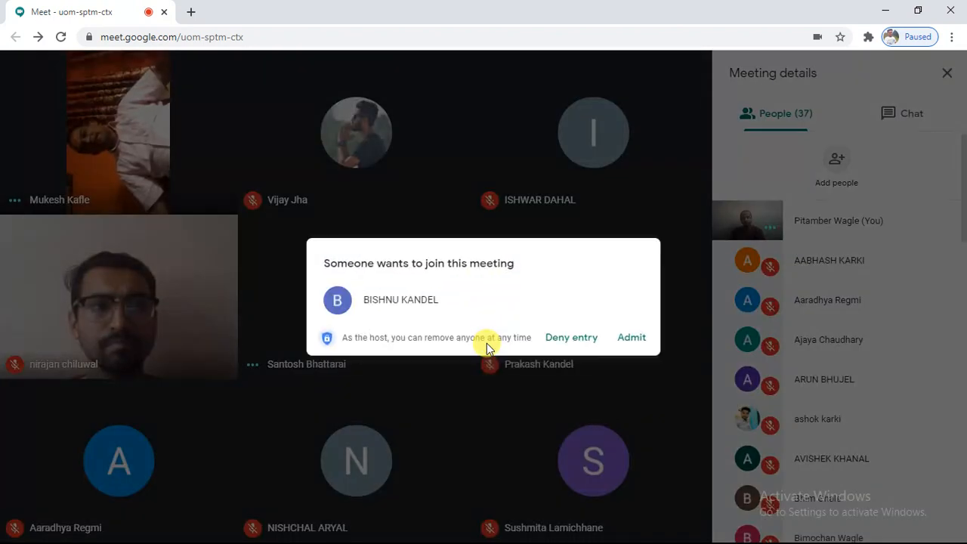
Admit each of the three people asking to join the meeting
{"action": "left_click", "coordinate": [631, 337]}
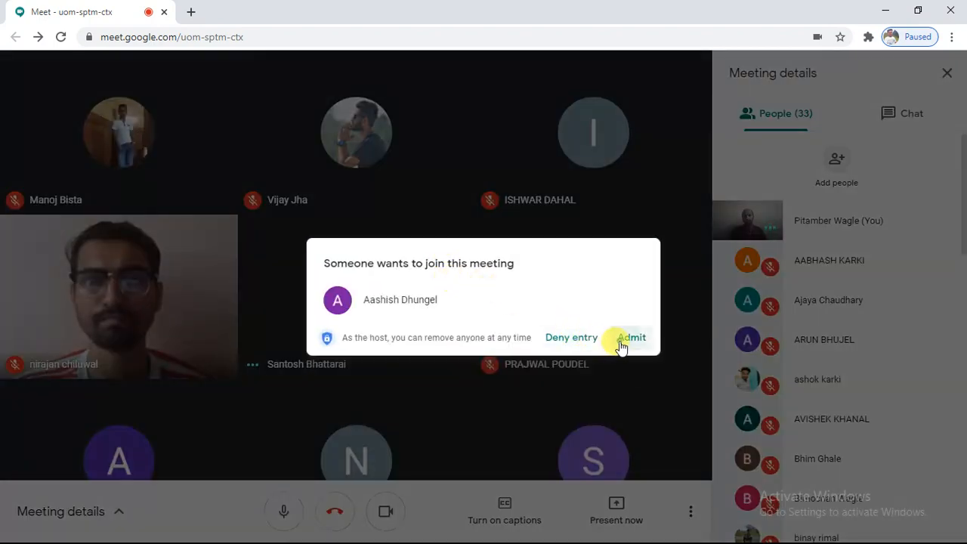
{"action": "left_click", "coordinate": [629, 337]}
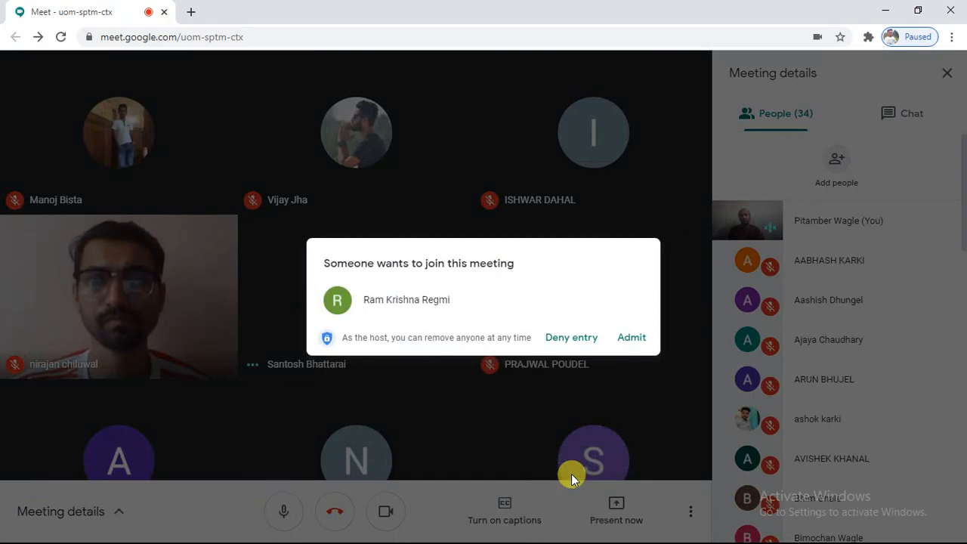
{"action": "left_click", "coordinate": [628, 339]}
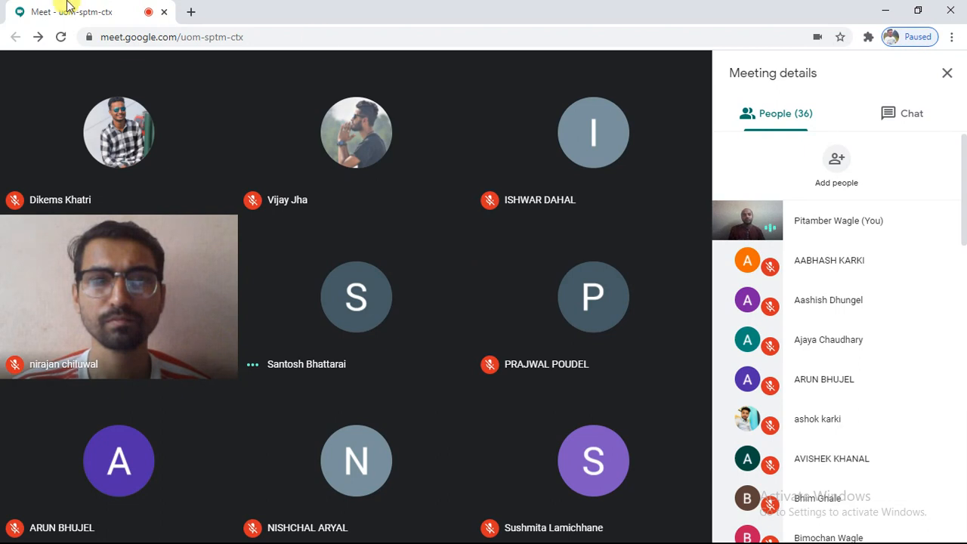
Mute the microphone in the meeting and turn it back on
{"action": "mouse_move", "coordinate": [419, 353]}
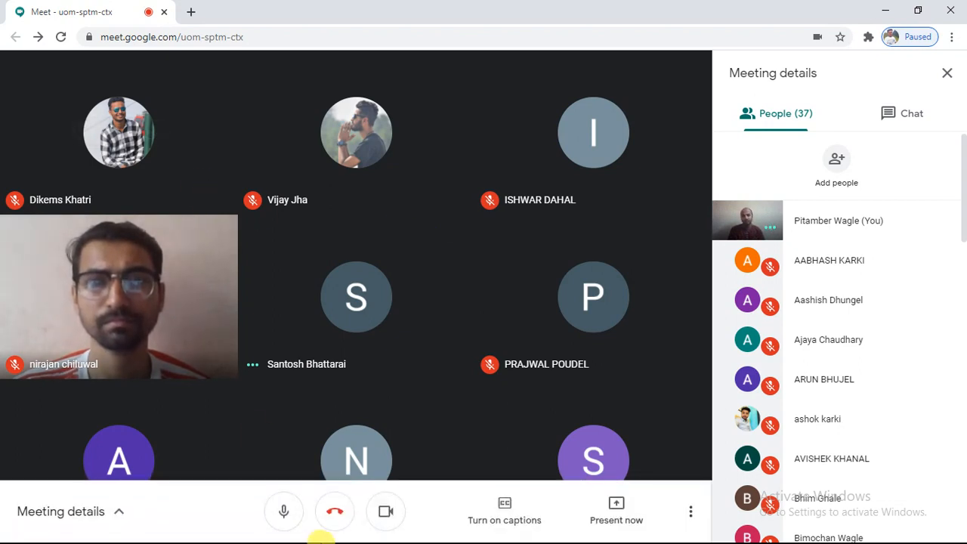
{"action": "left_click", "coordinate": [284, 521]}
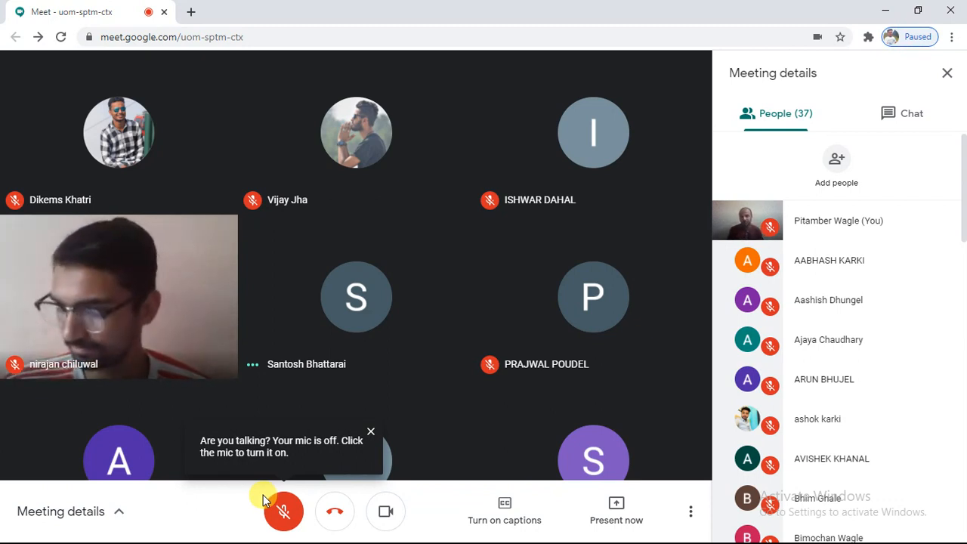
{"action": "left_click", "coordinate": [282, 512]}
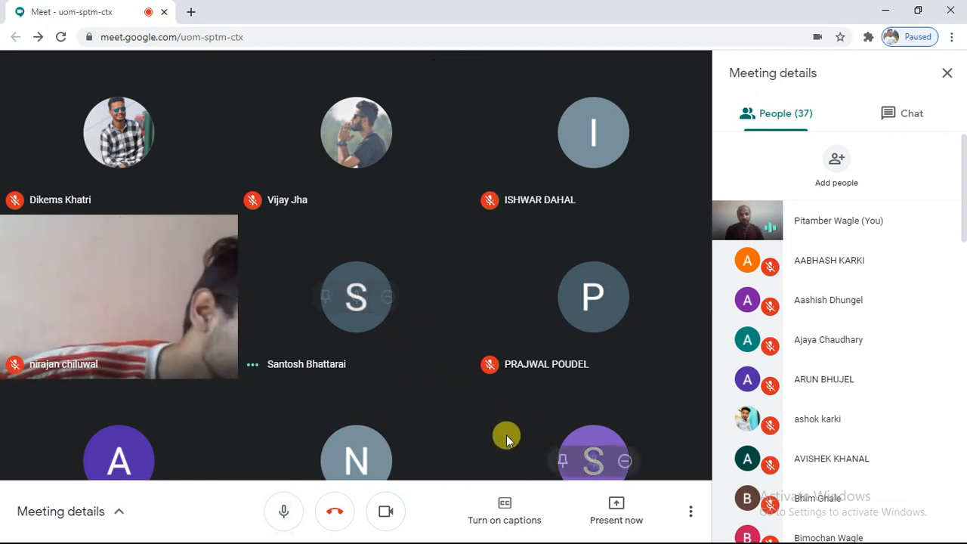
Present the entire screen to everyone in the meeting
{"action": "left_click", "coordinate": [615, 516]}
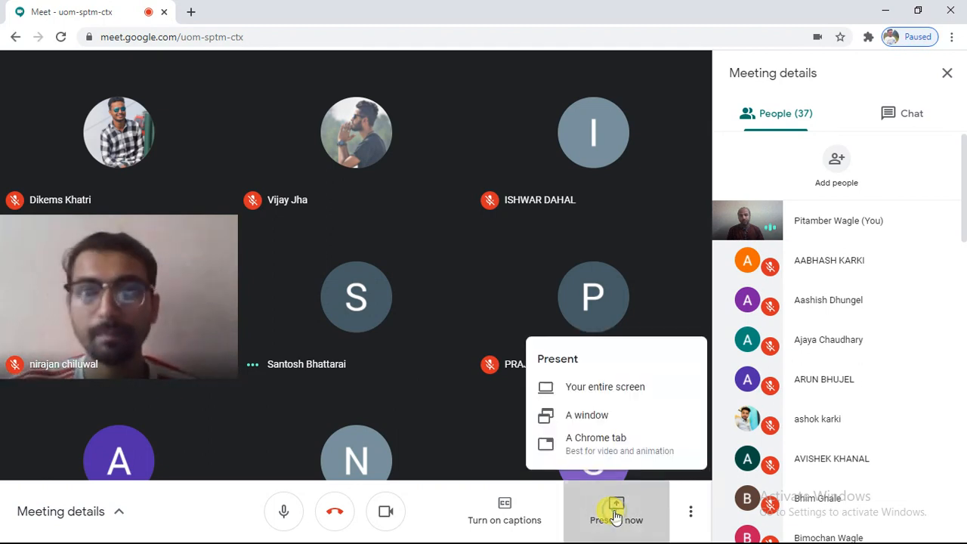
{"action": "left_click", "coordinate": [579, 398]}
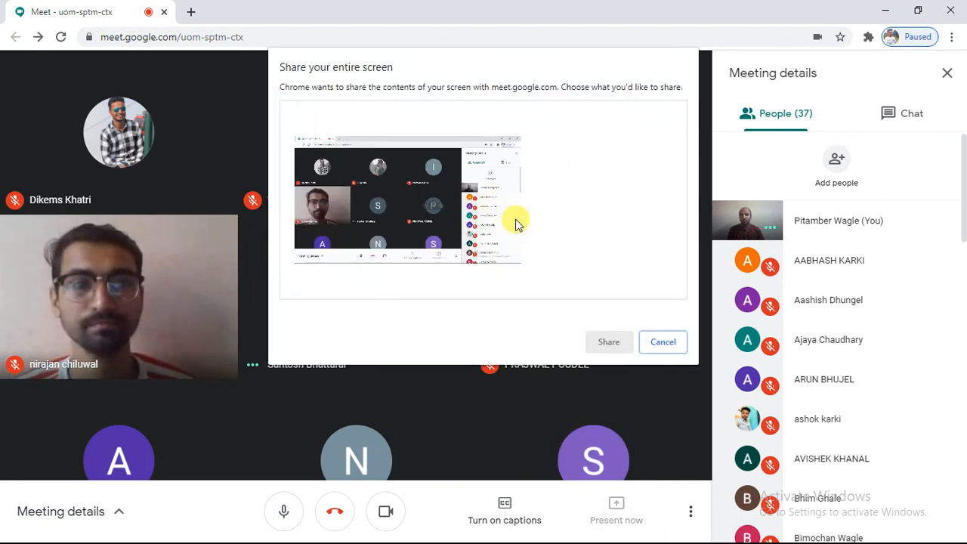
{"action": "left_click", "coordinate": [391, 183]}
{"action": "left_click", "coordinate": [590, 340]}
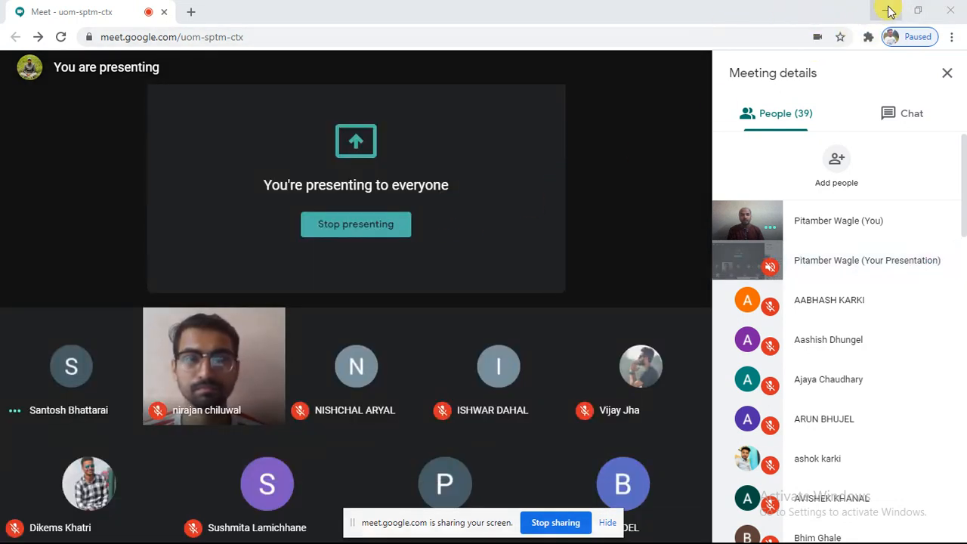
Minimize the meeting window, move the screen-sharing notice aside and switch to the hms_training.pptx presentation in PowerPoint
{"action": "left_click", "coordinate": [885, 11]}
{"action": "mouse_move", "coordinate": [325, 538]}
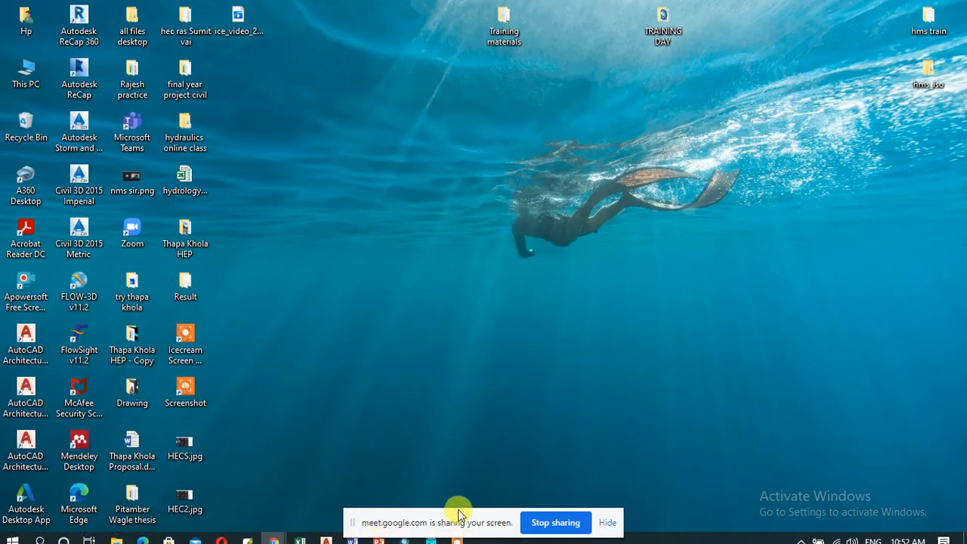
{"action": "left_click_drag", "start_coordinate": [473, 524], "coordinate": [751, 386]}
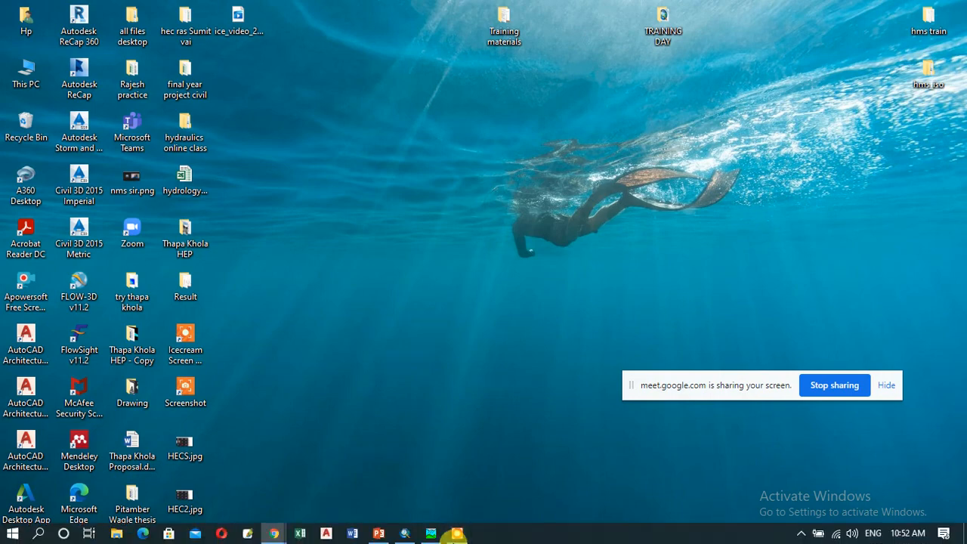
{"action": "left_click", "coordinate": [456, 535]}
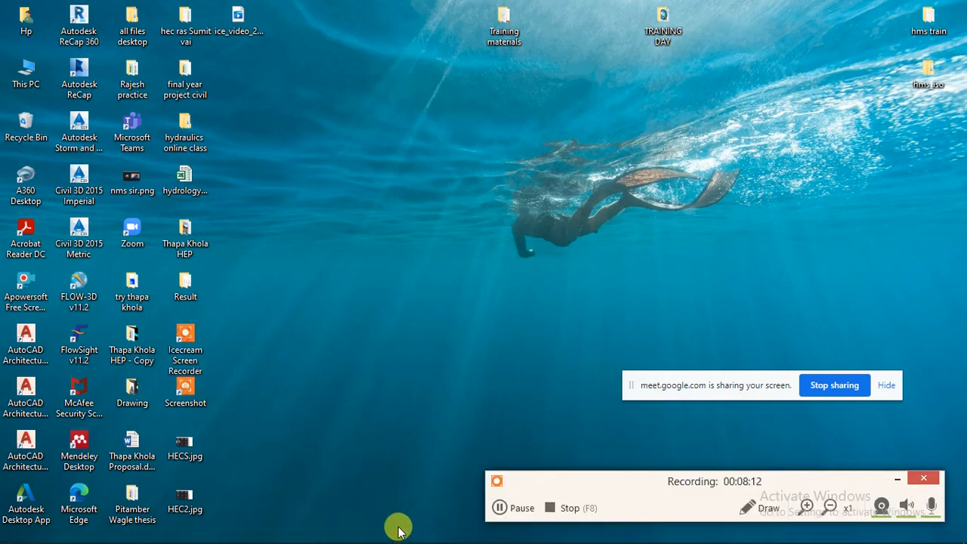
{"action": "left_click", "coordinate": [380, 534]}
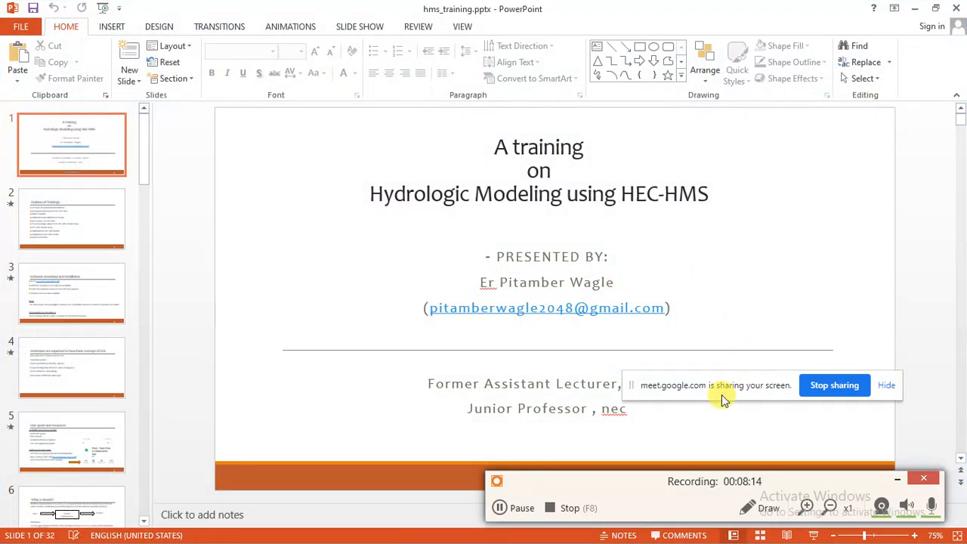
Start the slide show from the title slide, keeping the recorder window and screen-sharing notice clear of the slide text
{"action": "left_click_drag", "start_coordinate": [642, 484], "coordinate": [98, 491]}
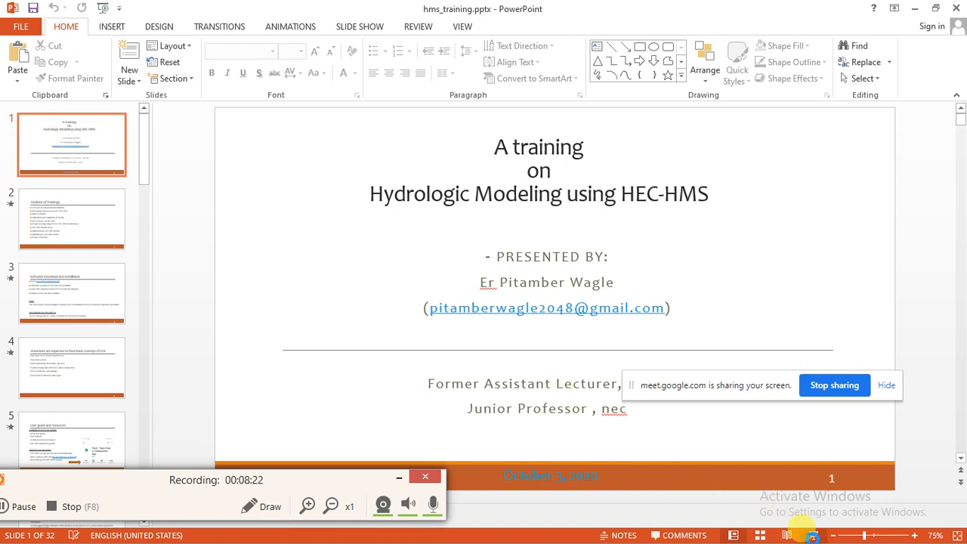
{"action": "left_click", "coordinate": [812, 535]}
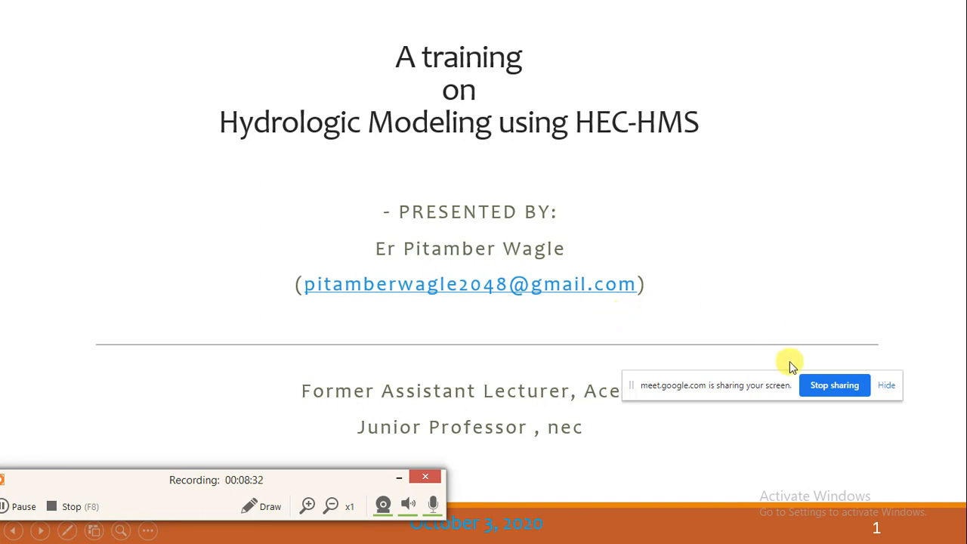
{"action": "left_click_drag", "start_coordinate": [752, 388], "coordinate": [799, 461]}
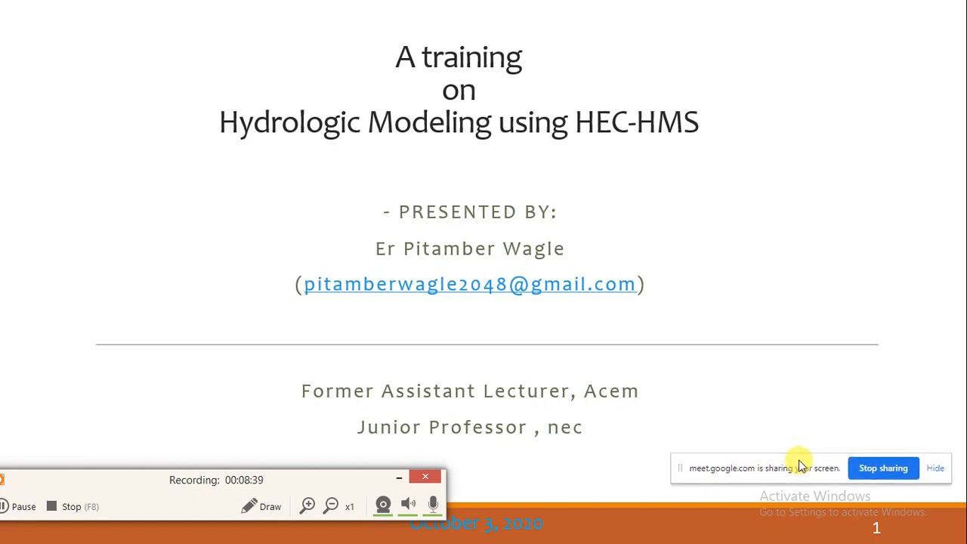
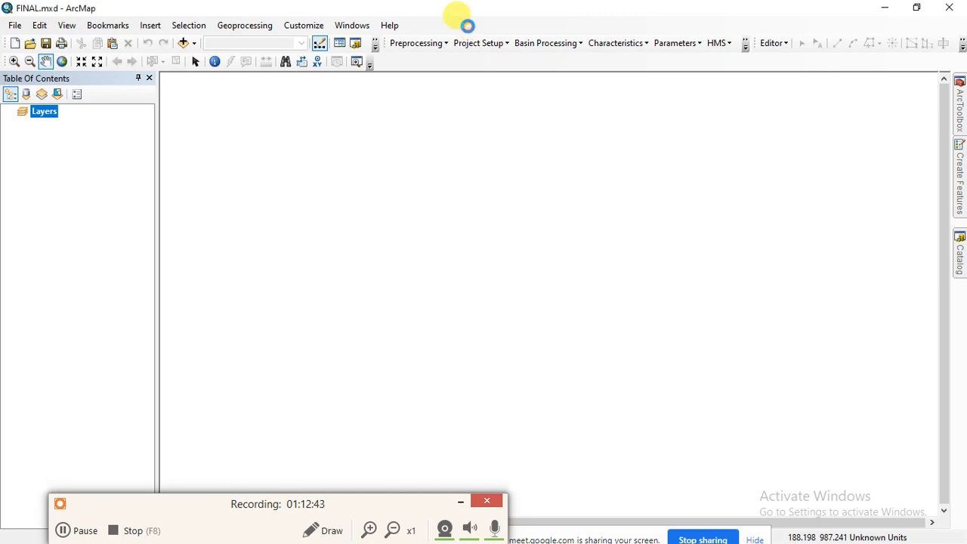
Hide the HEC-GeoHMS toolbar and show the Arc Hydro Tools toolbar, leaving the ArcScan toolbar closed
{"action": "right_click", "coordinate": [468, 30]}
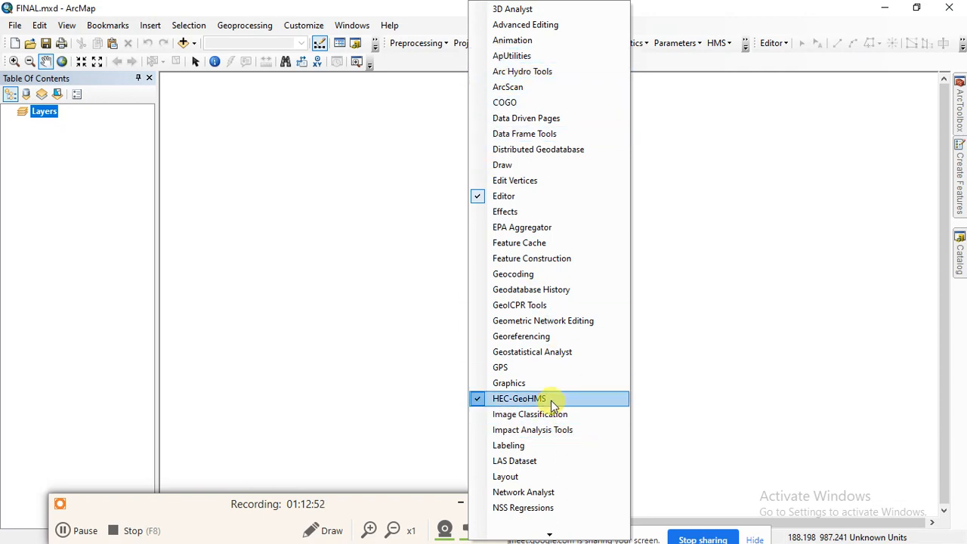
{"action": "left_click", "coordinate": [481, 404]}
{"action": "right_click", "coordinate": [482, 56]}
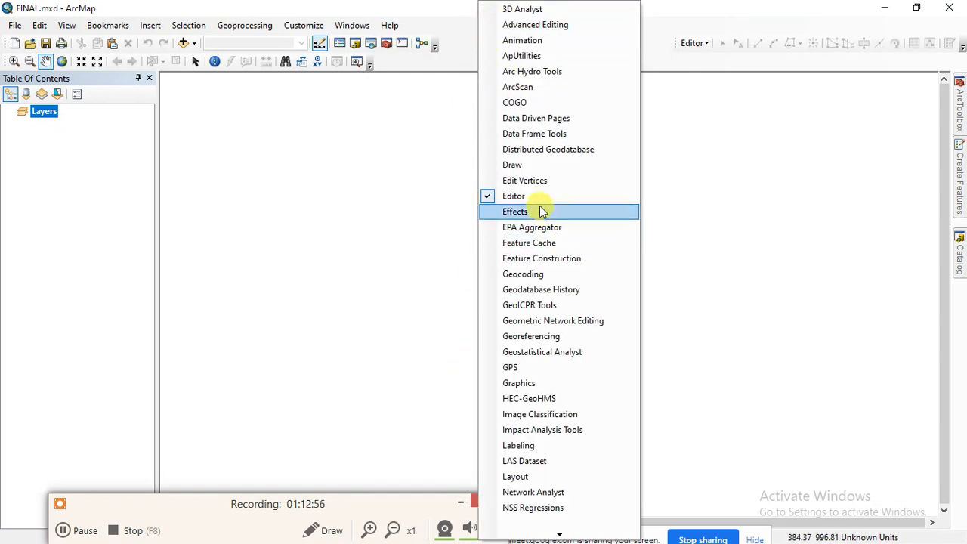
{"action": "left_click", "coordinate": [505, 87]}
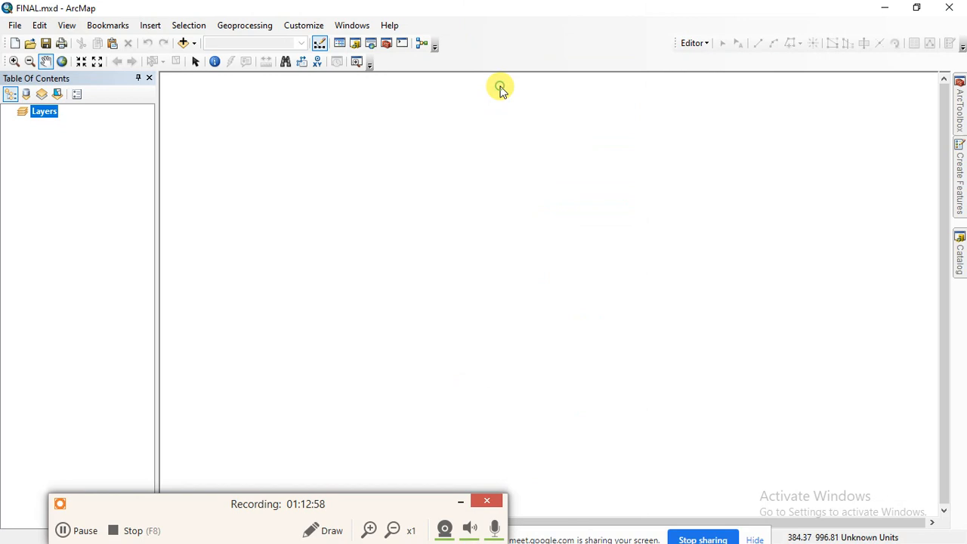
{"action": "right_click", "coordinate": [498, 34]}
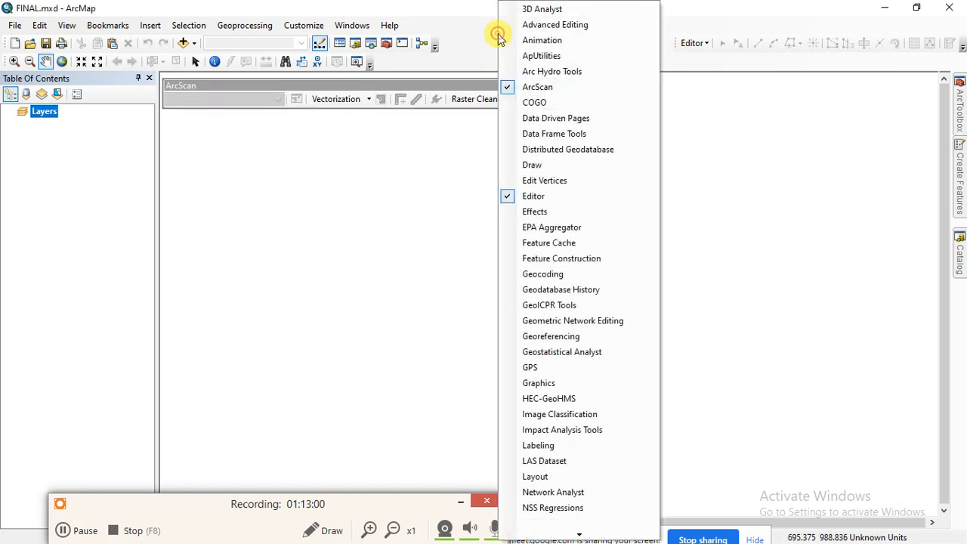
{"action": "left_click", "coordinate": [531, 71]}
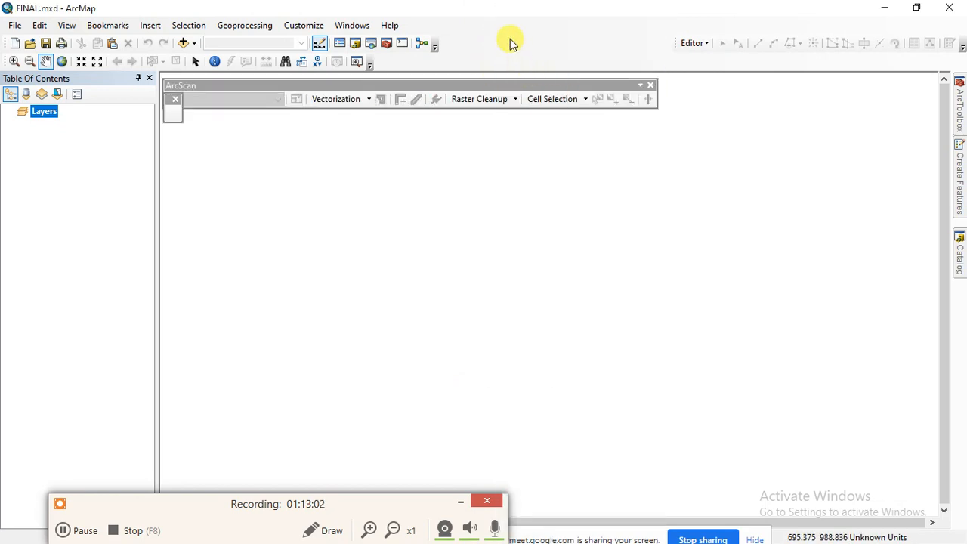
{"action": "left_click", "coordinate": [652, 84]}
Hide the Editor toolbar to make room for the Arc Hydro Tools
{"action": "left_click", "coordinate": [774, 47]}
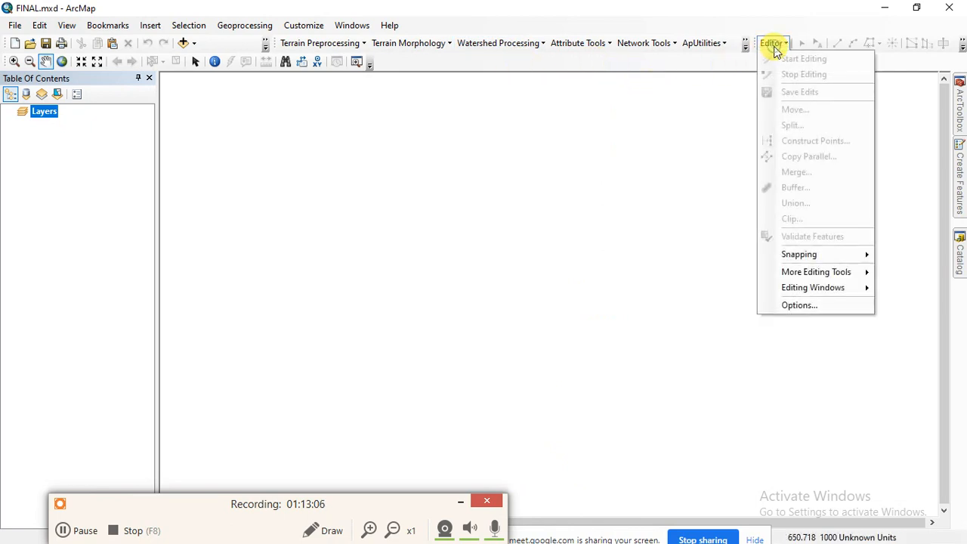
{"action": "right_click", "coordinate": [642, 57]}
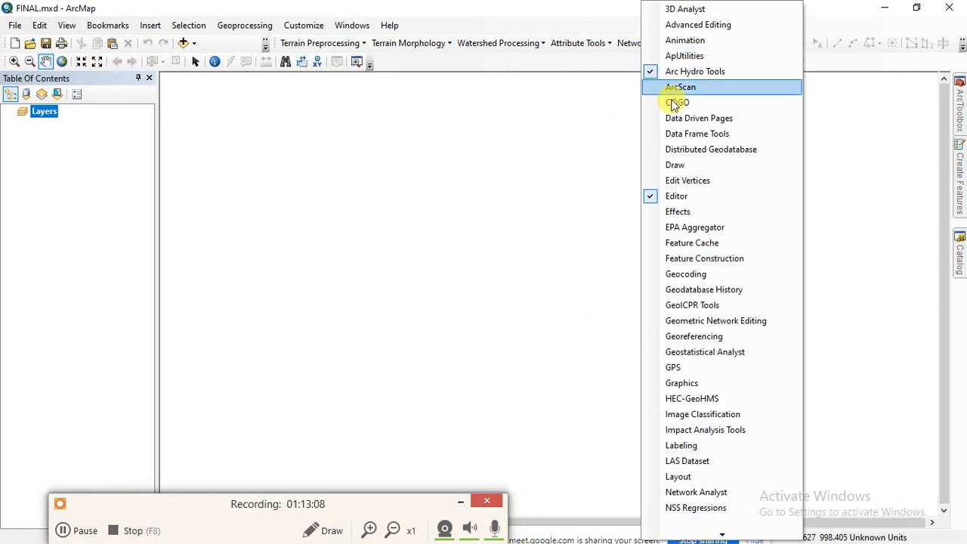
{"action": "left_click", "coordinate": [660, 195]}
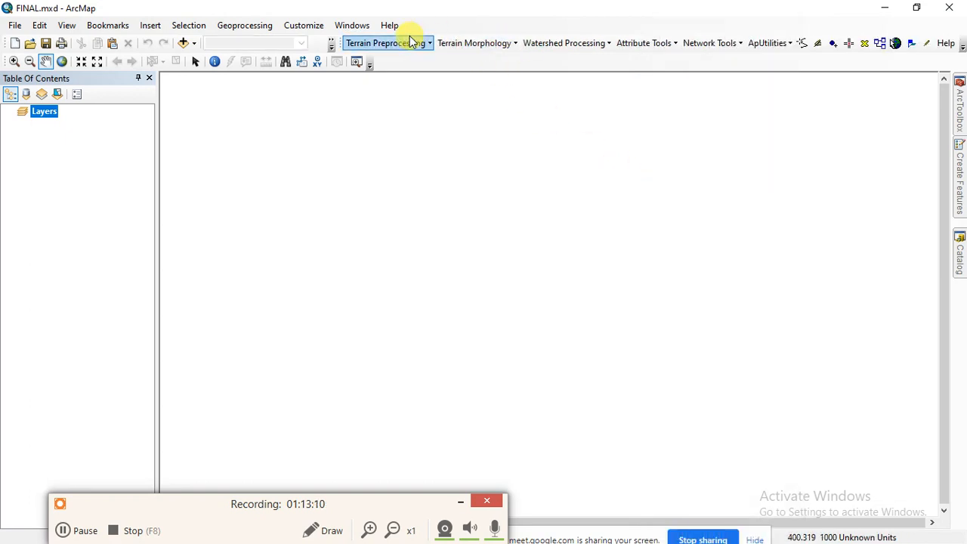
Add the dem_ARUN_Clip.tif elevation raster from the GIS files folder to the map
{"action": "left_click", "coordinate": [183, 44]}
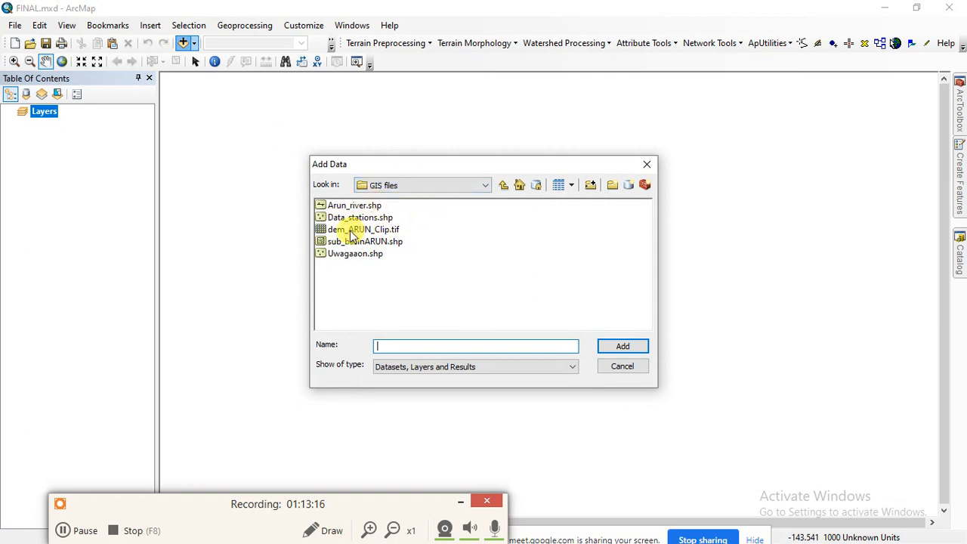
{"action": "left_click", "coordinate": [355, 229]}
{"action": "left_click", "coordinate": [621, 348]}
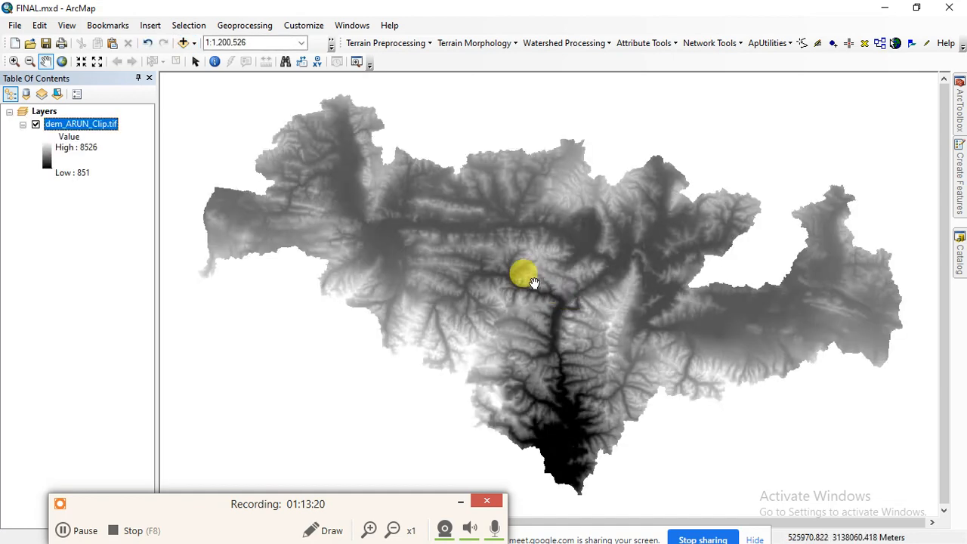
{"action": "scroll", "coordinate": [605, 270], "scroll_direction": "down", "scroll_amount": 2}
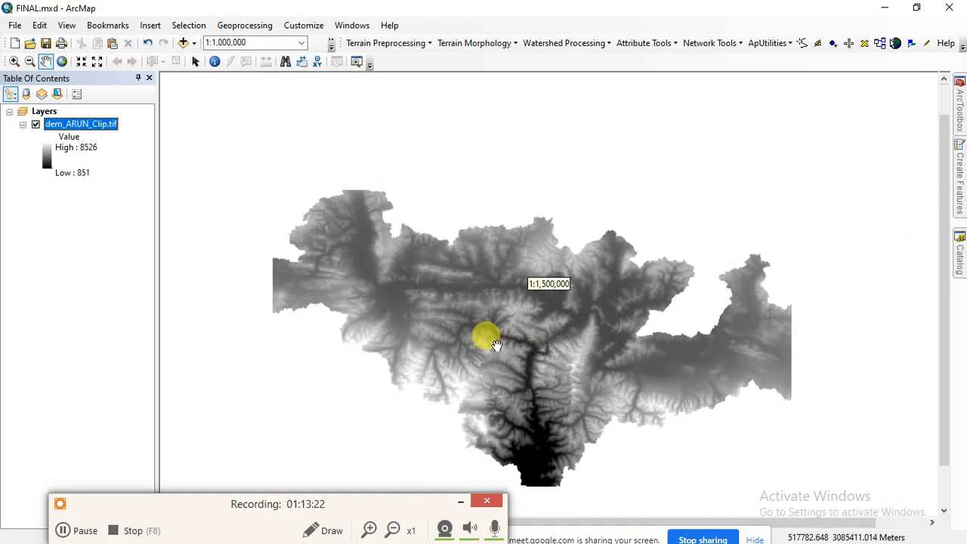
Add the Arun_river.shp river shapefile from the GIS files folder on top of the DEM
{"action": "left_click", "coordinate": [389, 42]}
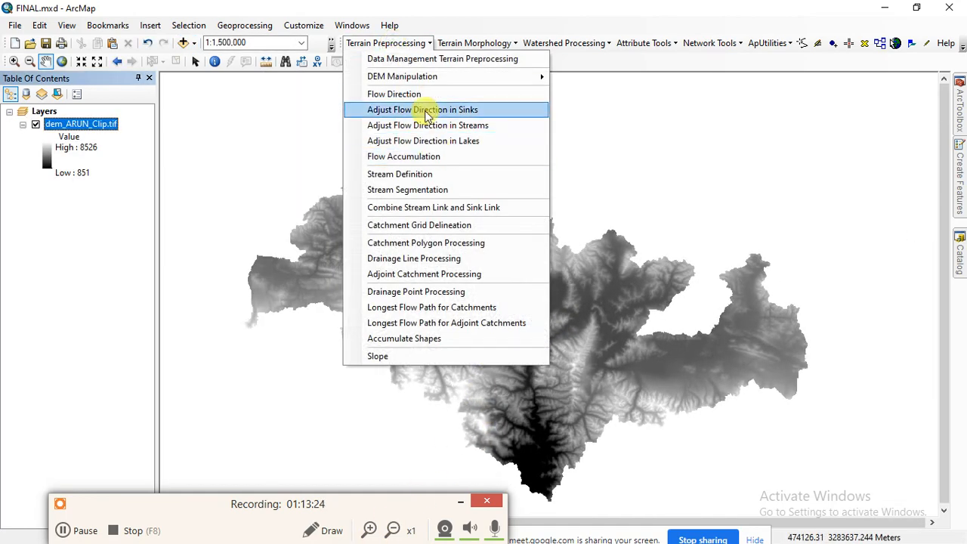
{"action": "left_click", "coordinate": [184, 43]}
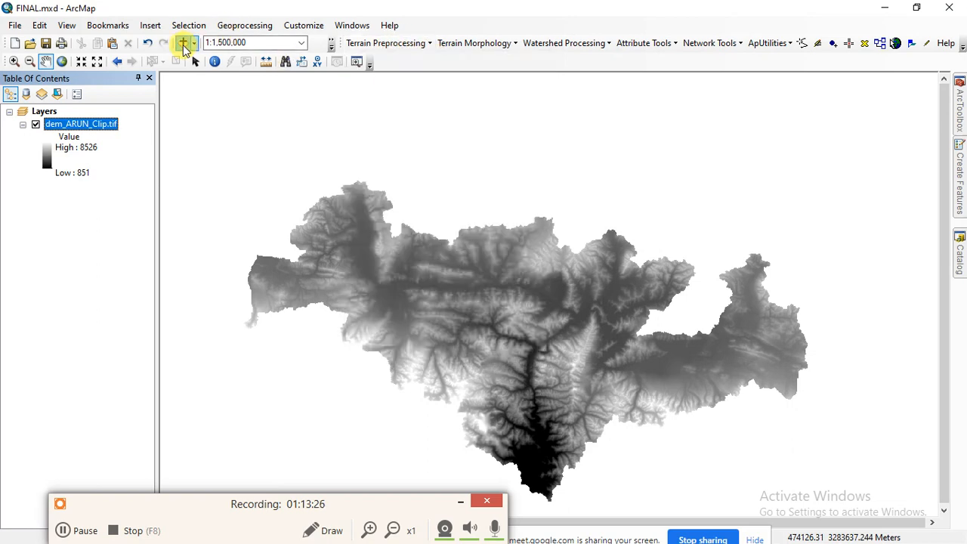
{"action": "left_click", "coordinate": [343, 206]}
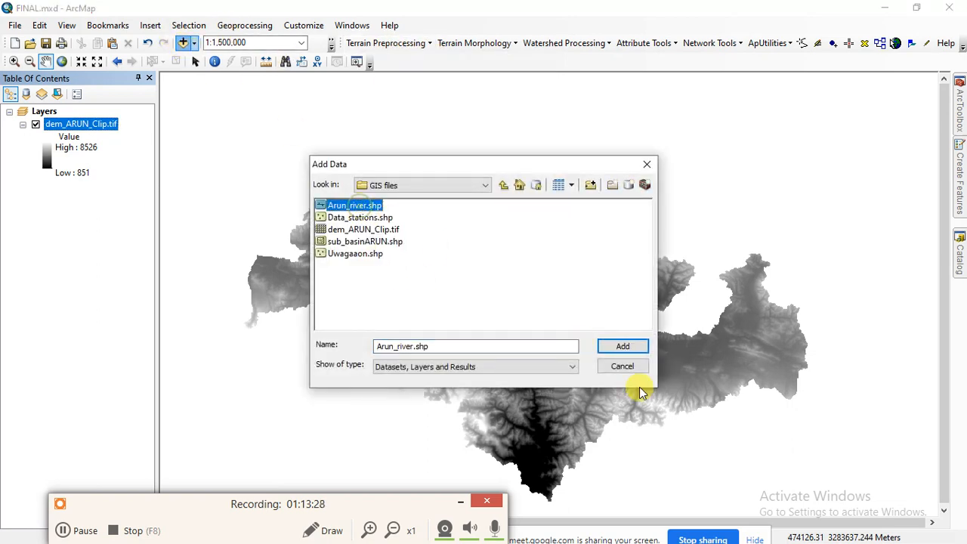
{"action": "left_click", "coordinate": [622, 347]}
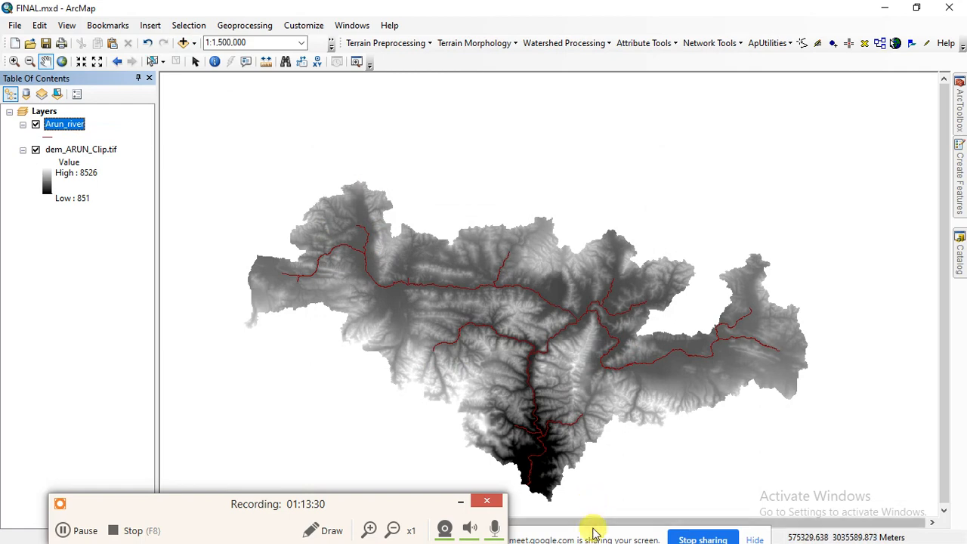
Recondition dem_ARUN_Clip.tif with the Arun_river stream into AgreeDEM, using stream buffer 5, smooth drop 10 and sharp drop 10
{"action": "left_click_drag", "start_coordinate": [514, 298], "coordinate": [512, 222]}
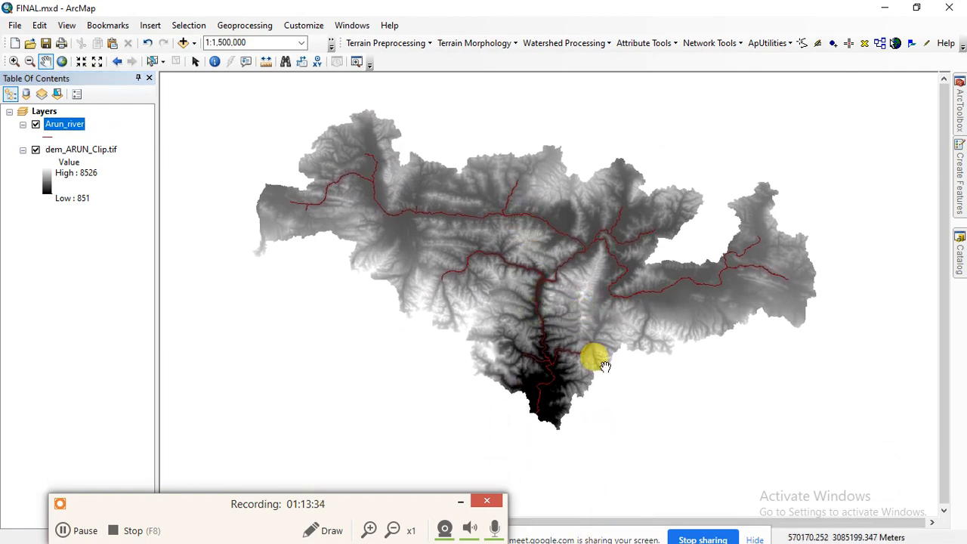
{"action": "left_click_drag", "start_coordinate": [375, 510], "coordinate": [337, 503]}
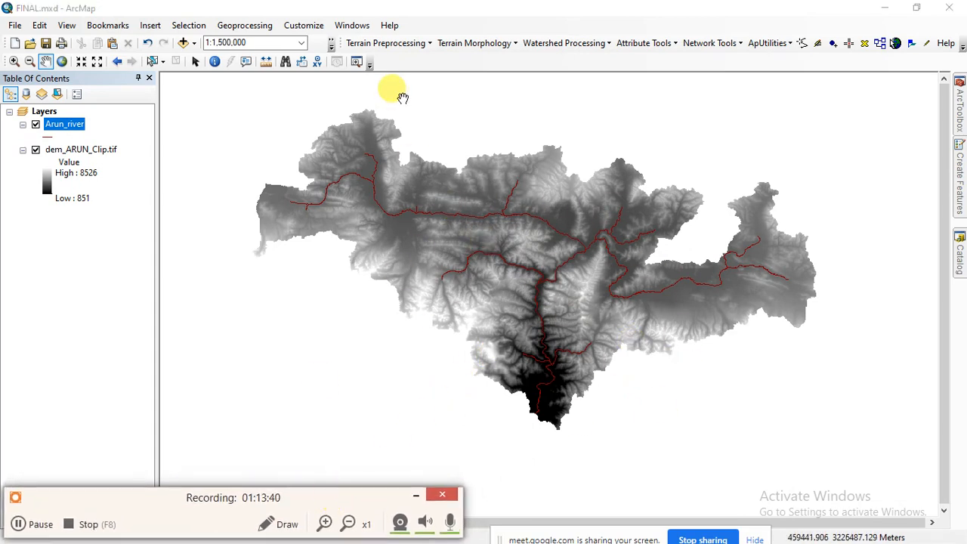
{"action": "left_click", "coordinate": [412, 46]}
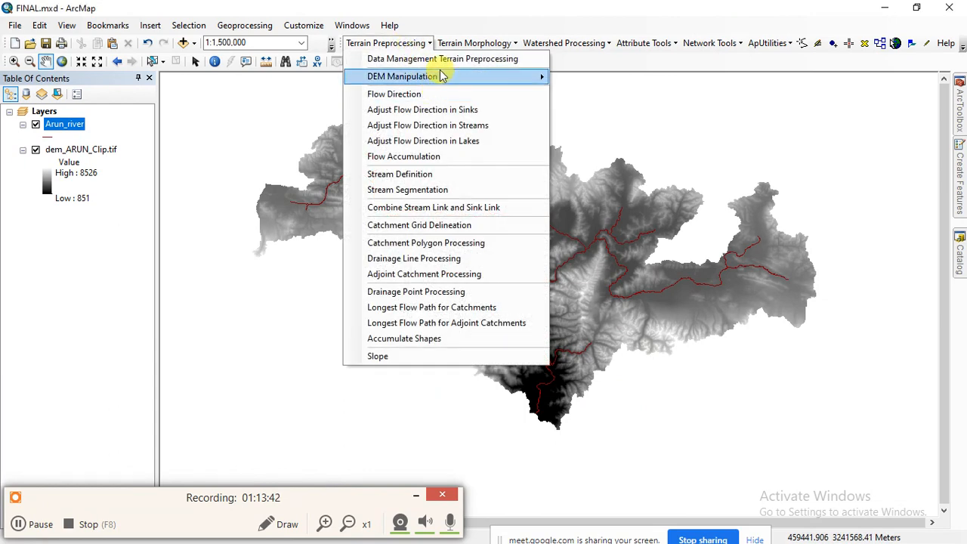
{"action": "mouse_move", "coordinate": [529, 76]}
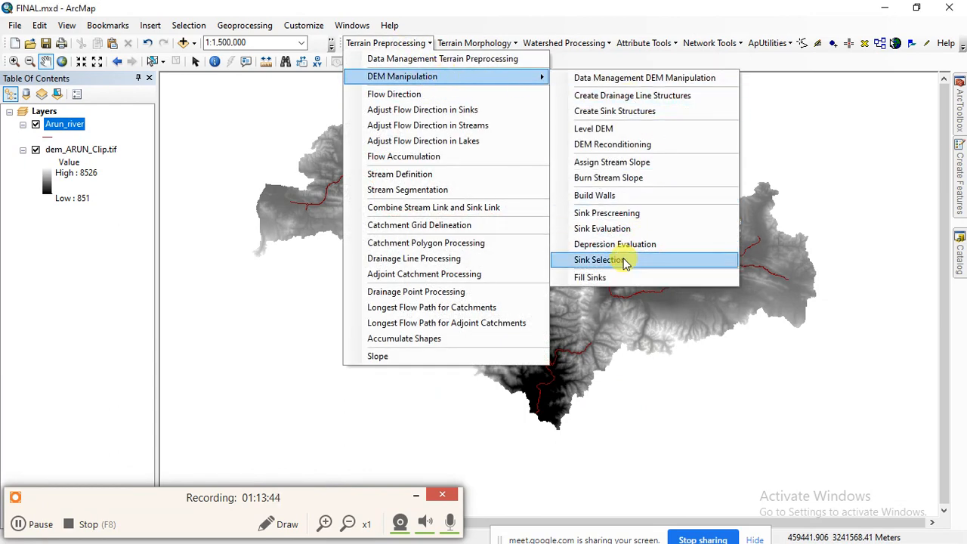
{"action": "left_click", "coordinate": [645, 149]}
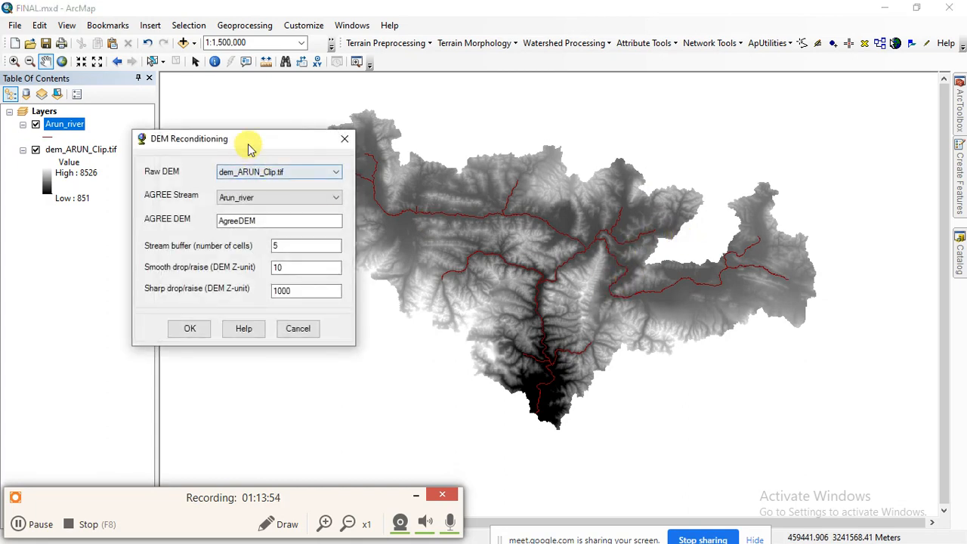
{"action": "left_click_drag", "start_coordinate": [249, 148], "coordinate": [239, 194]}
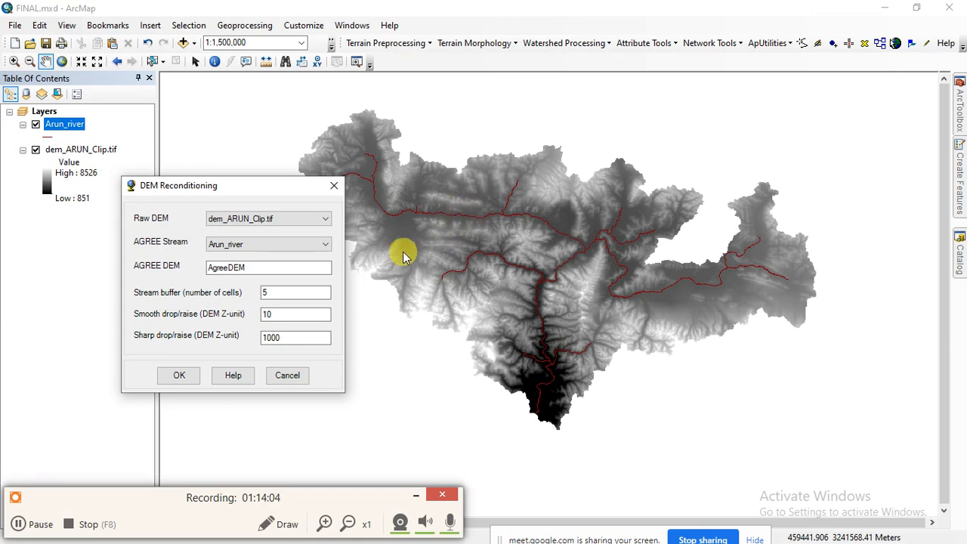
{"action": "left_click", "coordinate": [289, 337]}
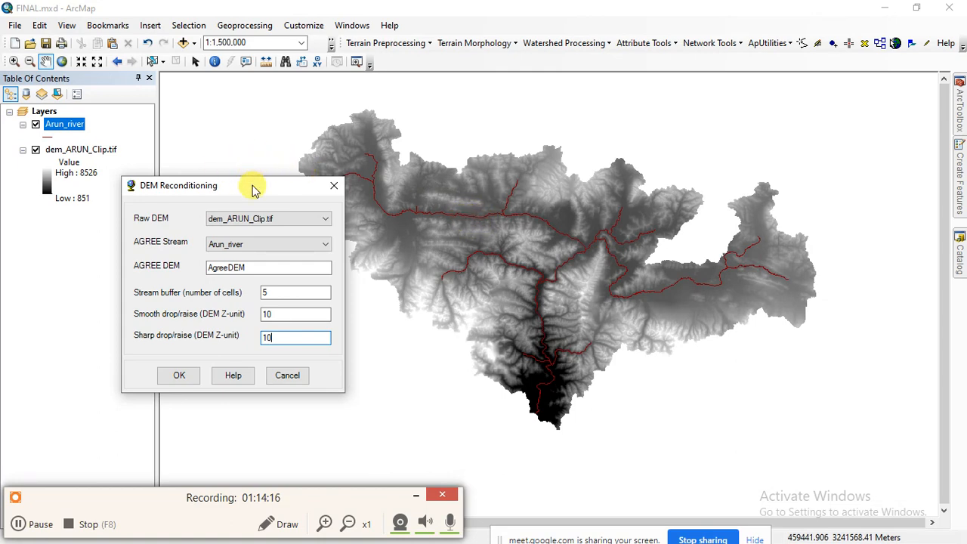
{"action": "left_click_drag", "start_coordinate": [255, 189], "coordinate": [295, 106]}
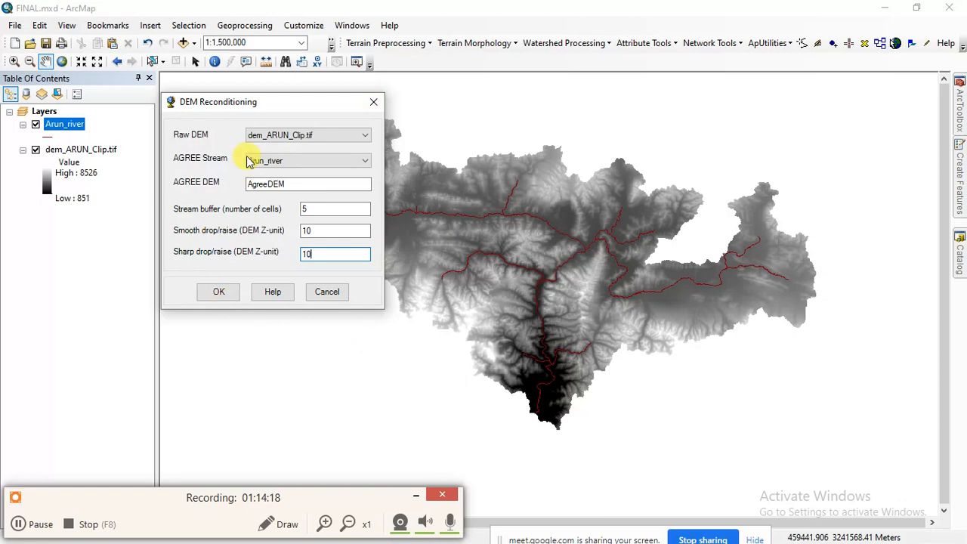
{"action": "left_click", "coordinate": [218, 291]}
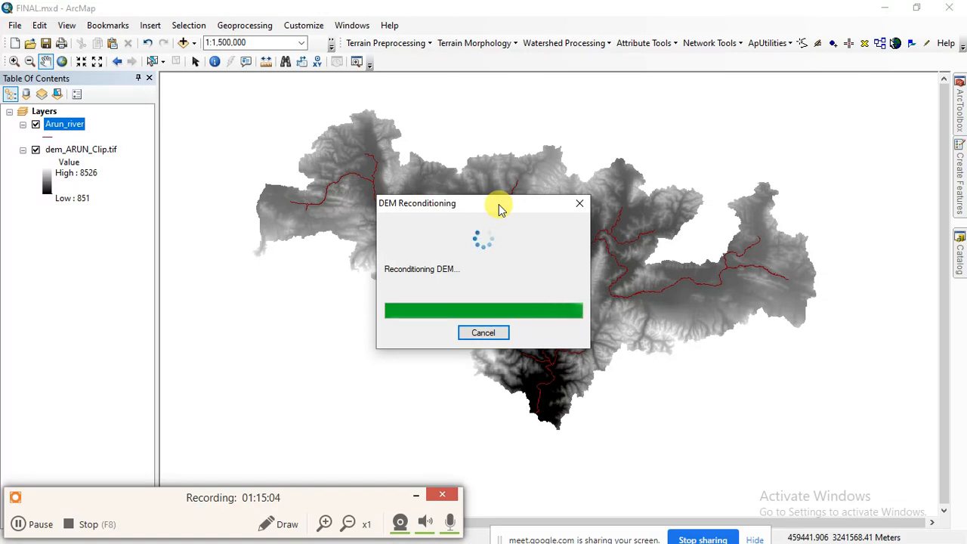
{"action": "left_click_drag", "start_coordinate": [499, 205], "coordinate": [645, 302]}
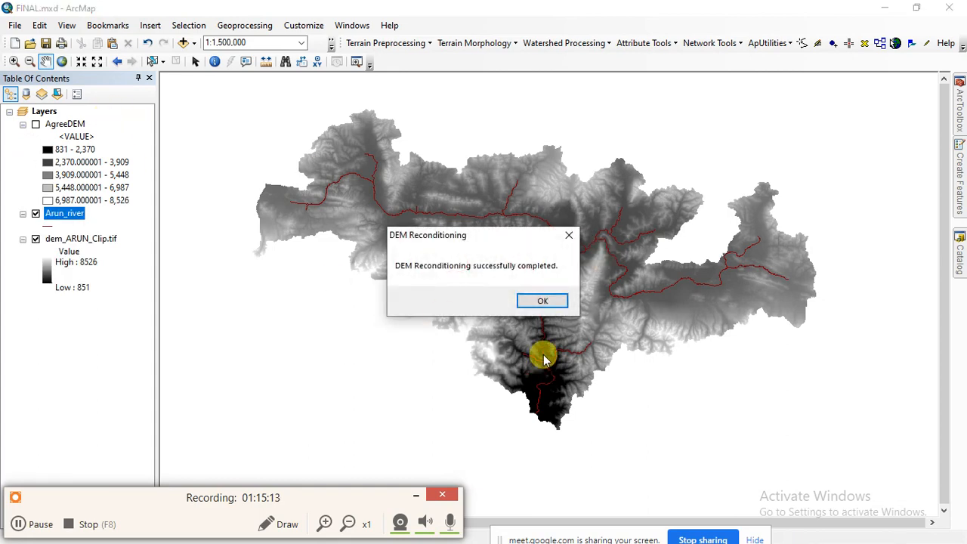
{"action": "left_click", "coordinate": [544, 302]}
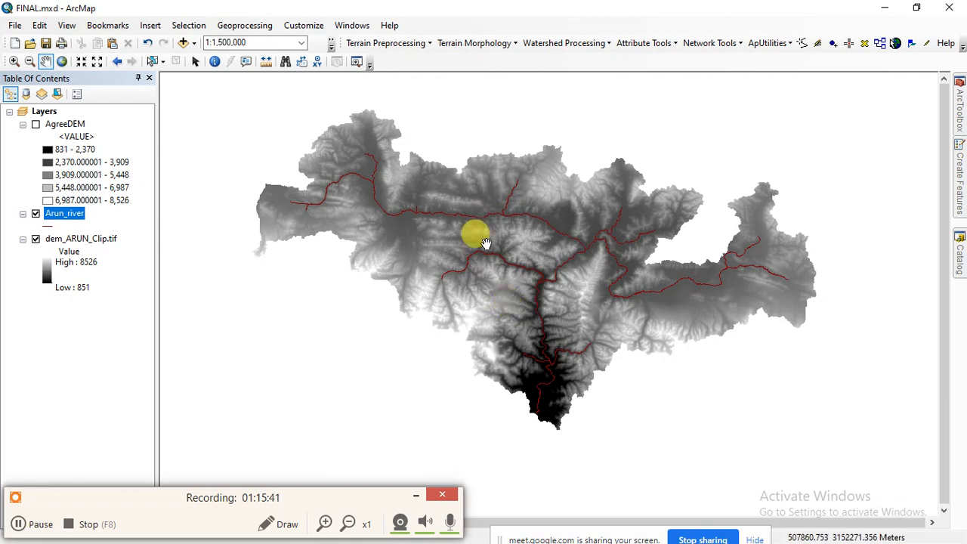
Fill the sinks of AgreeDEM with the Fill All method and no deranged polygon, outputting the hydro DEM Fil
{"action": "scroll", "coordinate": [512, 246], "scroll_direction": "up", "scroll_amount": 2}
{"action": "scroll", "coordinate": [513, 250], "scroll_direction": "down", "scroll_amount": 2}
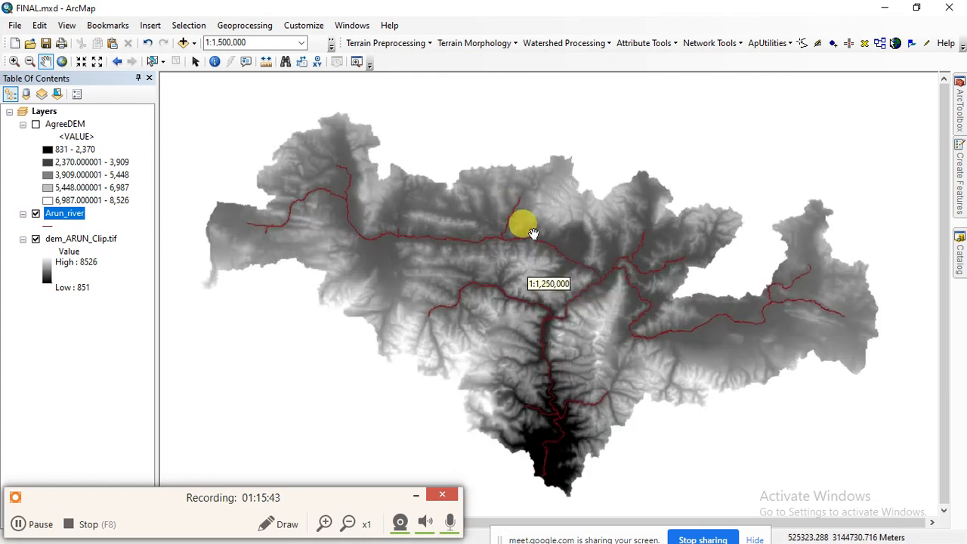
{"action": "left_click_drag", "start_coordinate": [535, 298], "coordinate": [524, 262]}
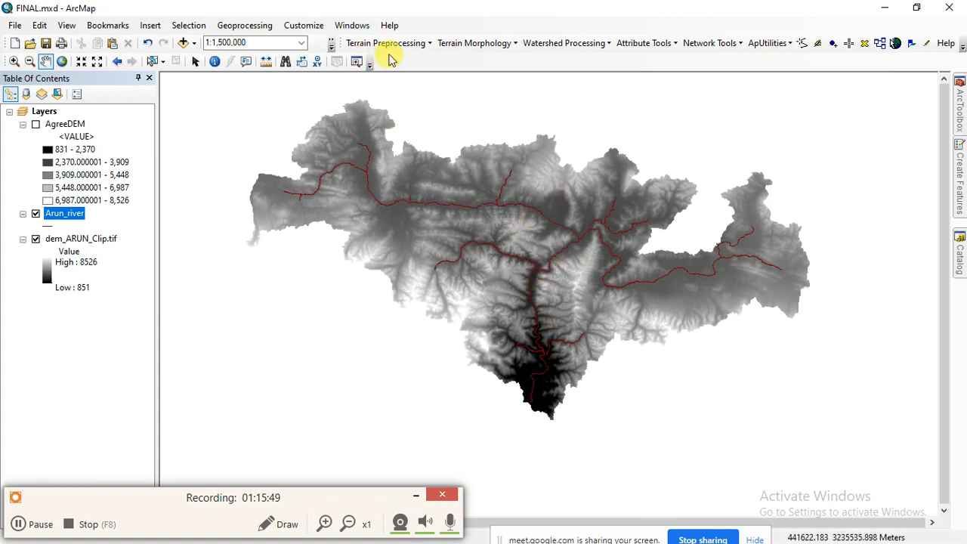
{"action": "left_click", "coordinate": [408, 43]}
{"action": "mouse_move", "coordinate": [478, 77]}
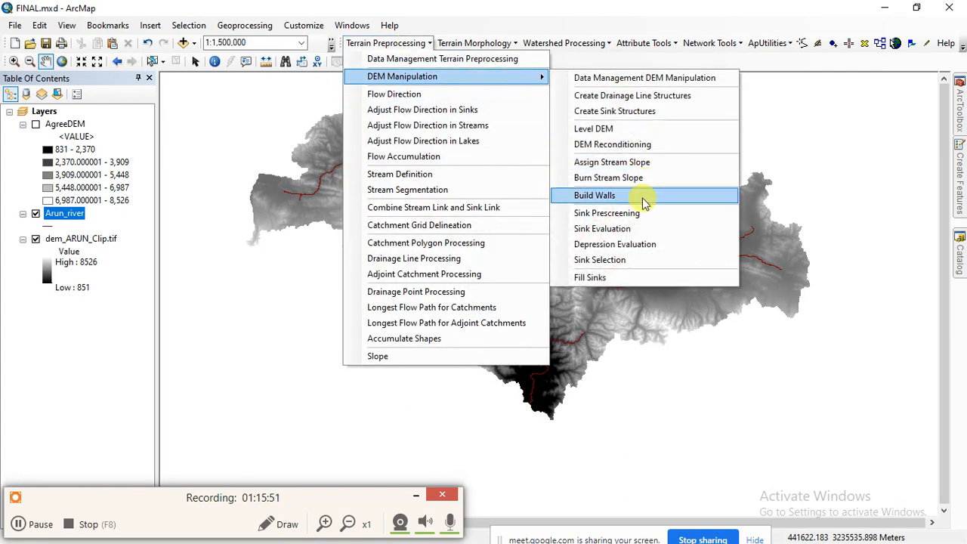
{"action": "left_click", "coordinate": [603, 278]}
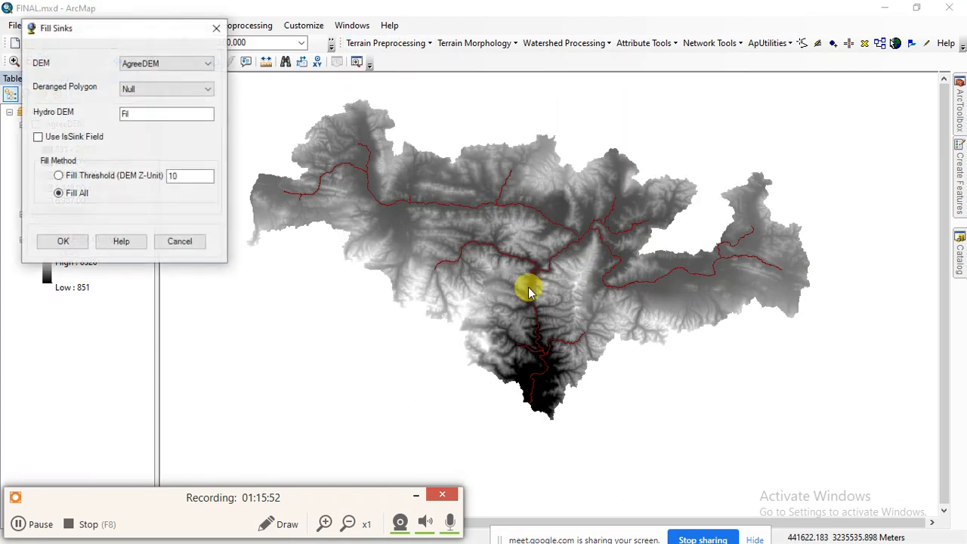
{"action": "left_click_drag", "start_coordinate": [108, 30], "coordinate": [152, 71]}
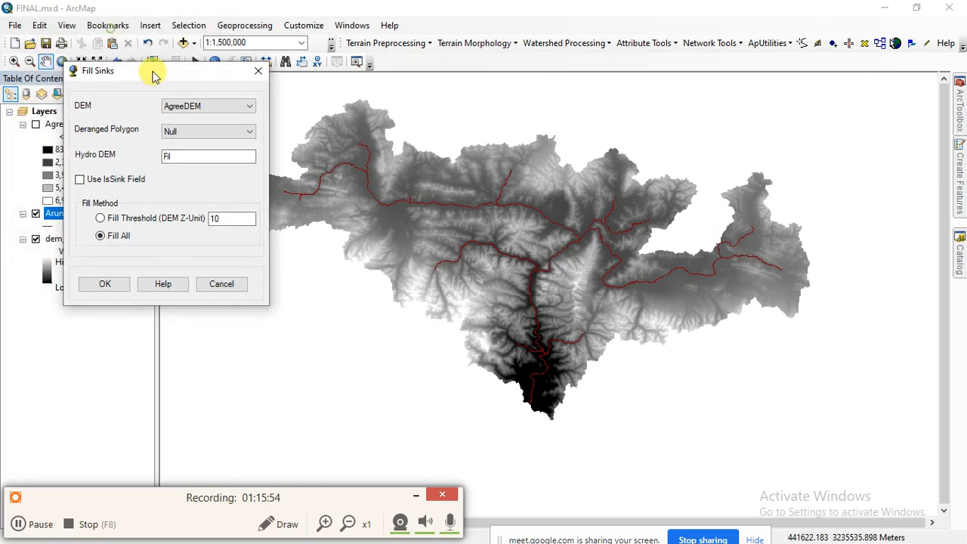
{"action": "left_click", "coordinate": [113, 283]}
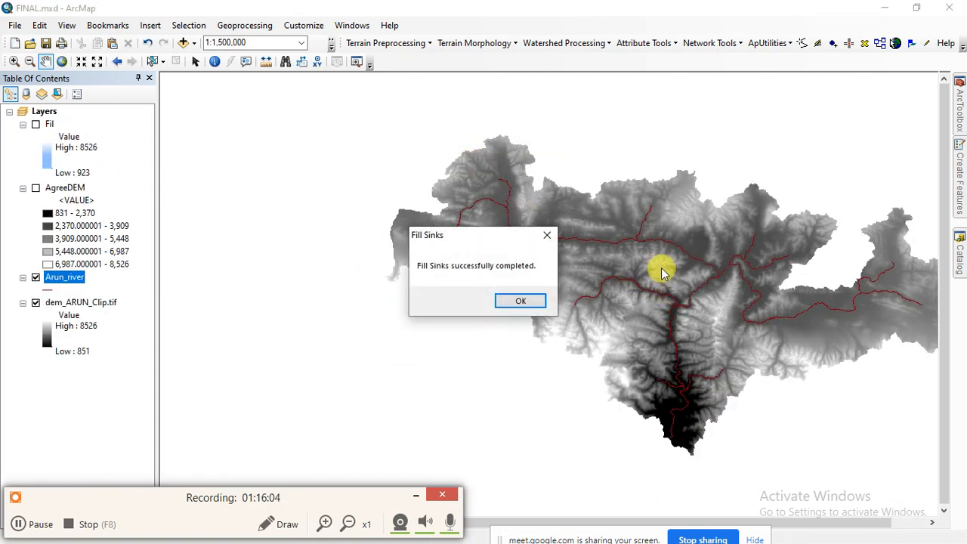
{"action": "left_click", "coordinate": [521, 301]}
Compute the flow direction grid Fdr from the sink-filled DEM Fil
{"action": "left_click_drag", "start_coordinate": [642, 250], "coordinate": [526, 220]}
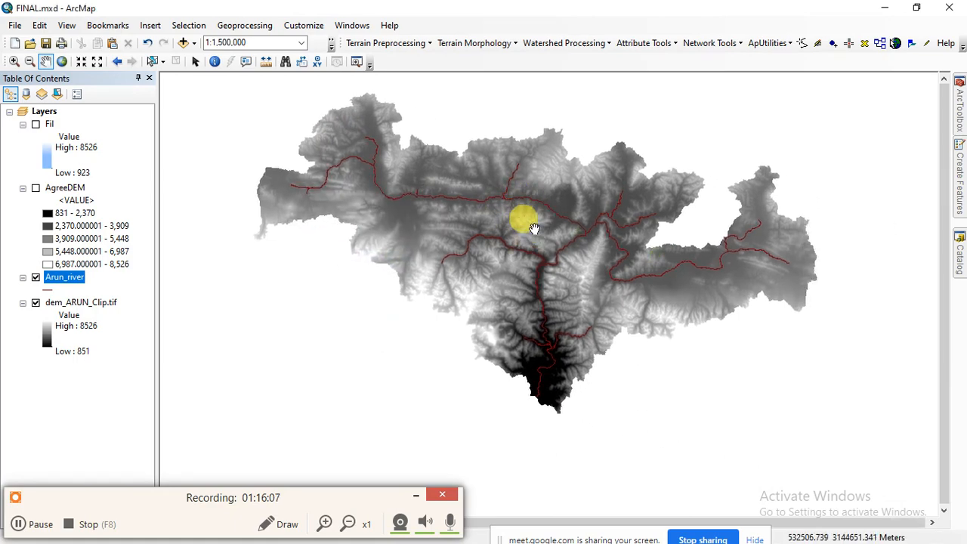
{"action": "scroll", "coordinate": [532, 229], "scroll_direction": "down", "scroll_amount": 8}
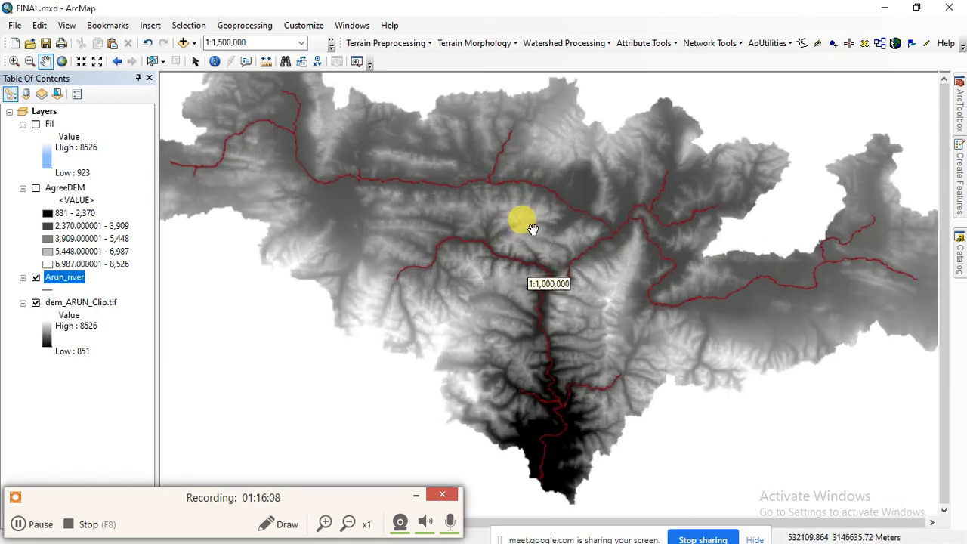
{"action": "scroll", "coordinate": [537, 230], "scroll_direction": "down", "scroll_amount": 3}
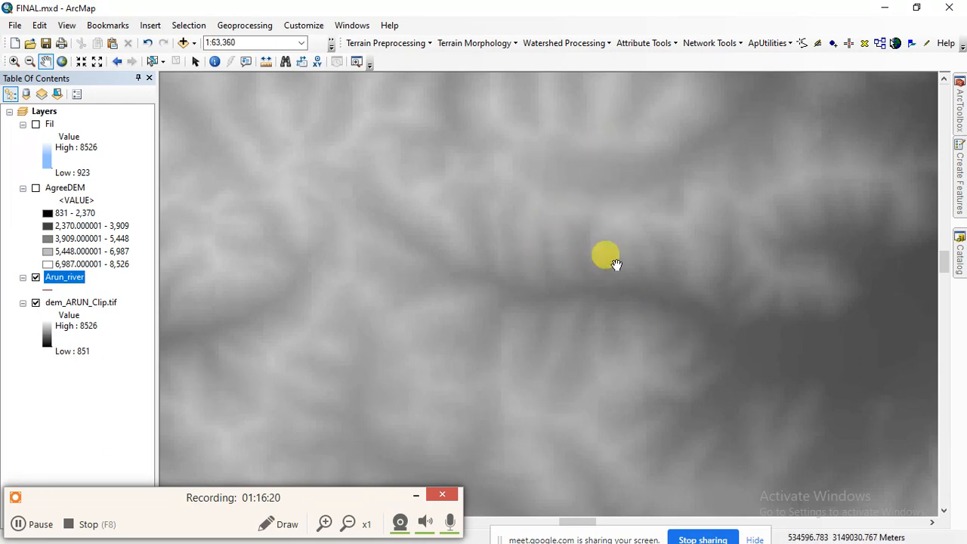
{"action": "scroll", "coordinate": [574, 281], "scroll_direction": "down", "scroll_amount": 5}
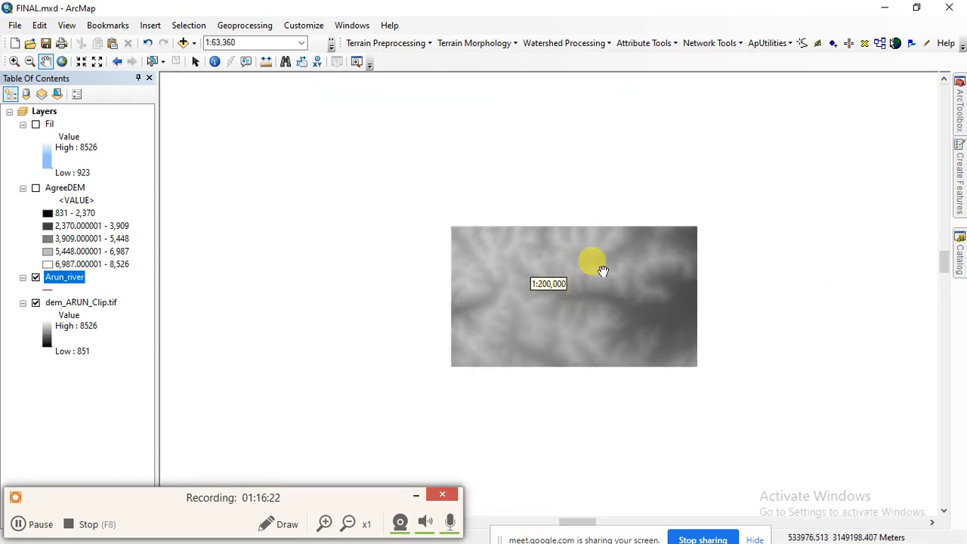
{"action": "scroll", "coordinate": [579, 294], "scroll_direction": "down", "scroll_amount": 3}
{"action": "scroll", "coordinate": [593, 293], "scroll_direction": "down", "scroll_amount": 3}
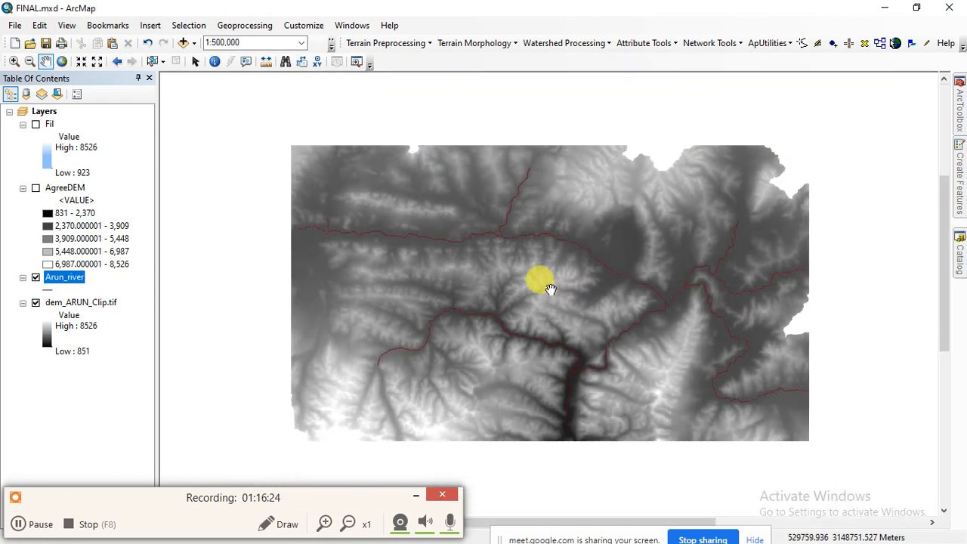
{"action": "scroll", "coordinate": [565, 291], "scroll_direction": "down", "scroll_amount": 2}
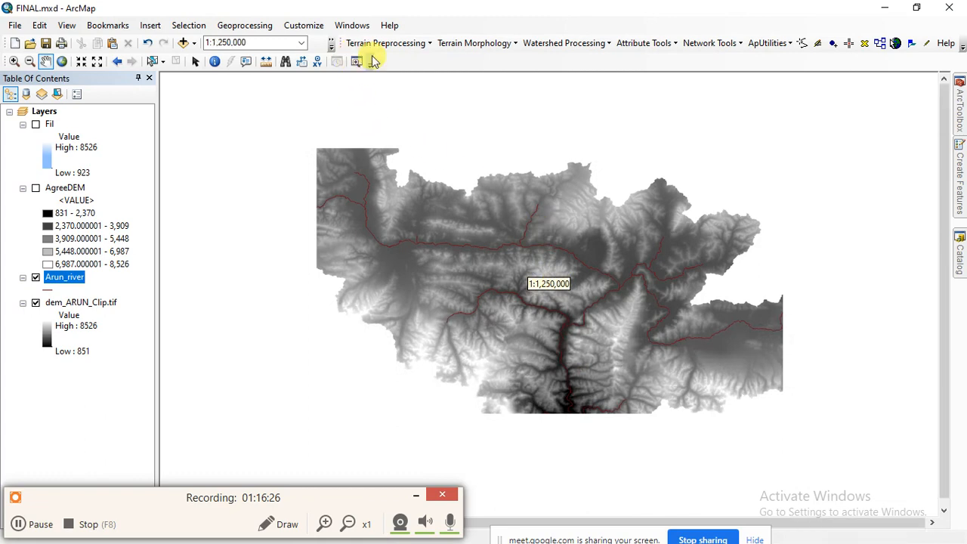
{"action": "left_click", "coordinate": [393, 43]}
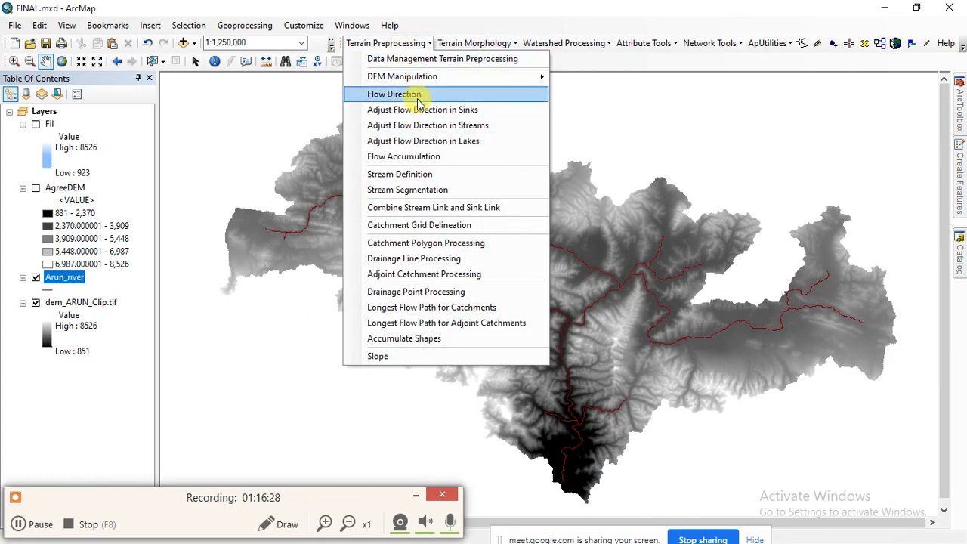
{"action": "left_click", "coordinate": [399, 95]}
{"action": "left_click", "coordinate": [95, 145]}
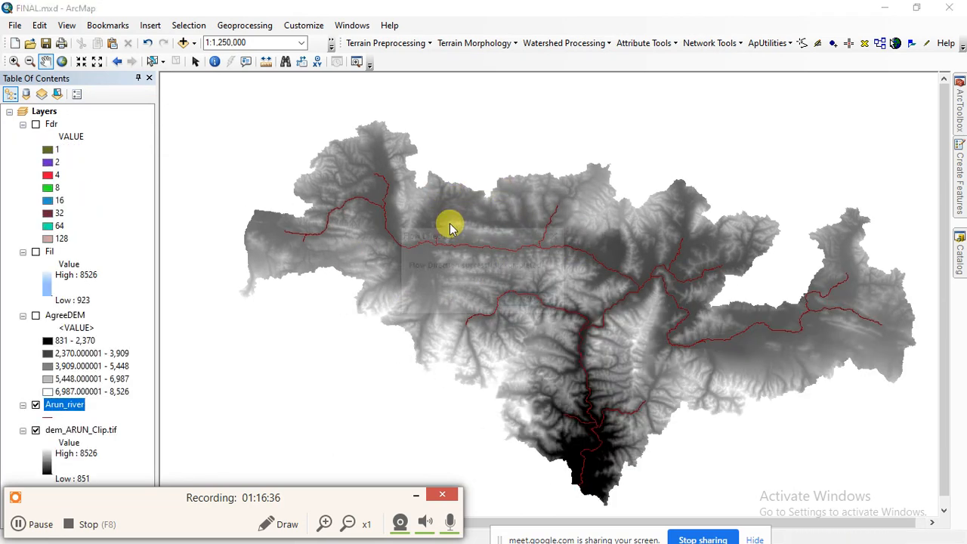
{"action": "left_click", "coordinate": [529, 302]}
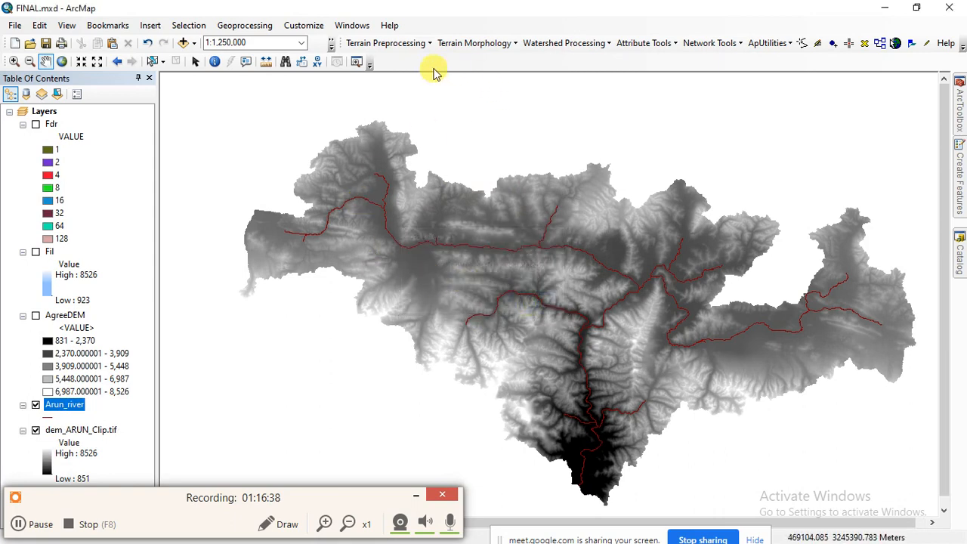
Compute the flow accumulation grid Fac from the flow direction grid Fdr
{"action": "left_click", "coordinate": [410, 43]}
{"action": "left_click", "coordinate": [436, 158]}
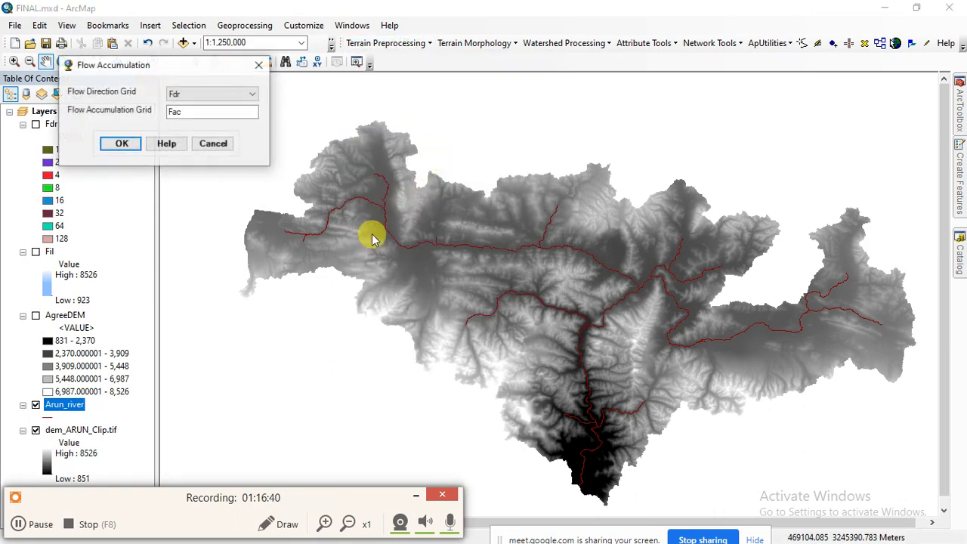
{"action": "left_click", "coordinate": [113, 143]}
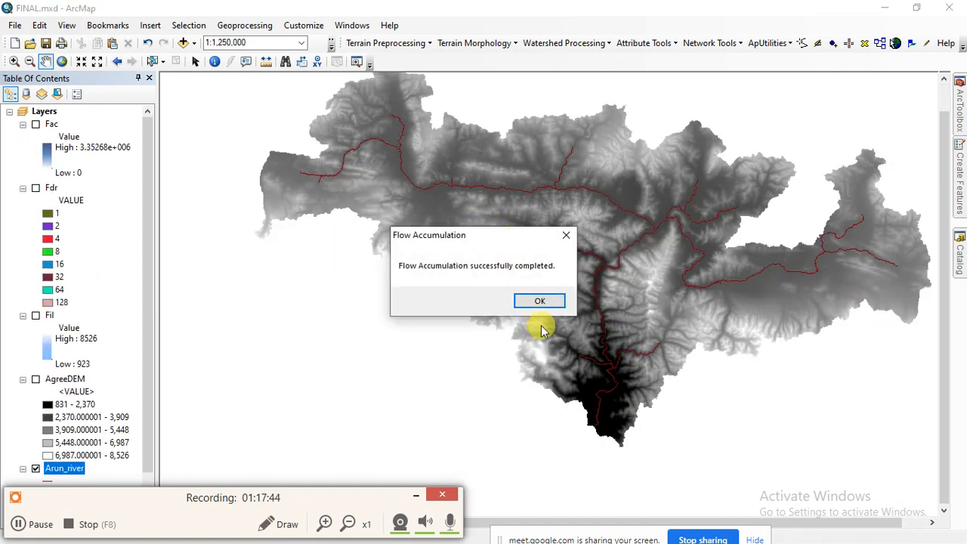
{"action": "left_click", "coordinate": [540, 301]}
Examine the whole Arun basin with its river network and take a closer look at the basin's southern outlet
{"action": "scroll", "coordinate": [555, 302], "scroll_direction": "up", "scroll_amount": 1}
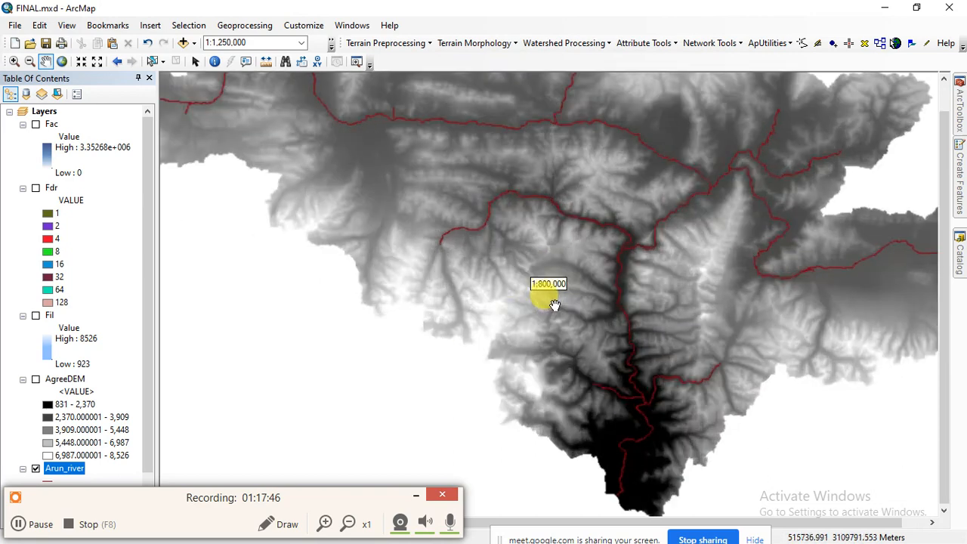
{"action": "scroll", "coordinate": [543, 310], "scroll_direction": "down", "scroll_amount": 2}
{"action": "left_click_drag", "start_coordinate": [630, 286], "coordinate": [584, 257]}
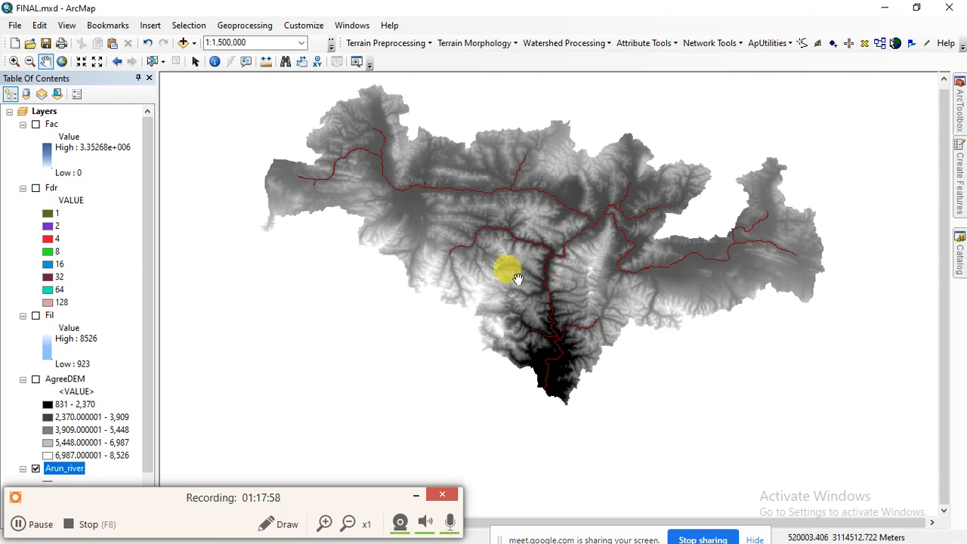
{"action": "scroll", "coordinate": [514, 283], "scroll_direction": "up", "scroll_amount": 2}
{"action": "scroll", "coordinate": [521, 291], "scroll_direction": "down", "scroll_amount": 2}
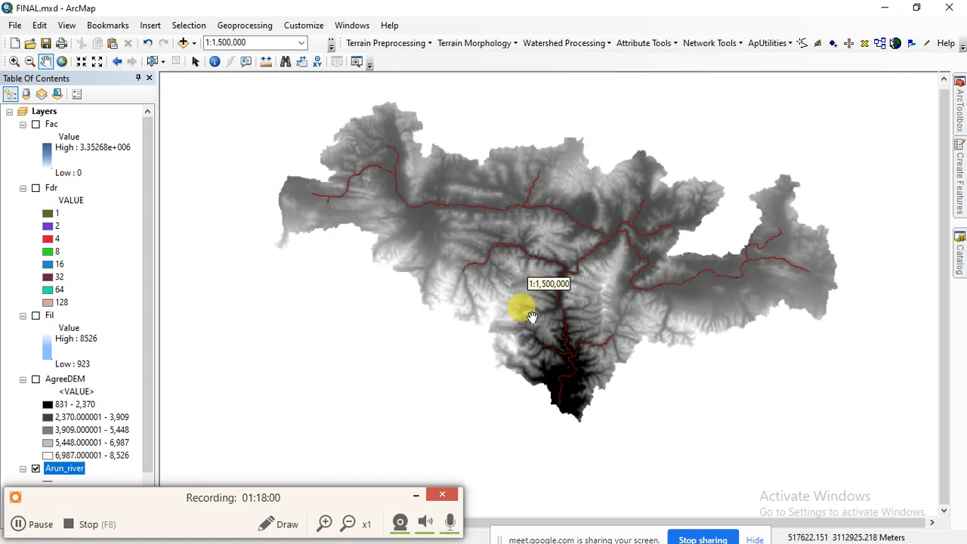
{"action": "scroll", "coordinate": [608, 287], "scroll_direction": "down", "scroll_amount": 3}
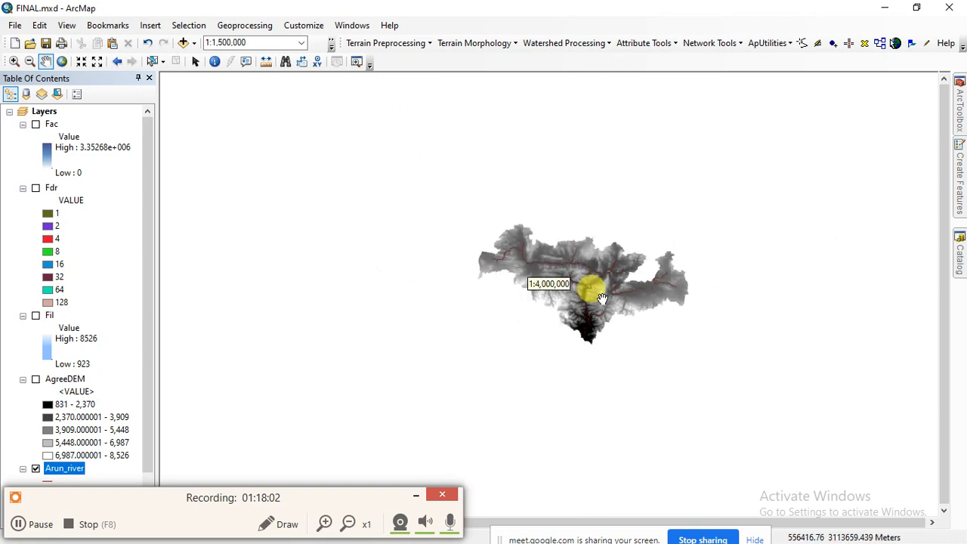
{"action": "scroll", "coordinate": [603, 288], "scroll_direction": "up", "scroll_amount": 4}
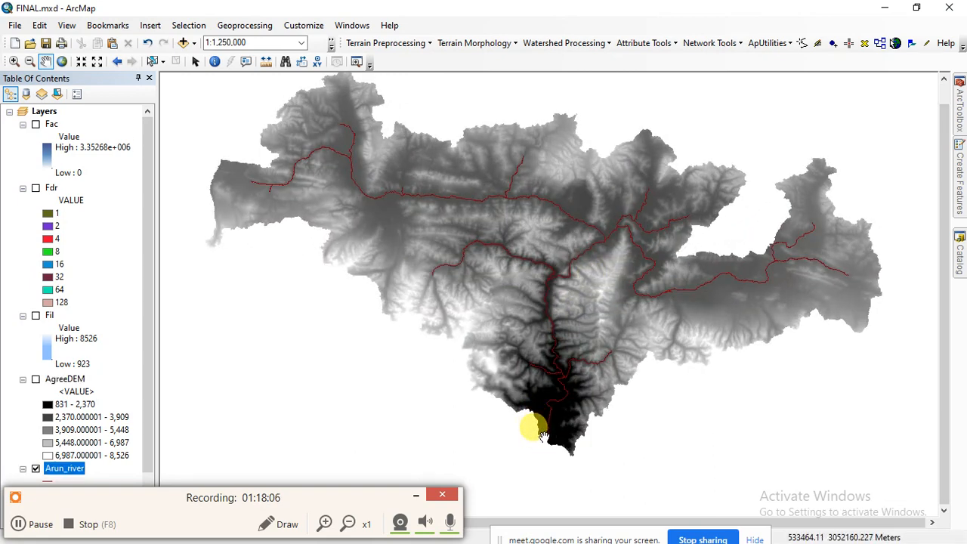
{"action": "scroll", "coordinate": [543, 437], "scroll_direction": "up", "scroll_amount": 3}
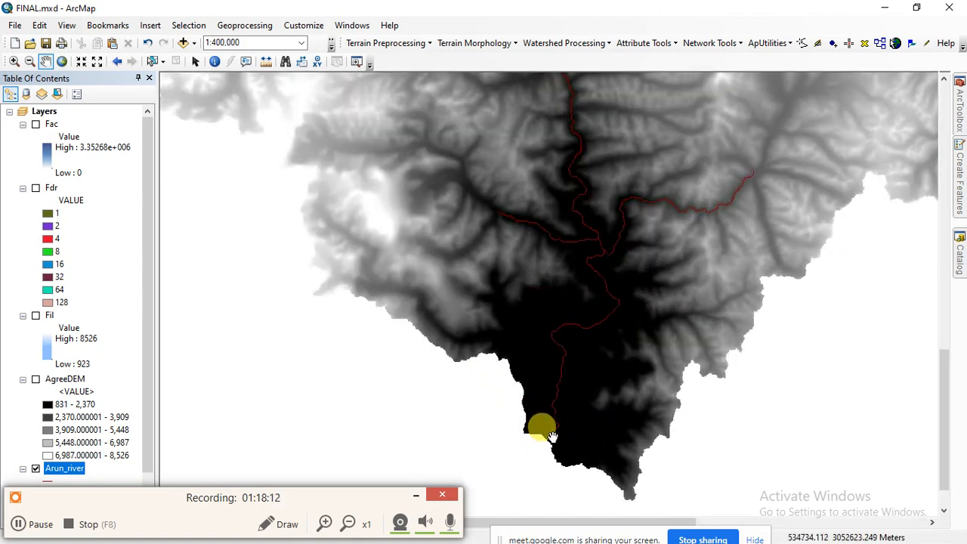
{"action": "scroll", "coordinate": [551, 437], "scroll_direction": "down", "scroll_amount": 4}
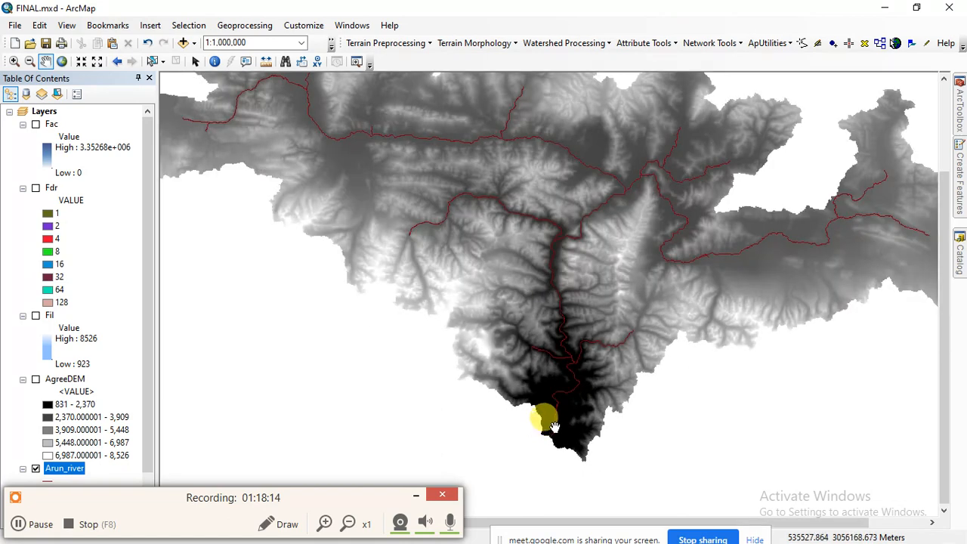
Define the stream grid Str from the flow accumulation grid Fac with a stream threshold area of 750 square km
{"action": "scroll", "coordinate": [552, 423], "scroll_direction": "down", "scroll_amount": 3}
{"action": "scroll", "coordinate": [567, 353], "scroll_direction": "up", "scroll_amount": 1}
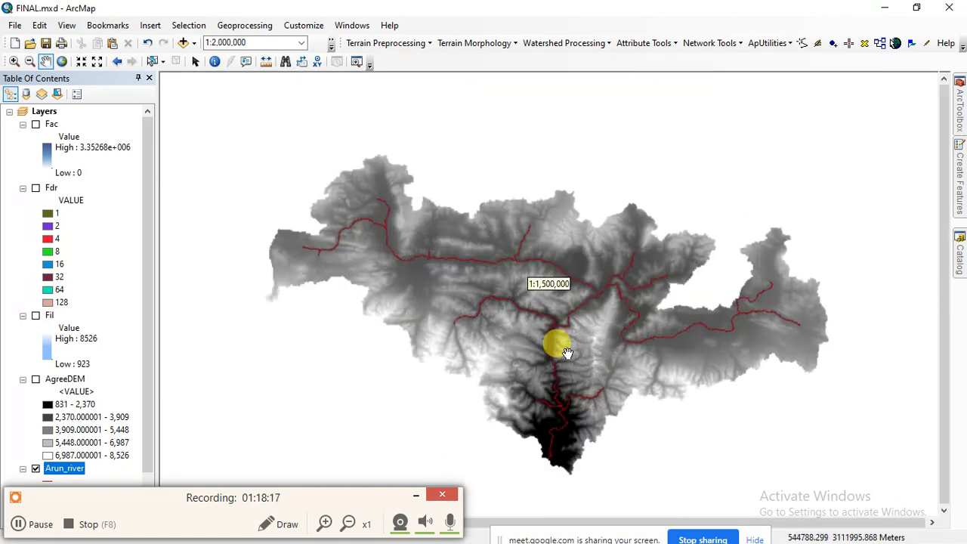
{"action": "scroll", "coordinate": [566, 353], "scroll_direction": "up", "scroll_amount": 1}
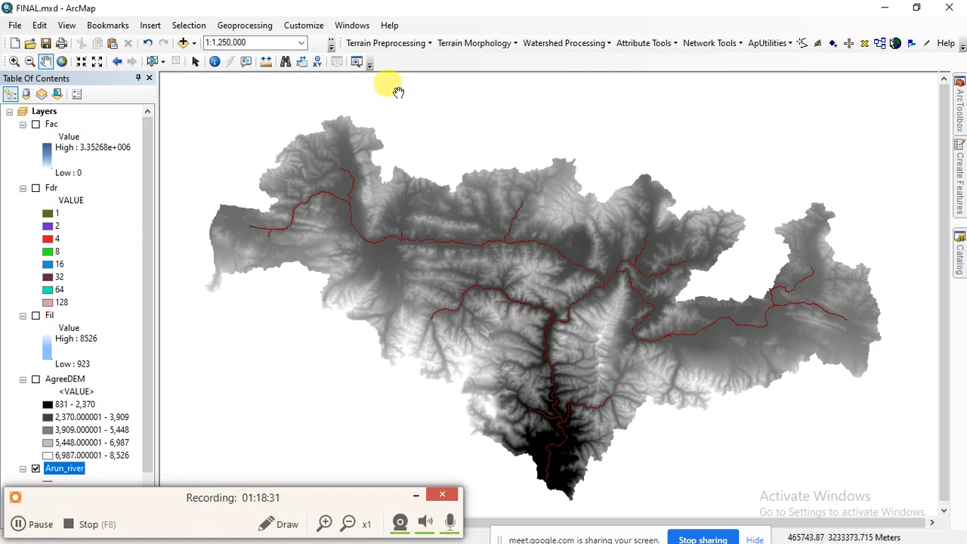
{"action": "left_click", "coordinate": [381, 43]}
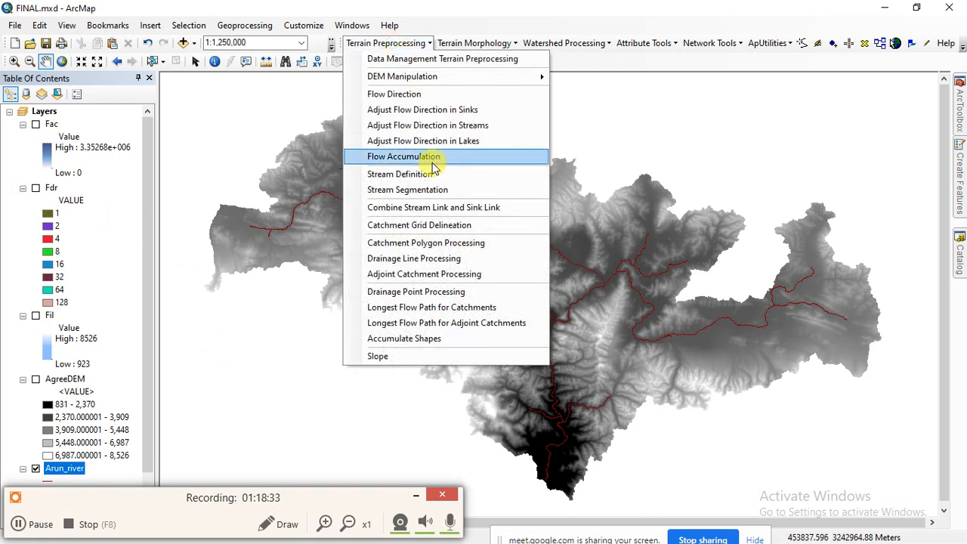
{"action": "left_click", "coordinate": [389, 173]}
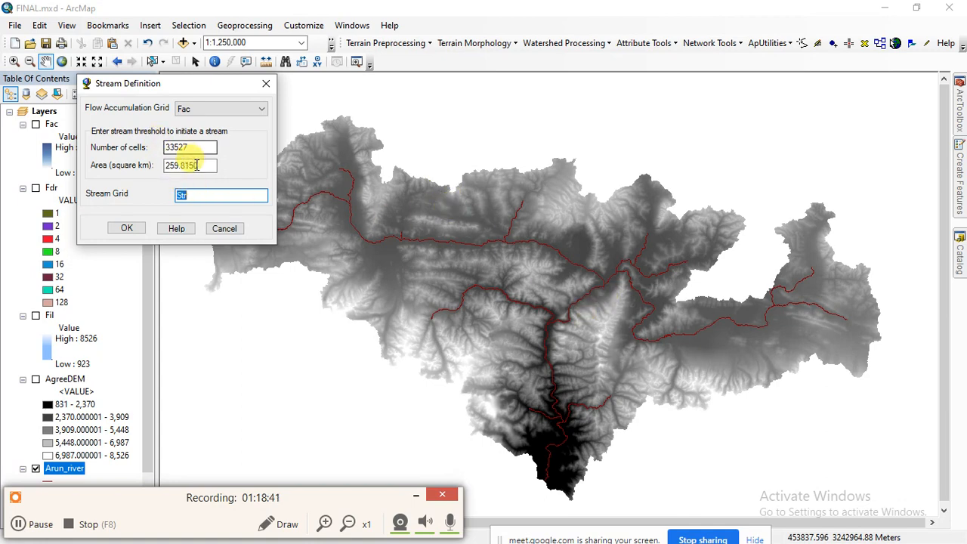
{"action": "left_click_drag", "start_coordinate": [204, 164], "coordinate": [160, 165]}
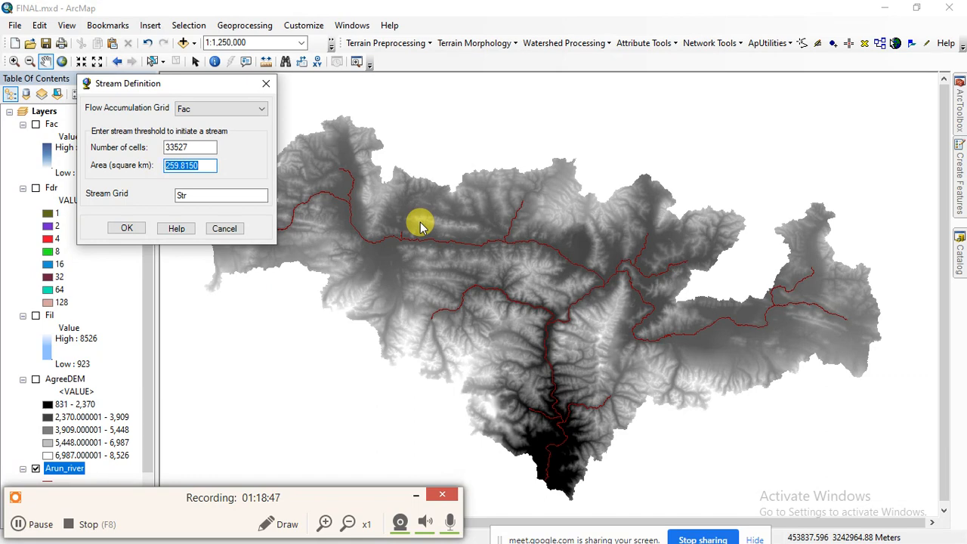
{"action": "type", "text": "7"}
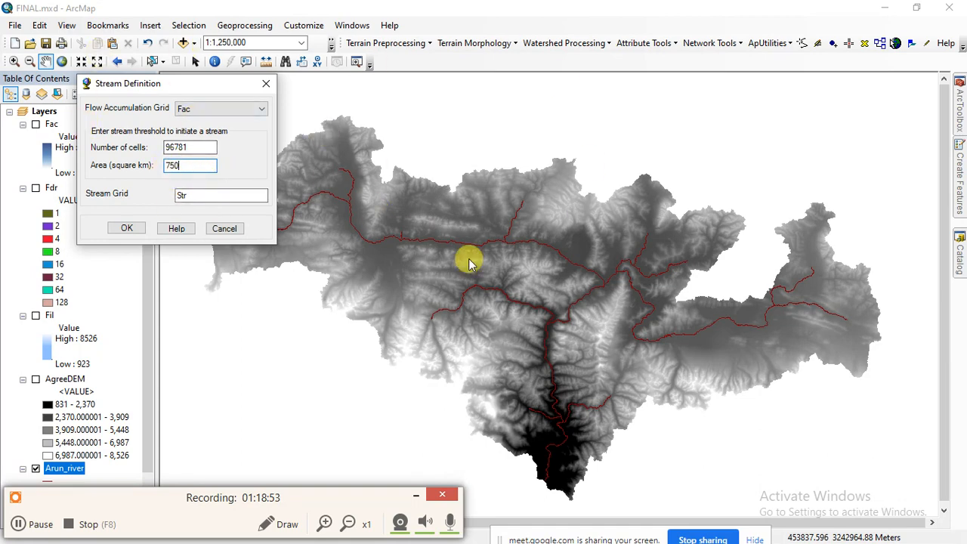
{"action": "left_click", "coordinate": [129, 228]}
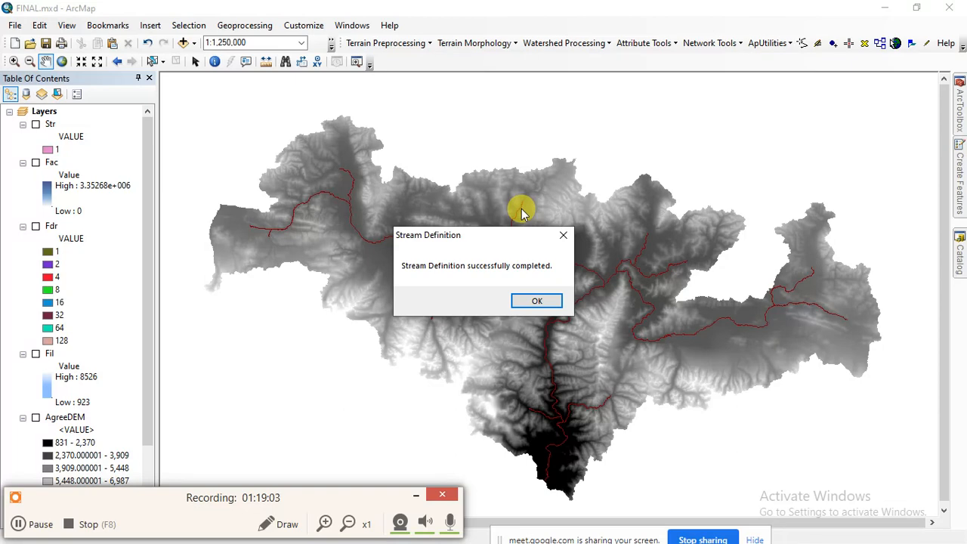
{"action": "left_click", "coordinate": [536, 301]}
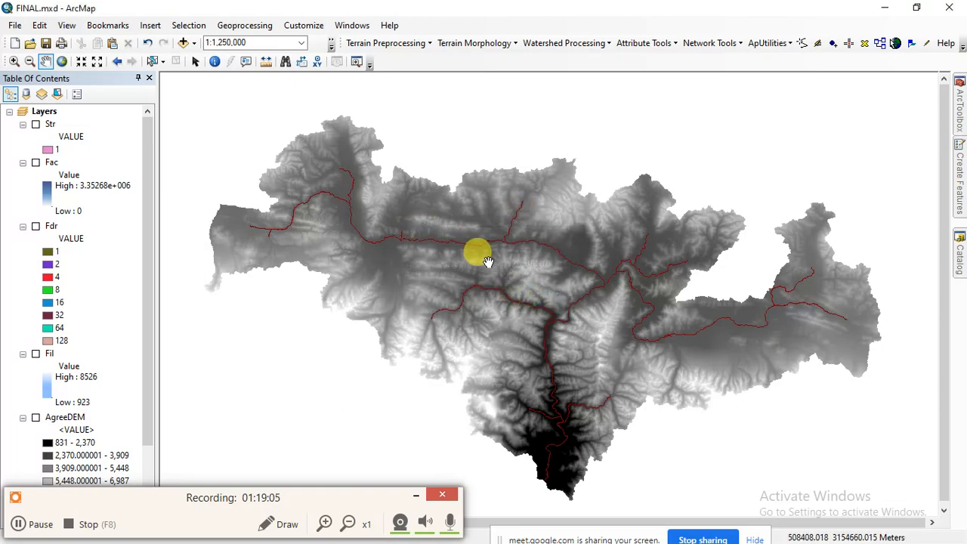
Segment the streams into the stream link grid StrLnk from Fdr and Str, with both sink grids Null
{"action": "left_click", "coordinate": [377, 42]}
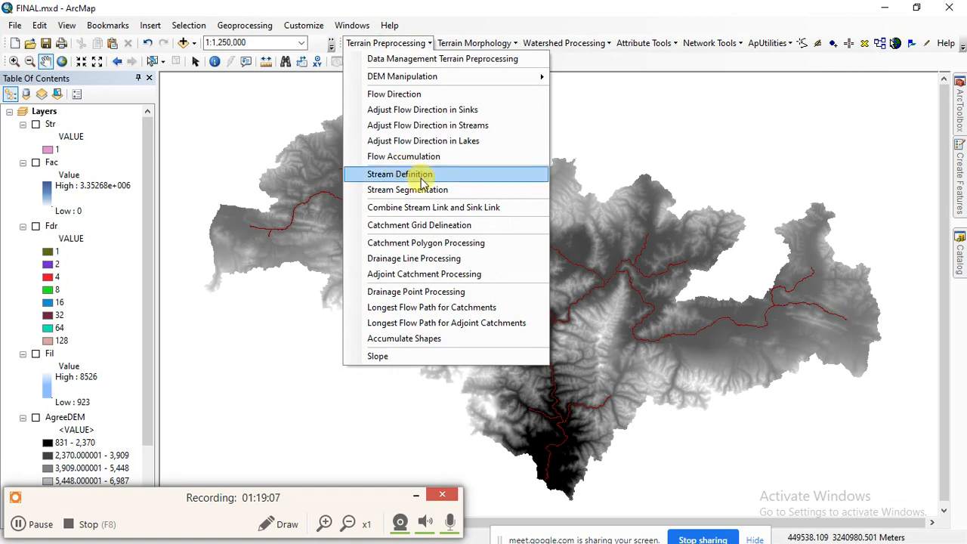
{"action": "left_click", "coordinate": [412, 190]}
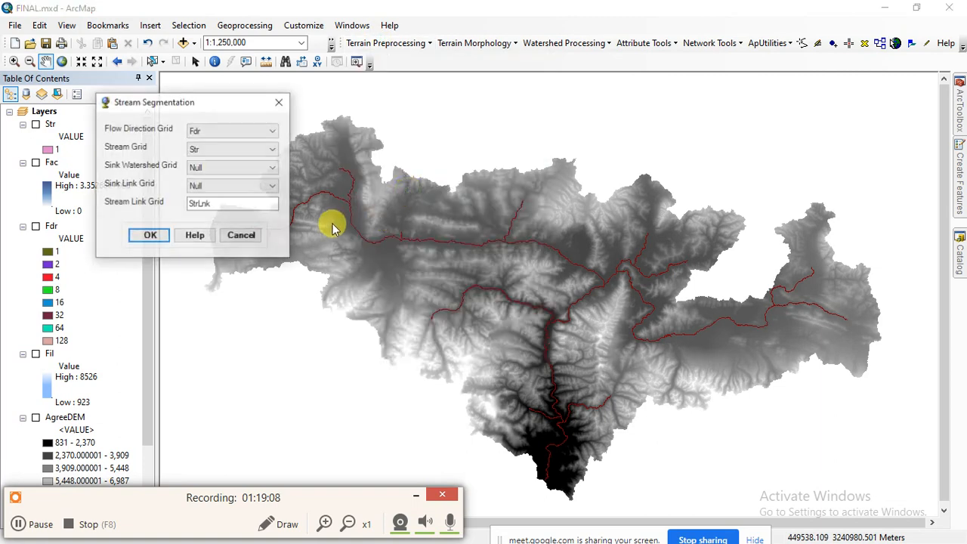
{"action": "left_click", "coordinate": [149, 235]}
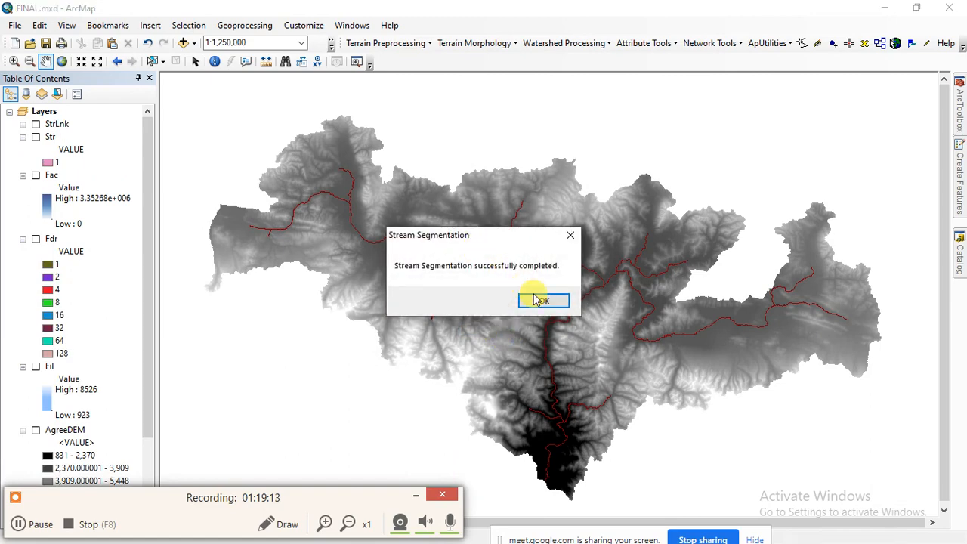
{"action": "left_click", "coordinate": [545, 302]}
Delineate the catchment grid Cat from the flow direction grid Fdr and link grid StrLnk, and briefly display it on the map
{"action": "left_click", "coordinate": [412, 43]}
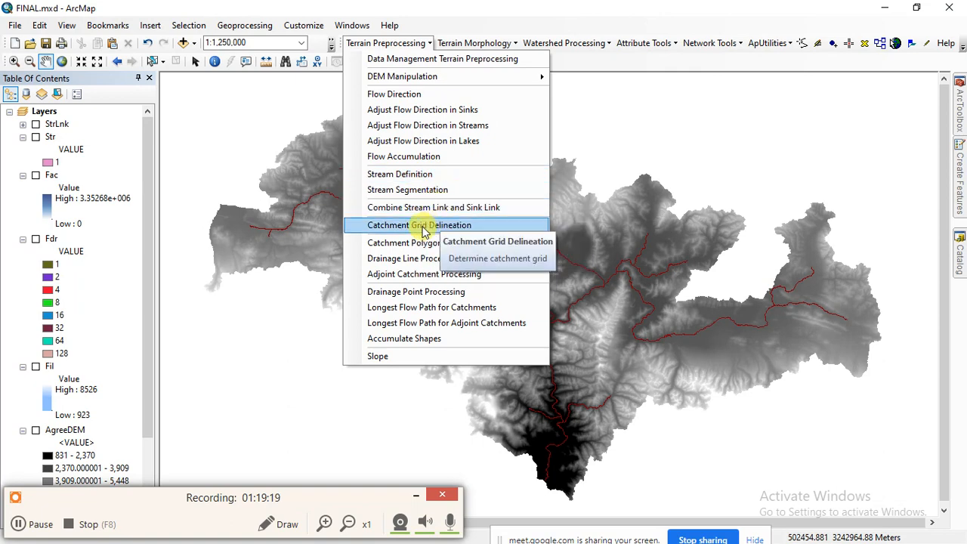
{"action": "left_click", "coordinate": [396, 227]}
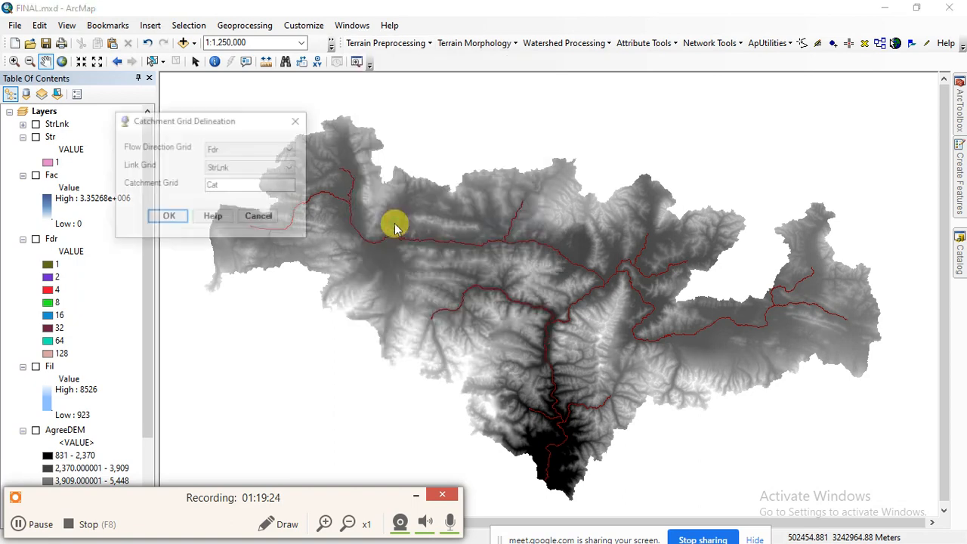
{"action": "left_click", "coordinate": [171, 218]}
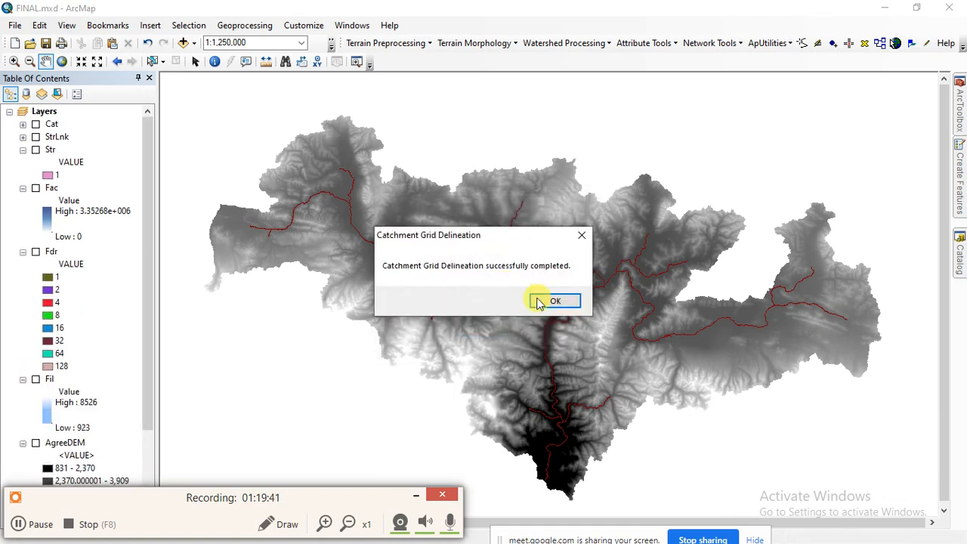
{"action": "left_click", "coordinate": [551, 302]}
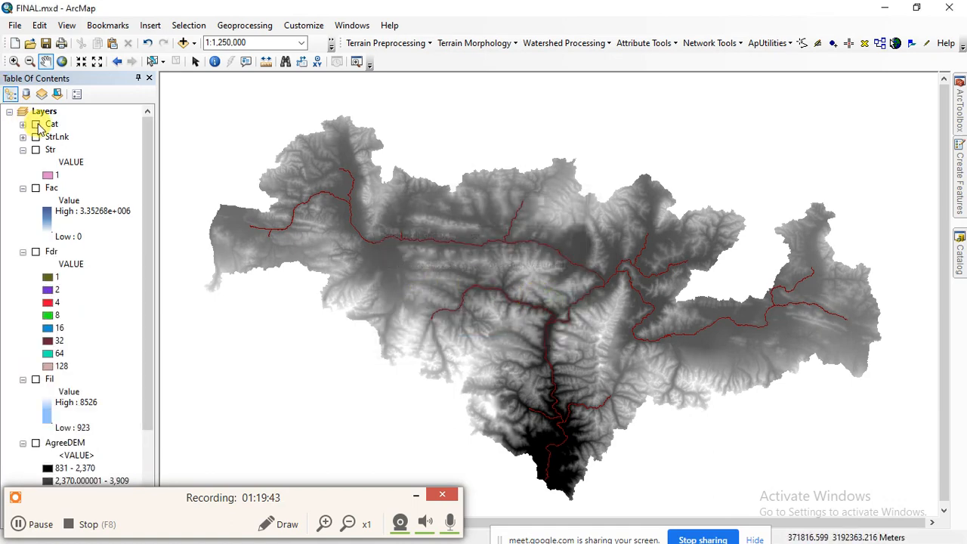
{"action": "left_click", "coordinate": [36, 125]}
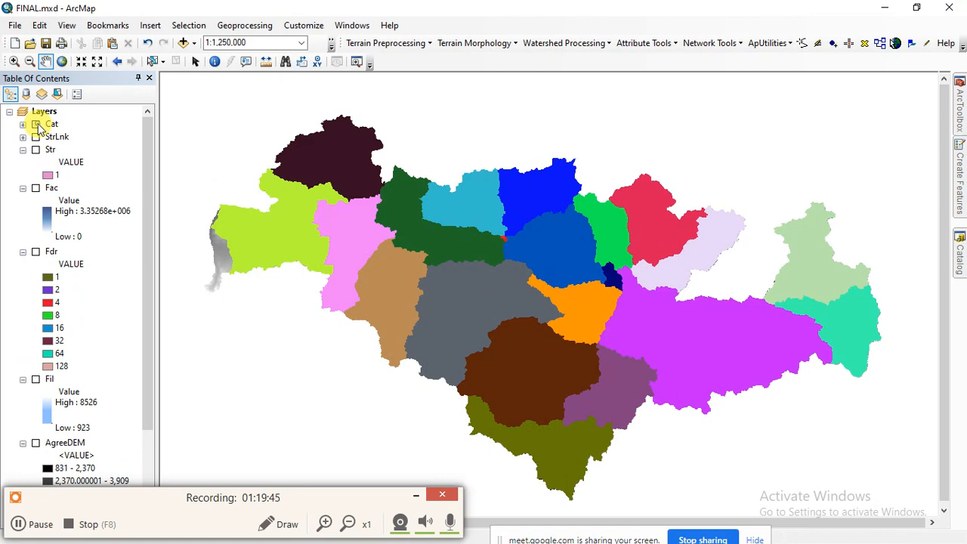
{"action": "left_click", "coordinate": [36, 125]}
Convert the catchment grid Cat into the polygon layer Catchment and inspect it over the DEM
{"action": "left_click", "coordinate": [412, 42]}
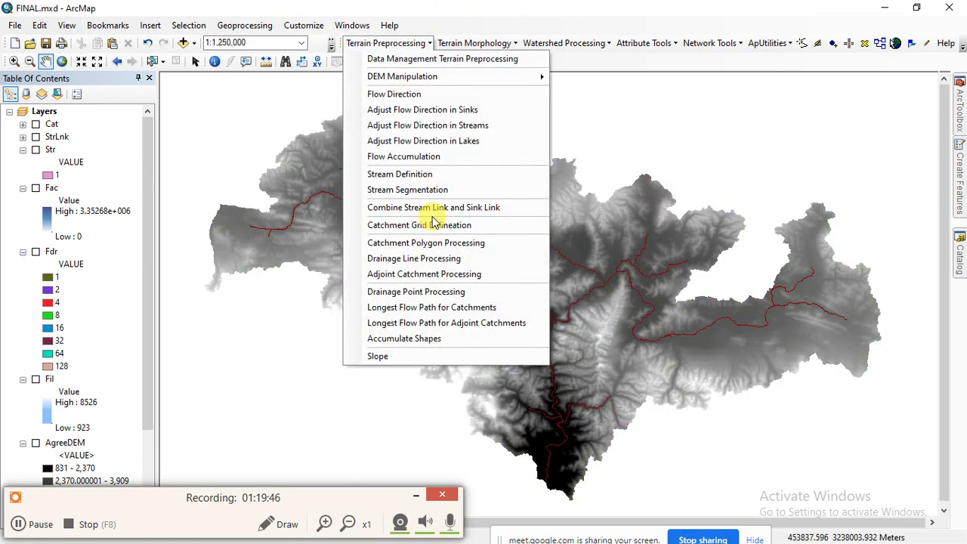
{"action": "left_click", "coordinate": [411, 242]}
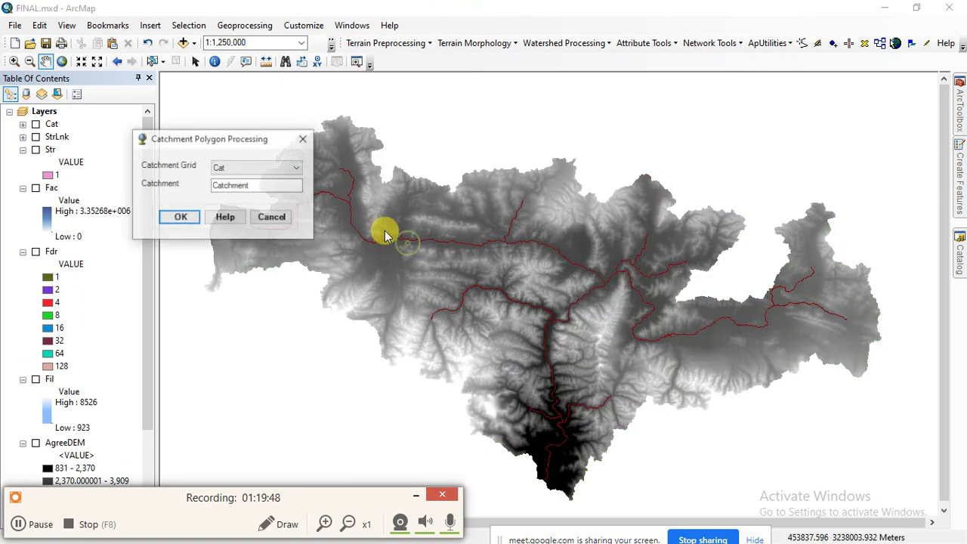
{"action": "left_click", "coordinate": [185, 218]}
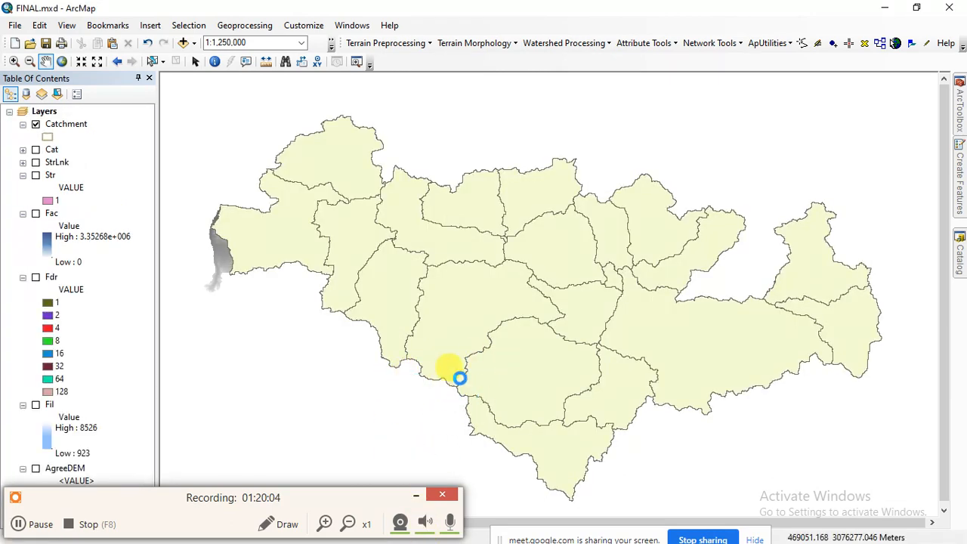
{"action": "left_click", "coordinate": [565, 301]}
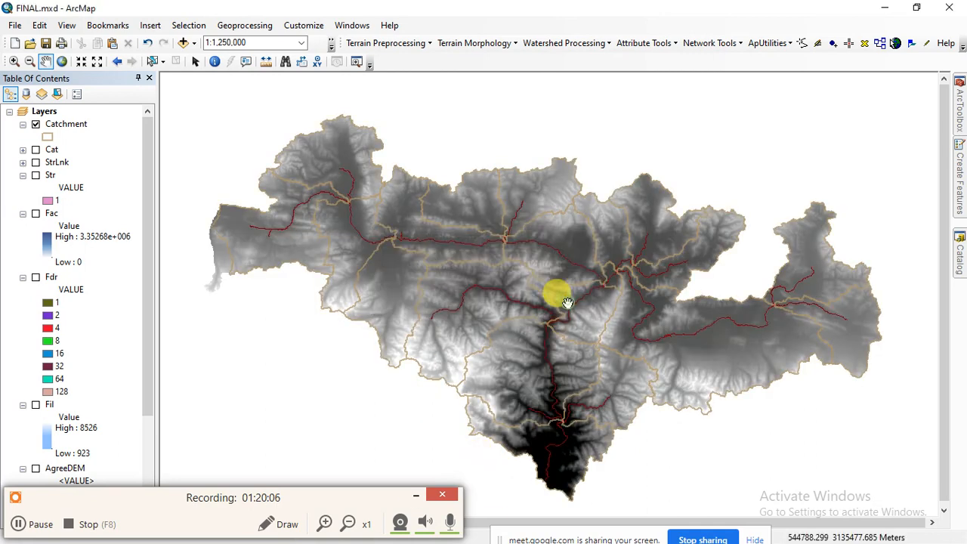
{"action": "scroll", "coordinate": [483, 270], "scroll_direction": "up", "scroll_amount": 1}
{"action": "scroll", "coordinate": [483, 269], "scroll_direction": "down", "scroll_amount": 1}
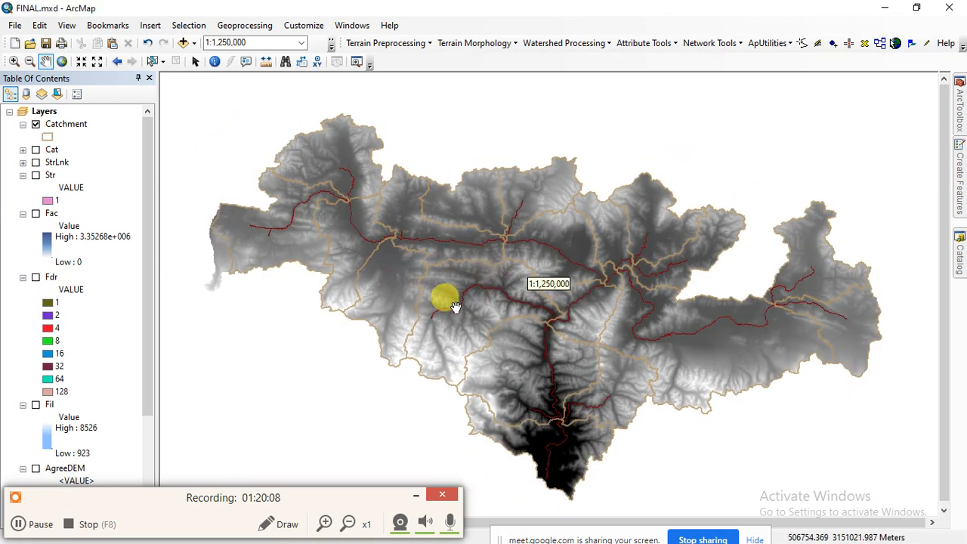
Run Drainage Line Processing to generate the DrainageLine layer for the basin's streams
{"action": "left_click", "coordinate": [399, 44]}
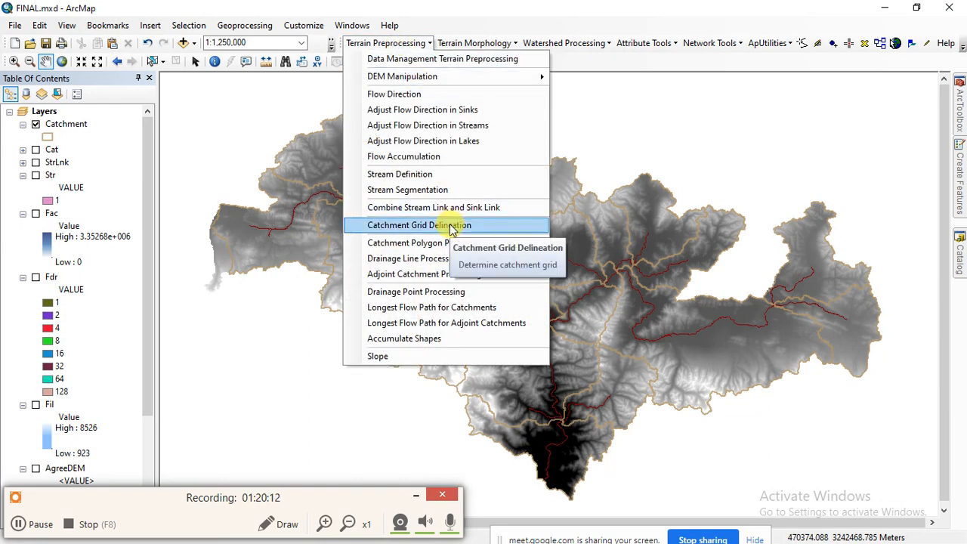
{"action": "left_click", "coordinate": [410, 258]}
{"action": "left_click_drag", "start_coordinate": [130, 26], "coordinate": [422, 37]}
{"action": "left_click", "coordinate": [372, 136]}
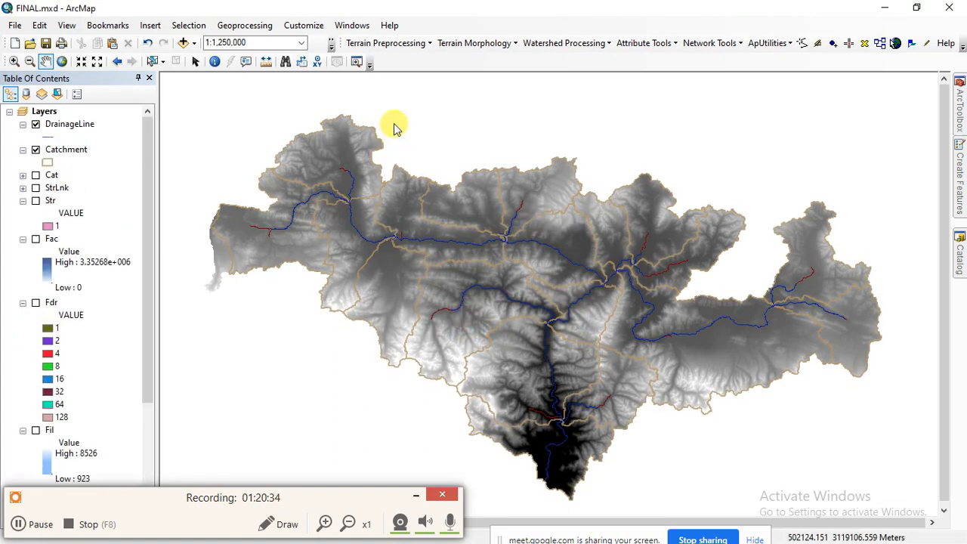
{"action": "left_click", "coordinate": [551, 302]}
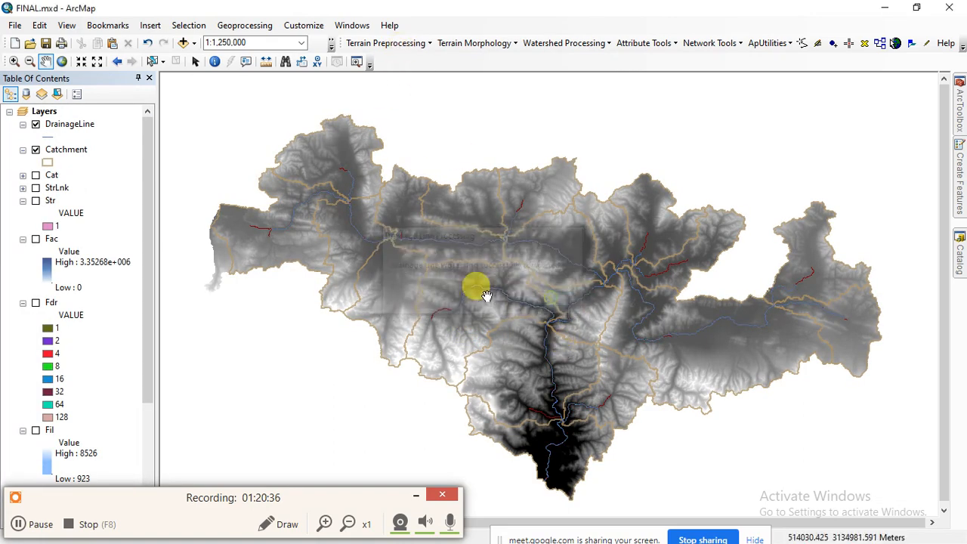
Generate the AdjointCatchment layer from the DrainageLine and Catchment layers with Adjoint Catchment Processing
{"action": "left_click", "coordinate": [382, 43]}
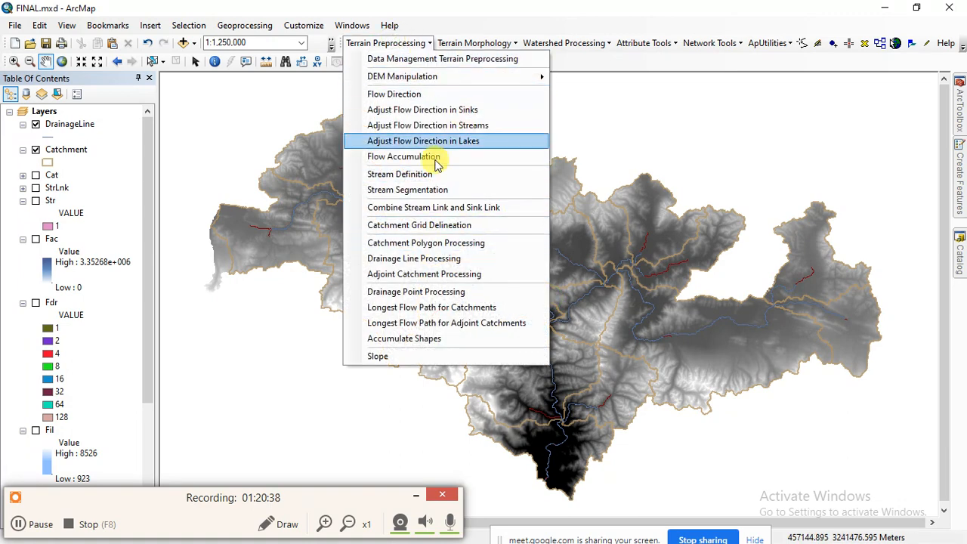
{"action": "left_click", "coordinate": [442, 276]}
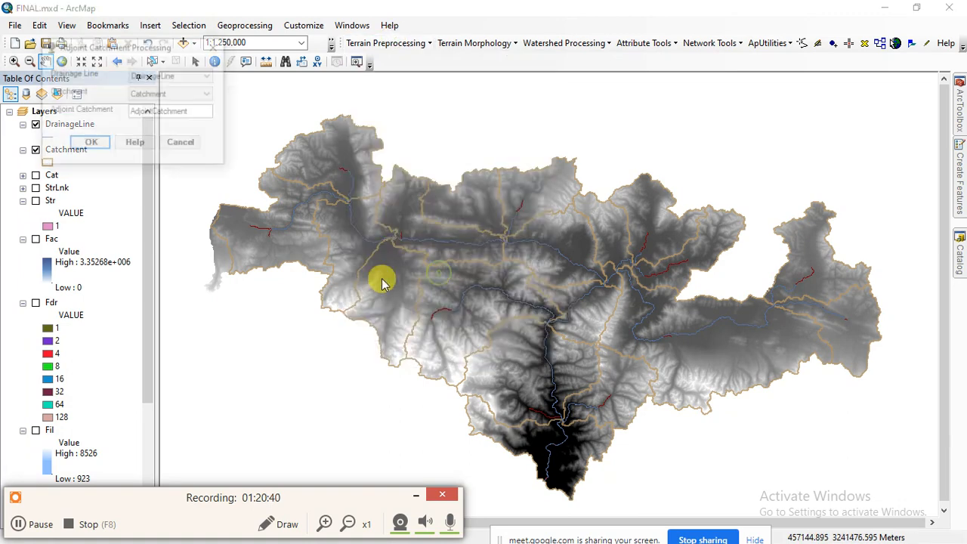
{"action": "left_click", "coordinate": [92, 143]}
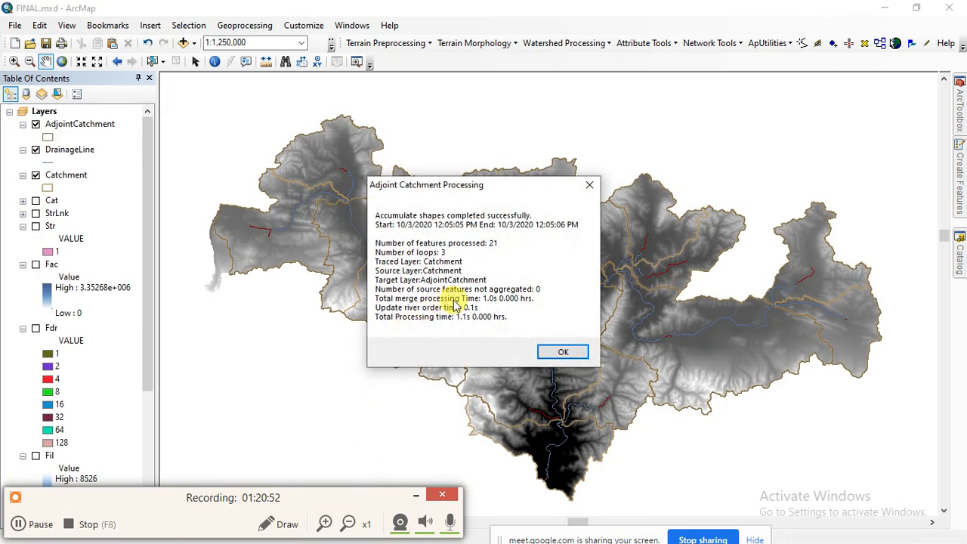
{"action": "left_click", "coordinate": [560, 351]}
Run Drainage Point Processing with flow accumulation grid Fac, catchment grid Cat and the Catchment layer to generate the DrainagePoint layer
{"action": "left_click", "coordinate": [406, 42]}
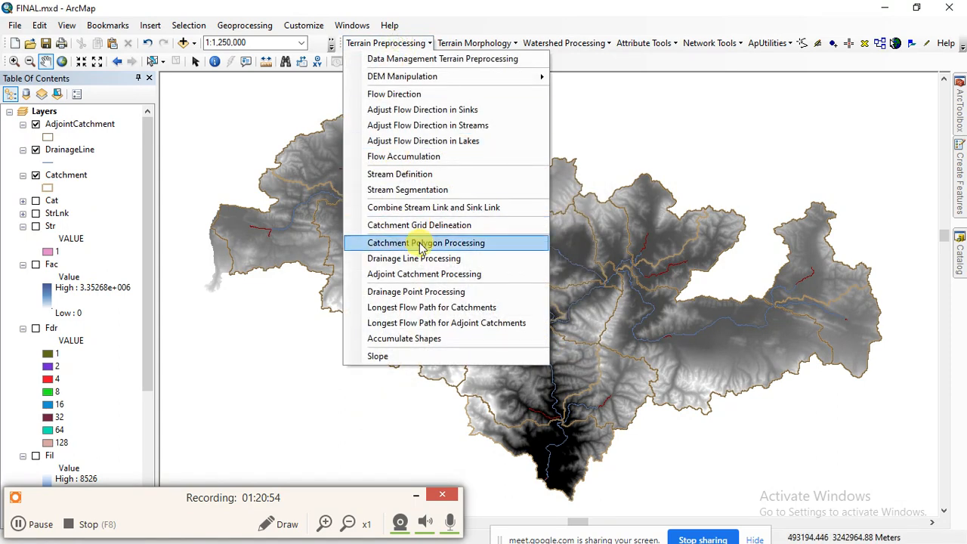
{"action": "left_click", "coordinate": [408, 291]}
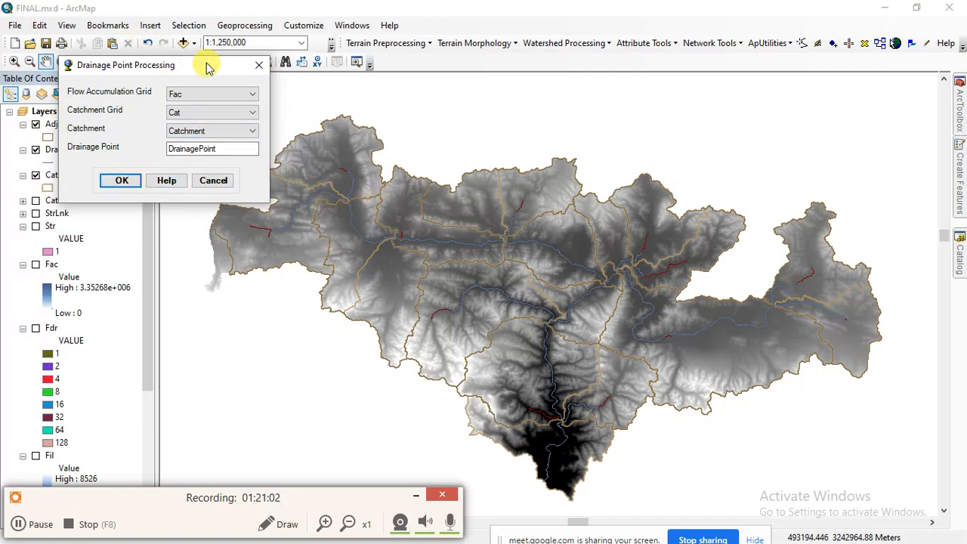
{"action": "left_click_drag", "start_coordinate": [208, 68], "coordinate": [522, 103]}
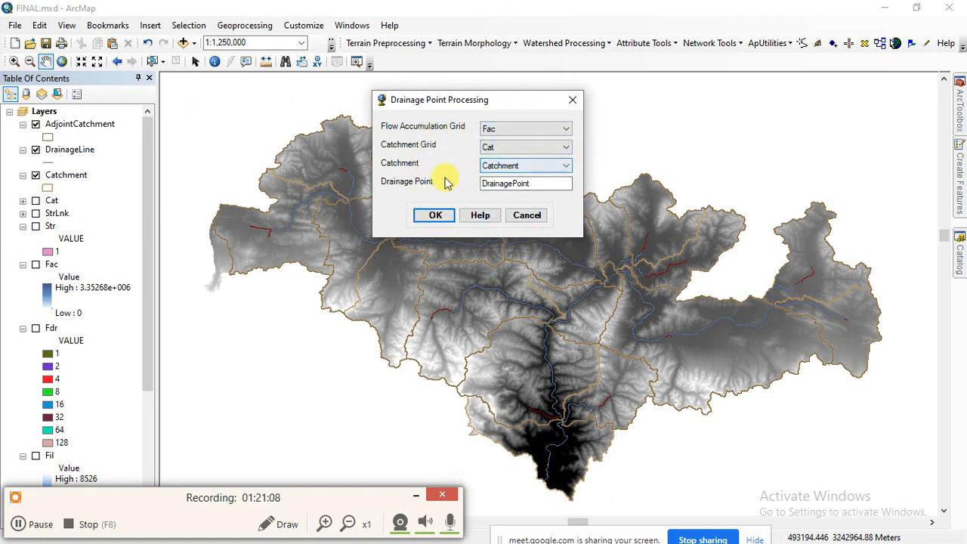
{"action": "left_click", "coordinate": [498, 148]}
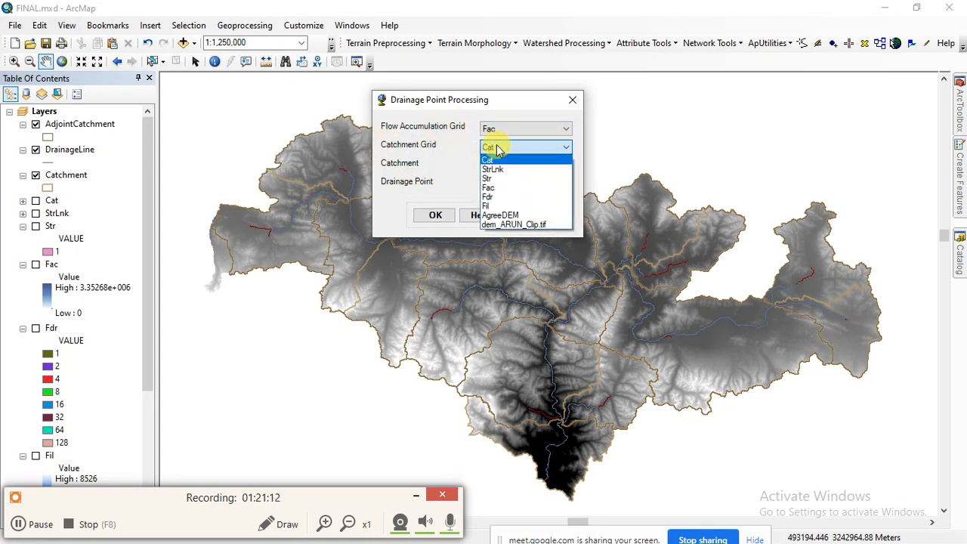
{"action": "left_click", "coordinate": [496, 172]}
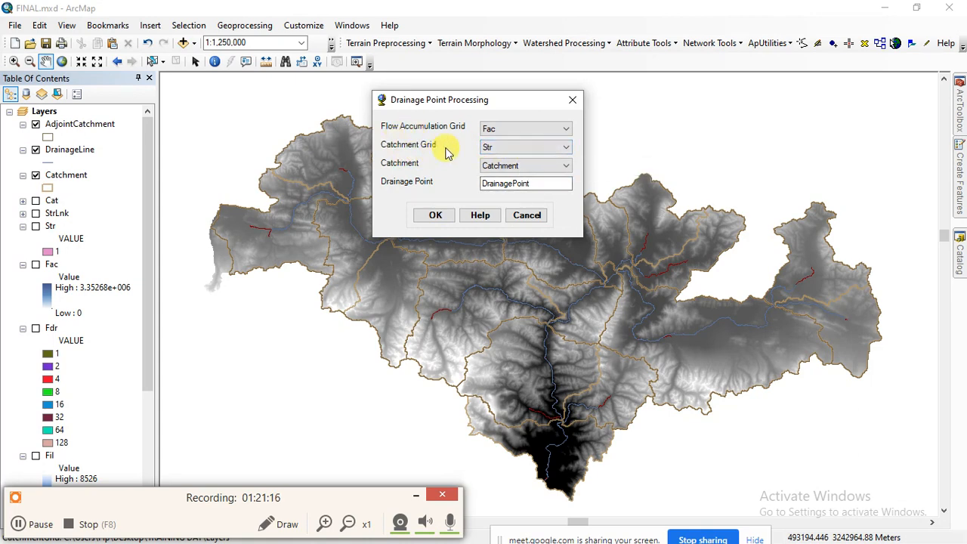
{"action": "left_click", "coordinate": [495, 147]}
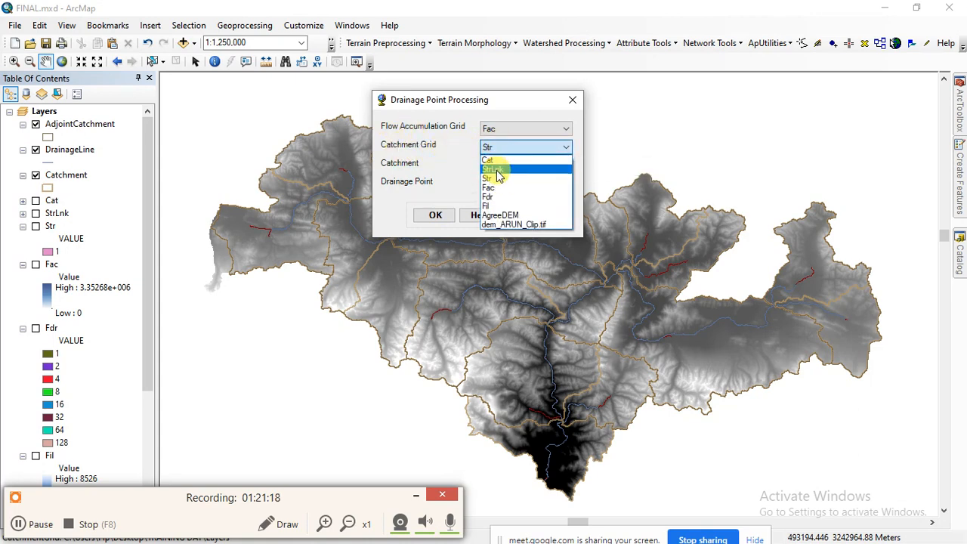
{"action": "left_click", "coordinate": [487, 160]}
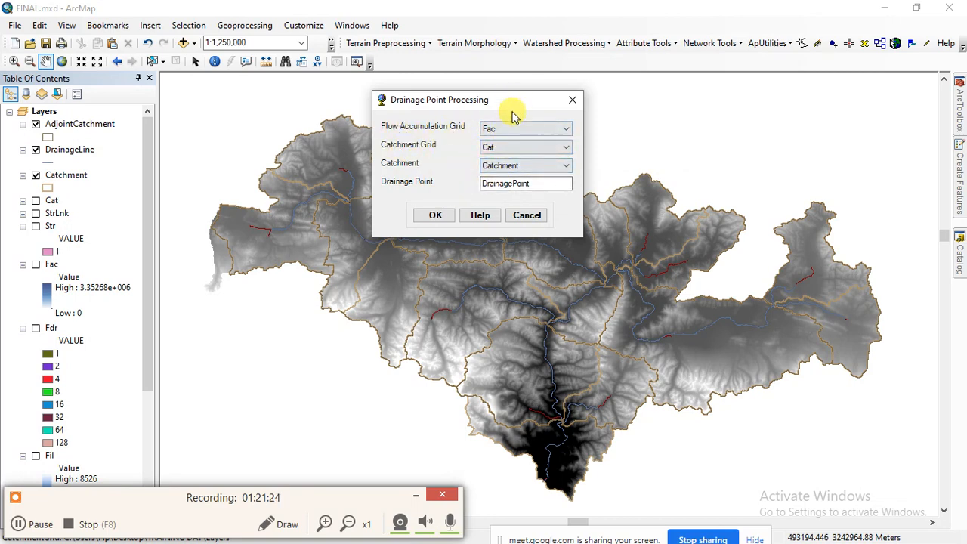
{"action": "left_click_drag", "start_coordinate": [512, 104], "coordinate": [488, 170]}
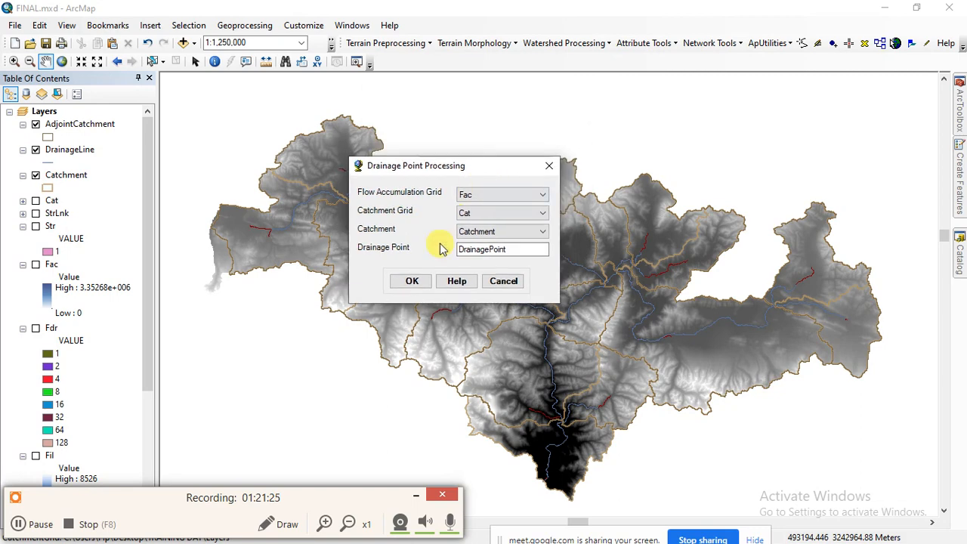
{"action": "left_click", "coordinate": [412, 282]}
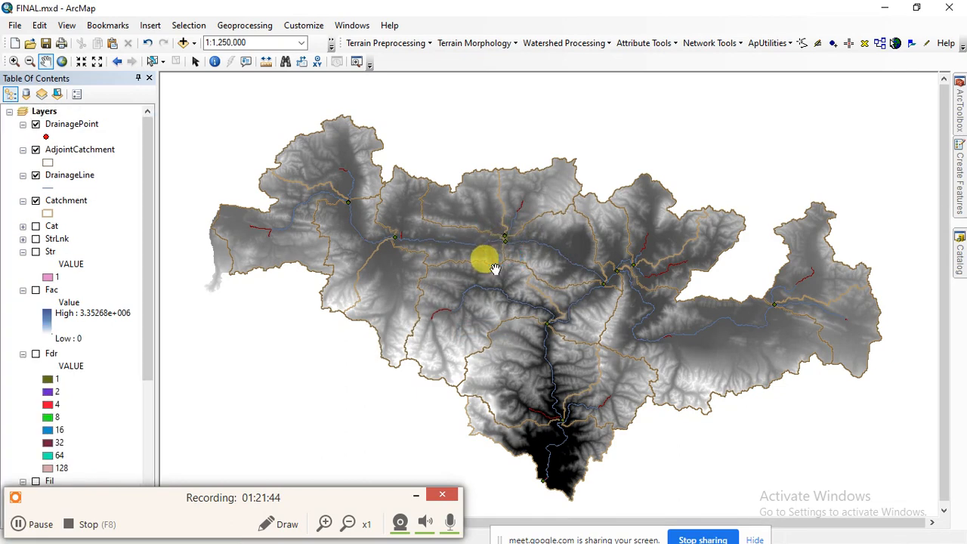
{"action": "left_click", "coordinate": [551, 301]}
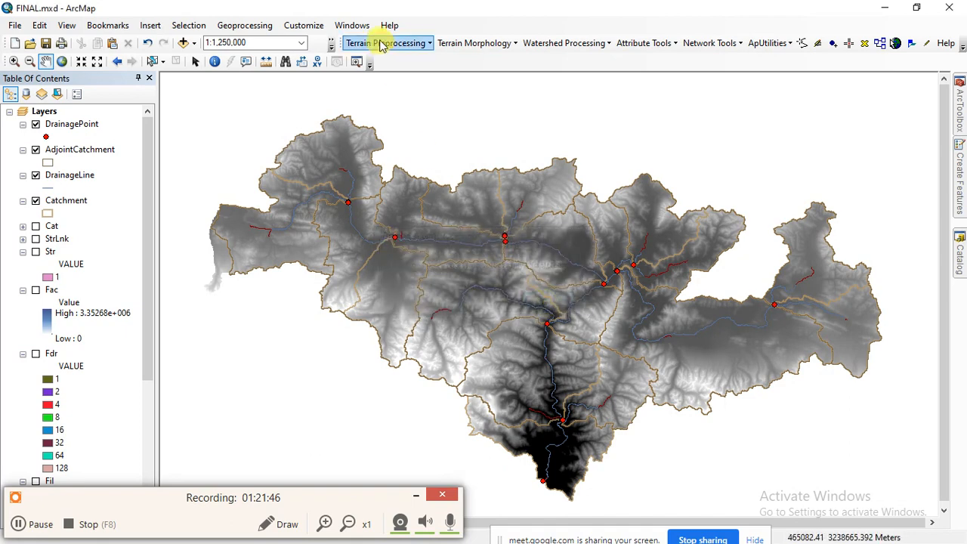
{"action": "left_click", "coordinate": [379, 42]}
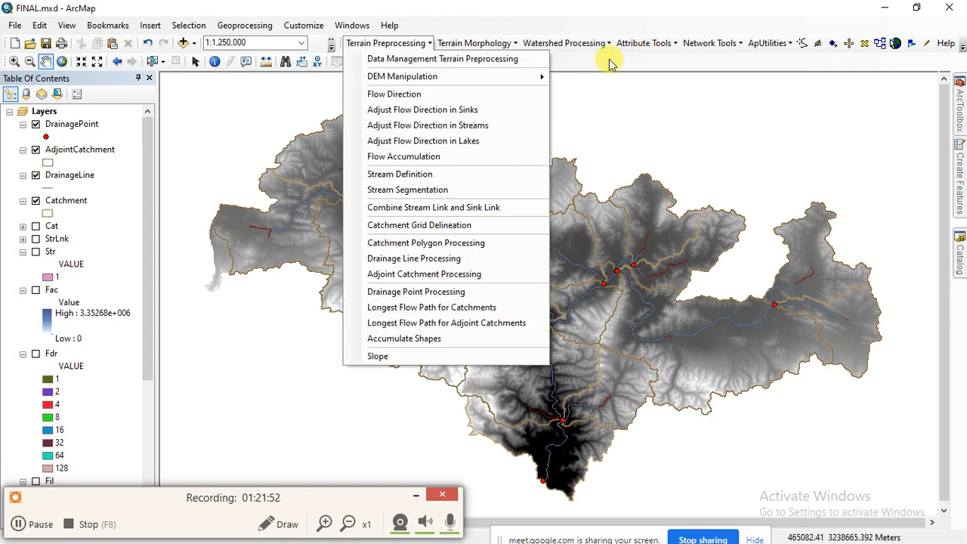
{"action": "left_click", "coordinate": [382, 41]}
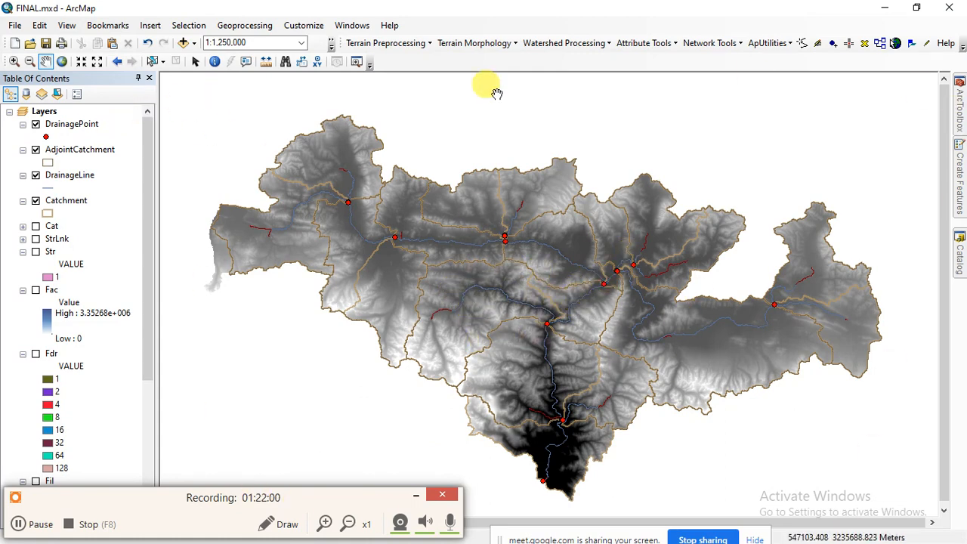
Create the BatchPoint layer and place an Outlet point named Uwagaoon on the basin's southernmost drainage point, with BatchDone 0 and SnapOn 1
{"action": "left_click", "coordinate": [865, 47]}
{"action": "left_click", "coordinate": [652, 173]}
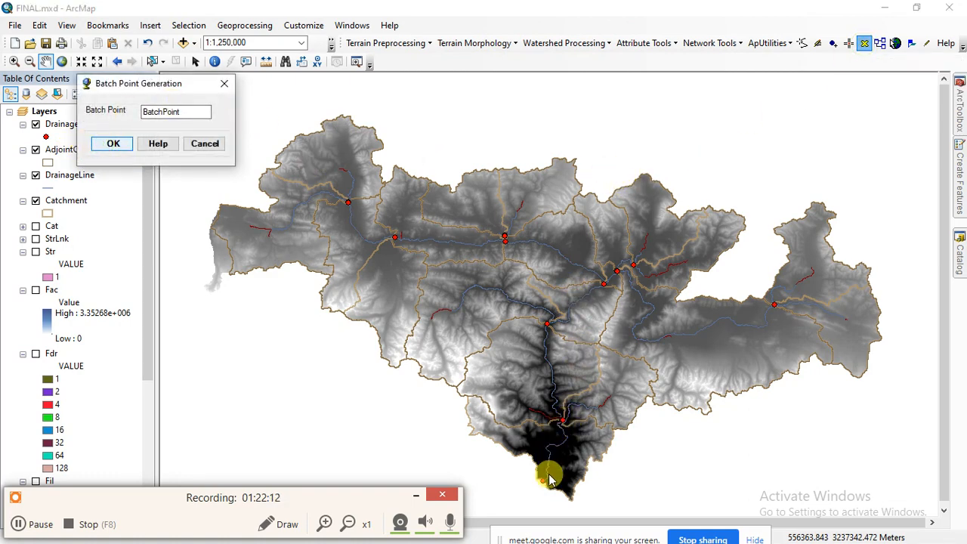
{"action": "left_click", "coordinate": [120, 145]}
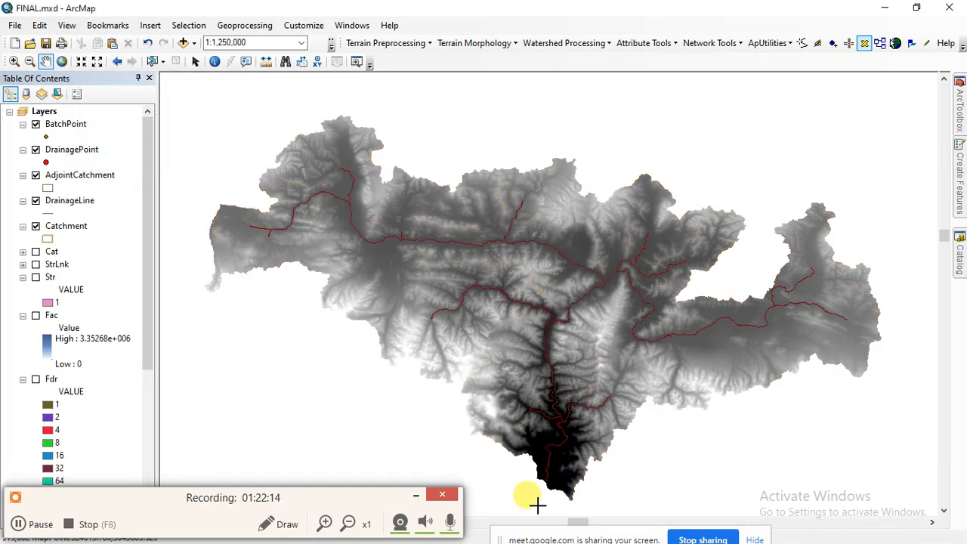
{"action": "scroll", "coordinate": [537, 483], "scroll_direction": "up", "scroll_amount": 8}
{"action": "scroll", "coordinate": [541, 481], "scroll_direction": "up", "scroll_amount": 4}
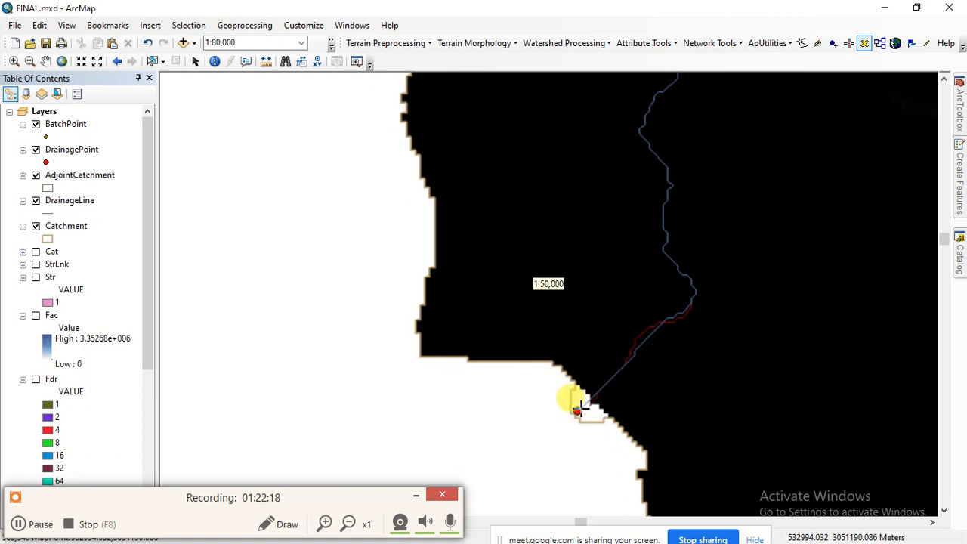
{"action": "scroll", "coordinate": [577, 409], "scroll_direction": "up", "scroll_amount": 3}
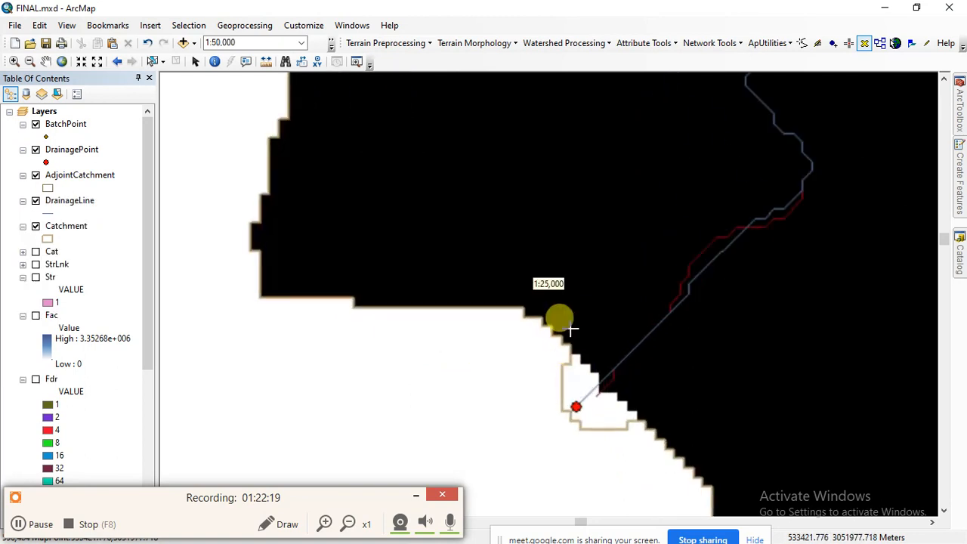
{"action": "left_click", "coordinate": [575, 406]}
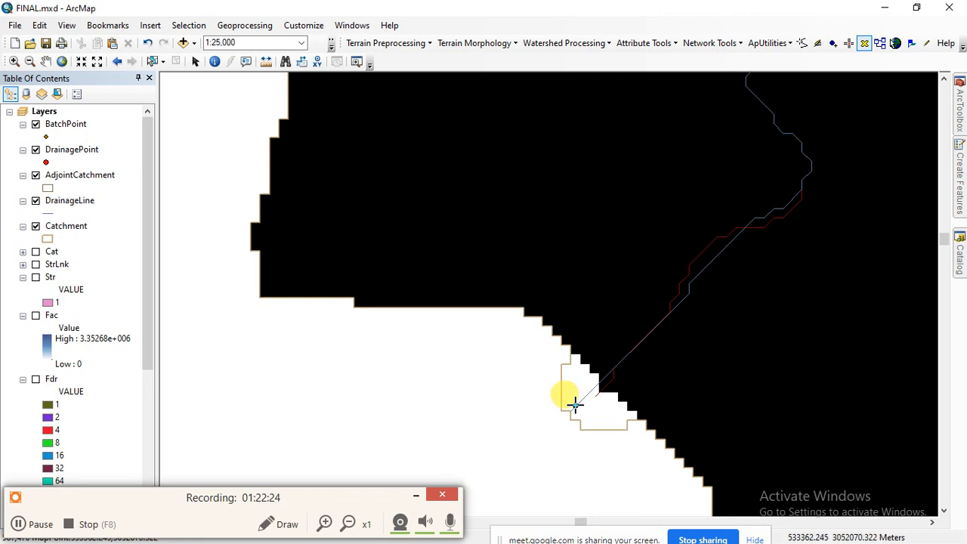
{"action": "left_click", "coordinate": [575, 404]}
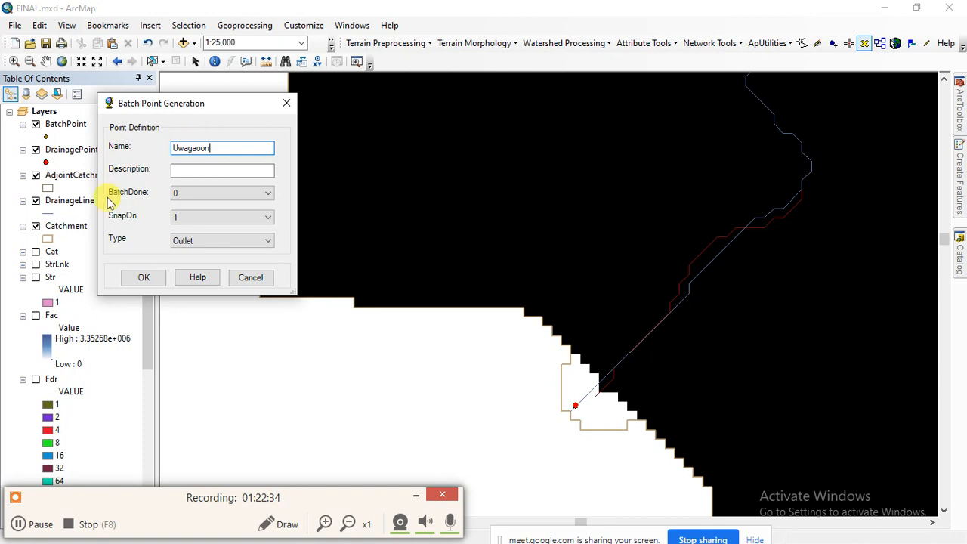
{"action": "left_click", "coordinate": [144, 278]}
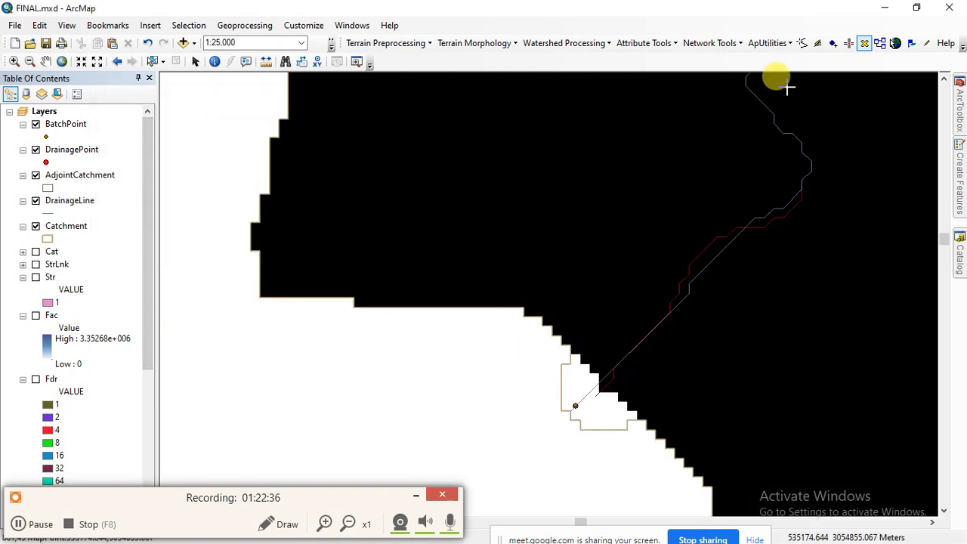
Run Batch Watershed Delineation from the batch point to generate the Watershed and WatershedPoint layers
{"action": "left_click", "coordinate": [551, 42]}
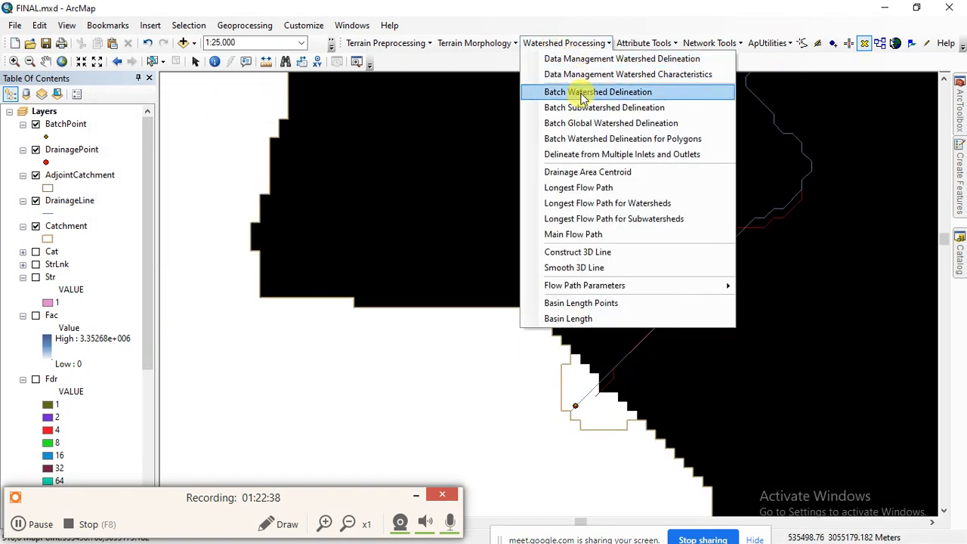
{"action": "left_click", "coordinate": [588, 94]}
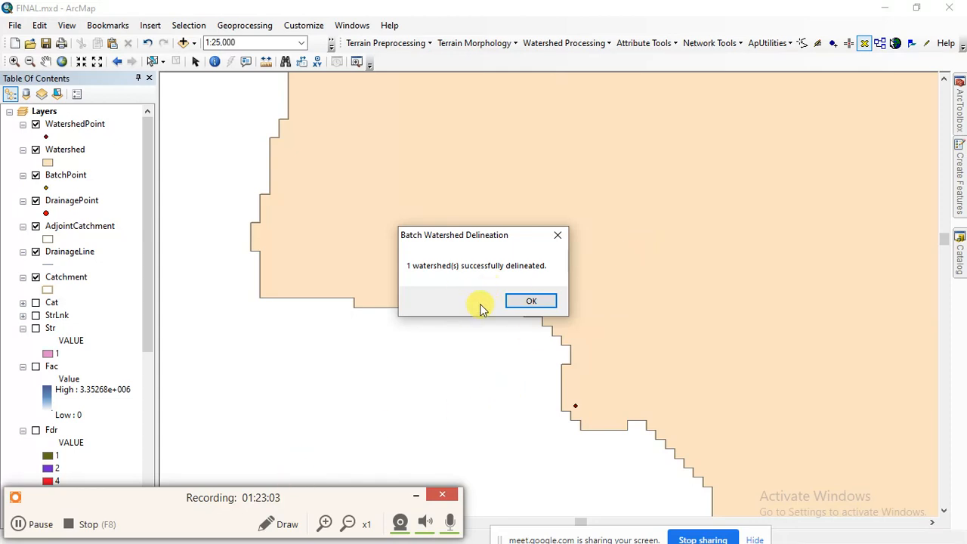
{"action": "left_click", "coordinate": [531, 302]}
Examine the delineated watershed around the outlet and over its full extent on the map
{"action": "scroll", "coordinate": [612, 336], "scroll_direction": "up", "scroll_amount": 3}
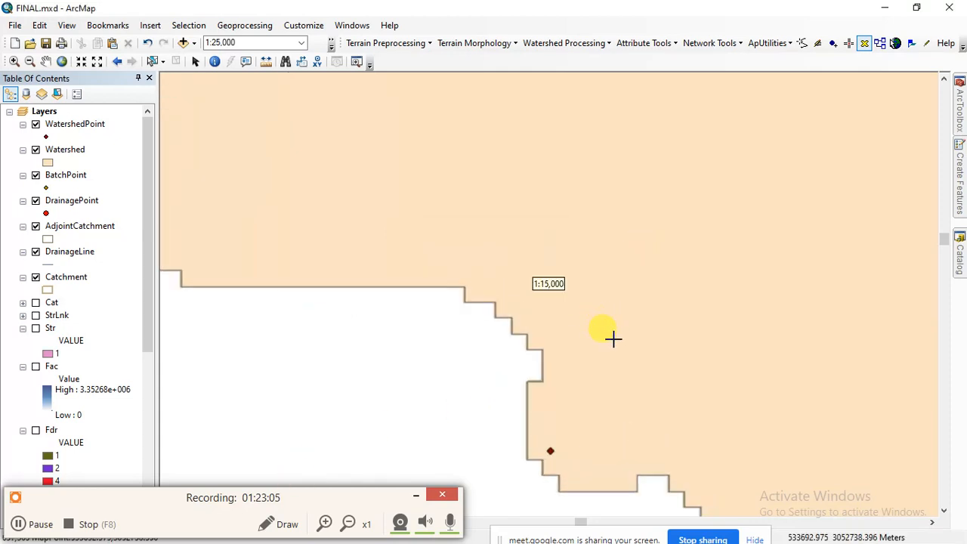
{"action": "scroll", "coordinate": [622, 388], "scroll_direction": "up", "scroll_amount": 1}
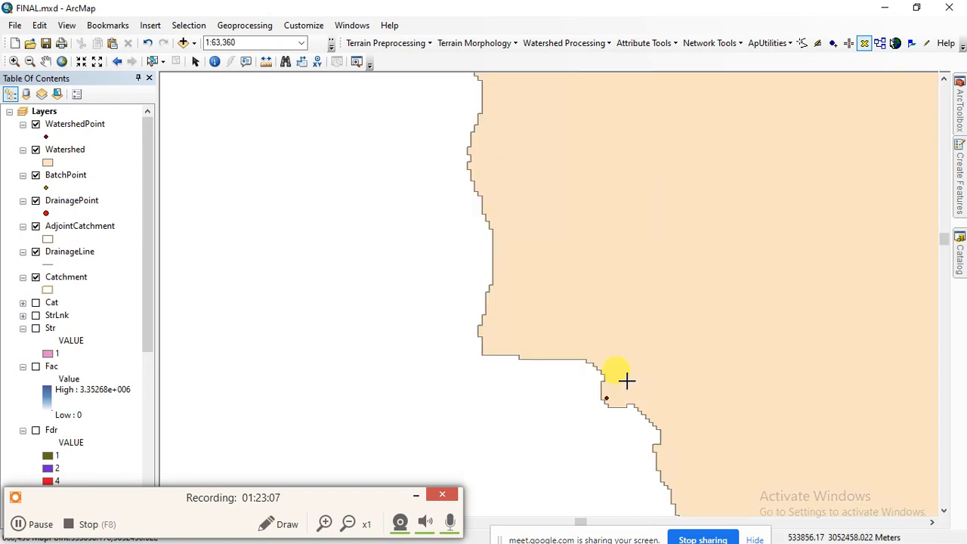
{"action": "scroll", "coordinate": [604, 378], "scroll_direction": "up", "scroll_amount": 3}
{"action": "scroll", "coordinate": [587, 352], "scroll_direction": "up", "scroll_amount": 1}
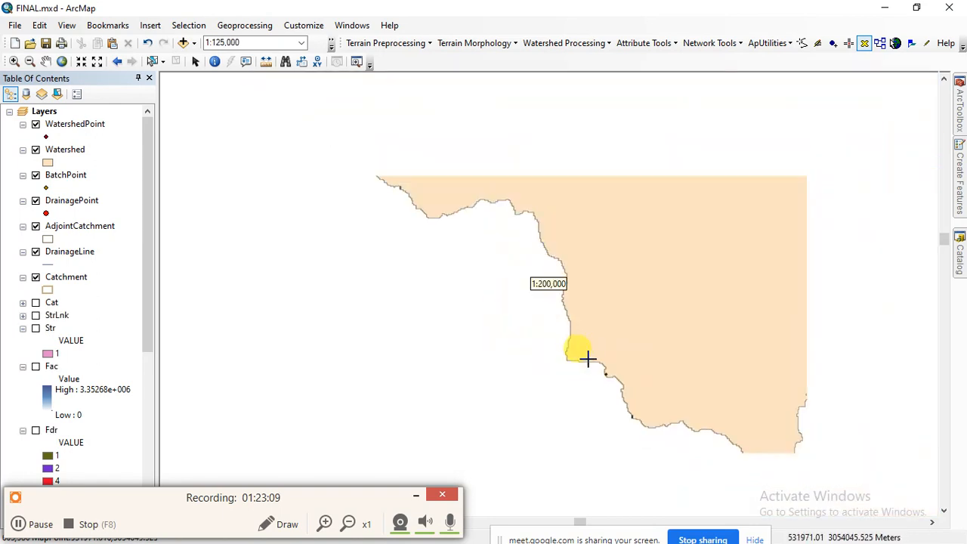
{"action": "scroll", "coordinate": [612, 370], "scroll_direction": "up", "scroll_amount": 2}
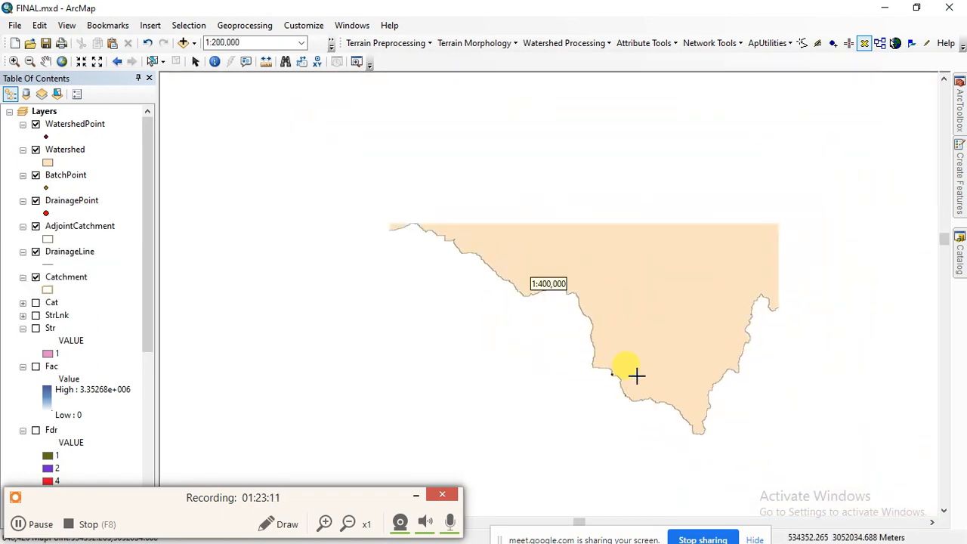
{"action": "scroll", "coordinate": [695, 380], "scroll_direction": "up", "scroll_amount": 4}
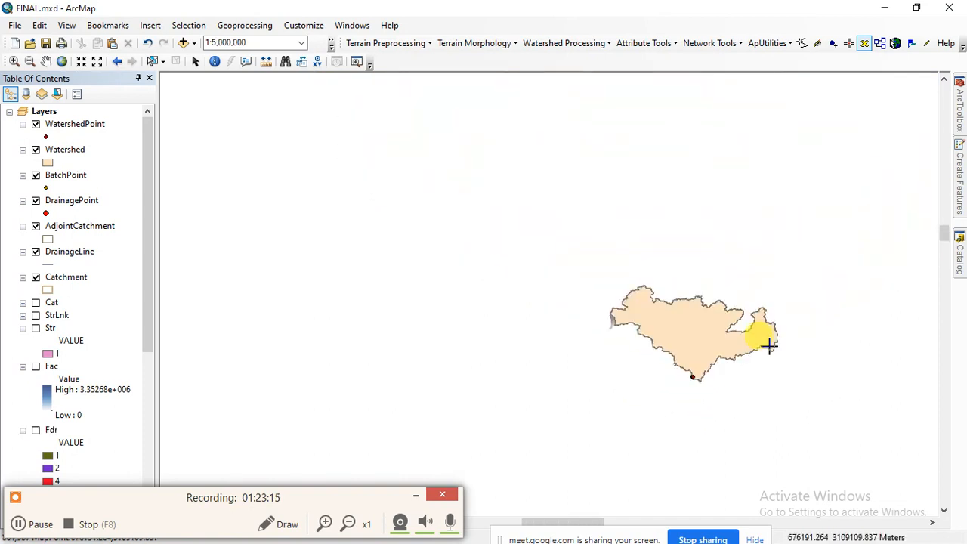
{"action": "scroll", "coordinate": [778, 346], "scroll_direction": "down", "scroll_amount": 2}
{"action": "scroll", "coordinate": [769, 343], "scroll_direction": "up", "scroll_amount": 1}
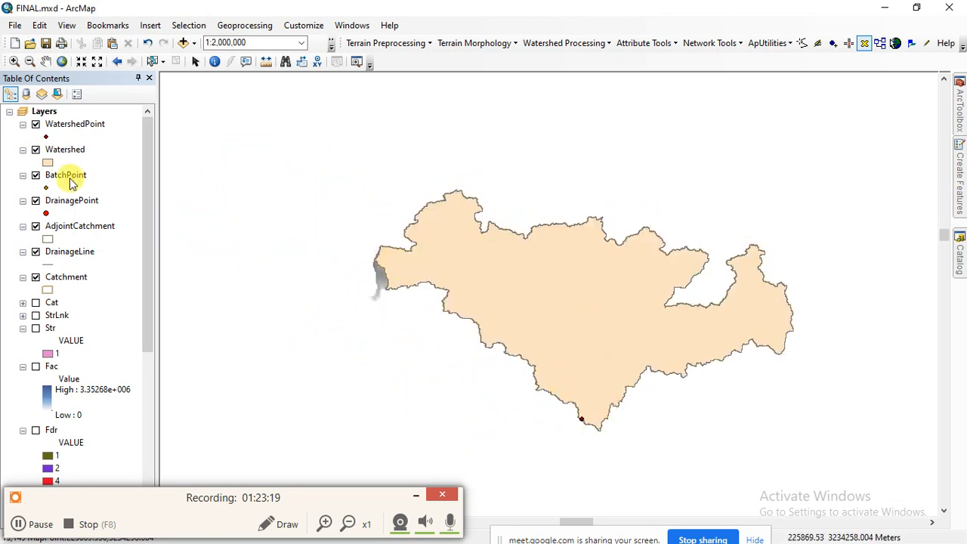
Open the attribute table of the Watershed layer
{"action": "left_click", "coordinate": [61, 149]}
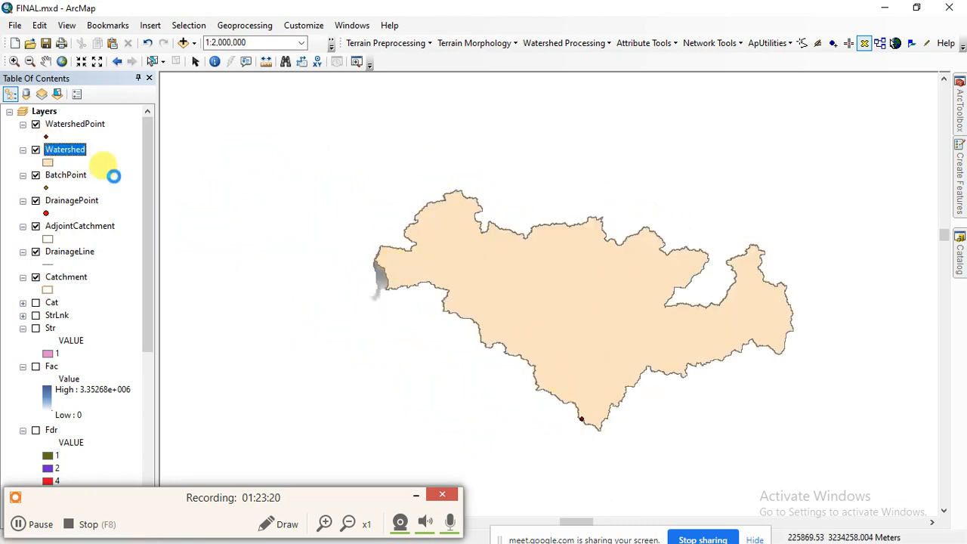
{"action": "right_click", "coordinate": [75, 150]}
{"action": "left_click", "coordinate": [123, 190]}
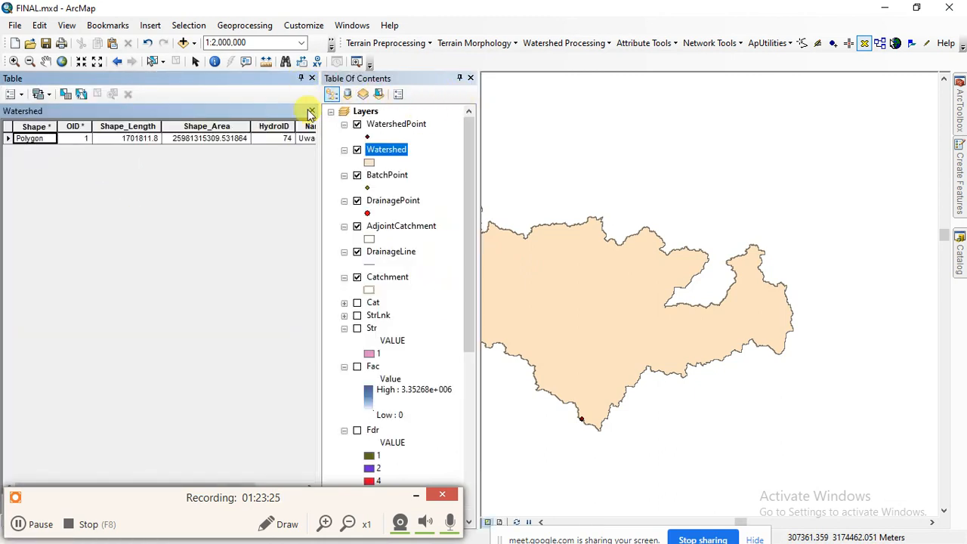
Add a Double field named area_W to the Watershed attribute table and auto-hide the Table of Contents
{"action": "left_click", "coordinate": [21, 96]}
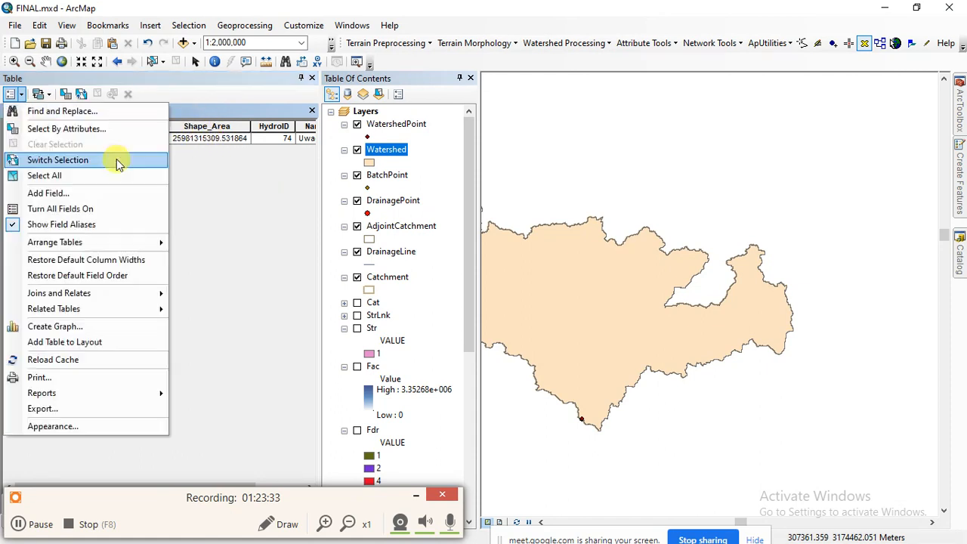
{"action": "left_click", "coordinate": [47, 194]}
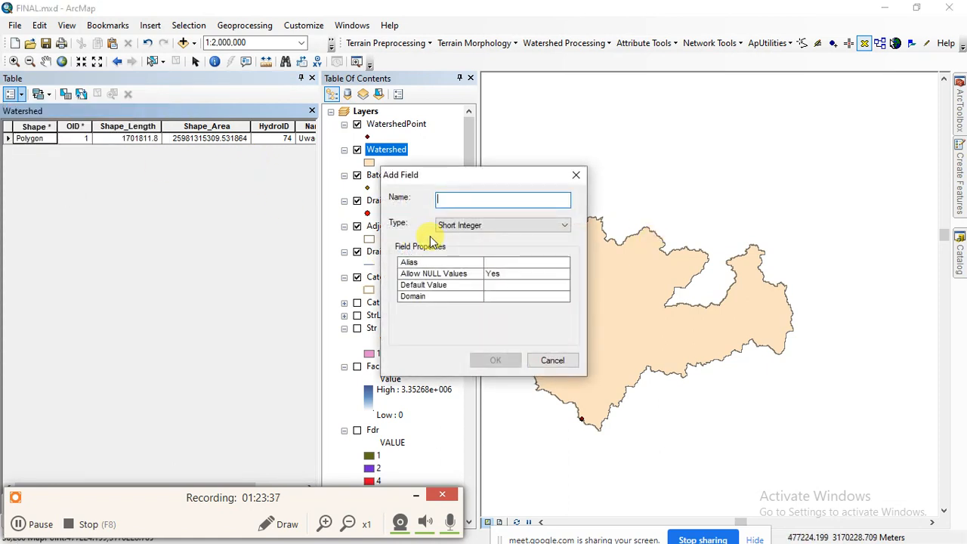
{"action": "key", "text": "BackSpace"}
{"action": "type", "text": "e"}
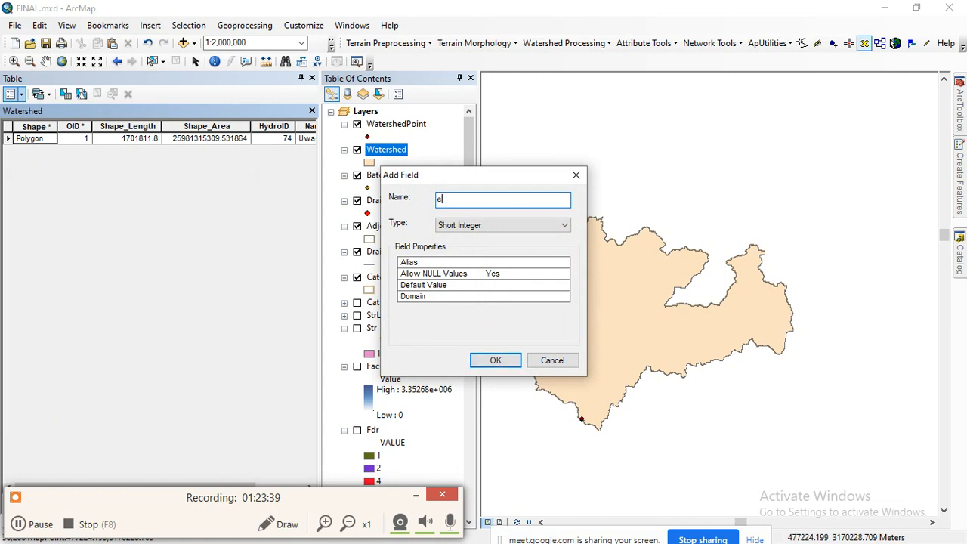
{"action": "key", "text": "BackSpace"}
{"action": "type", "text": "area_W"}
{"action": "left_click", "coordinate": [500, 226]}
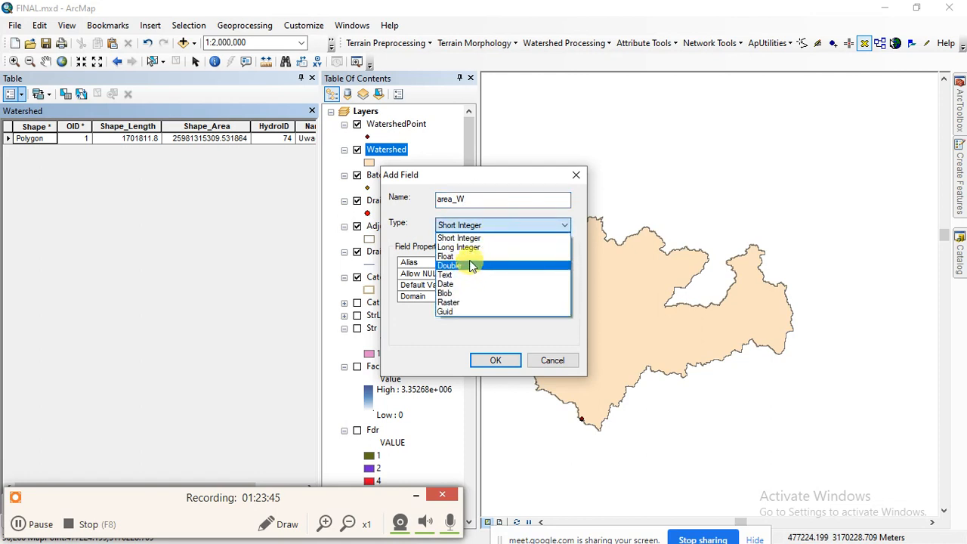
{"action": "left_click", "coordinate": [469, 259]}
{"action": "left_click", "coordinate": [492, 360]}
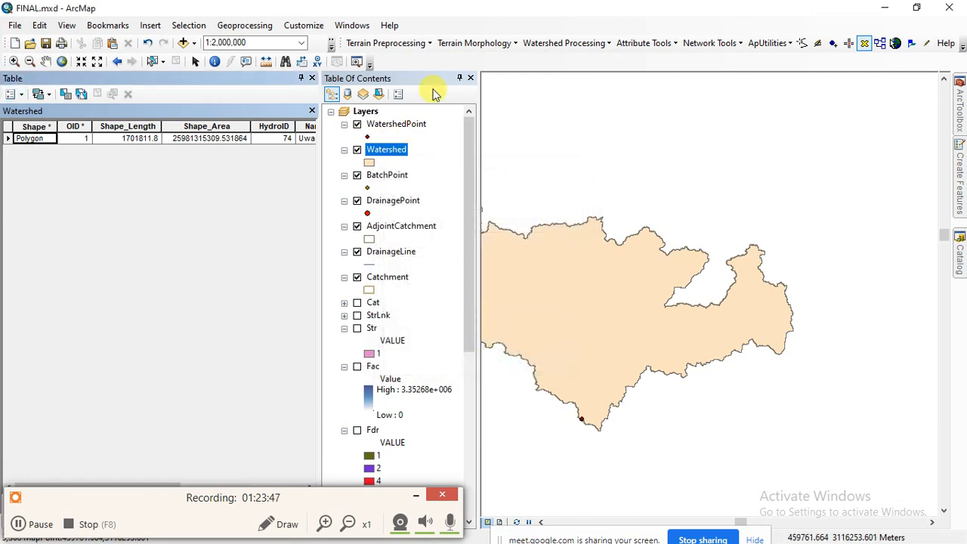
{"action": "left_click", "coordinate": [459, 78]}
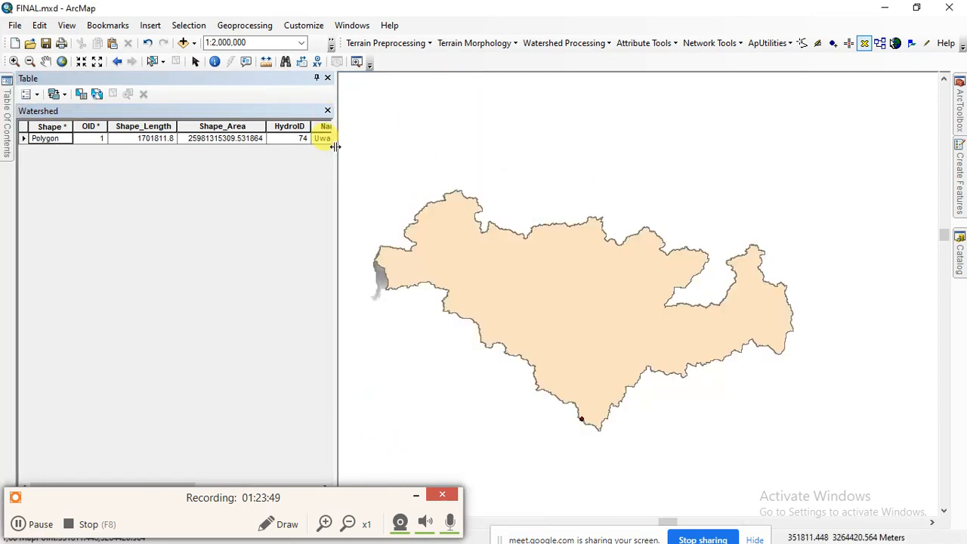
Widen the Watershed attribute table until its area_W column is fully visible
{"action": "left_click_drag", "start_coordinate": [335, 146], "coordinate": [367, 147]}
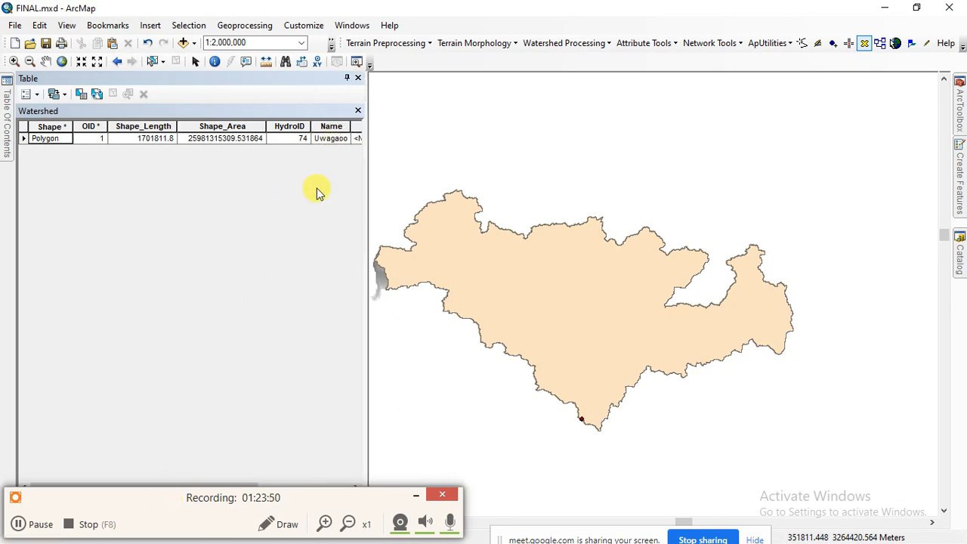
{"action": "left_click", "coordinate": [369, 175]}
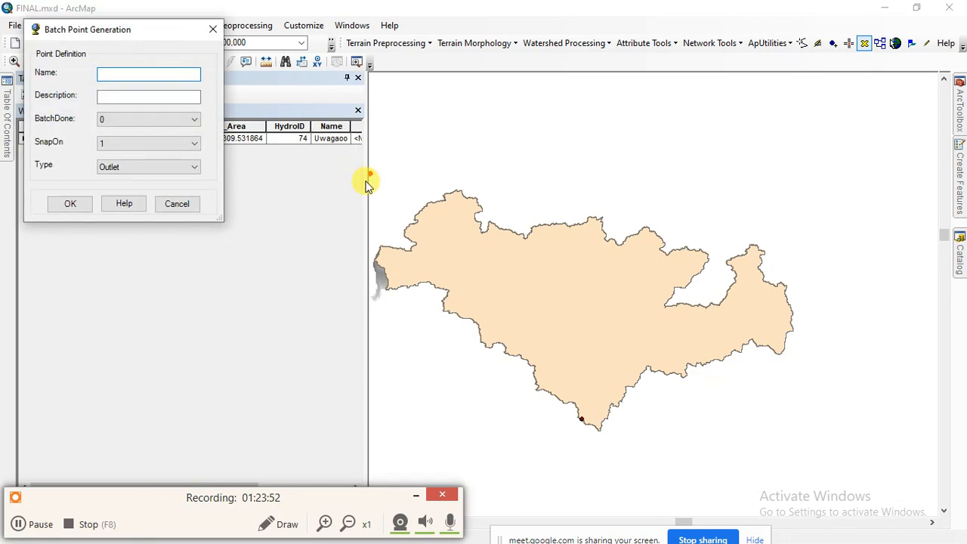
{"action": "left_click", "coordinate": [182, 205]}
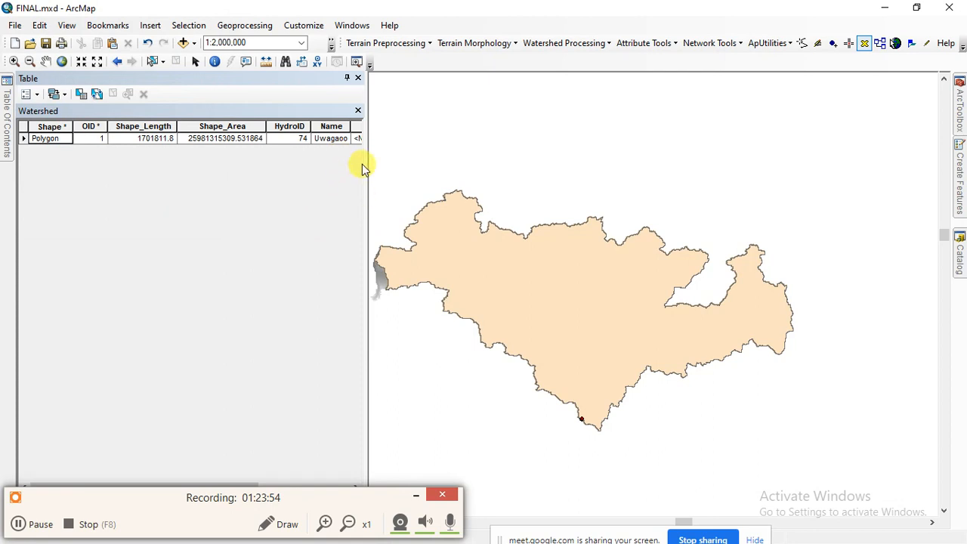
{"action": "left_click_drag", "start_coordinate": [365, 163], "coordinate": [458, 151]}
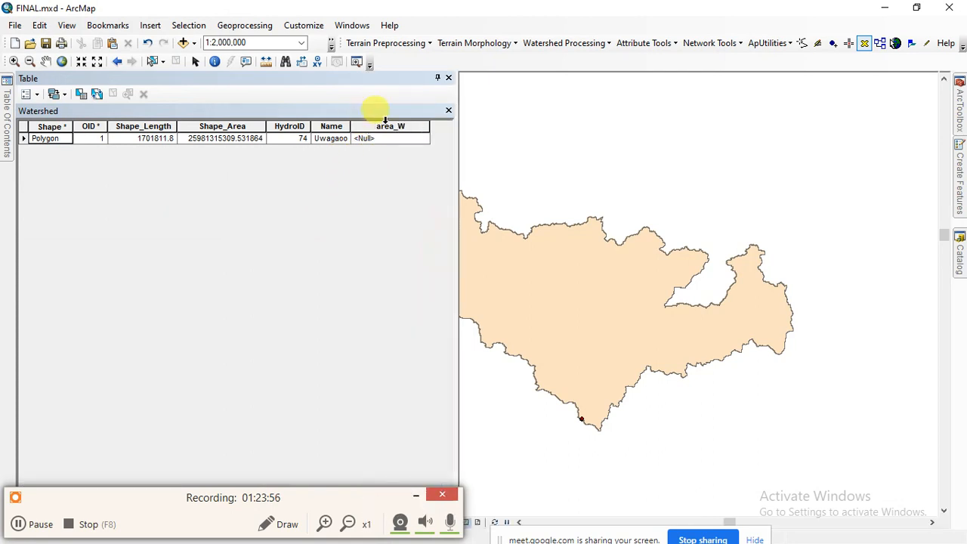
Calculate the polygon's area into area_W in square kilometers, using the coordinate system of the data source
{"action": "left_click", "coordinate": [387, 127]}
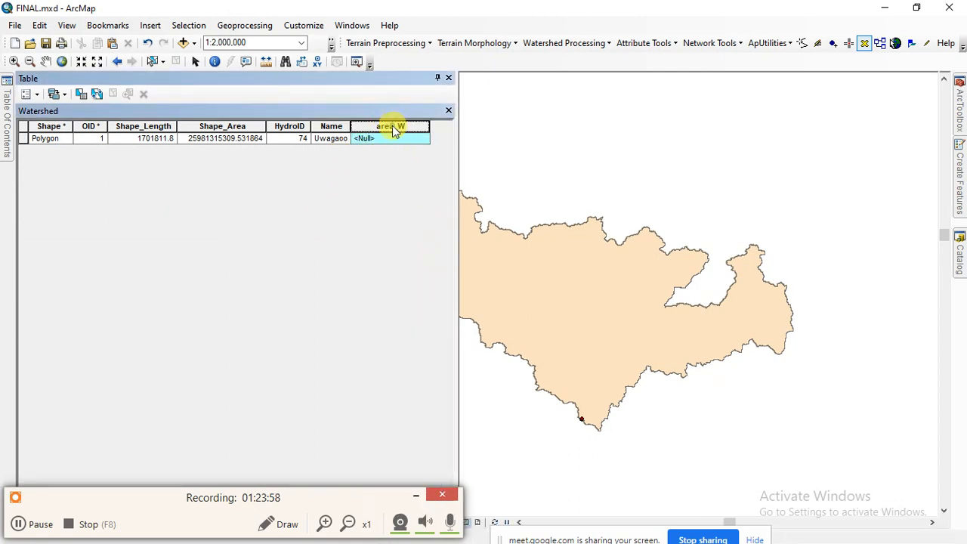
{"action": "left_click", "coordinate": [442, 231]}
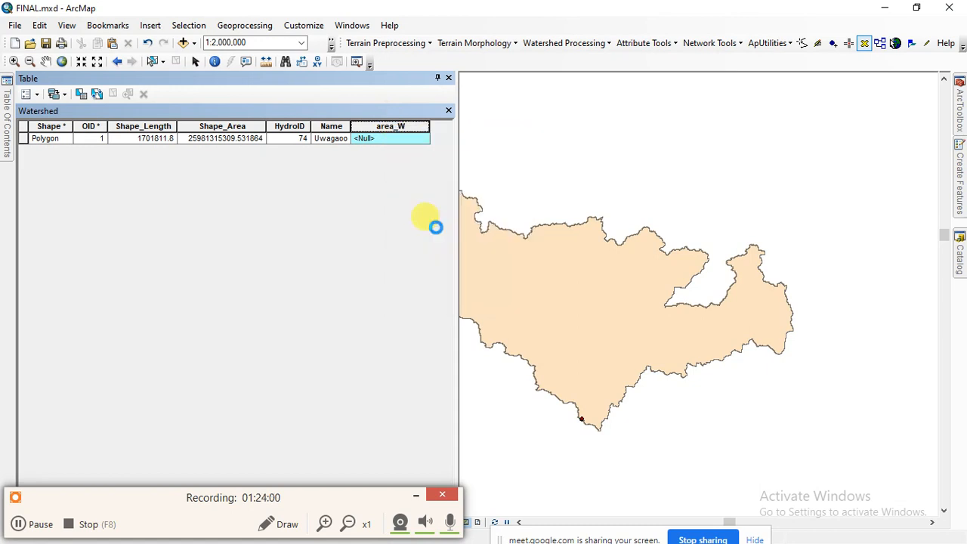
{"action": "left_click", "coordinate": [455, 310]}
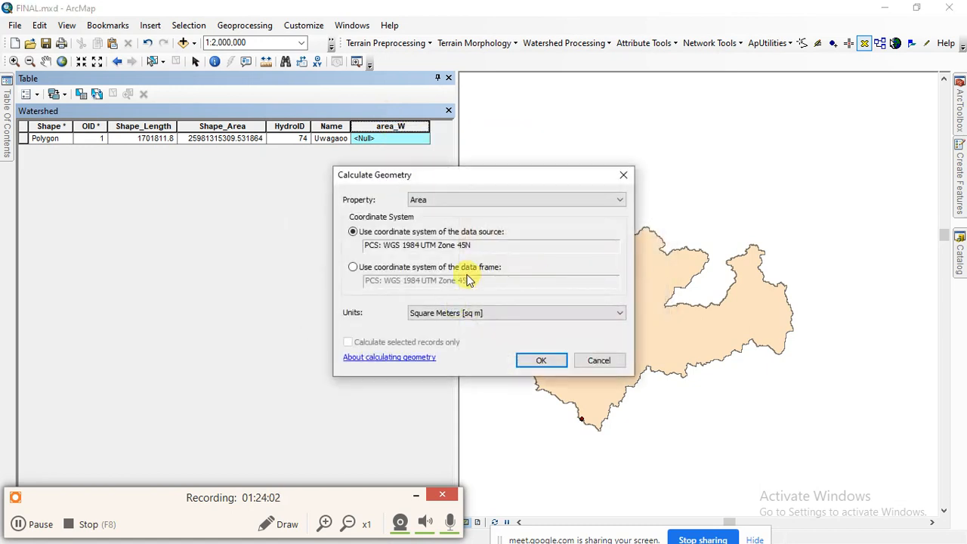
{"action": "left_click", "coordinate": [442, 313]}
{"action": "left_click", "coordinate": [497, 371]}
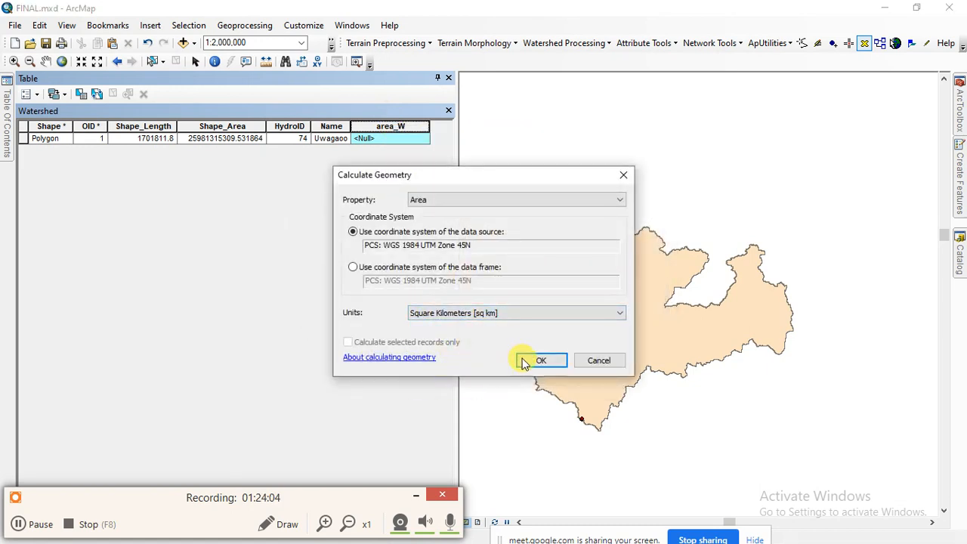
{"action": "left_click", "coordinate": [527, 358]}
{"action": "left_click", "coordinate": [447, 302]}
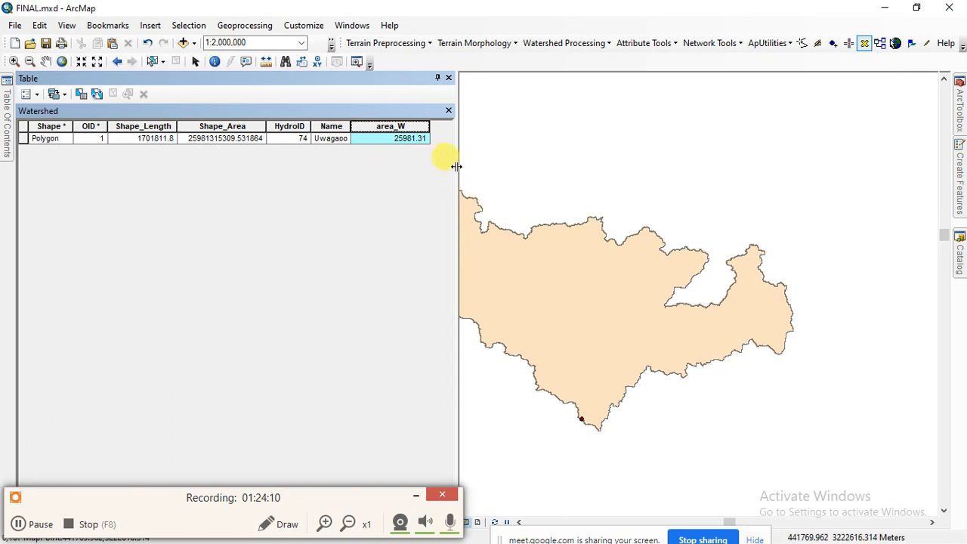
Auto-hide the attribute table and turn off the Watershed, Arun_river and dem_ARUN_Clip.tif layers
{"action": "left_click", "coordinate": [437, 78]}
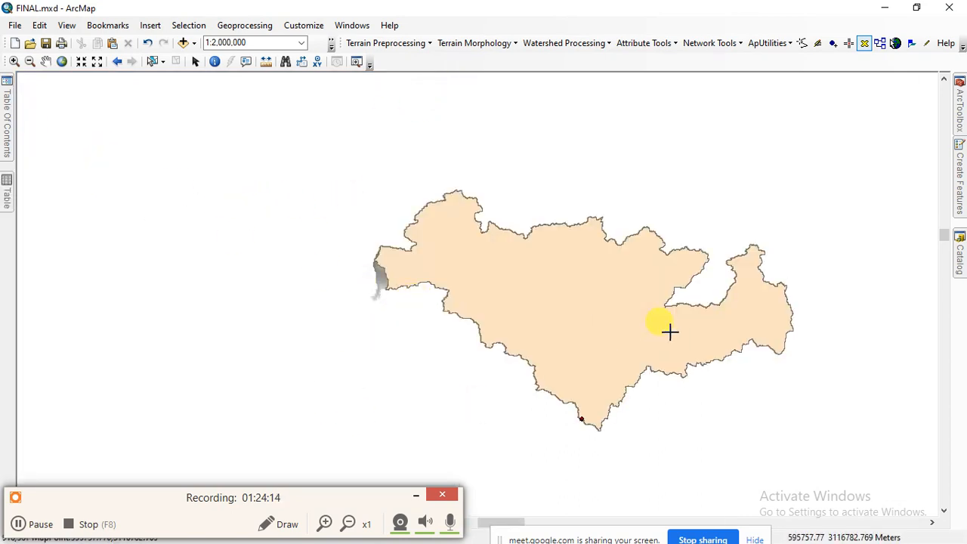
{"action": "scroll", "coordinate": [671, 330], "scroll_direction": "up", "scroll_amount": 2}
{"action": "scroll", "coordinate": [673, 328], "scroll_direction": "down", "scroll_amount": 2}
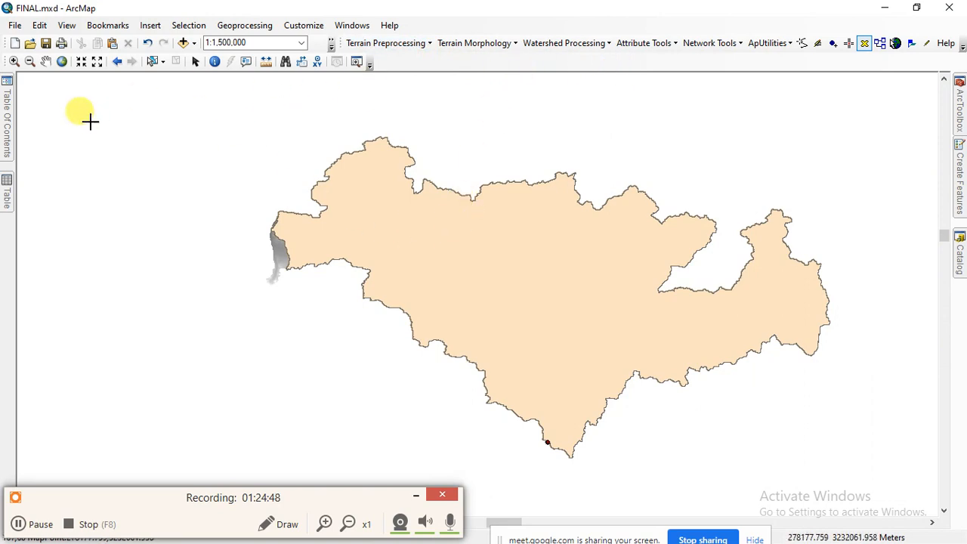
{"action": "mouse_move", "coordinate": [6, 135]}
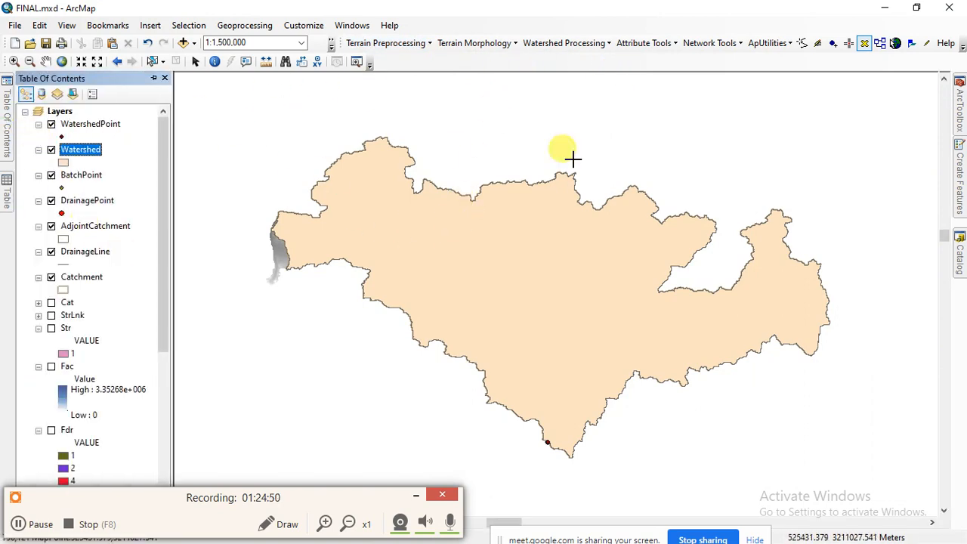
{"action": "left_click", "coordinate": [51, 149]}
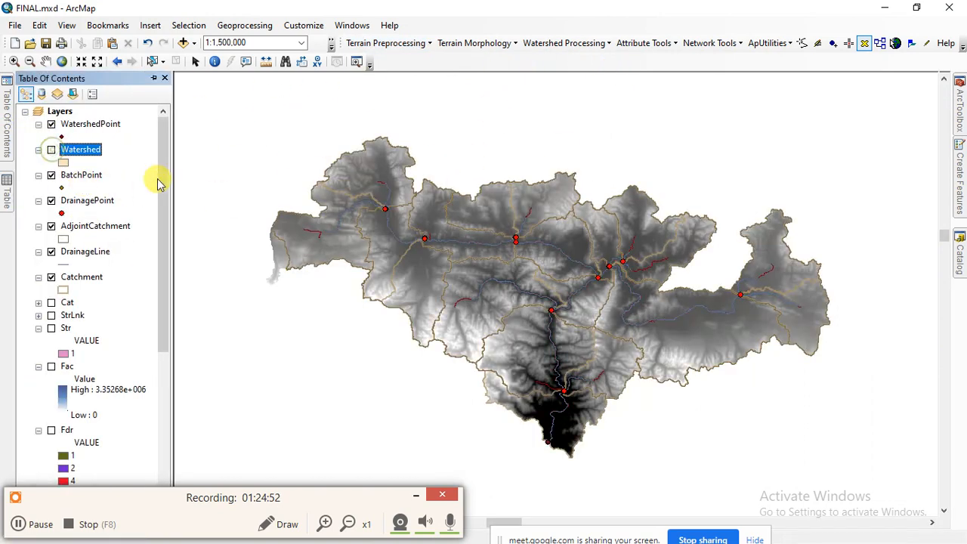
{"action": "scroll", "coordinate": [102, 227], "scroll_direction": "down", "scroll_amount": 7}
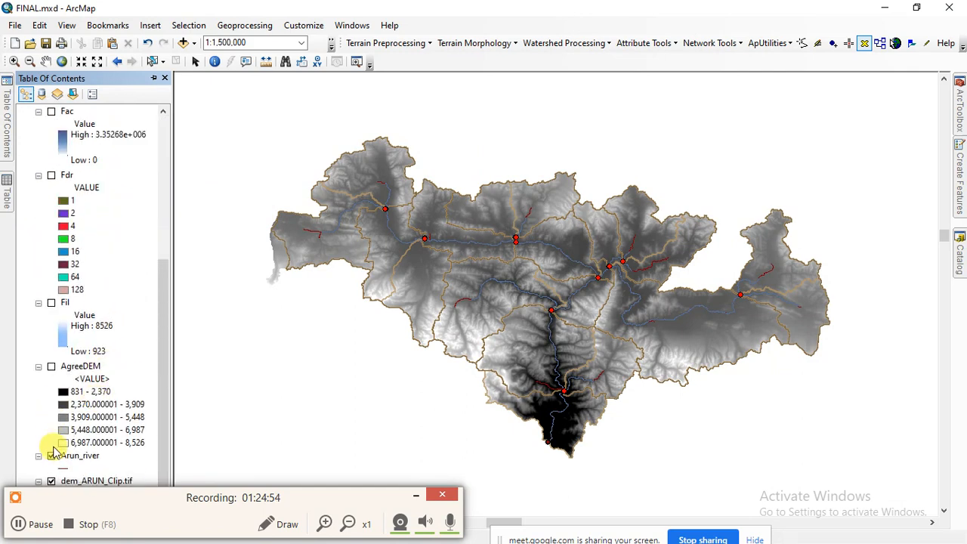
{"action": "scroll", "coordinate": [57, 400], "scroll_direction": "down", "scroll_amount": 1}
{"action": "left_click", "coordinate": [51, 419]}
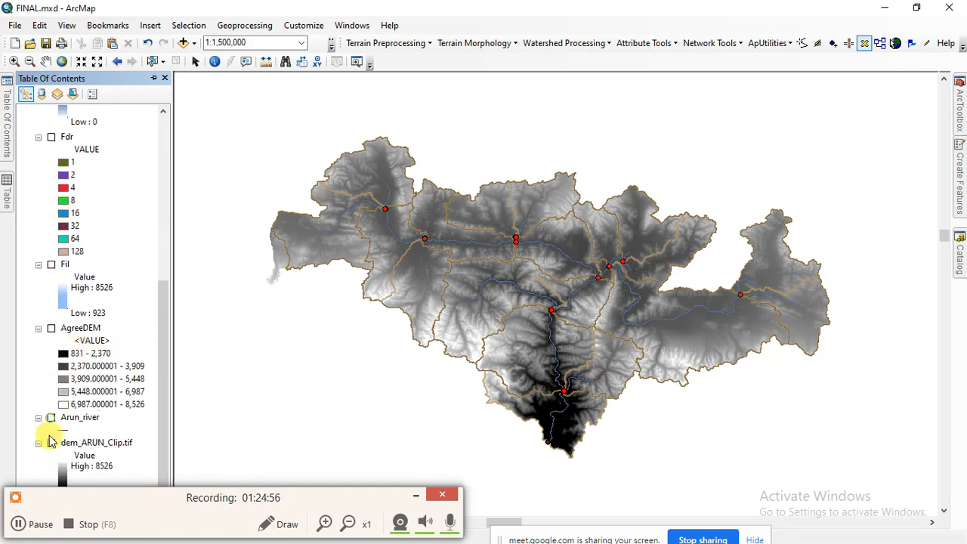
{"action": "left_click", "coordinate": [51, 444]}
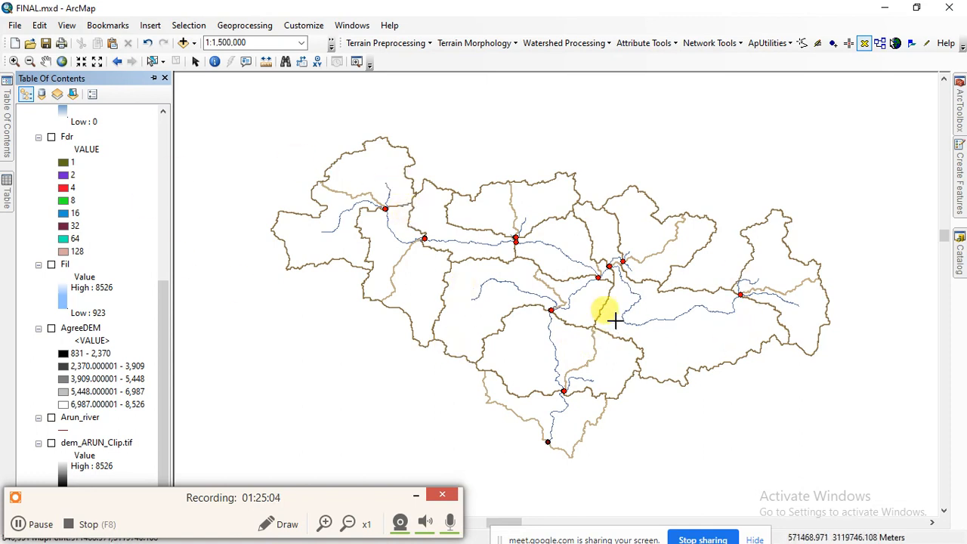
Trace downstream flow paths from the heads of the westernmost stream, the central stream and the two easternmost streams
{"action": "left_click", "coordinate": [801, 44]}
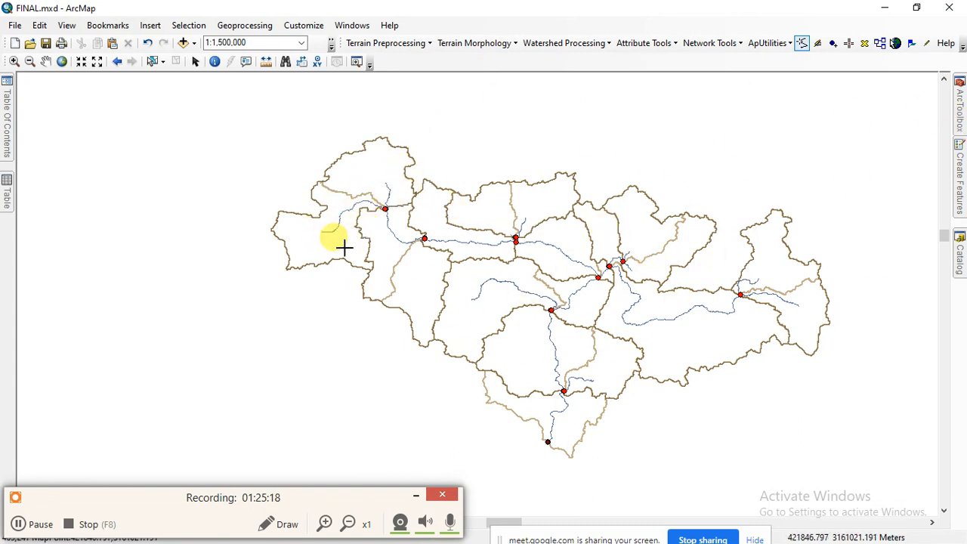
{"action": "left_click", "coordinate": [322, 231]}
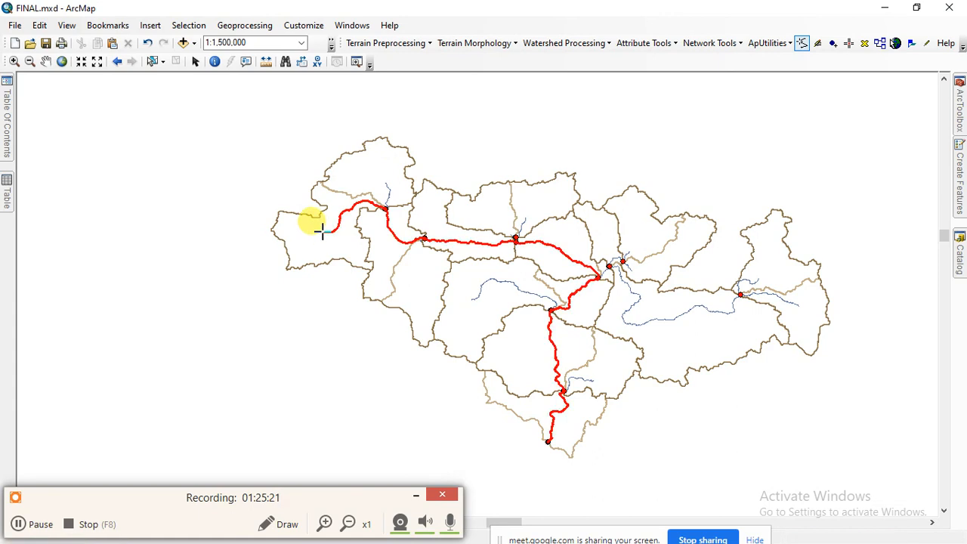
{"action": "left_click", "coordinate": [473, 298]}
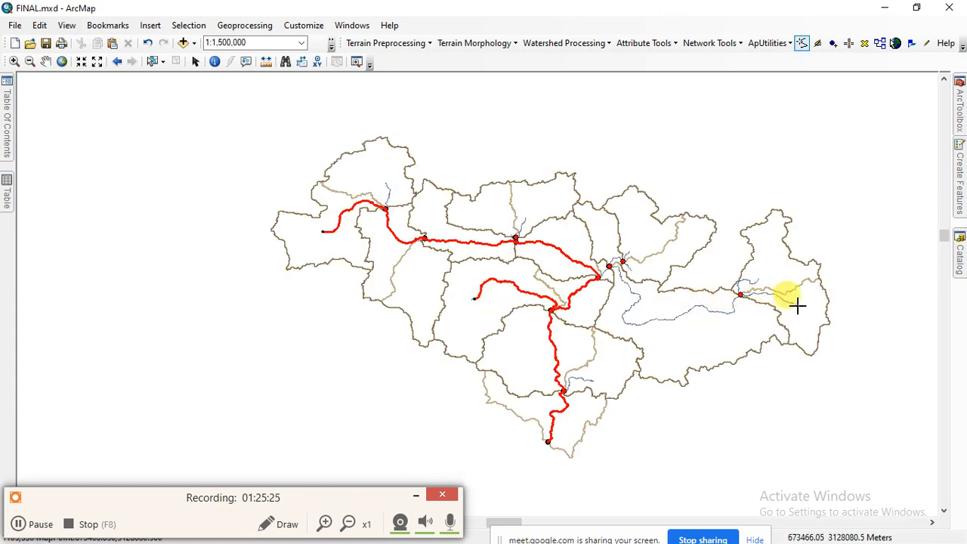
{"action": "left_click", "coordinate": [798, 304]}
{"action": "left_click", "coordinate": [758, 280]}
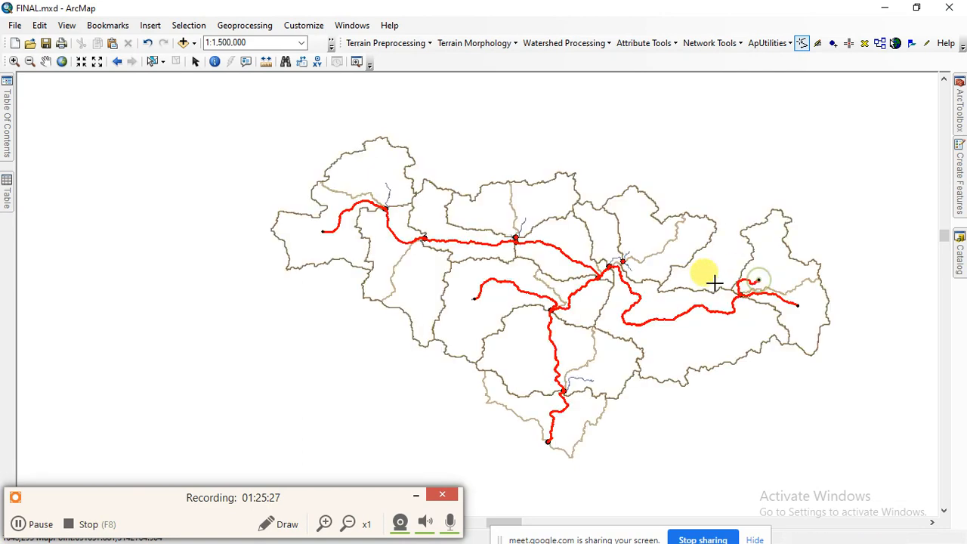
Trace the flow paths of the two short tributaries that meet at the east-central drainage point
{"action": "scroll", "coordinate": [629, 250], "scroll_direction": "down", "scroll_amount": 5}
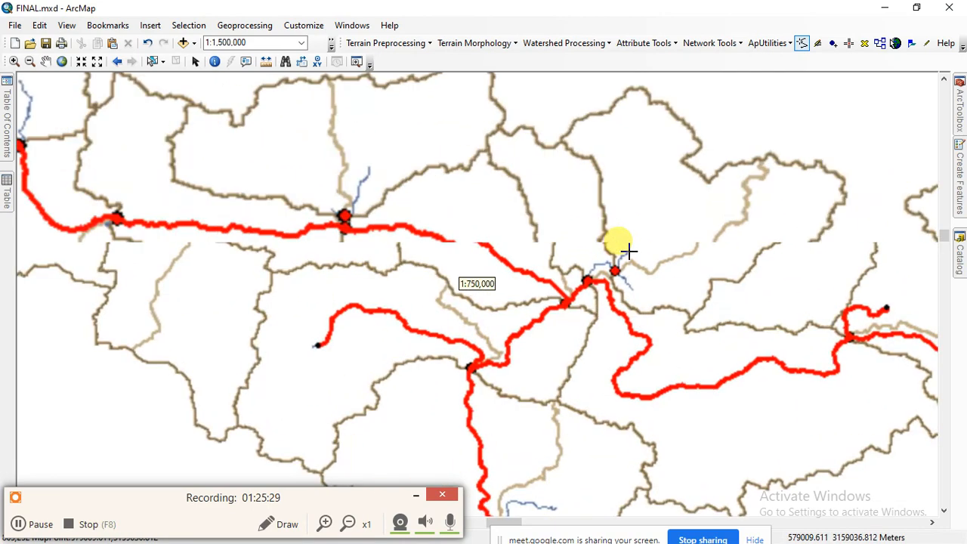
{"action": "left_click", "coordinate": [628, 252]}
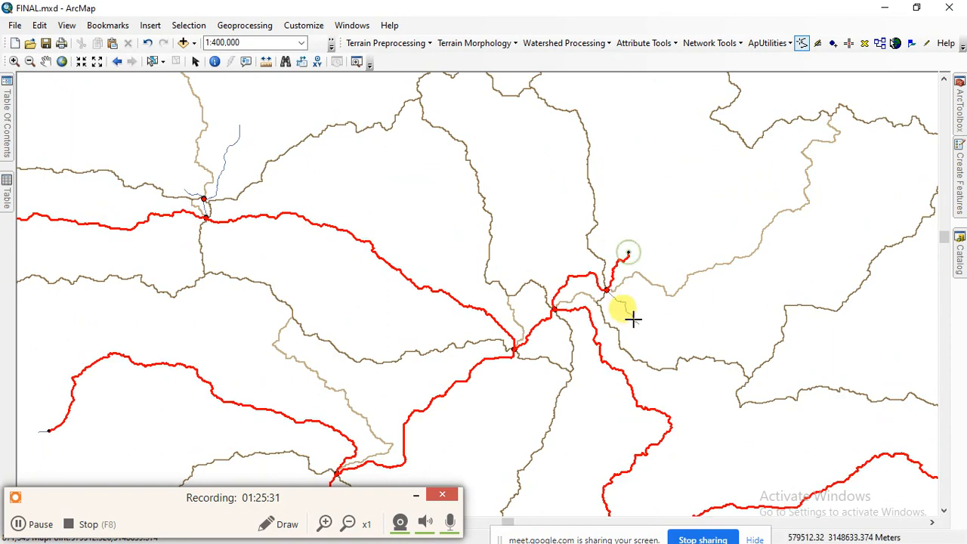
{"action": "scroll", "coordinate": [693, 252], "scroll_direction": "up", "scroll_amount": 4}
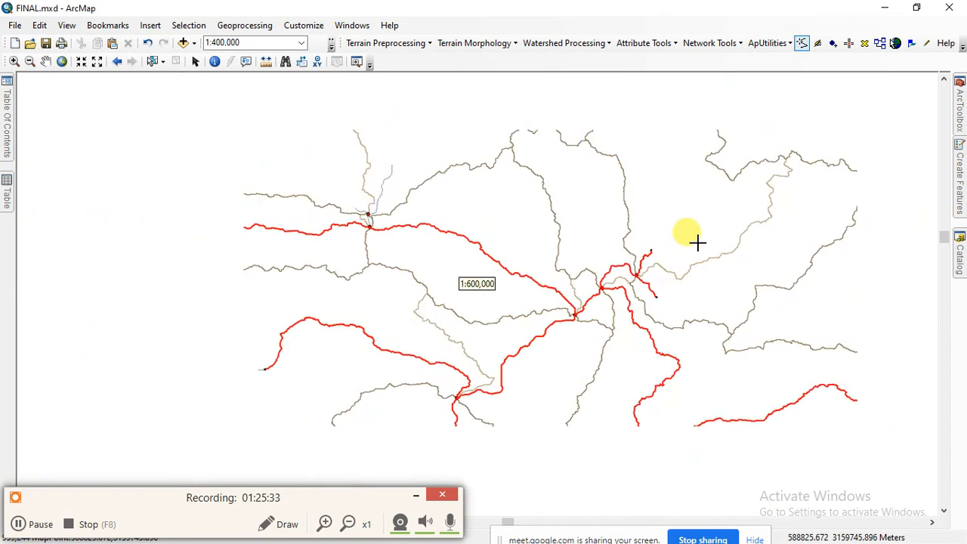
Trace the flow paths of the two tributaries that meet at the north-central drainage point
{"action": "scroll", "coordinate": [500, 223], "scroll_direction": "down", "scroll_amount": 4}
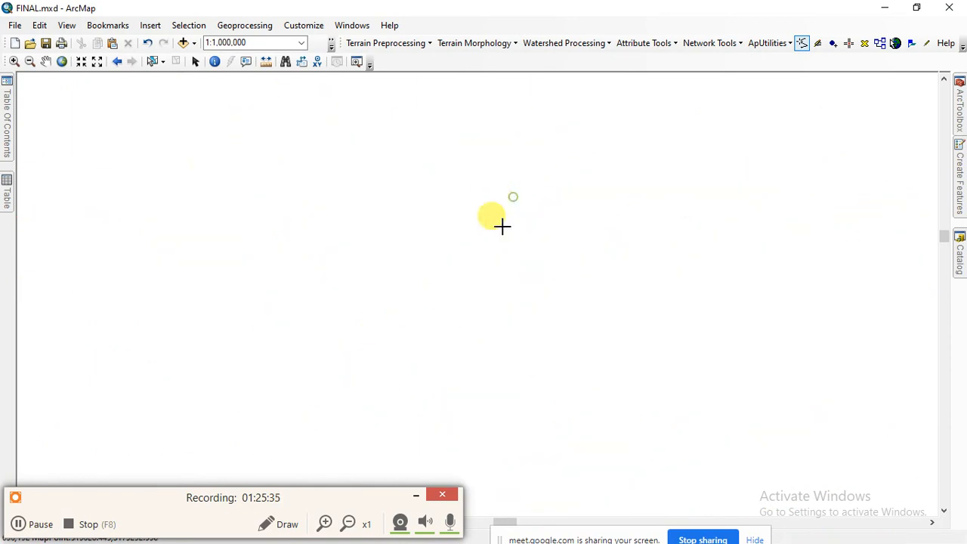
{"action": "scroll", "coordinate": [491, 224], "scroll_direction": "down", "scroll_amount": 3}
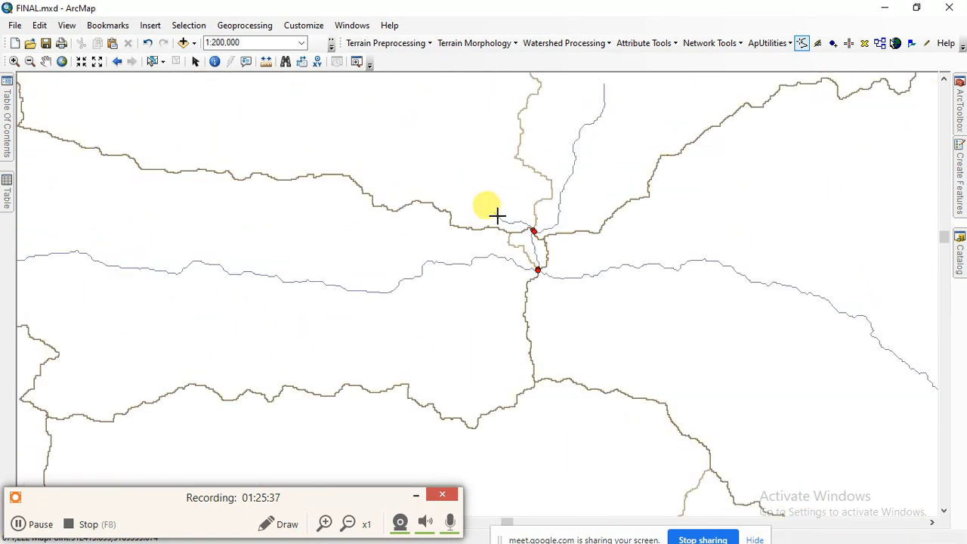
{"action": "scroll", "coordinate": [654, 218], "scroll_direction": "up", "scroll_amount": 3}
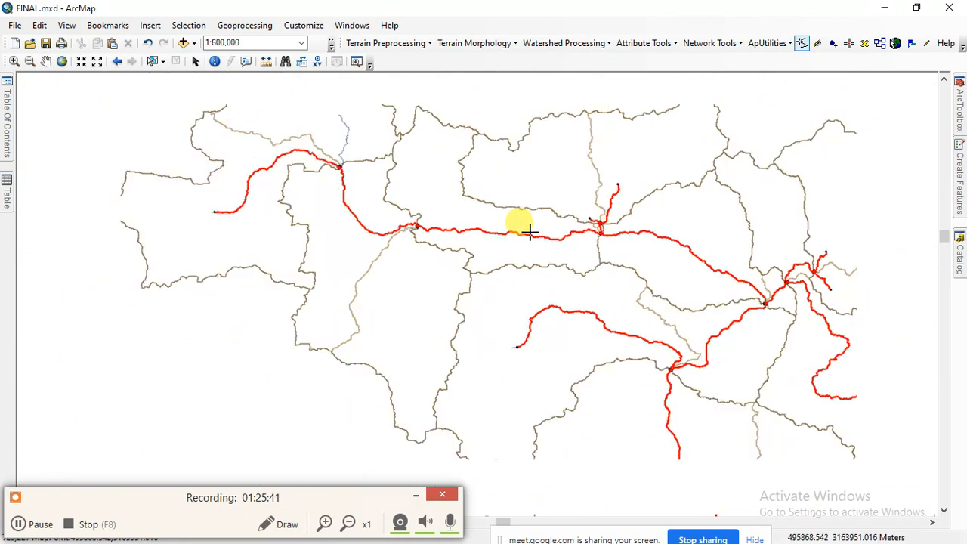
Trace flow paths from the northwestern tributary and the short stream at the next drainage point downstream, and save the map document
{"action": "scroll", "coordinate": [352, 157], "scroll_direction": "up", "scroll_amount": 1}
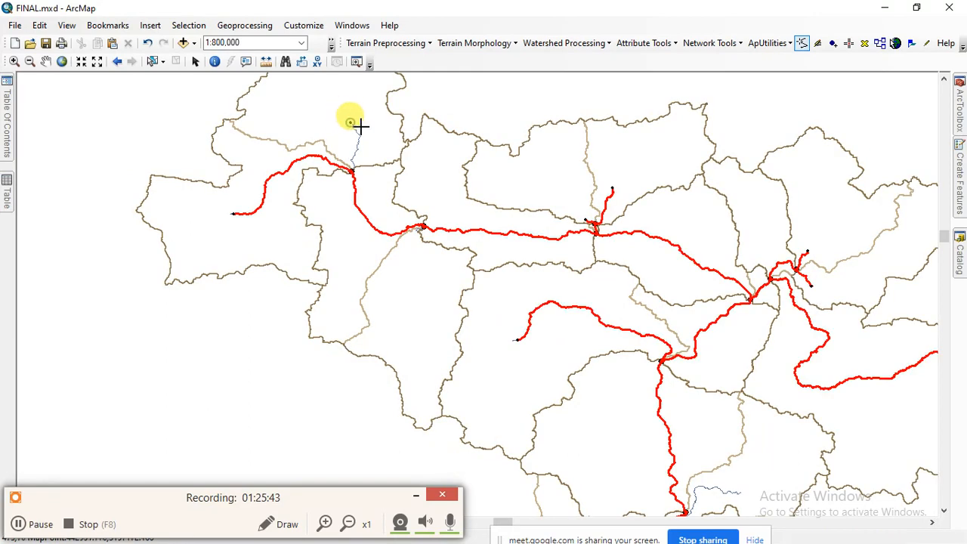
{"action": "scroll", "coordinate": [408, 233], "scroll_direction": "down", "scroll_amount": 1}
{"action": "scroll", "coordinate": [410, 234], "scroll_direction": "down", "scroll_amount": 4}
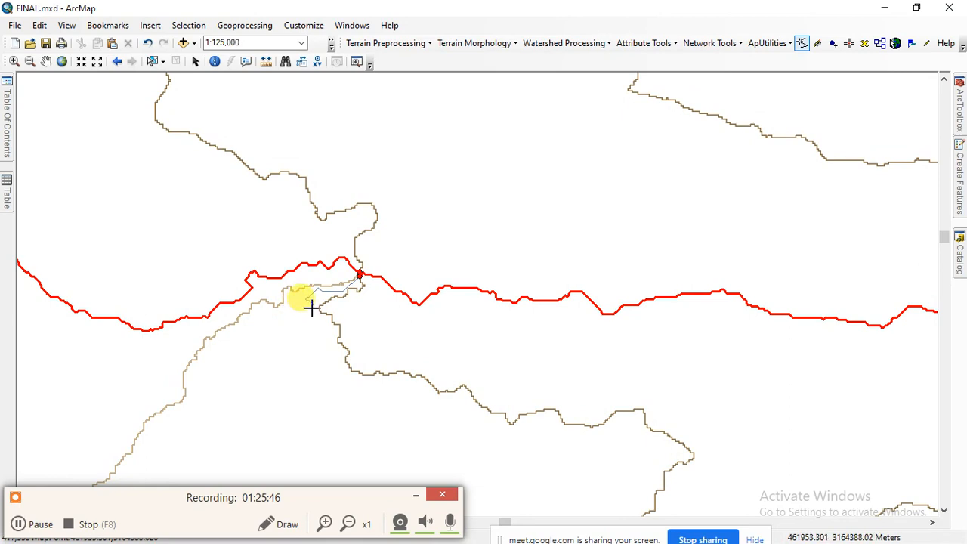
{"action": "scroll", "coordinate": [384, 283], "scroll_direction": "up", "scroll_amount": 4}
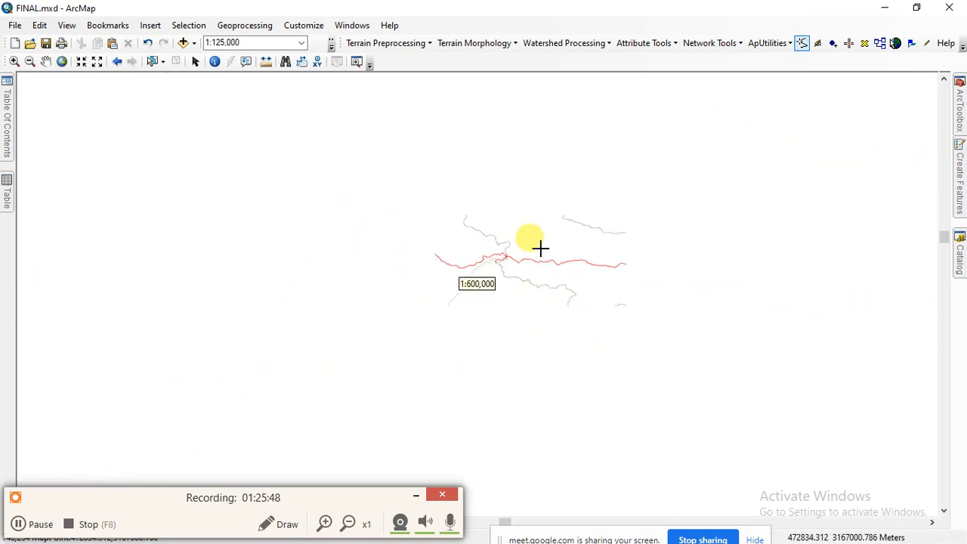
{"action": "scroll", "coordinate": [371, 259], "scroll_direction": "up", "scroll_amount": 2}
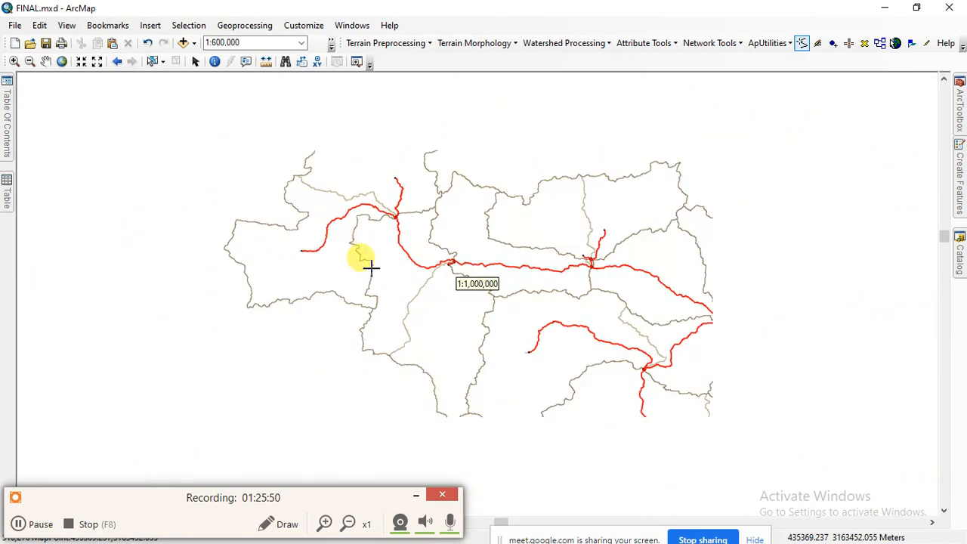
{"action": "scroll", "coordinate": [323, 268], "scroll_direction": "up", "scroll_amount": 1}
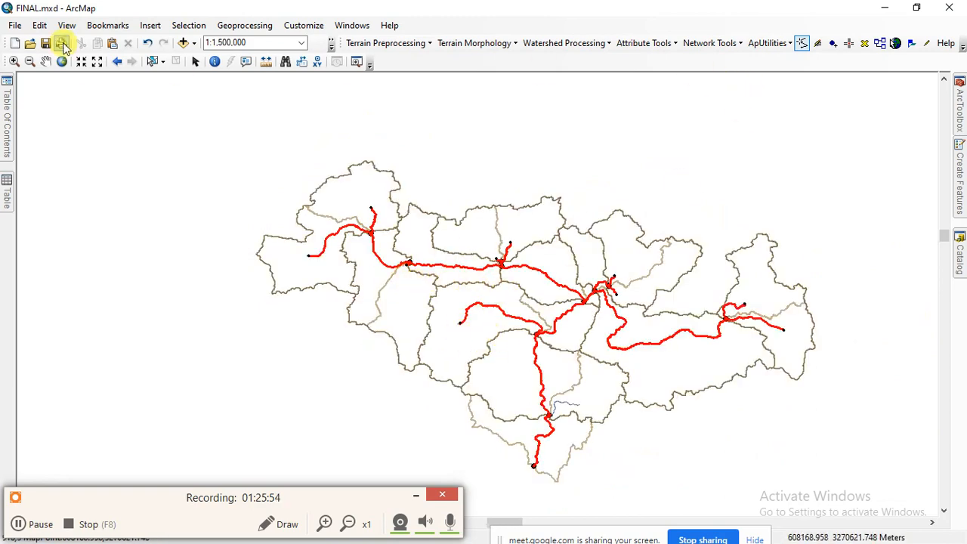
{"action": "left_click", "coordinate": [15, 25]}
{"action": "left_click", "coordinate": [26, 74]}
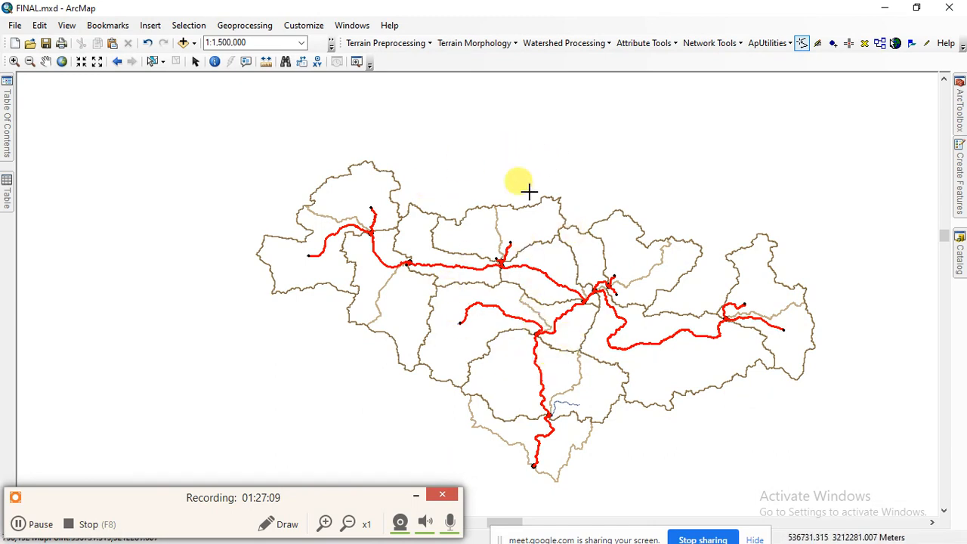
{"action": "right_click", "coordinate": [455, 28]}
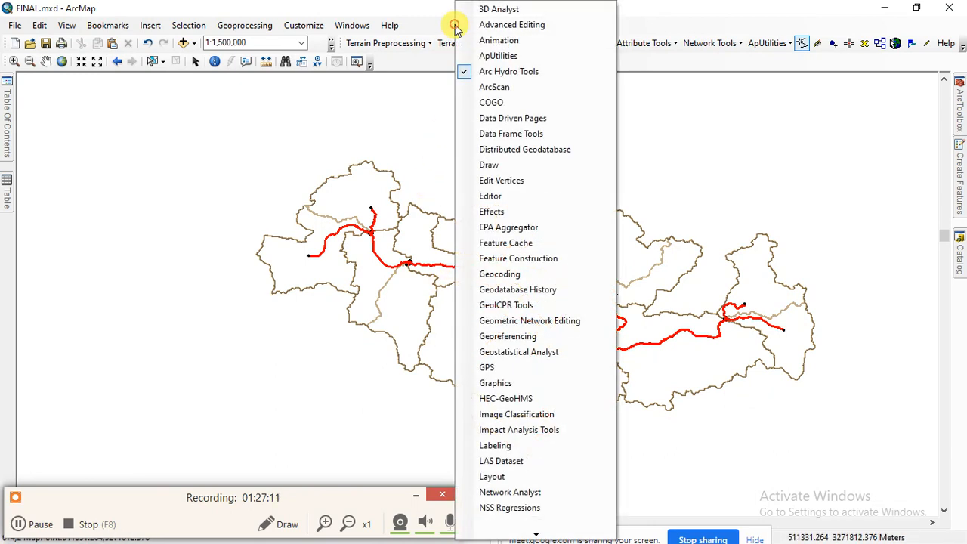
{"action": "left_click", "coordinate": [442, 22]}
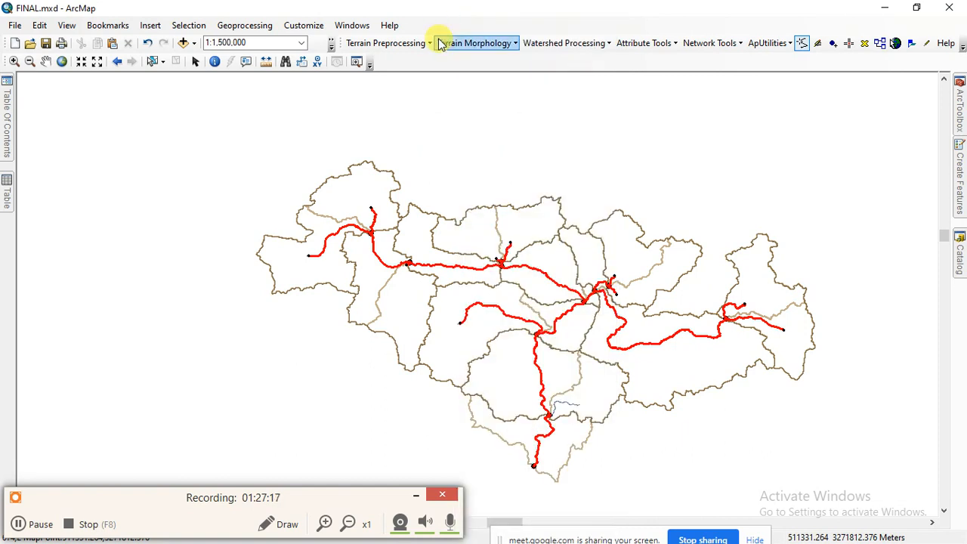
{"action": "scroll", "coordinate": [541, 266], "scroll_direction": "down", "scroll_amount": 2}
{"action": "scroll", "coordinate": [543, 266], "scroll_direction": "down", "scroll_amount": 4}
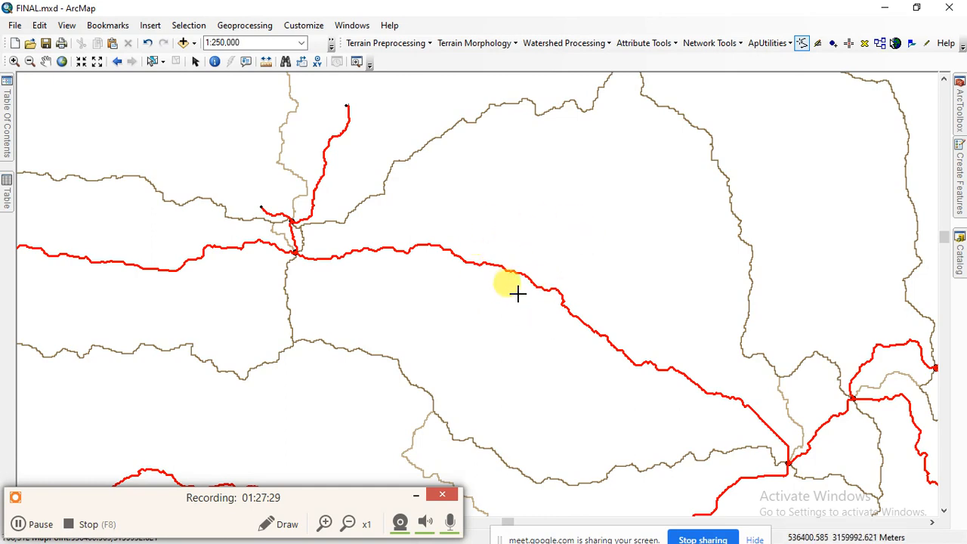
Hide the Arc Hydro Tools toolbar and display the HEC-GeoHMS toolbar in its place
{"action": "scroll", "coordinate": [533, 284], "scroll_direction": "up", "scroll_amount": 5}
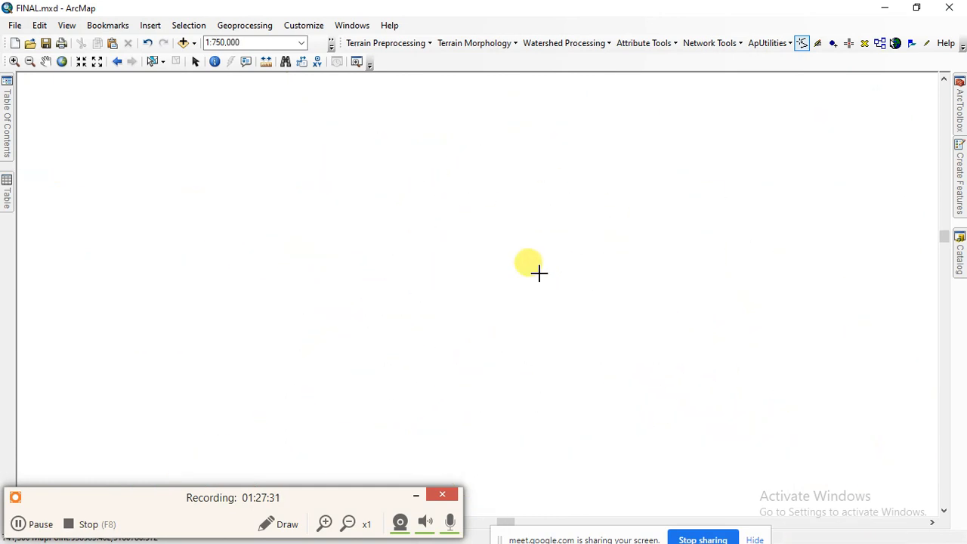
{"action": "scroll", "coordinate": [534, 270], "scroll_direction": "up", "scroll_amount": 1}
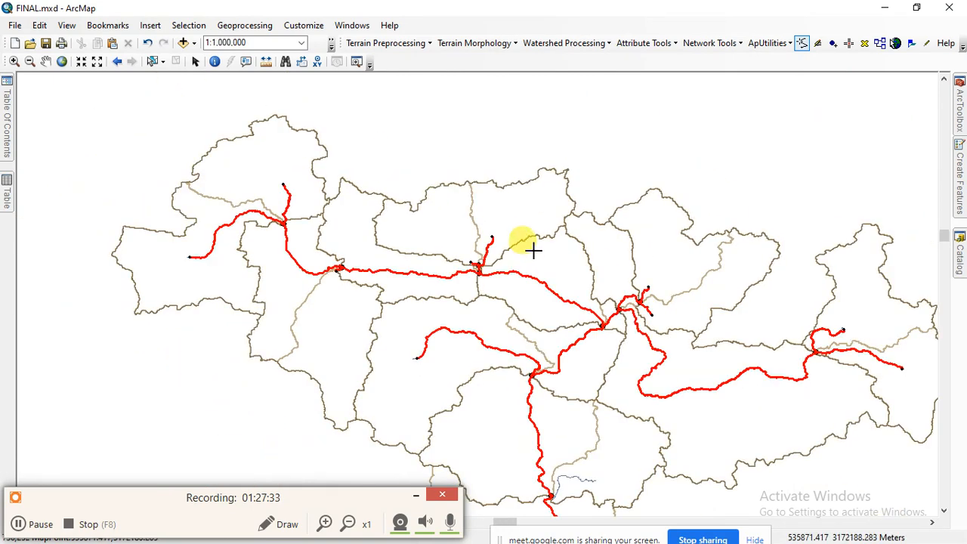
{"action": "scroll", "coordinate": [534, 250], "scroll_direction": "up", "scroll_amount": 1}
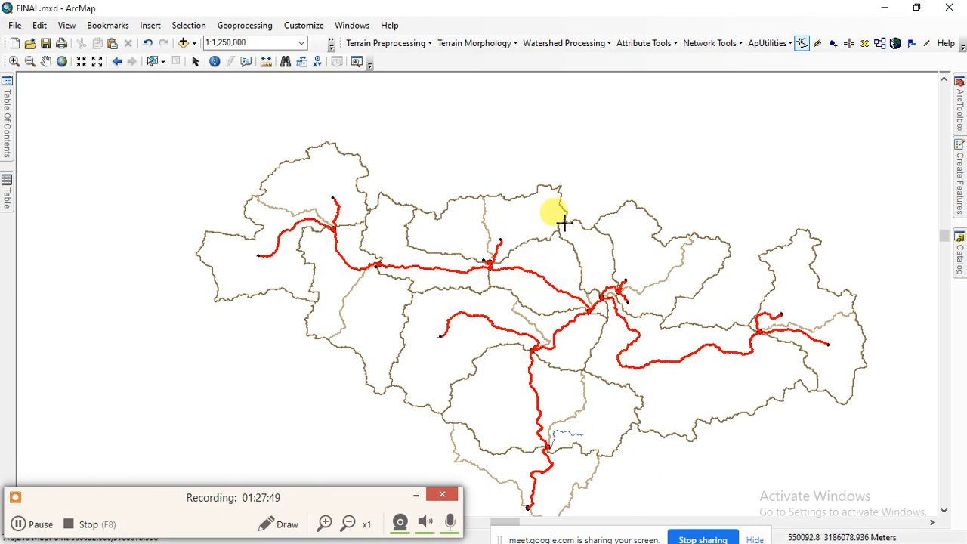
{"action": "scroll", "coordinate": [559, 267], "scroll_direction": "down", "scroll_amount": 1}
{"action": "scroll", "coordinate": [561, 270], "scroll_direction": "up", "scroll_amount": 1}
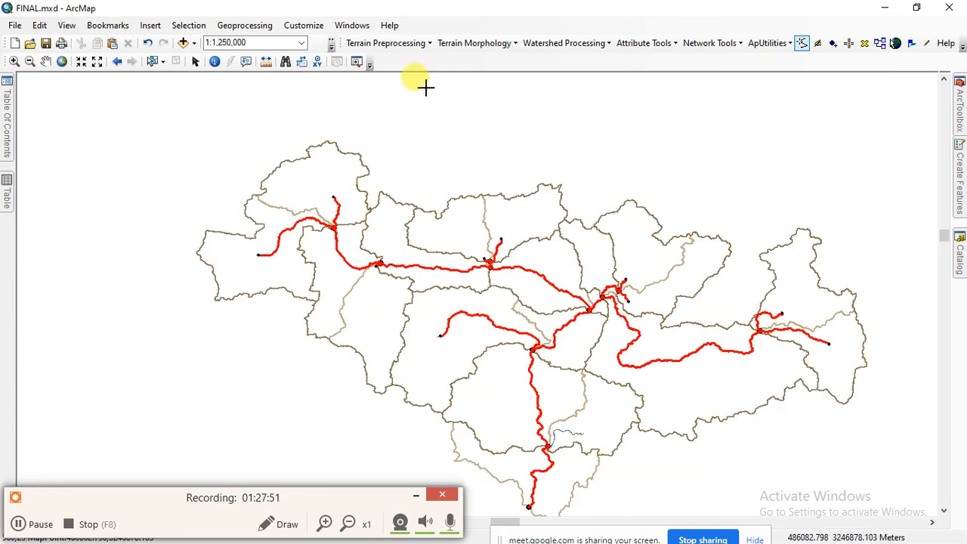
{"action": "right_click", "coordinate": [468, 32]}
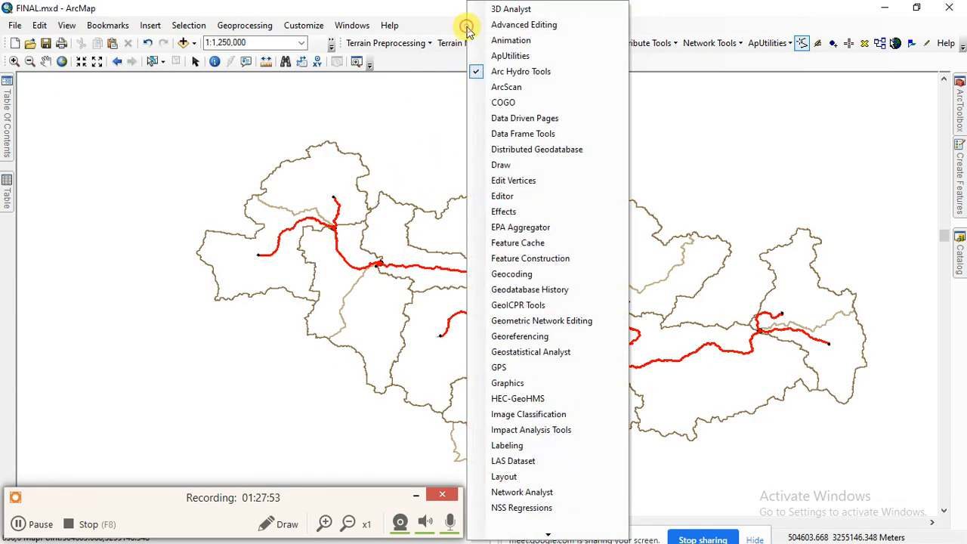
{"action": "left_click", "coordinate": [492, 72]}
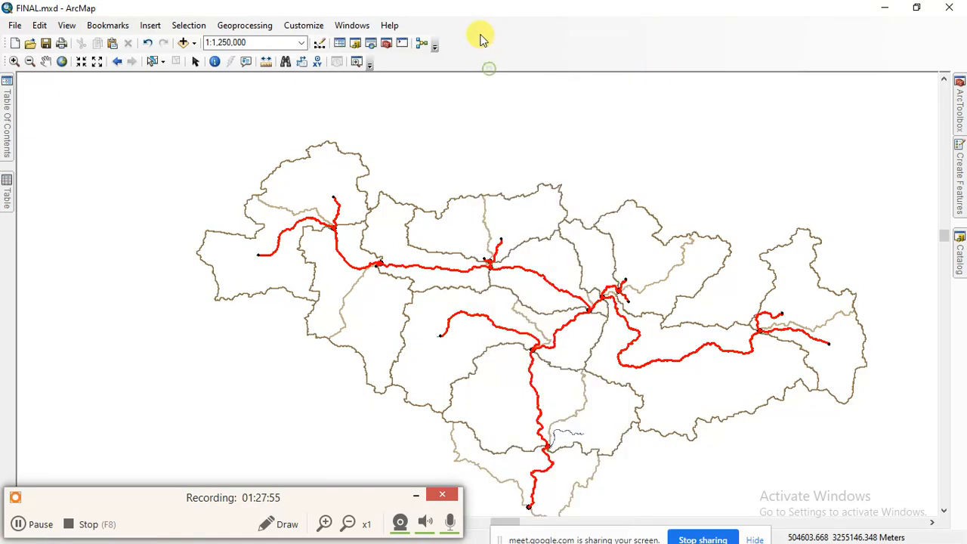
{"action": "right_click", "coordinate": [479, 30]}
{"action": "left_click", "coordinate": [514, 402]}
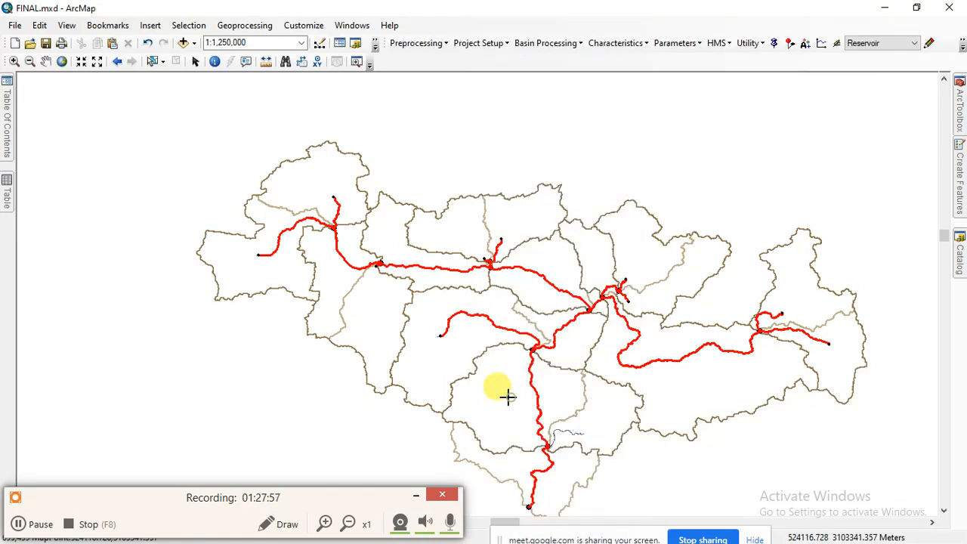
In the project setup data management, assign dem_ARUN_Clip.tif as Raw DEM, Fil as Hydro DEM and Fdr as Flow Direction Grid
{"action": "scroll", "coordinate": [523, 136], "scroll_direction": "up", "scroll_amount": 1}
{"action": "scroll", "coordinate": [525, 136], "scroll_direction": "down", "scroll_amount": 3}
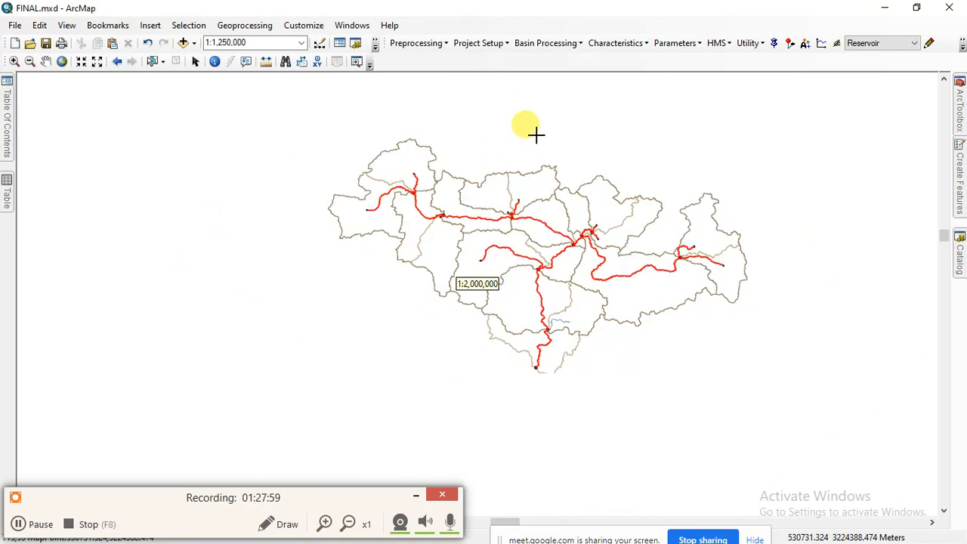
{"action": "scroll", "coordinate": [550, 189], "scroll_direction": "up", "scroll_amount": 1}
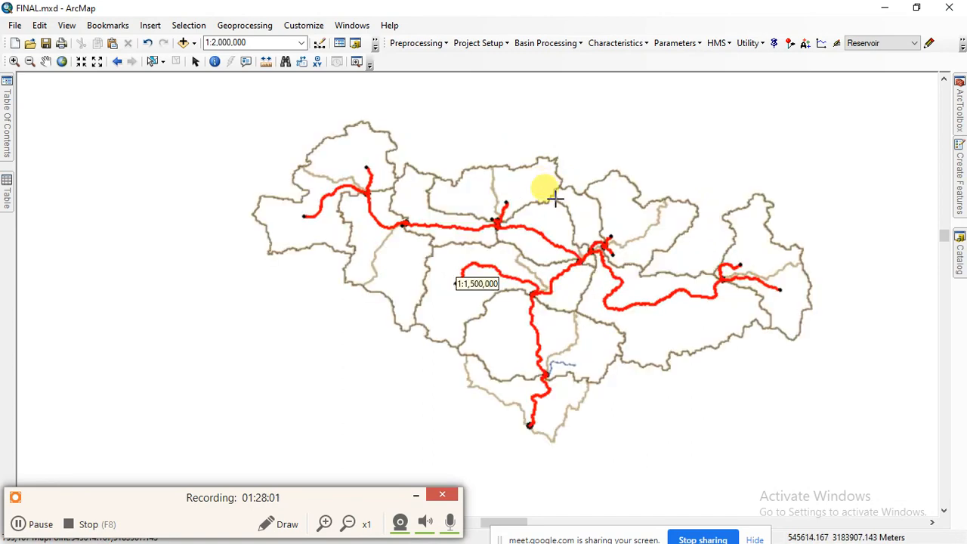
{"action": "left_click", "coordinate": [474, 46]}
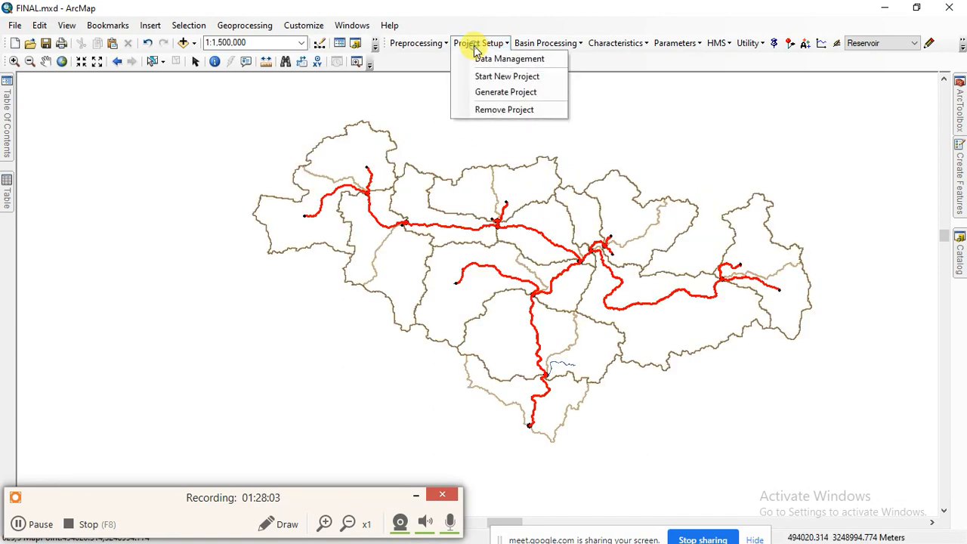
{"action": "left_click", "coordinate": [484, 60]}
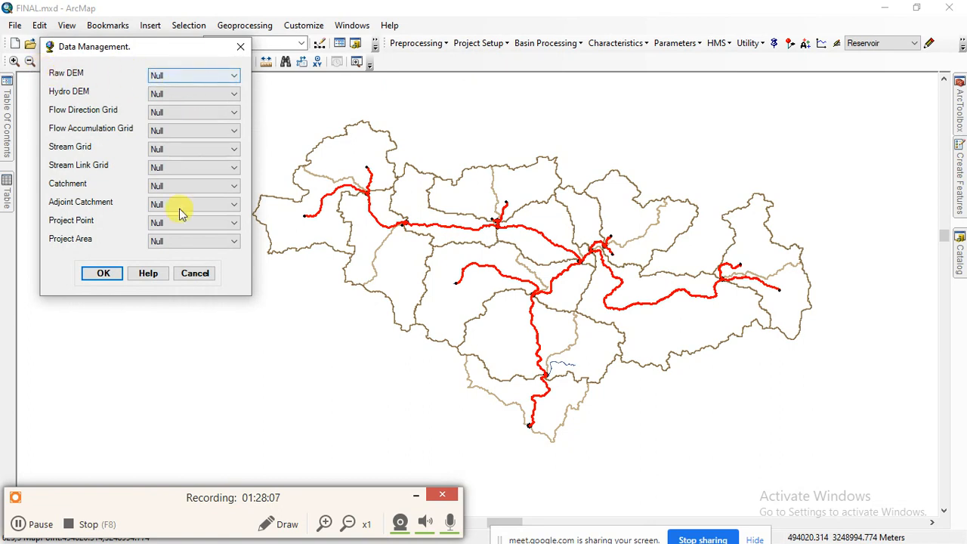
{"action": "left_click", "coordinate": [175, 75]}
{"action": "left_click", "coordinate": [192, 153]}
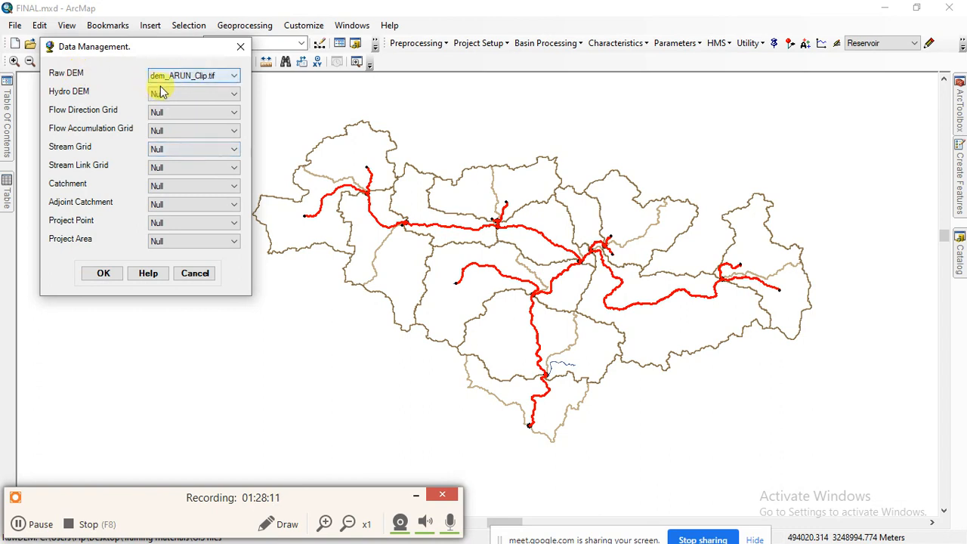
{"action": "left_click", "coordinate": [182, 94]}
{"action": "left_click", "coordinate": [172, 152]}
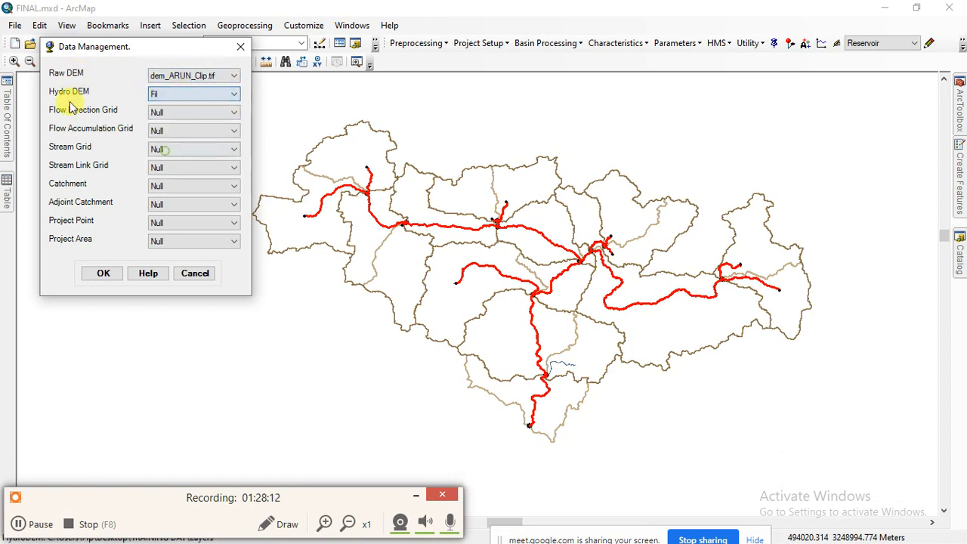
{"action": "left_click", "coordinate": [159, 114]}
{"action": "left_click", "coordinate": [162, 151]}
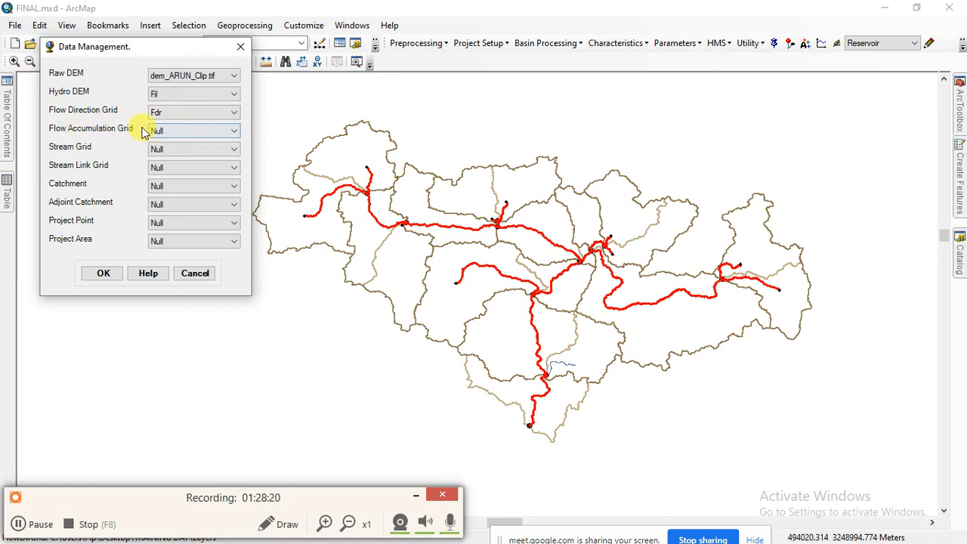
Assign Fac as Flow Accumulation Grid, Str as Stream Grid and StrLnk as Stream Link Grid
{"action": "left_click", "coordinate": [161, 132]}
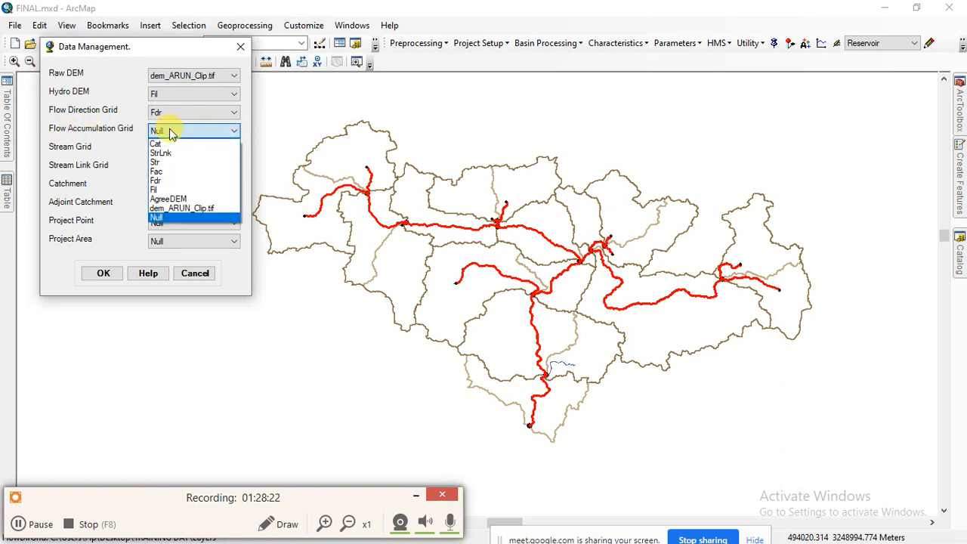
{"action": "left_click", "coordinate": [155, 172]}
{"action": "left_click", "coordinate": [156, 148]}
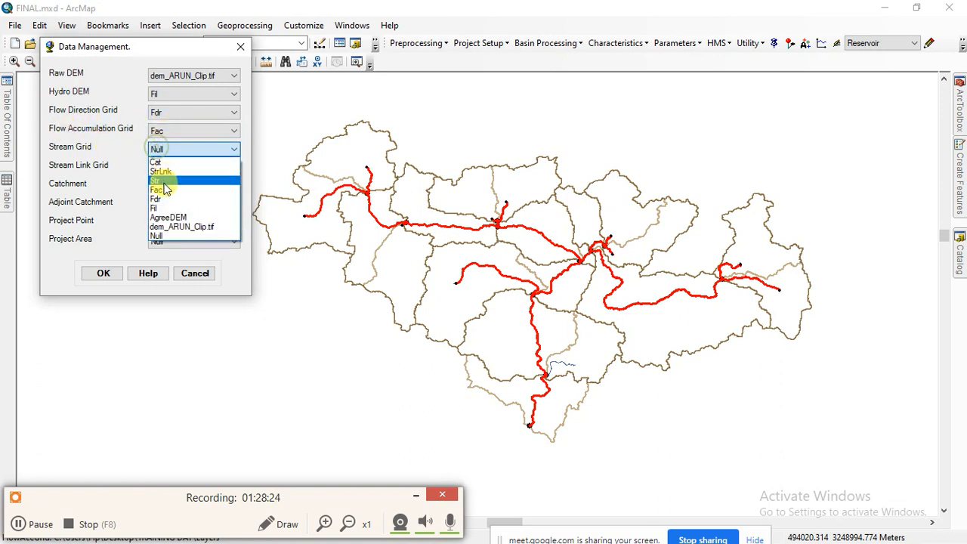
{"action": "left_click", "coordinate": [160, 172]}
{"action": "left_click", "coordinate": [166, 148]}
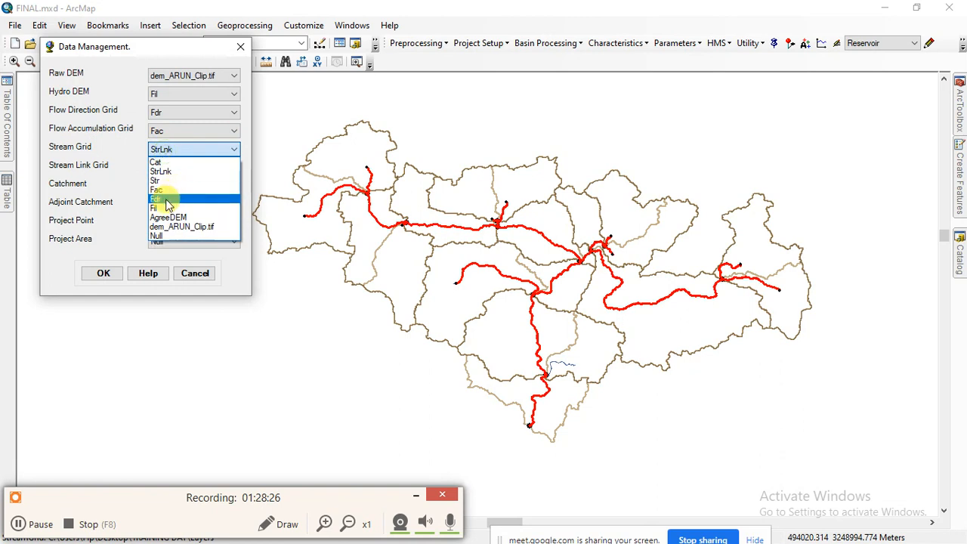
{"action": "left_click", "coordinate": [155, 181]}
{"action": "left_click", "coordinate": [158, 167]}
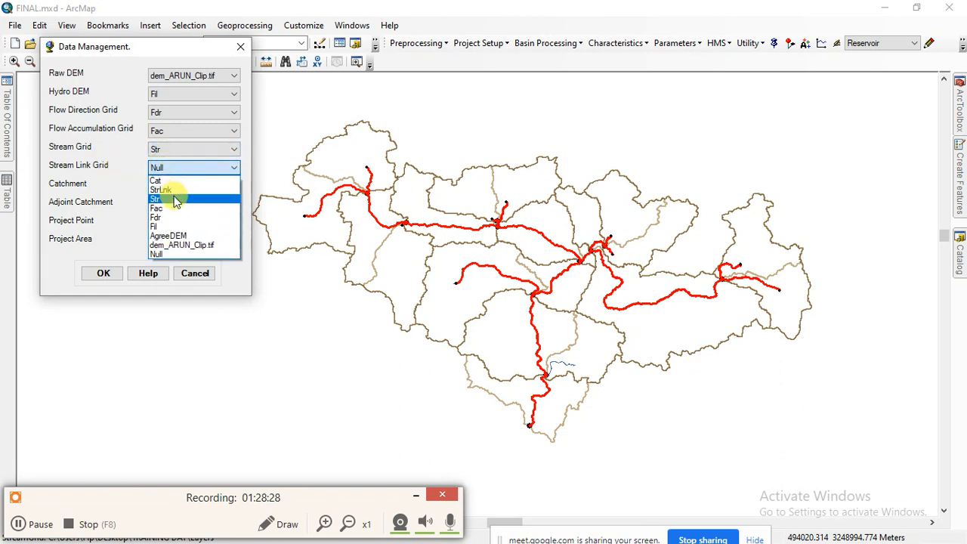
{"action": "left_click", "coordinate": [162, 190]}
Assign the Catchment and AdjointCatchment layers to their matching inputs and apply the data management settings
{"action": "left_click", "coordinate": [165, 186]}
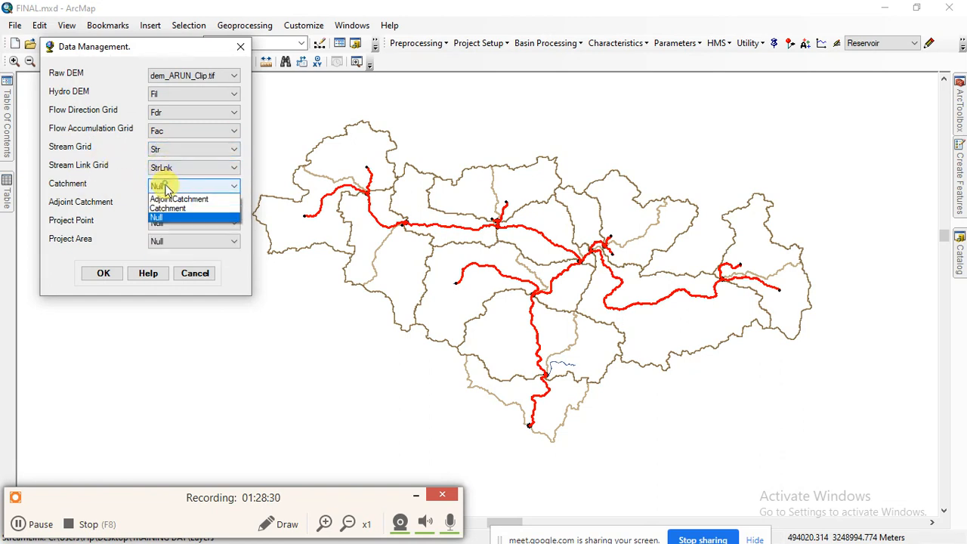
{"action": "left_click", "coordinate": [170, 217]}
{"action": "left_click", "coordinate": [161, 205]}
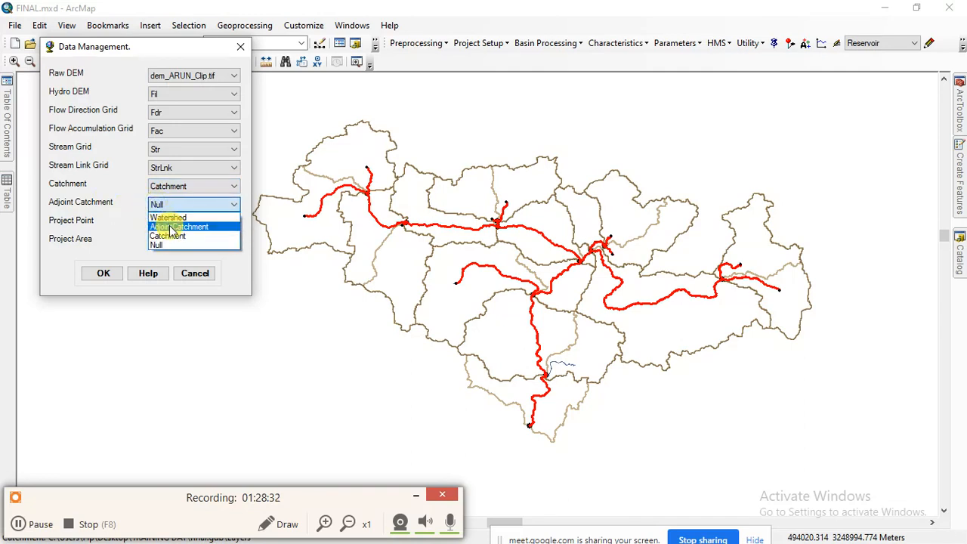
{"action": "left_click", "coordinate": [173, 229]}
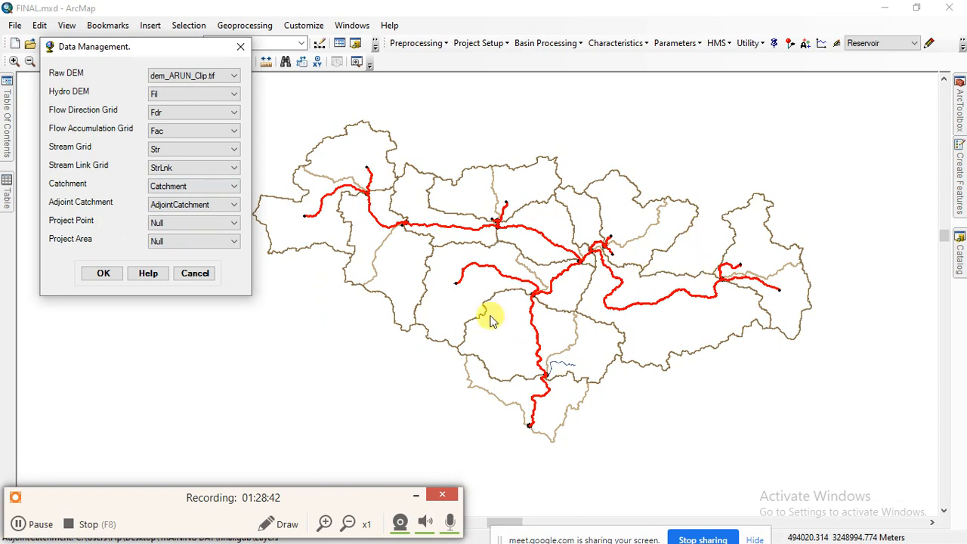
{"action": "left_click", "coordinate": [103, 271]}
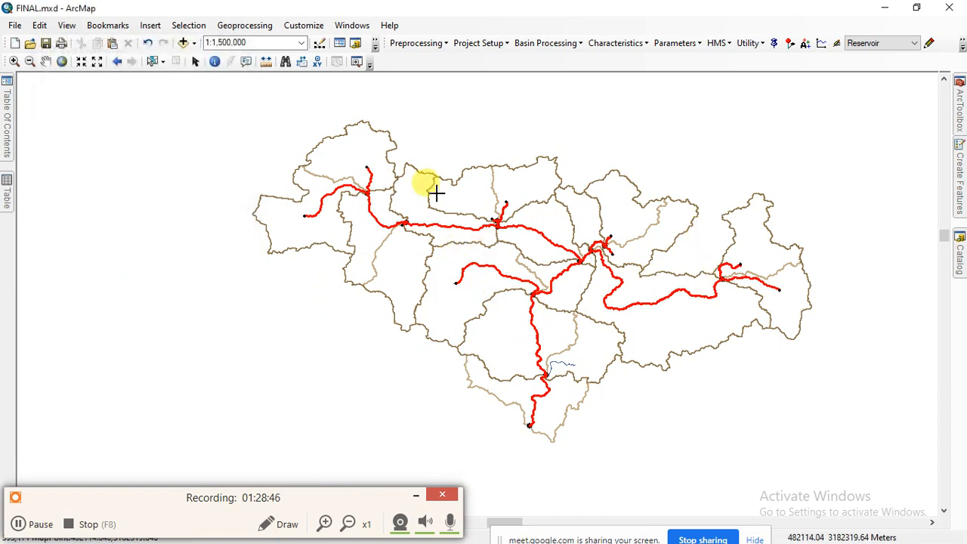
Start a new project named arunriver with the description "koshi tributary", keeping the default layer names, extraction method and data location
{"action": "left_click", "coordinate": [492, 43]}
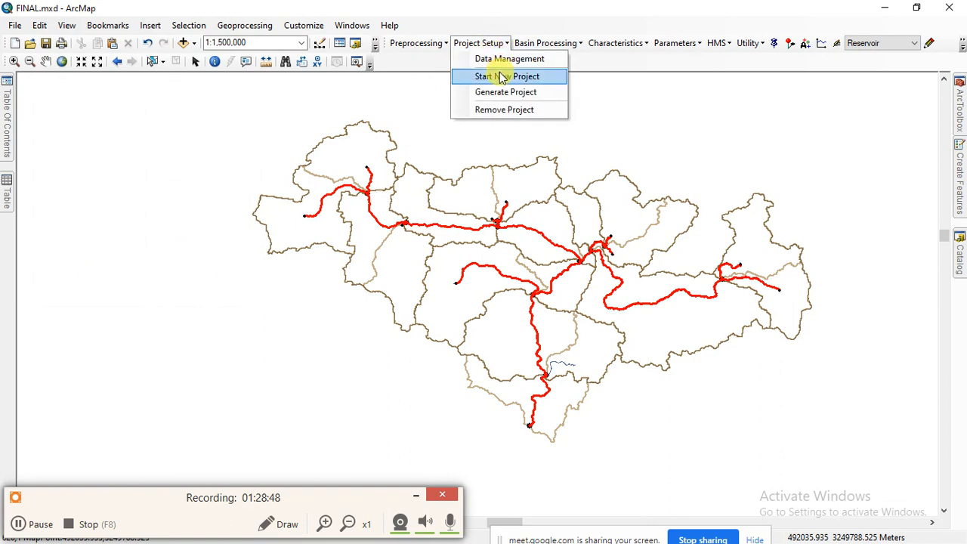
{"action": "left_click", "coordinate": [501, 77]}
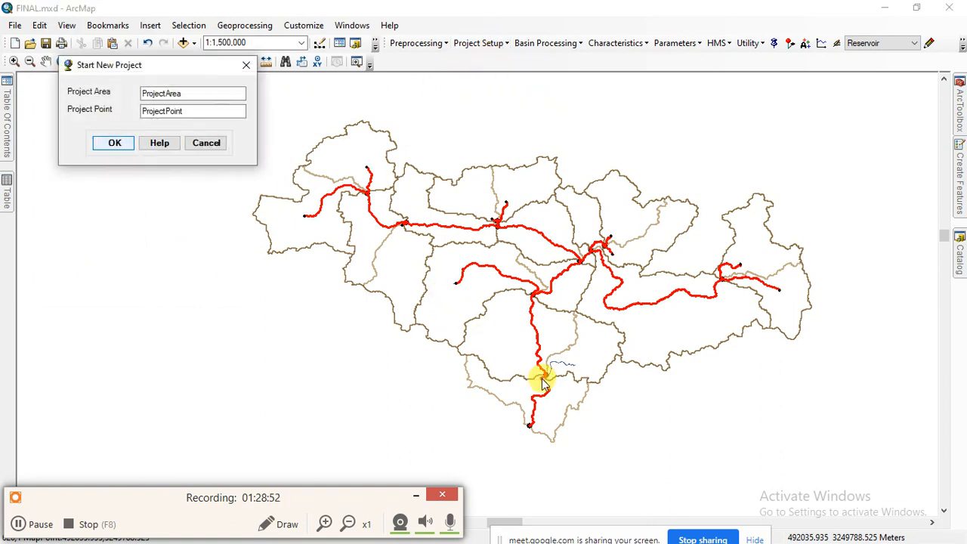
{"action": "left_click", "coordinate": [527, 423]}
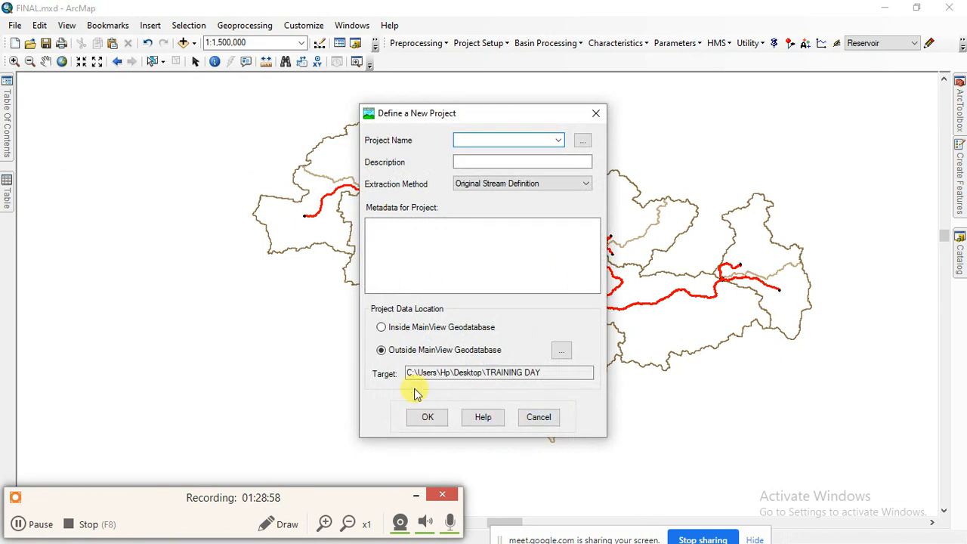
{"action": "left_click", "coordinate": [475, 140]}
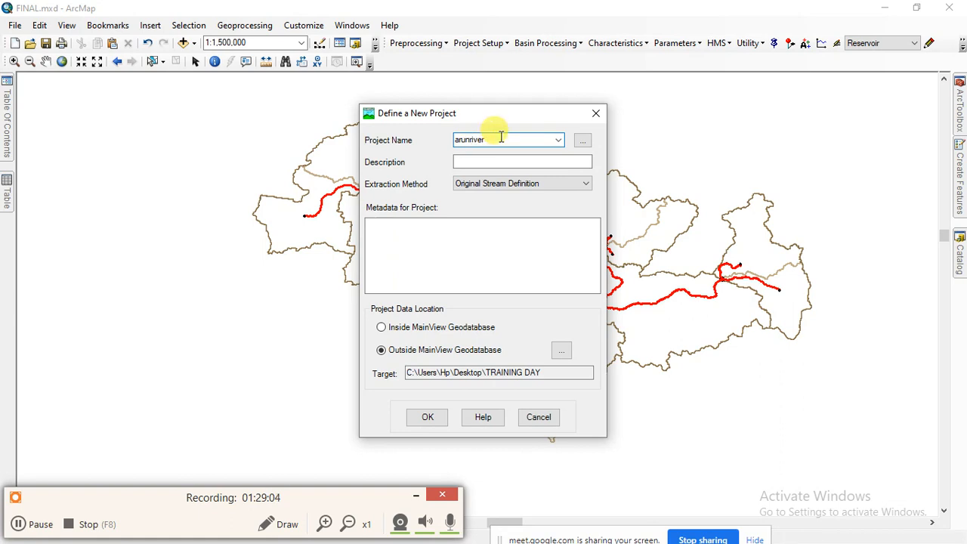
{"action": "left_click", "coordinate": [505, 160]}
{"action": "type", "text": "hi tributary"}
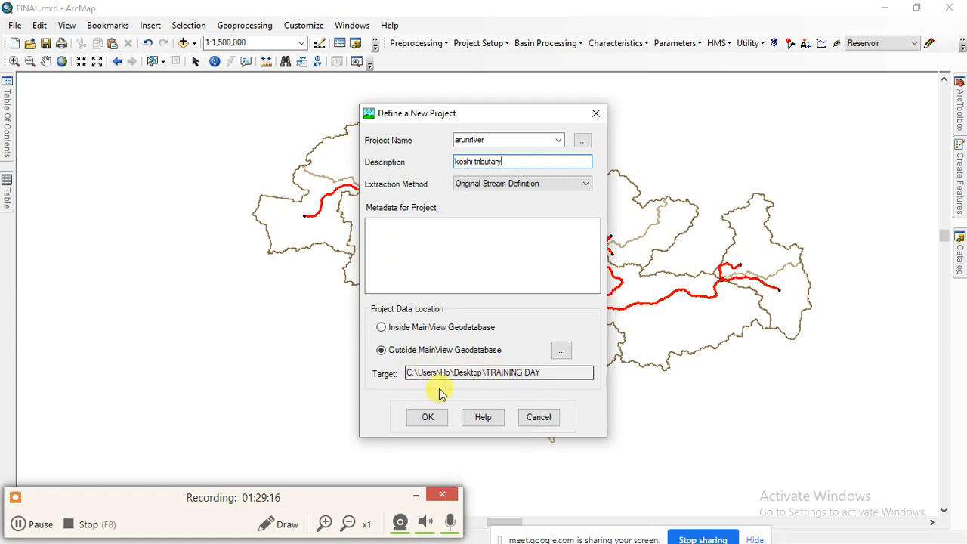
{"action": "left_click", "coordinate": [427, 418]}
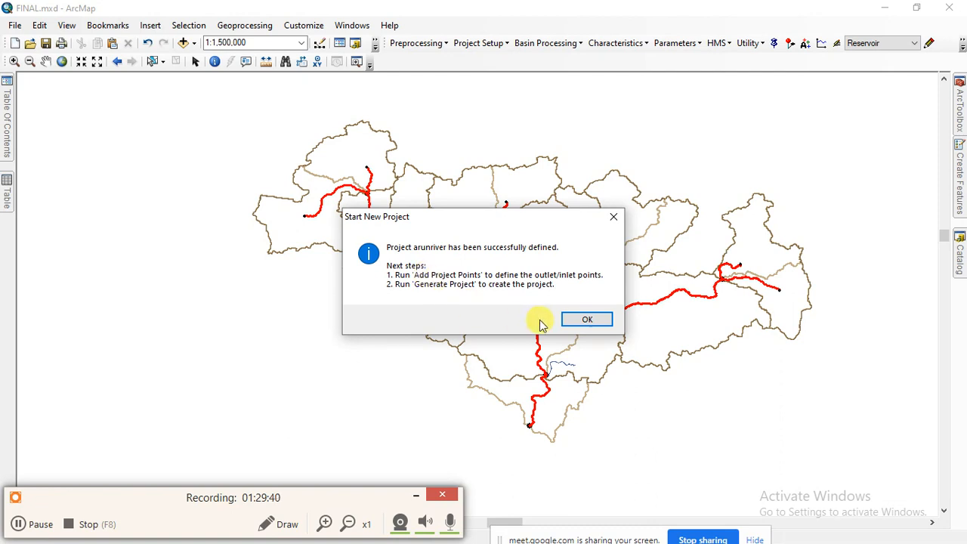
{"action": "left_click", "coordinate": [585, 320]}
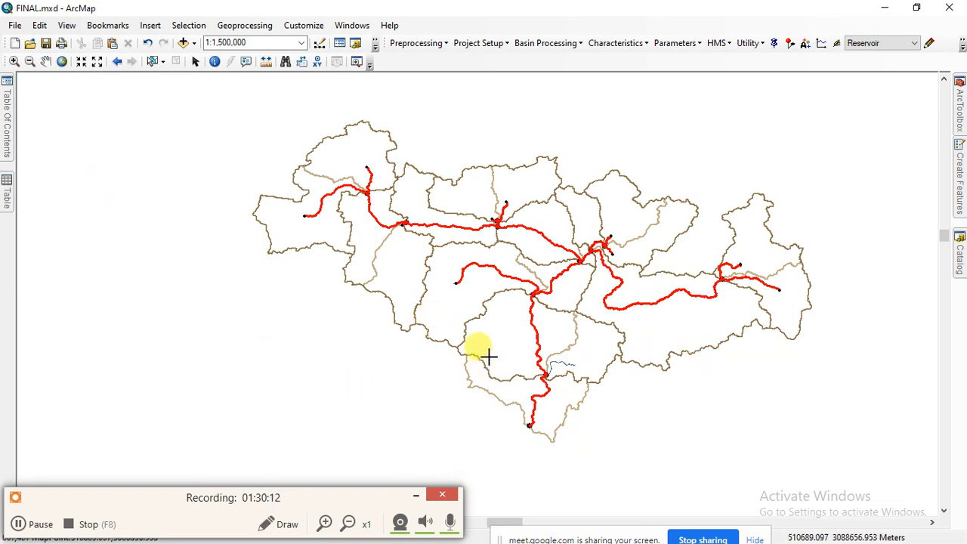
{"action": "left_click", "coordinate": [420, 46]}
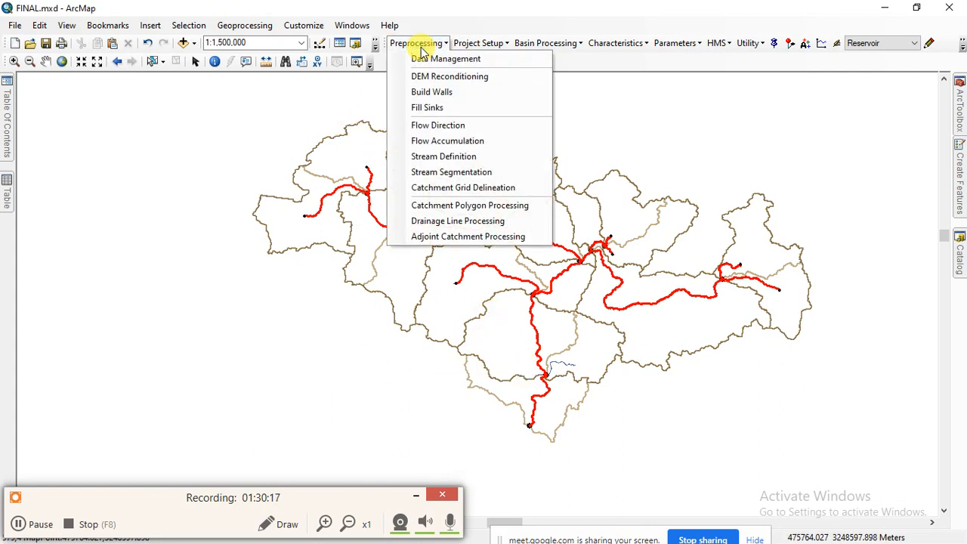
{"action": "left_click", "coordinate": [421, 45]}
{"action": "left_click", "coordinate": [467, 45]}
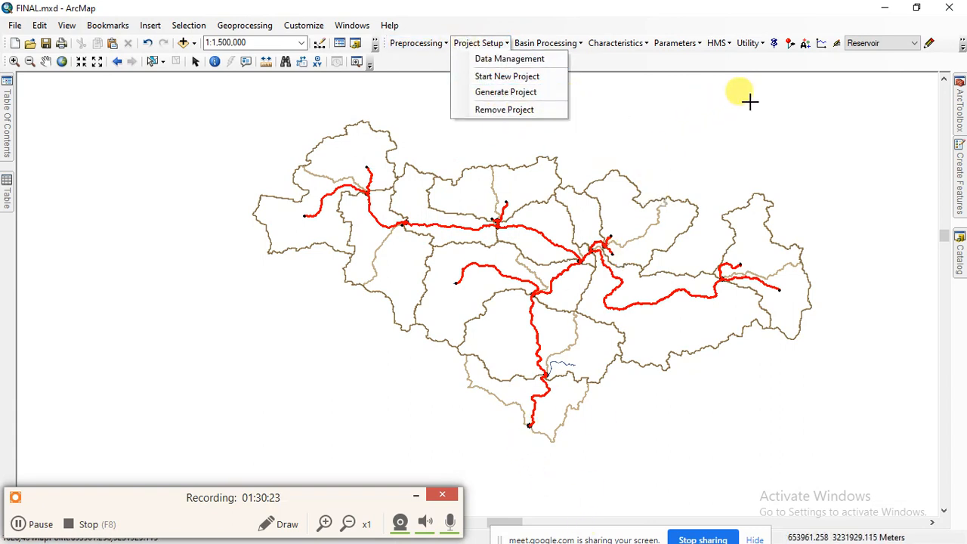
{"action": "left_click", "coordinate": [488, 43]}
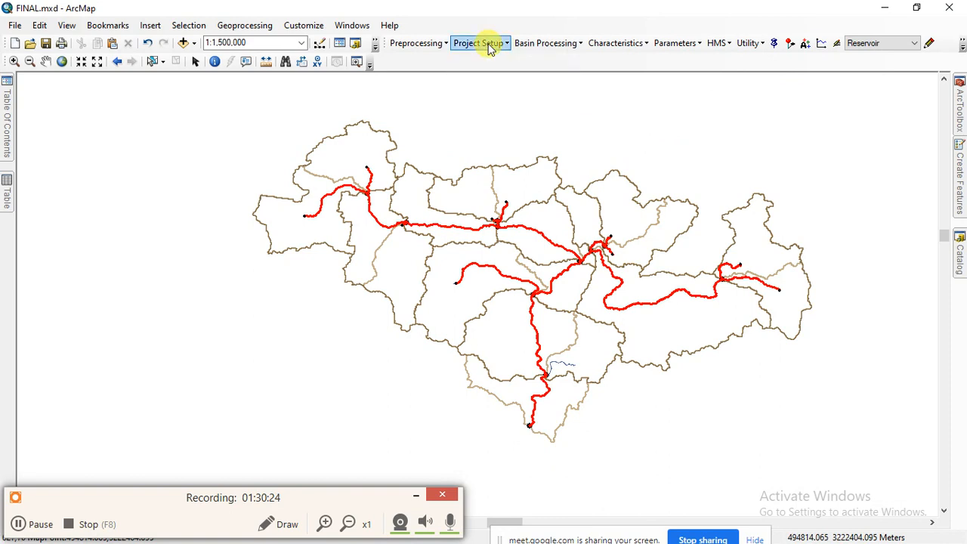
Add a project point at the downstream end of the main river, keeping the default name and description Outlet1
{"action": "left_click", "coordinate": [778, 47]}
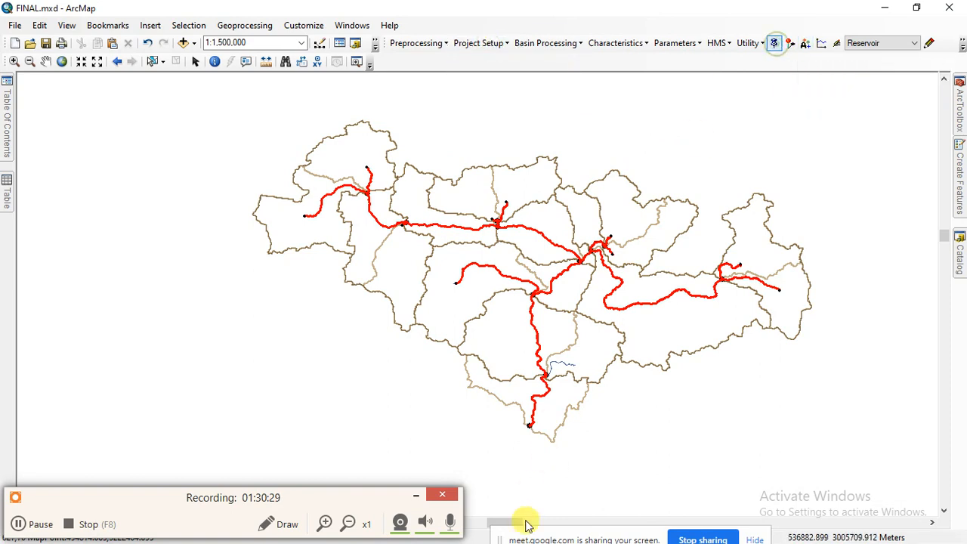
{"action": "scroll", "coordinate": [531, 433], "scroll_direction": "up", "scroll_amount": 2}
{"action": "scroll", "coordinate": [531, 431], "scroll_direction": "down", "scroll_amount": 2}
{"action": "scroll", "coordinate": [531, 430], "scroll_direction": "down", "scroll_amount": 3}
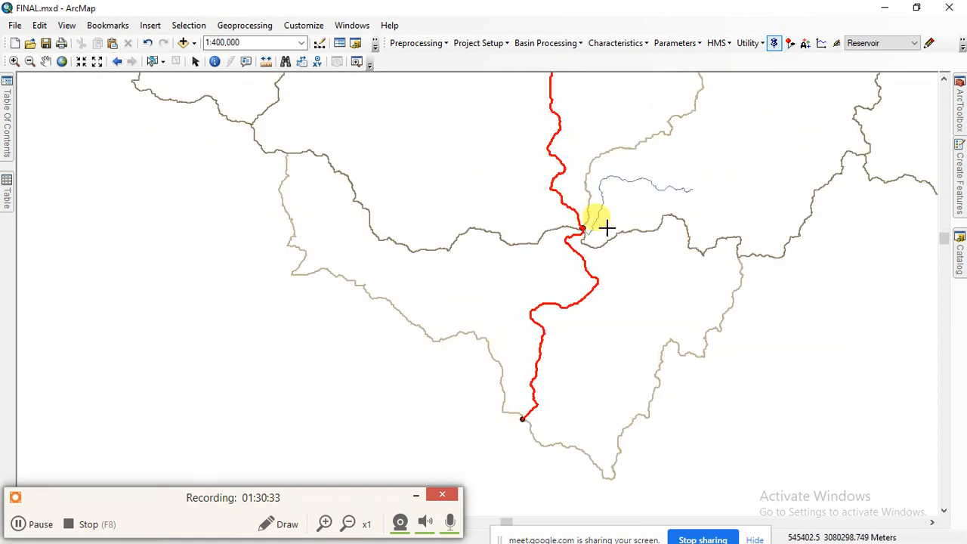
{"action": "left_click", "coordinate": [526, 425]}
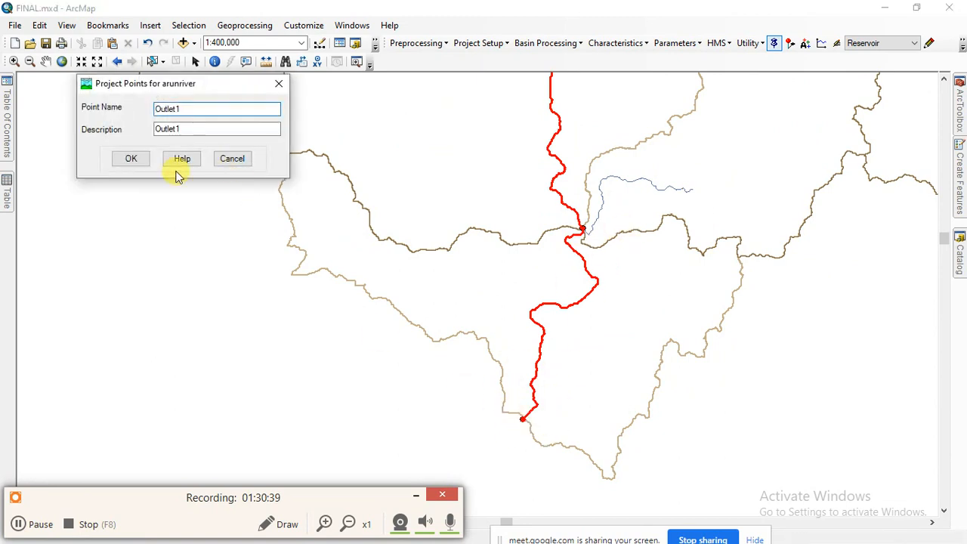
{"action": "left_click", "coordinate": [130, 158]}
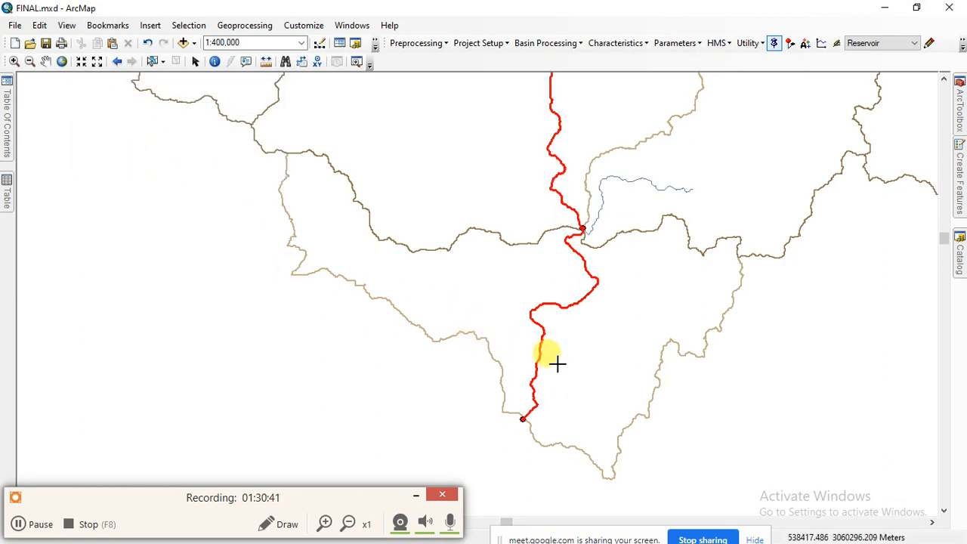
Generate the arunriver project for the area draining to the outlet, using MainViewDEM and keeping the default input and output layer names
{"action": "left_click", "coordinate": [481, 43]}
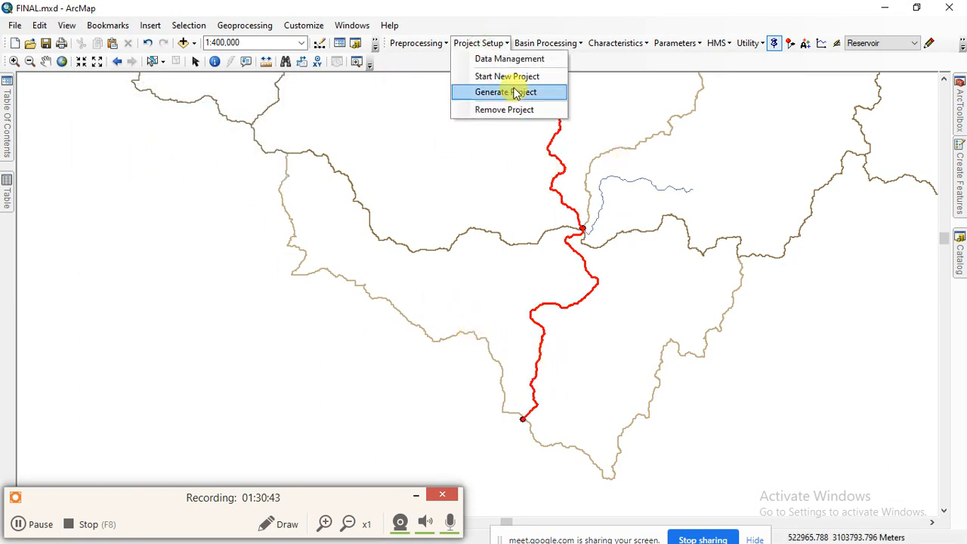
{"action": "left_click", "coordinate": [505, 92]}
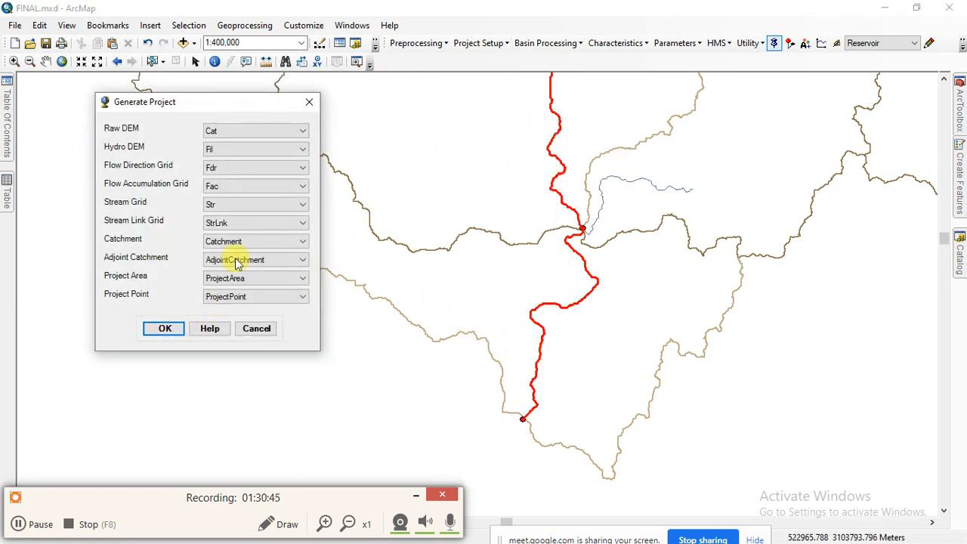
{"action": "left_click", "coordinate": [163, 328]}
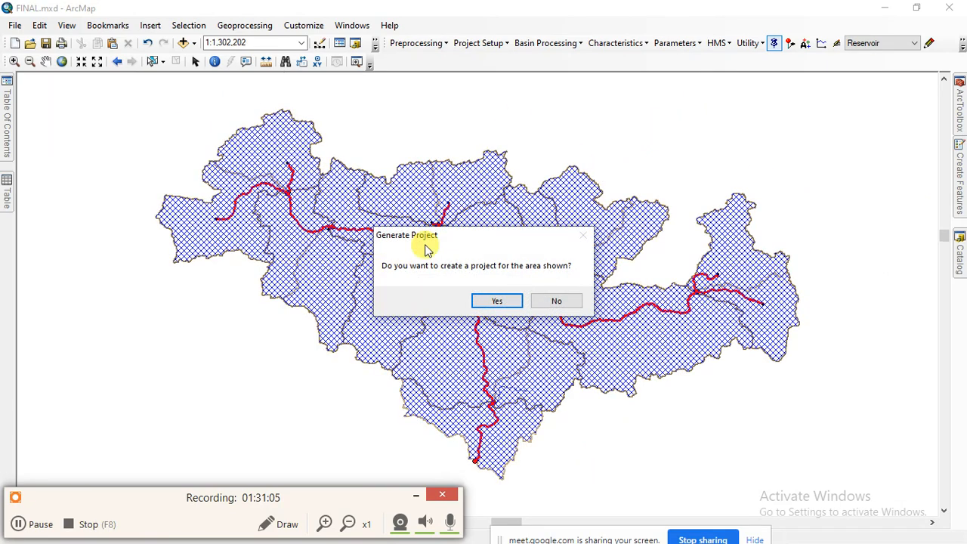
{"action": "left_click", "coordinate": [495, 301]}
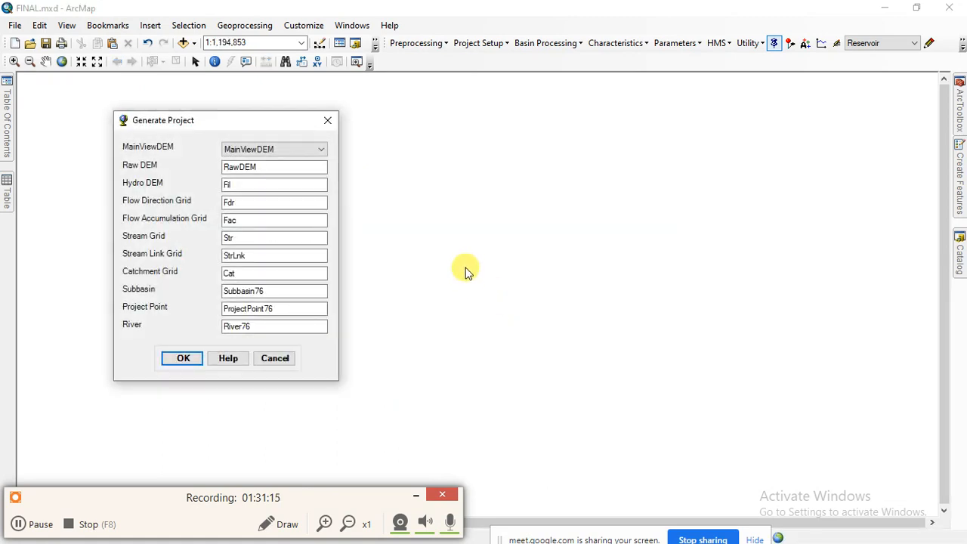
{"action": "left_click", "coordinate": [185, 361]}
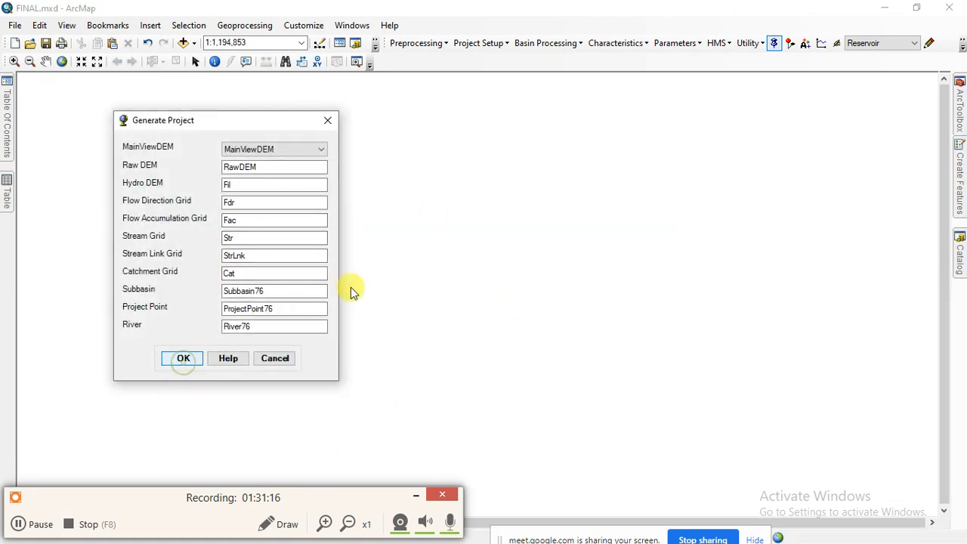
{"action": "left_click", "coordinate": [173, 360]}
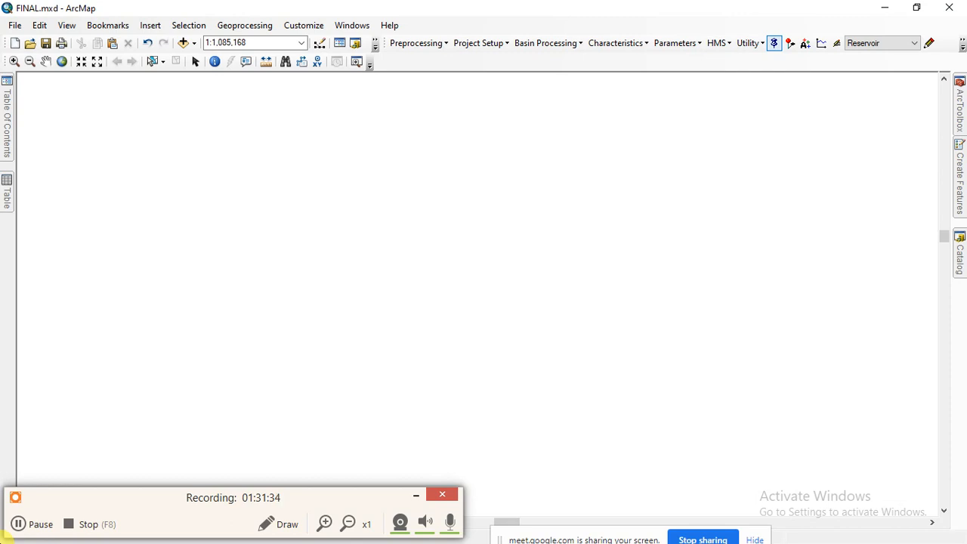
{"action": "left_click", "coordinate": [387, 281]}
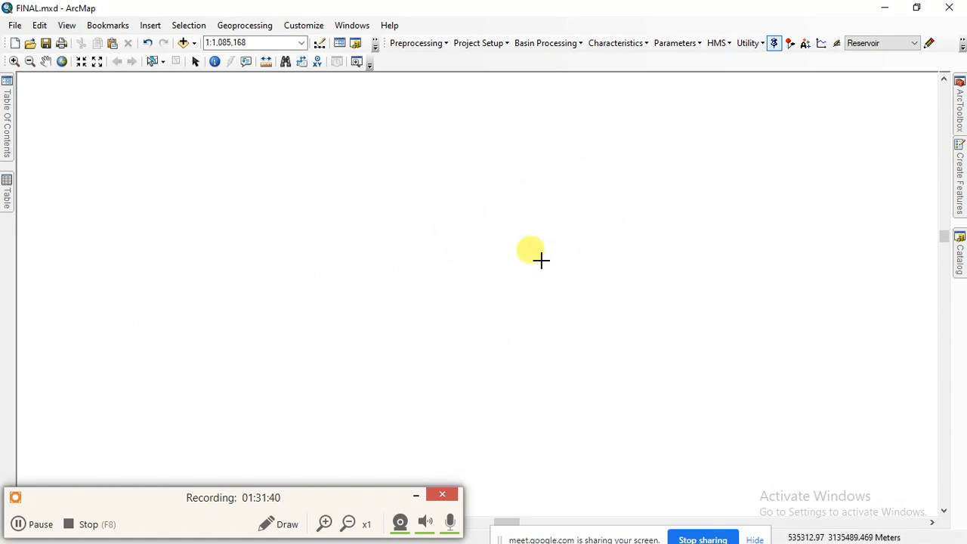
{"action": "left_click", "coordinate": [480, 205]}
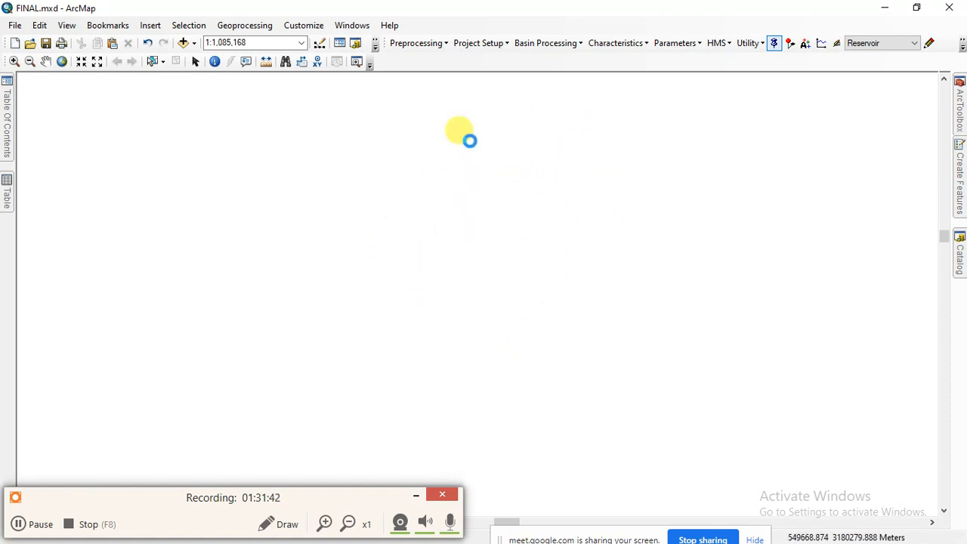
{"action": "left_click", "coordinate": [448, 203]}
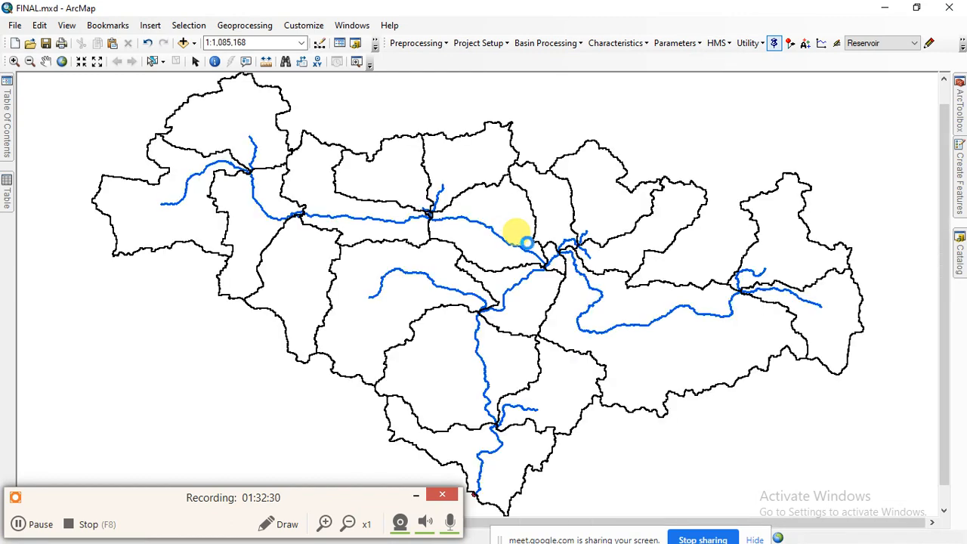
{"action": "left_click", "coordinate": [527, 241]}
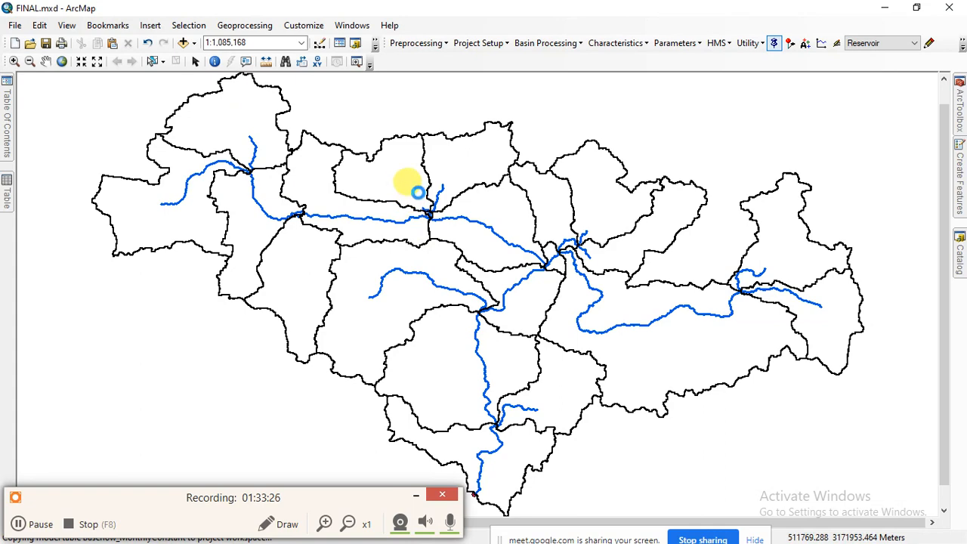
{"action": "scroll", "coordinate": [418, 192], "scroll_direction": "down", "scroll_amount": 1}
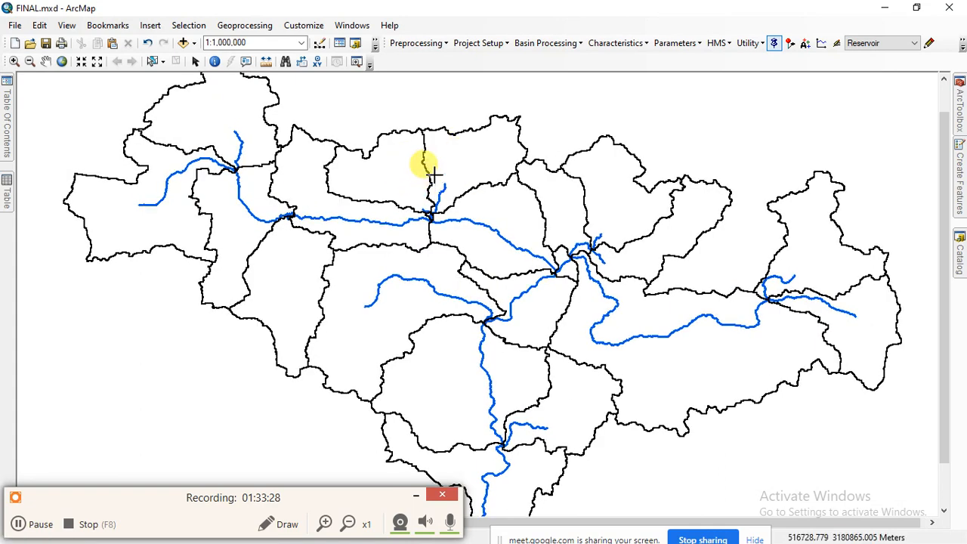
{"action": "scroll", "coordinate": [423, 217], "scroll_direction": "down", "scroll_amount": 1}
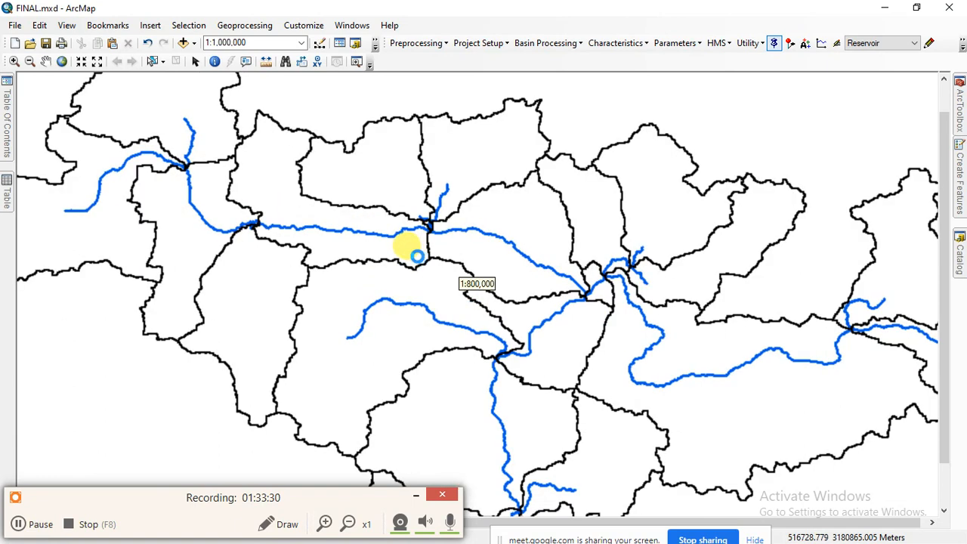
{"action": "scroll", "coordinate": [435, 219], "scroll_direction": "up", "scroll_amount": 2}
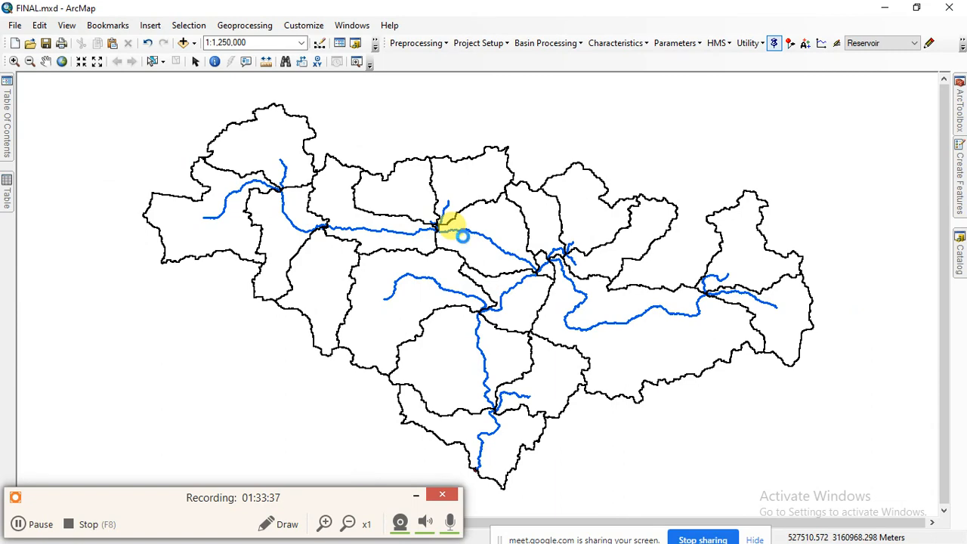
{"action": "left_click", "coordinate": [463, 236]}
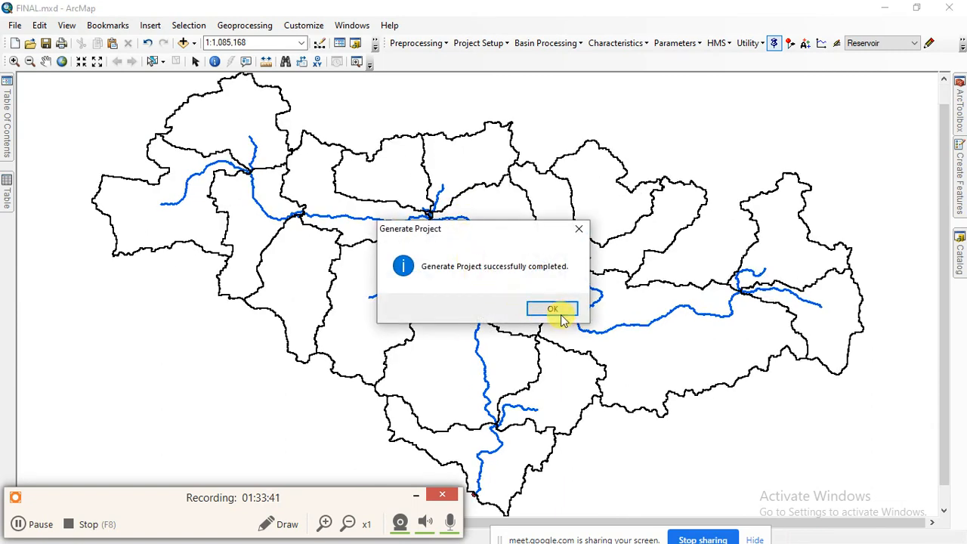
Close the project generation notice and keep the table of contents permanently displayed at the arunriver data frame's layers
{"action": "left_click", "coordinate": [559, 311]}
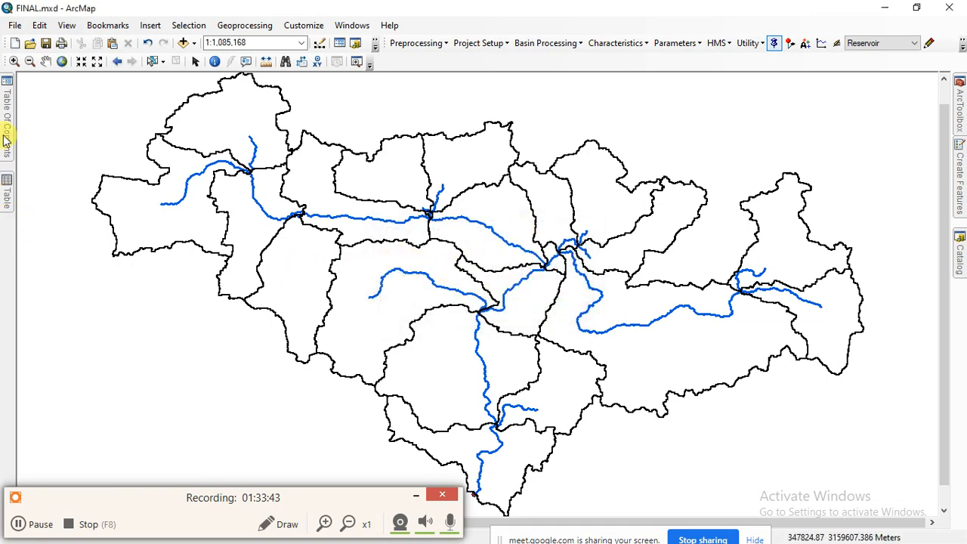
{"action": "mouse_move", "coordinate": [7, 140]}
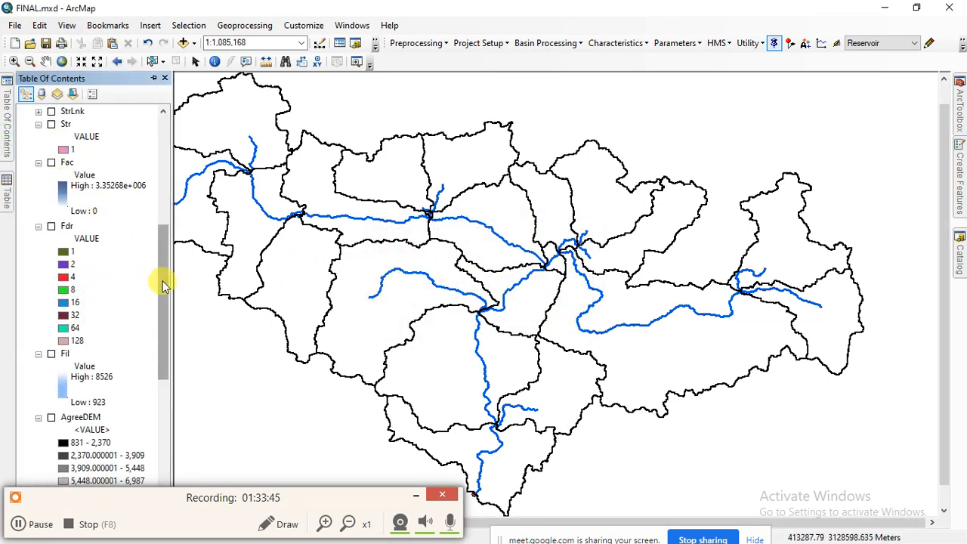
{"action": "left_click_drag", "start_coordinate": [159, 279], "coordinate": [168, 435]}
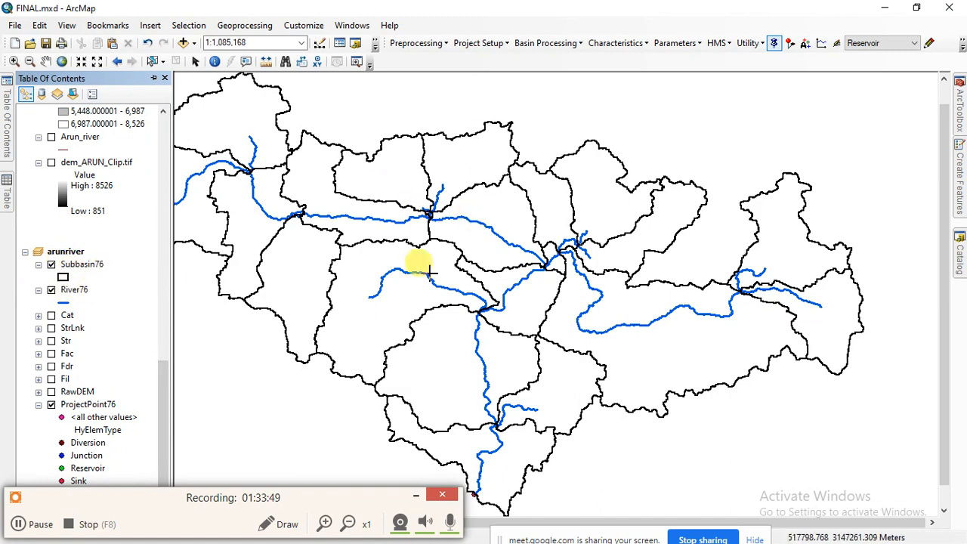
{"action": "left_click", "coordinate": [153, 78]}
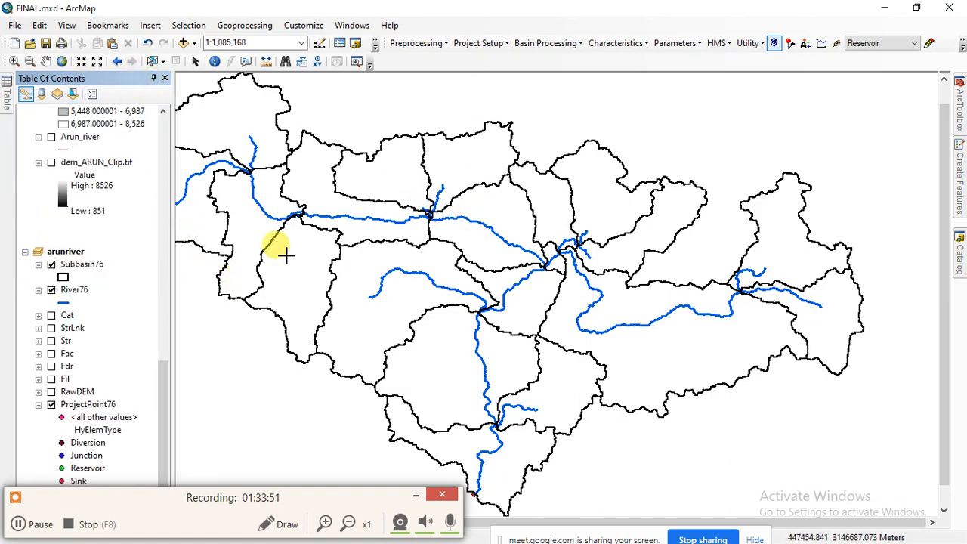
Examine the generated subbasin boundaries and river network across the basin
{"action": "scroll", "coordinate": [618, 314], "scroll_direction": "down", "scroll_amount": 1}
{"action": "scroll", "coordinate": [618, 315], "scroll_direction": "up", "scroll_amount": 3}
{"action": "scroll", "coordinate": [613, 308], "scroll_direction": "down", "scroll_amount": 2}
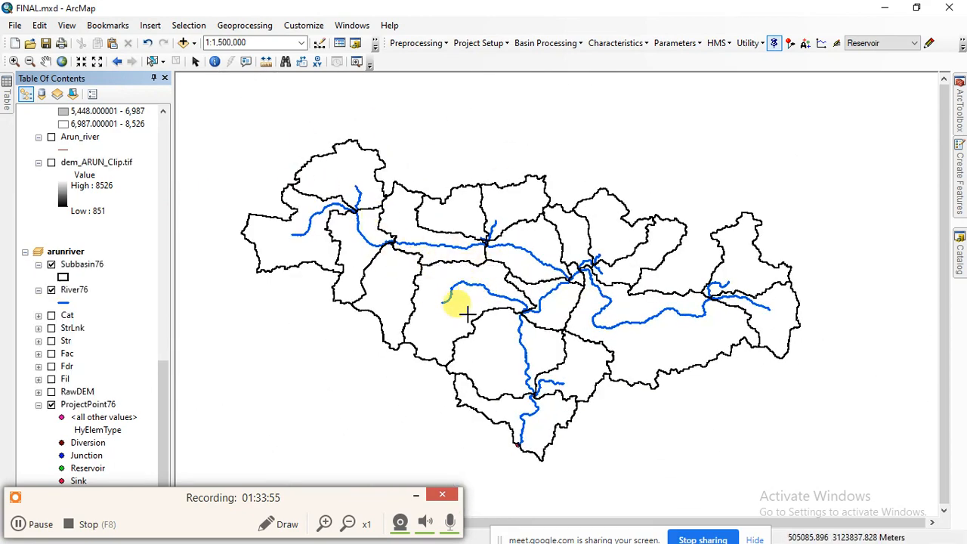
{"action": "scroll", "coordinate": [387, 251], "scroll_direction": "down", "scroll_amount": 2}
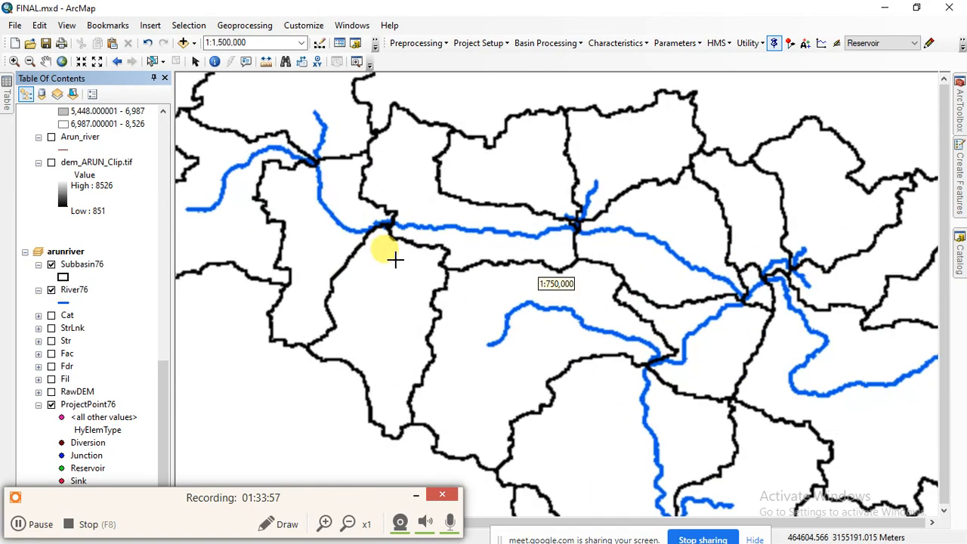
{"action": "scroll", "coordinate": [626, 82], "scroll_direction": "up", "scroll_amount": 1}
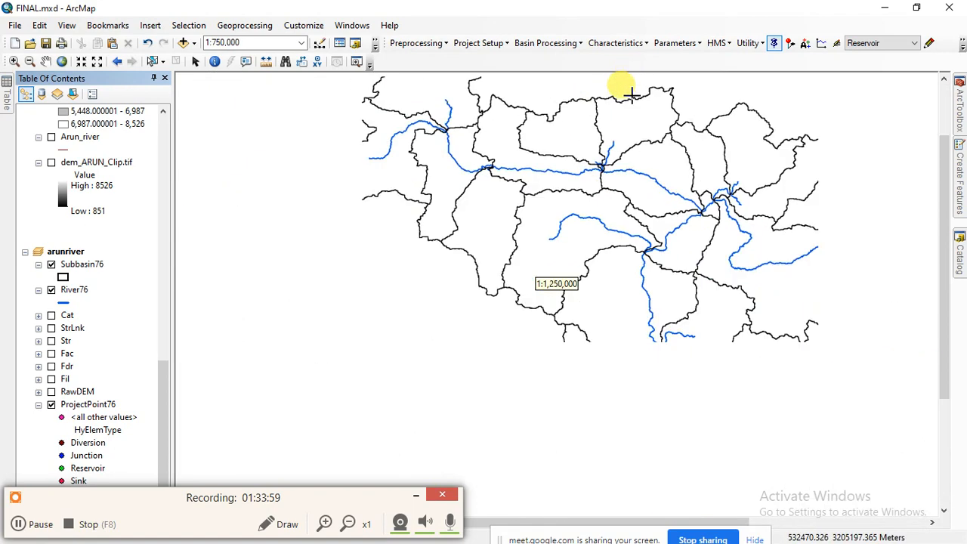
{"action": "scroll", "coordinate": [626, 82], "scroll_direction": "down", "scroll_amount": 1}
{"action": "scroll", "coordinate": [635, 146], "scroll_direction": "down", "scroll_amount": 4}
{"action": "scroll", "coordinate": [557, 149], "scroll_direction": "up", "scroll_amount": 4}
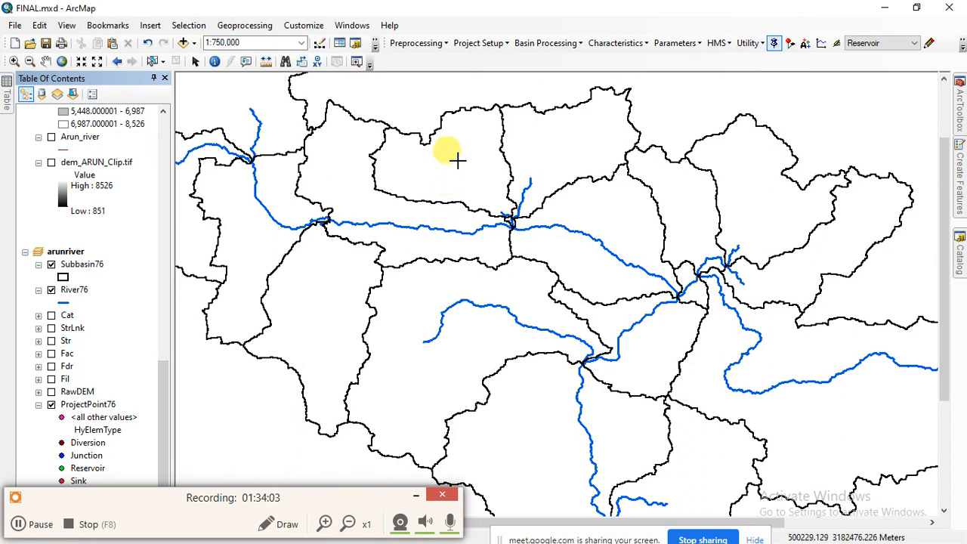
Select the upper-middle subbasin north of the main river together with the adjacent subbasin that surrounds its western and southern sides
{"action": "left_click", "coordinate": [153, 61]}
{"action": "left_click", "coordinate": [457, 163]}
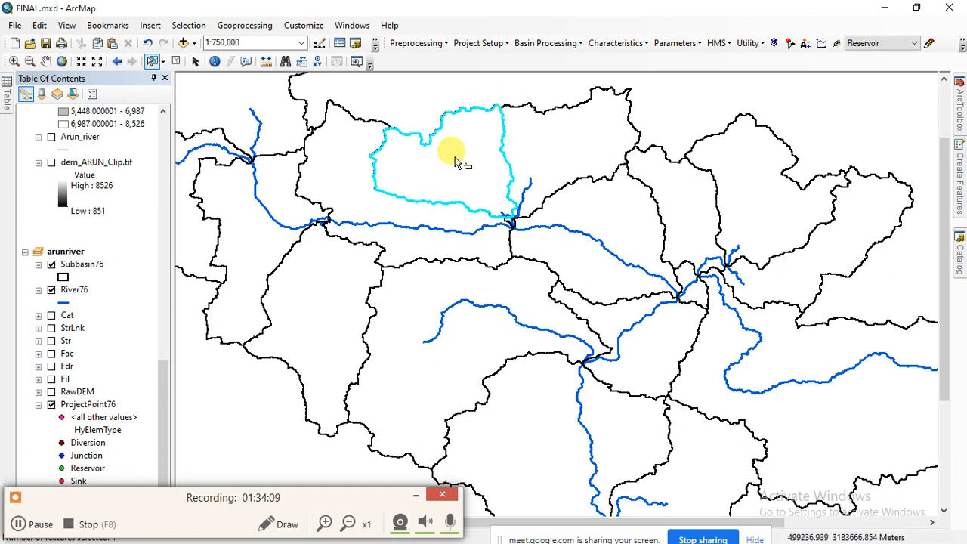
{"action": "left_click", "coordinate": [369, 202], "text": "shift"}
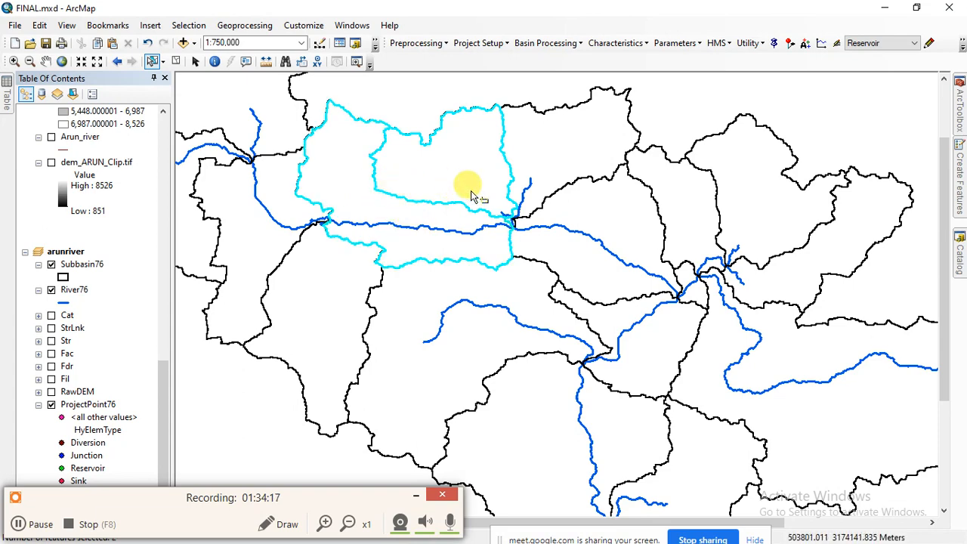
Examine the river confluence at the shared eastern outlet of the two selected subbasins
{"action": "scroll", "coordinate": [494, 205], "scroll_direction": "up", "scroll_amount": 5}
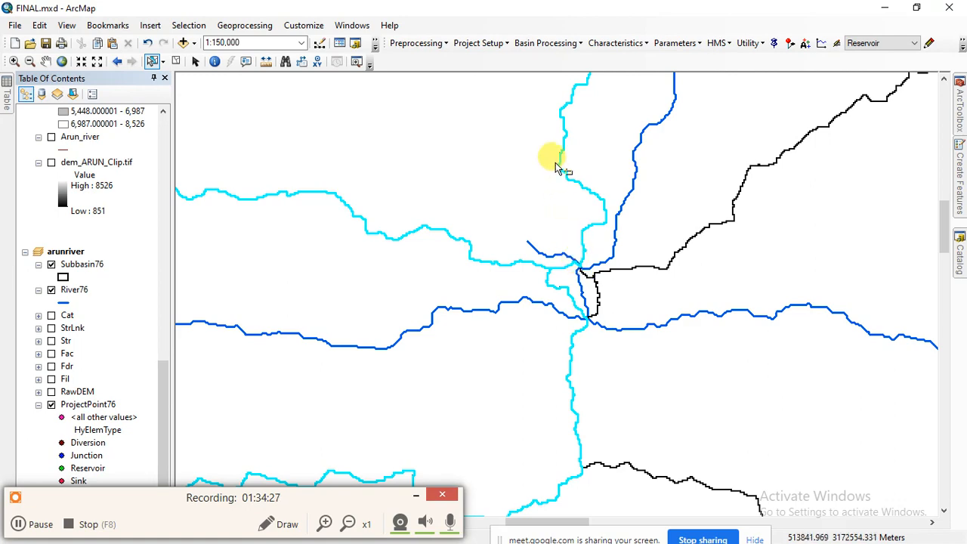
{"action": "scroll", "coordinate": [555, 163], "scroll_direction": "down", "scroll_amount": 2}
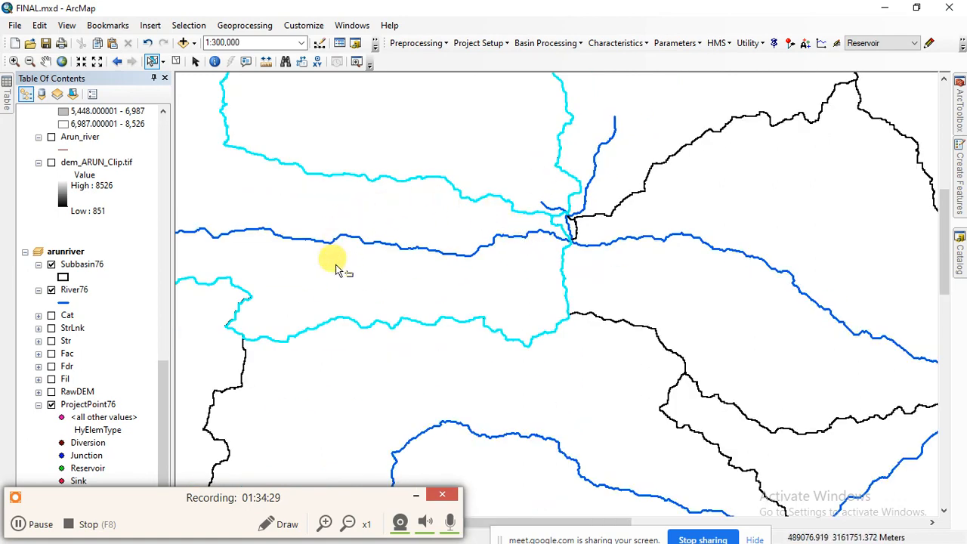
{"action": "scroll", "coordinate": [568, 225], "scroll_direction": "down", "scroll_amount": 1}
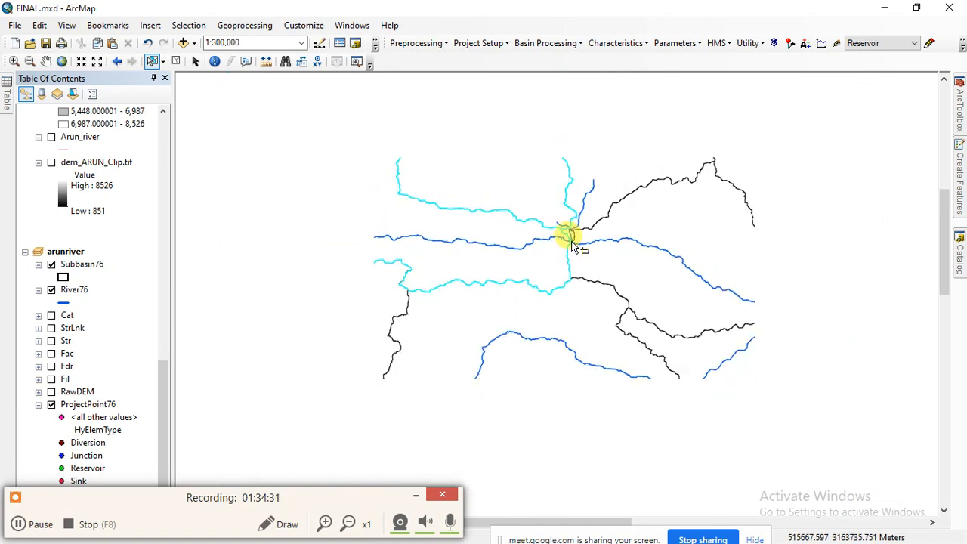
{"action": "scroll", "coordinate": [568, 225], "scroll_direction": "up", "scroll_amount": 2}
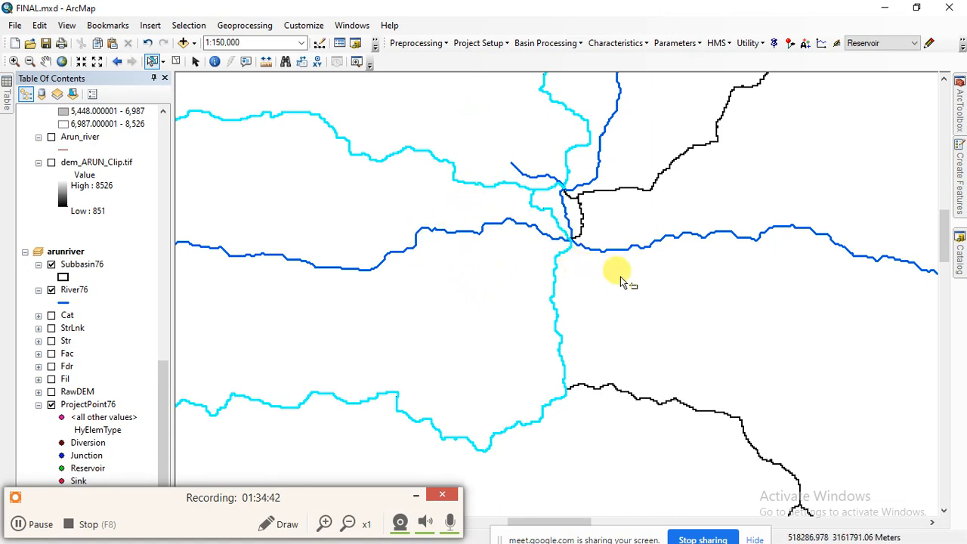
{"action": "scroll", "coordinate": [573, 329], "scroll_direction": "down", "scroll_amount": 2}
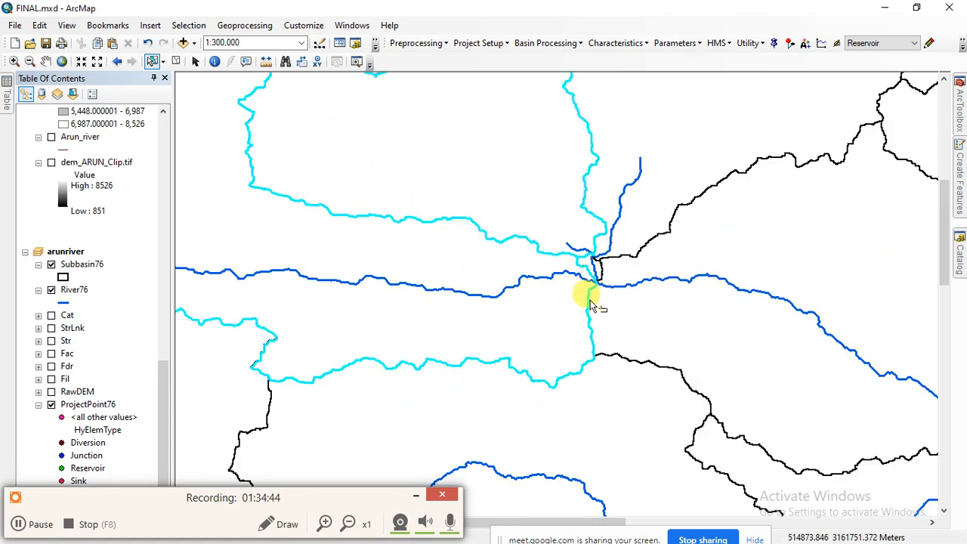
{"action": "scroll", "coordinate": [574, 302], "scroll_direction": "down", "scroll_amount": 1}
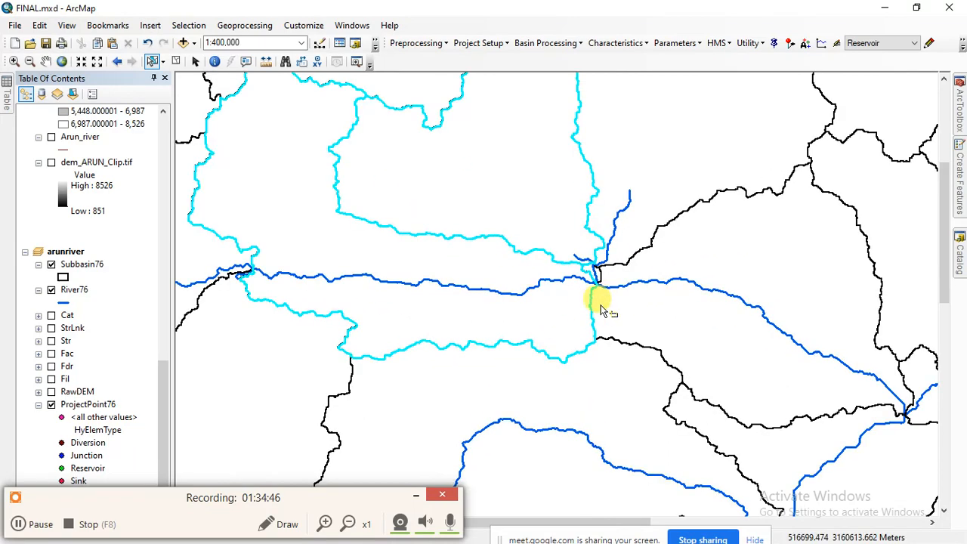
{"action": "scroll", "coordinate": [539, 269], "scroll_direction": "down", "scroll_amount": 2}
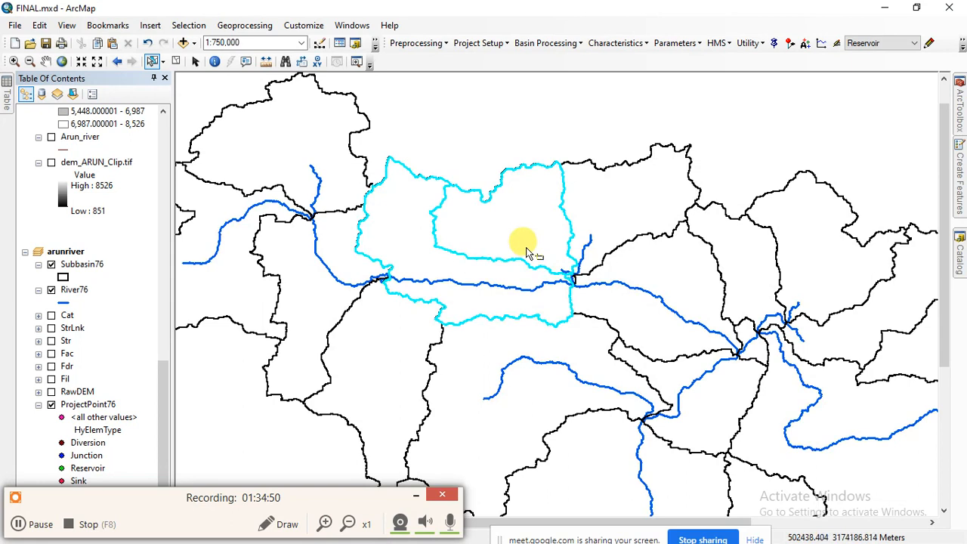
Try to merge the two selected subbasins with Basin Merge and close the adjacency notice
{"action": "left_click", "coordinate": [557, 42]}
{"action": "left_click", "coordinate": [563, 77]}
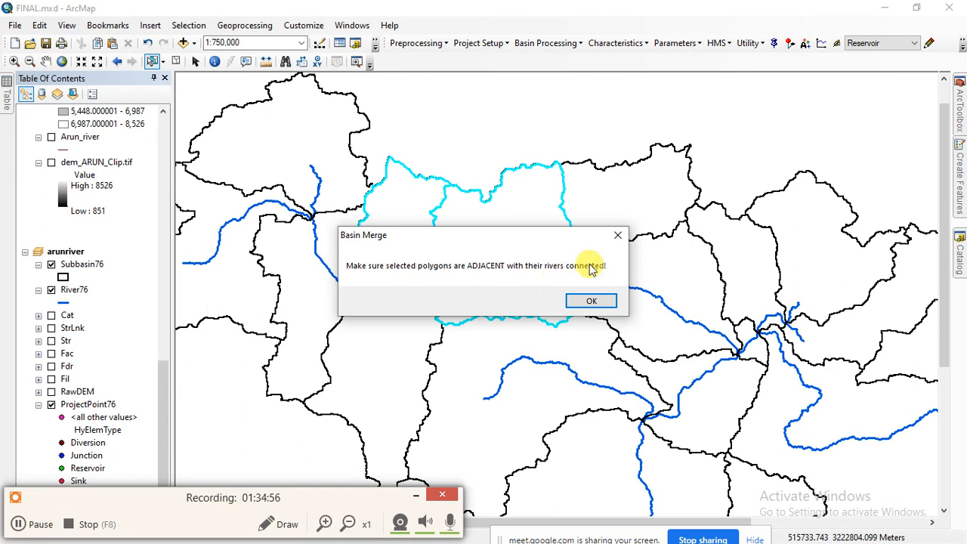
{"action": "left_click_drag", "start_coordinate": [551, 242], "coordinate": [837, 153]}
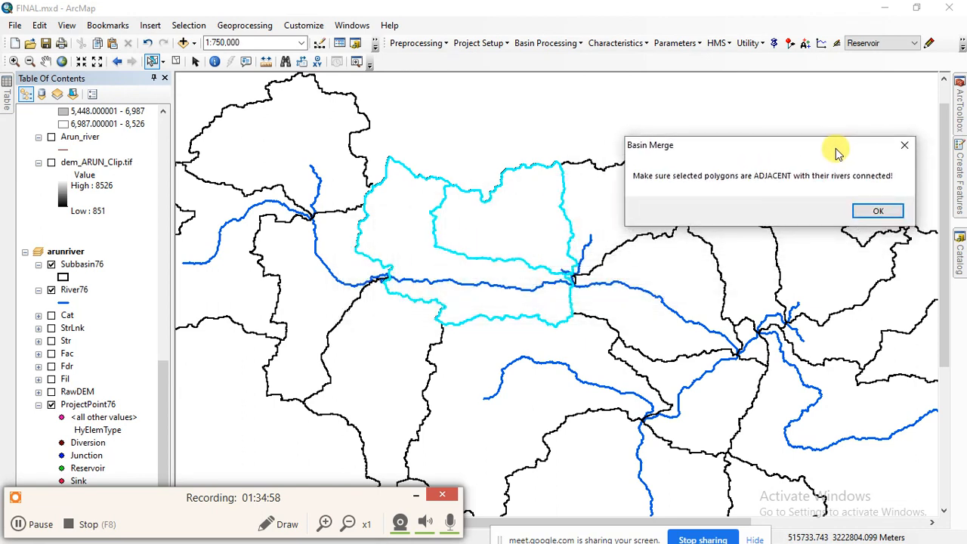
{"action": "left_click", "coordinate": [876, 212]}
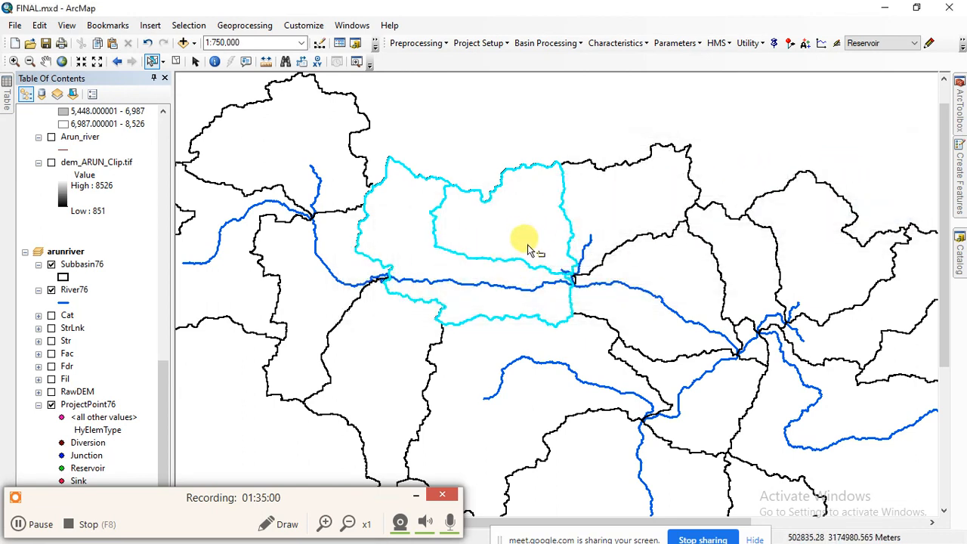
Merge the two large northern subbasins and the small subbasin below their confluence into one subbasin with Basin Merge
{"action": "scroll", "coordinate": [561, 223], "scroll_direction": "up", "scroll_amount": 1}
{"action": "scroll", "coordinate": [562, 222], "scroll_direction": "down", "scroll_amount": 5}
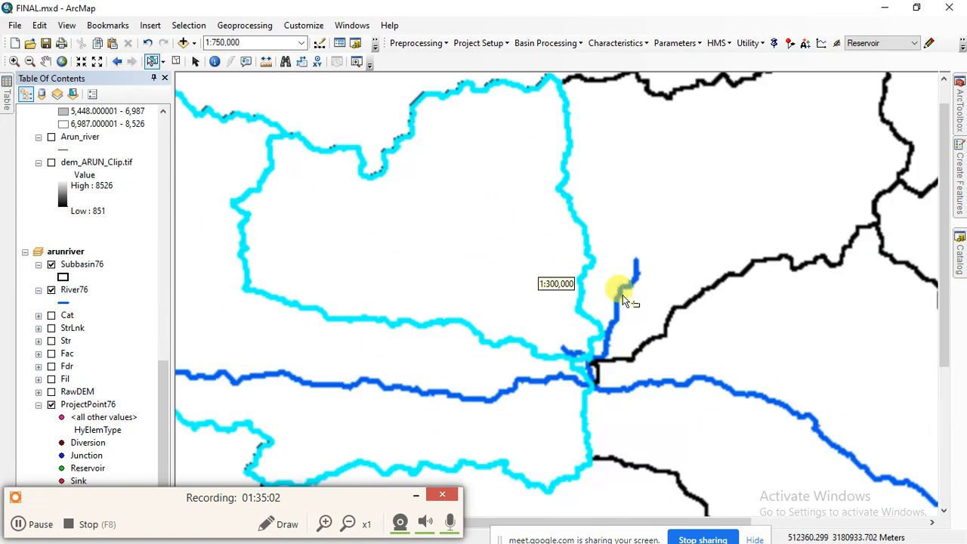
{"action": "scroll", "coordinate": [626, 381], "scroll_direction": "down", "scroll_amount": 5}
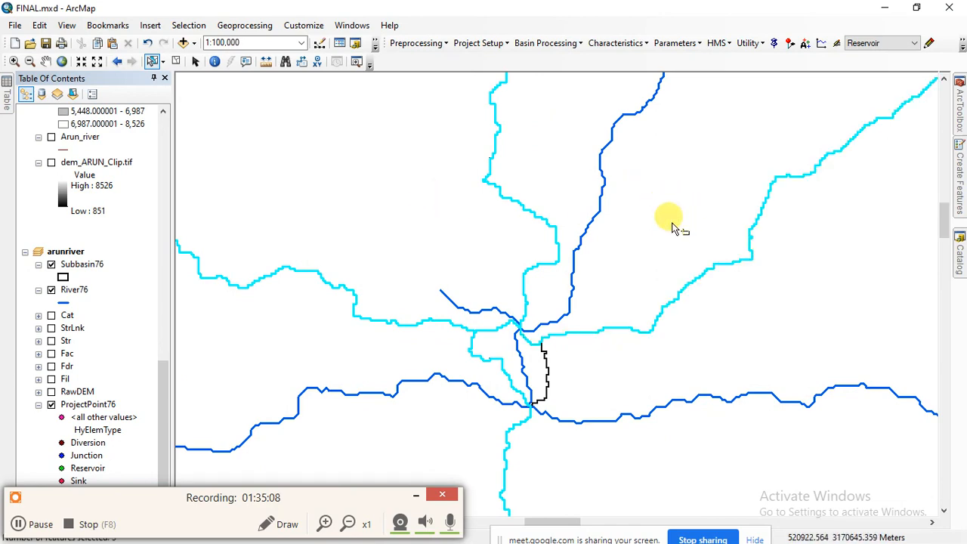
{"action": "scroll", "coordinate": [669, 222], "scroll_direction": "up", "scroll_amount": 2}
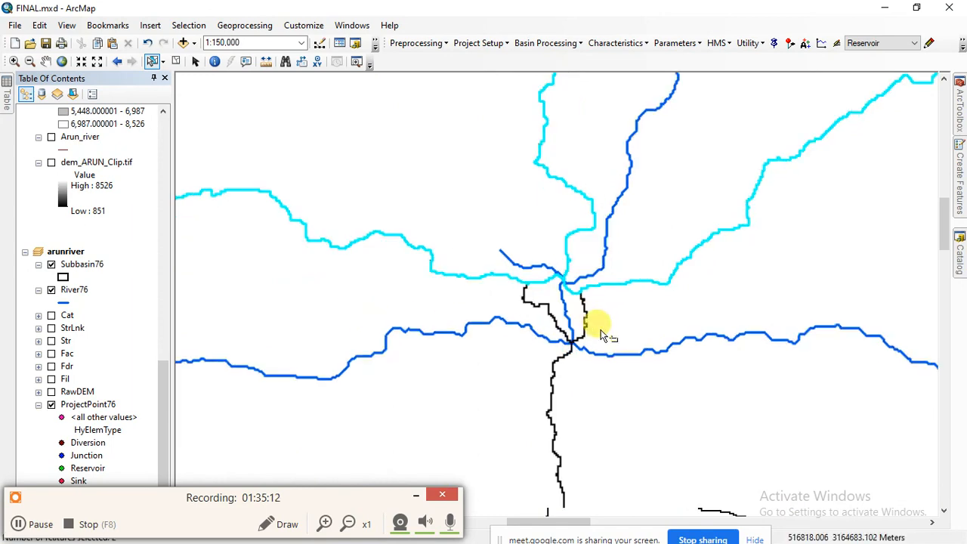
{"action": "scroll", "coordinate": [598, 367], "scroll_direction": "up", "scroll_amount": 1}
{"action": "scroll", "coordinate": [585, 424], "scroll_direction": "up", "scroll_amount": 1}
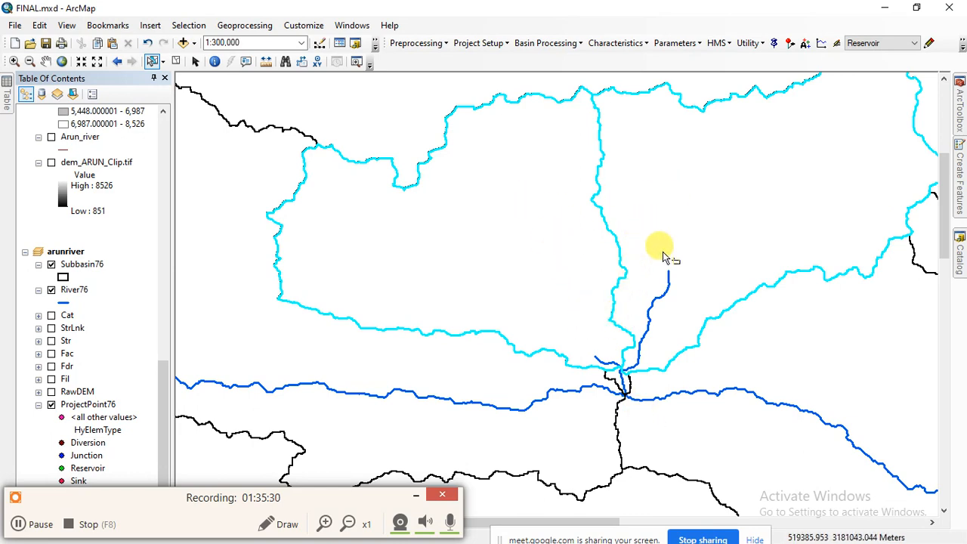
{"action": "scroll", "coordinate": [626, 373], "scroll_direction": "up", "scroll_amount": 3}
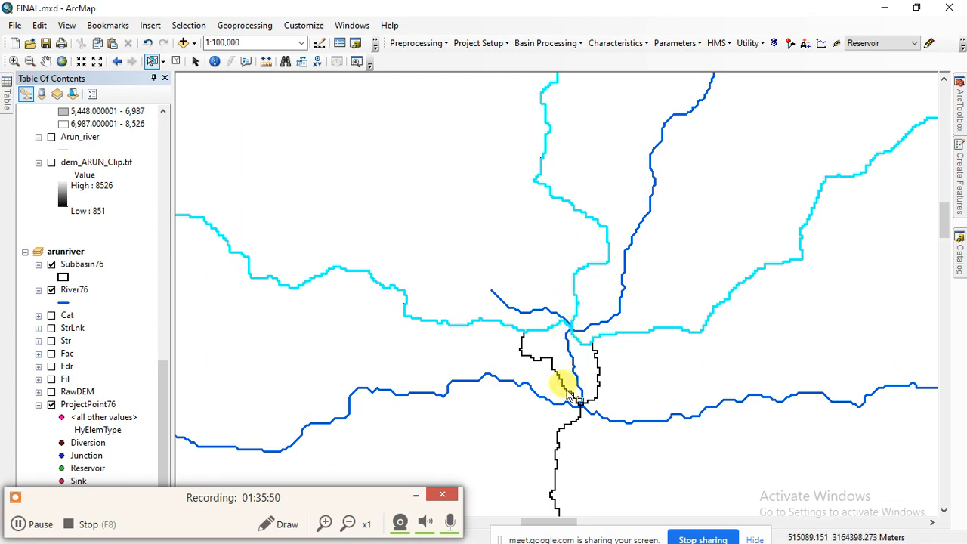
{"action": "left_click", "coordinate": [555, 347]}
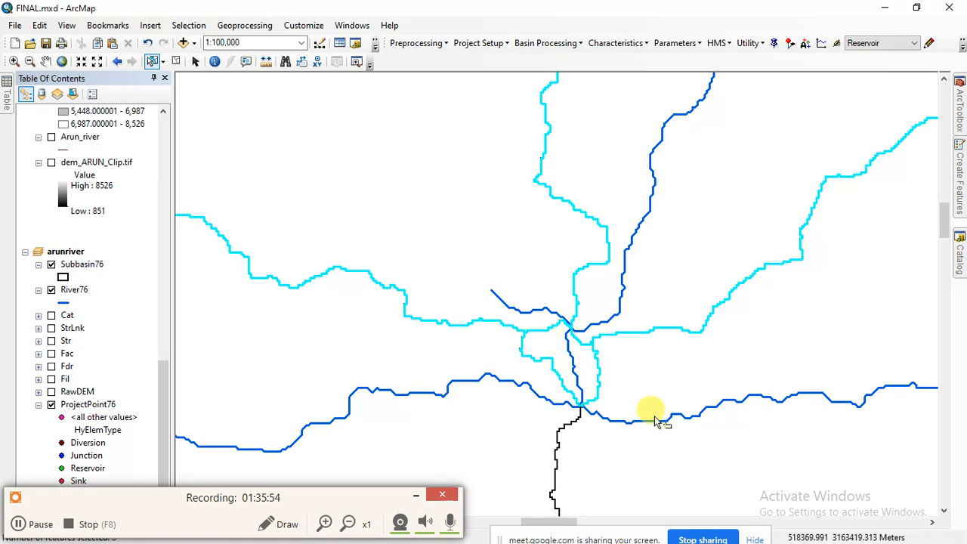
{"action": "left_click", "coordinate": [566, 42]}
{"action": "left_click", "coordinate": [572, 77]}
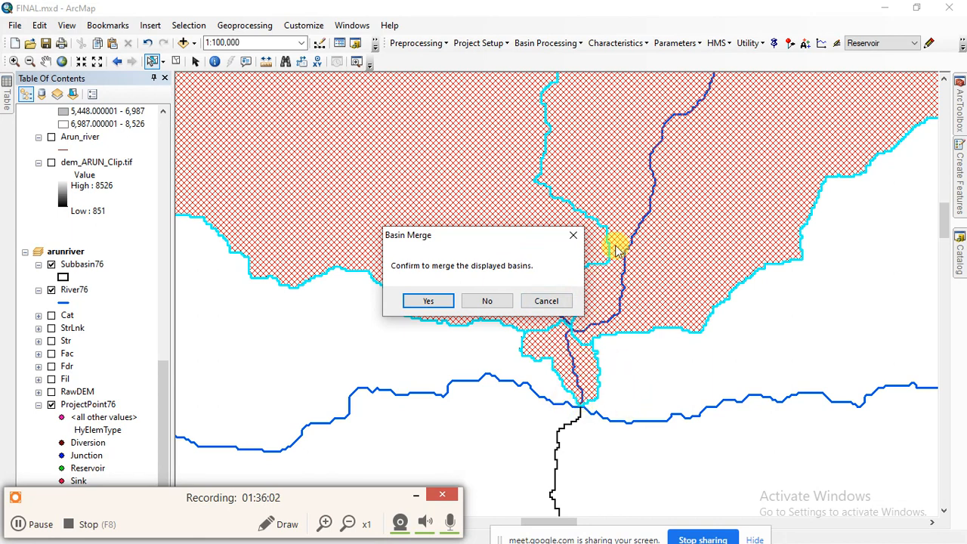
{"action": "left_click", "coordinate": [429, 300]}
Examine the merged northern subbasin, its river confluence and the subbasin layout across the basin
{"action": "scroll", "coordinate": [691, 322], "scroll_direction": "down", "scroll_amount": 3}
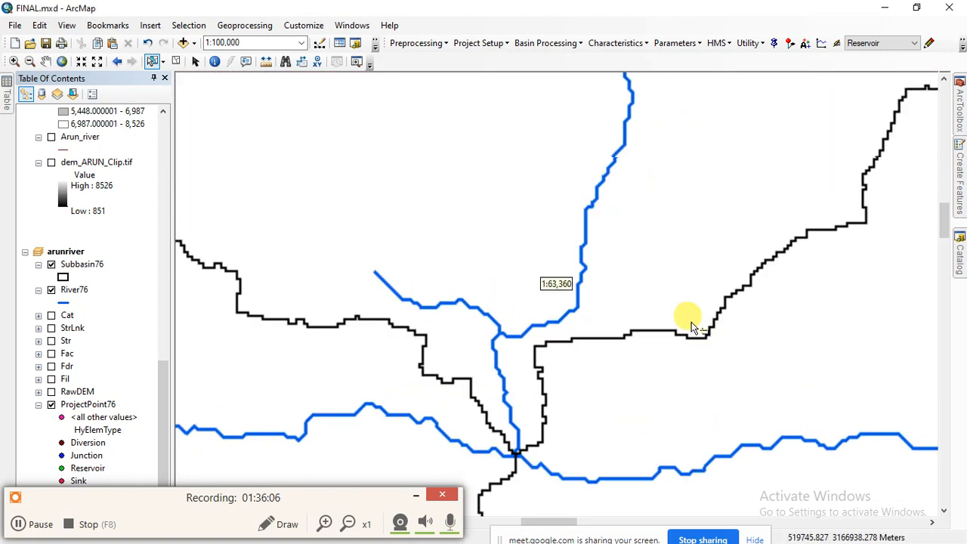
{"action": "scroll", "coordinate": [683, 321], "scroll_direction": "up", "scroll_amount": 2}
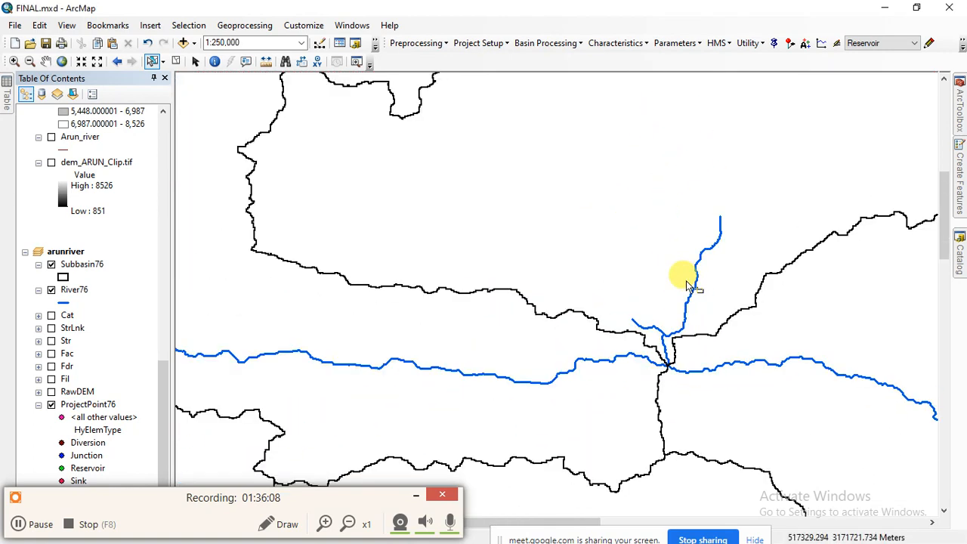
{"action": "scroll", "coordinate": [687, 285], "scroll_direction": "up", "scroll_amount": 2}
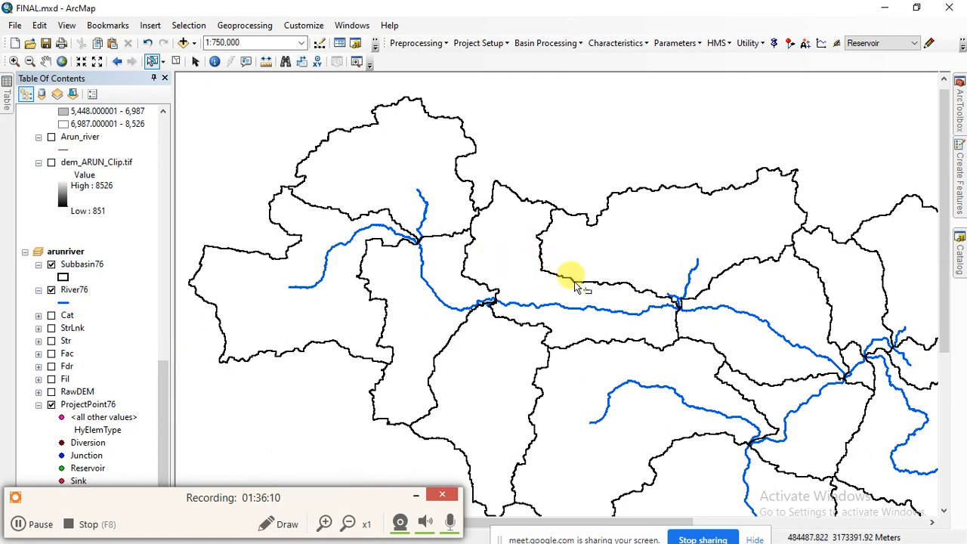
{"action": "scroll", "coordinate": [544, 171], "scroll_direction": "up", "scroll_amount": 1}
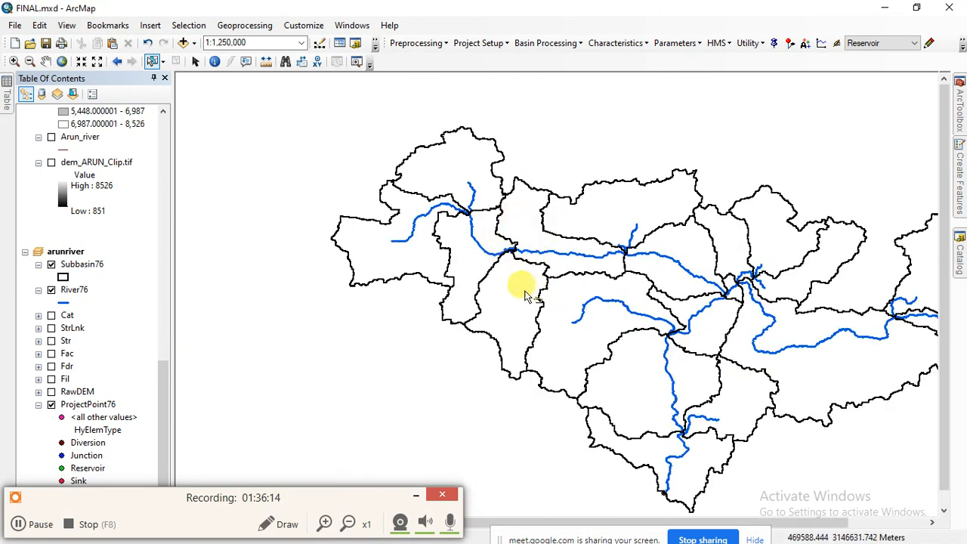
{"action": "scroll", "coordinate": [458, 289], "scroll_direction": "up", "scroll_amount": 1}
{"action": "scroll", "coordinate": [518, 332], "scroll_direction": "down", "scroll_amount": 1}
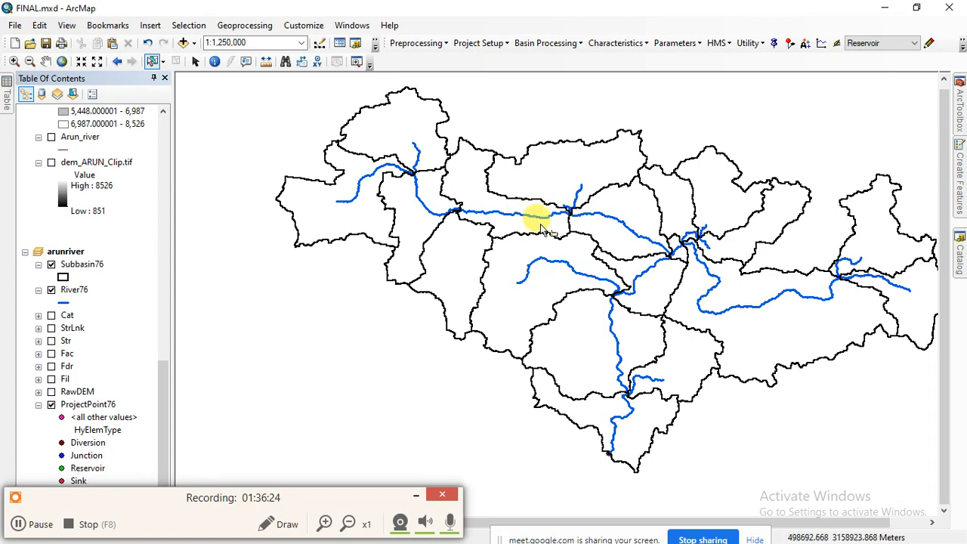
{"action": "scroll", "coordinate": [559, 216], "scroll_direction": "down", "scroll_amount": 1}
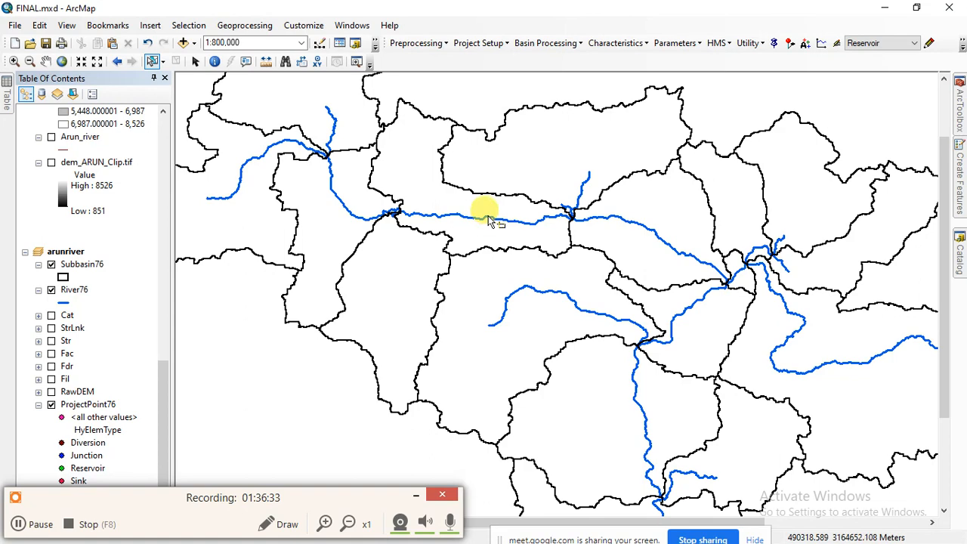
Divide the subbasin west and south of the merged one midway along its main river reach, keeping UserPoint2 as point name and description
{"action": "scroll", "coordinate": [488, 219], "scroll_direction": "up", "scroll_amount": 5}
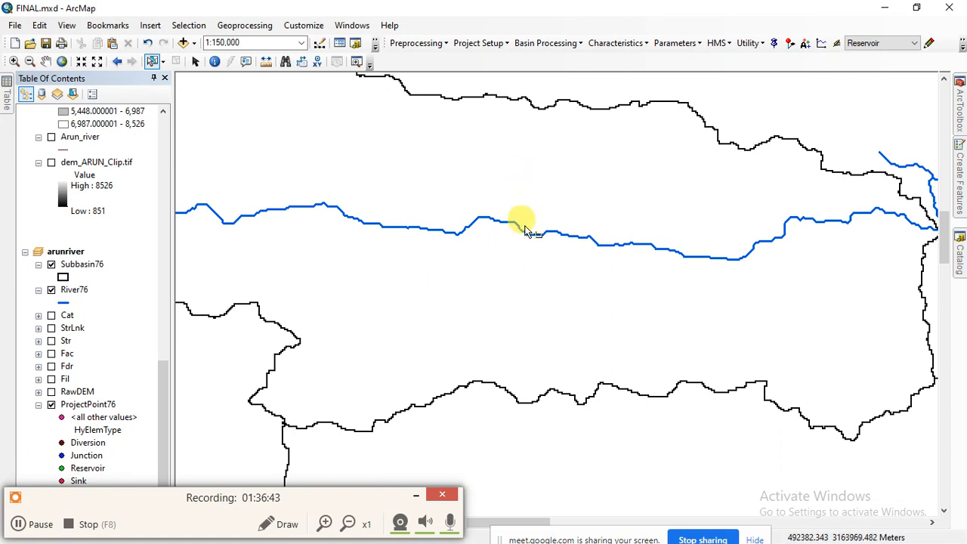
{"action": "scroll", "coordinate": [527, 227], "scroll_direction": "down", "scroll_amount": 3}
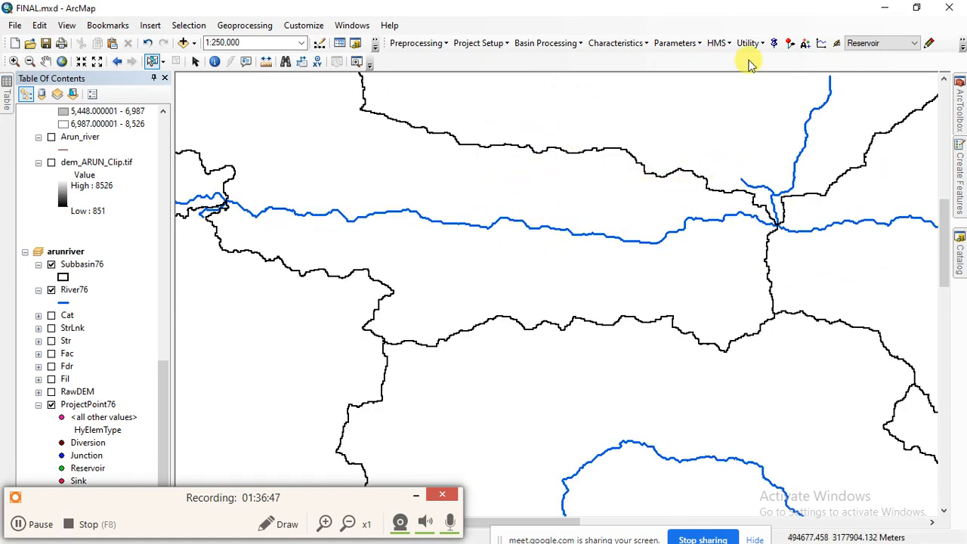
{"action": "left_click", "coordinate": [806, 44]}
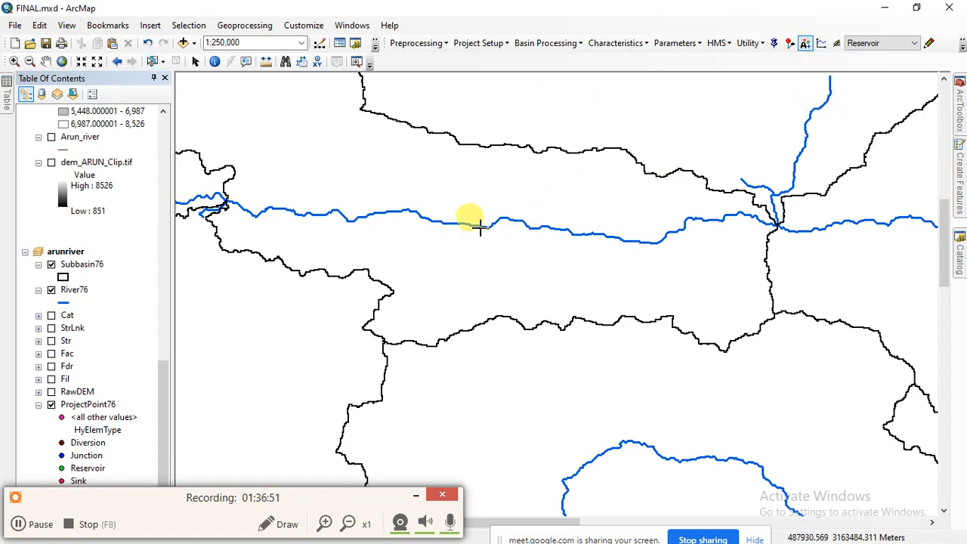
{"action": "left_click", "coordinate": [517, 220]}
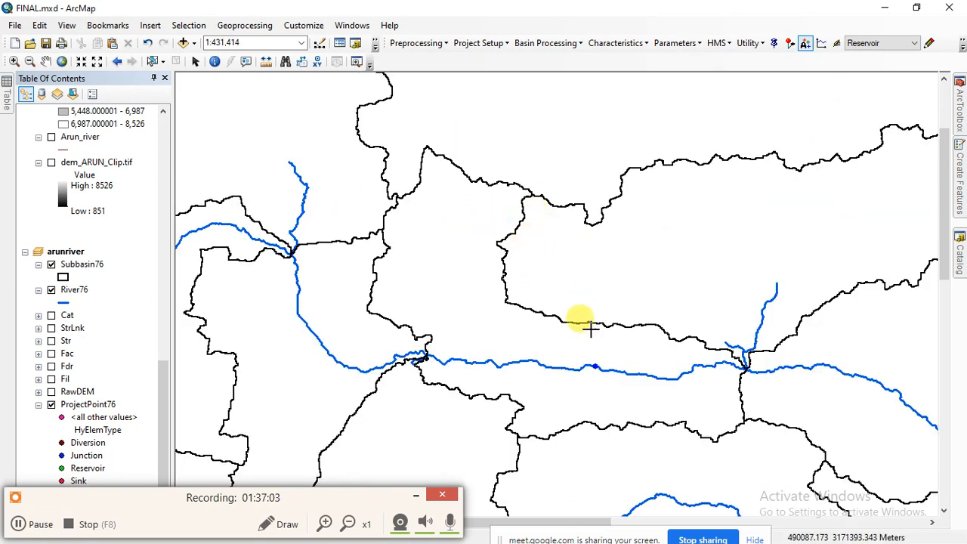
{"action": "left_click", "coordinate": [554, 308]}
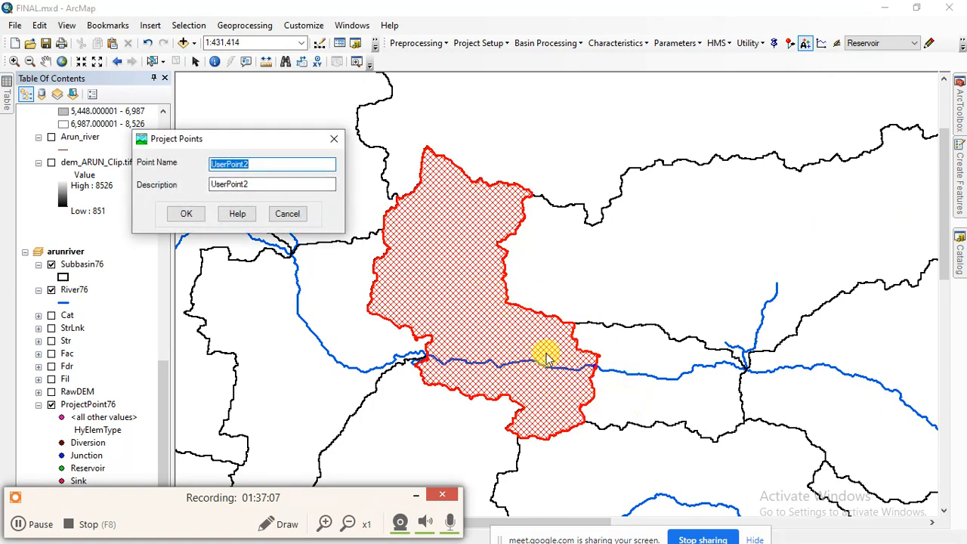
{"action": "left_click", "coordinate": [189, 215]}
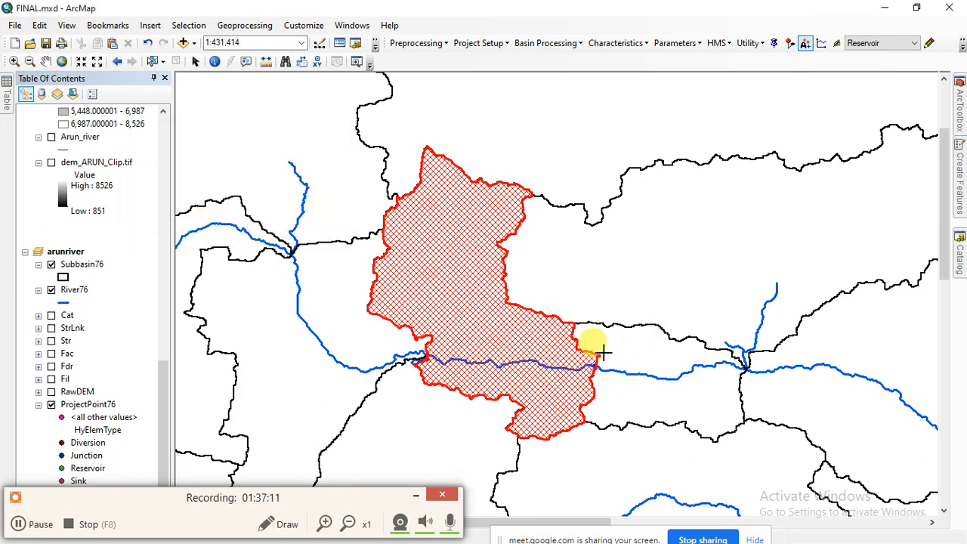
{"action": "scroll", "coordinate": [609, 319], "scroll_direction": "down", "scroll_amount": 2}
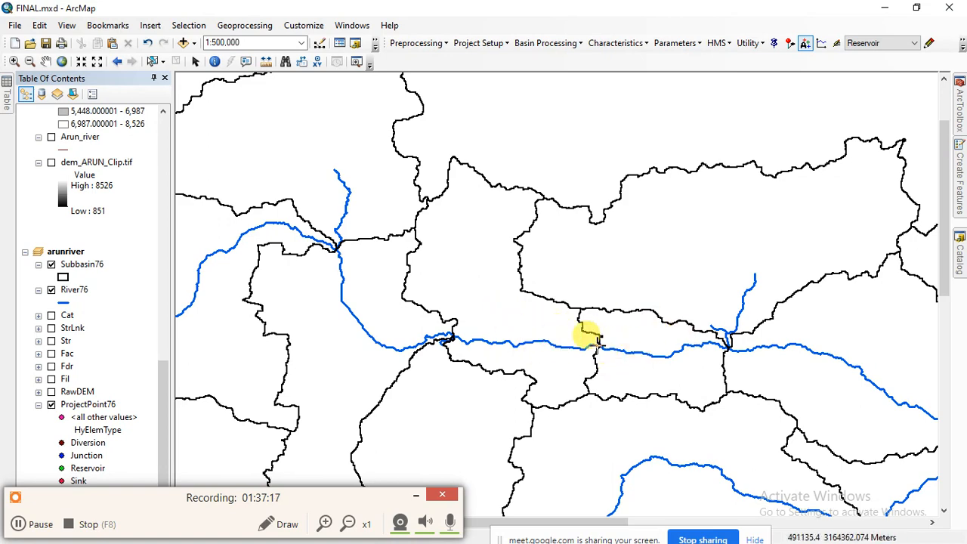
{"action": "scroll", "coordinate": [595, 341], "scroll_direction": "up", "scroll_amount": 2}
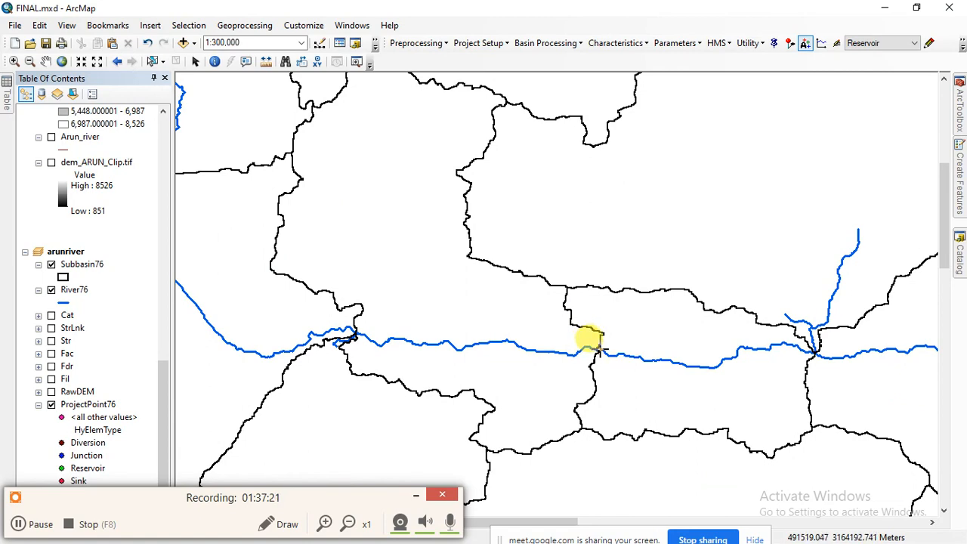
{"action": "scroll", "coordinate": [596, 341], "scroll_direction": "down", "scroll_amount": 2}
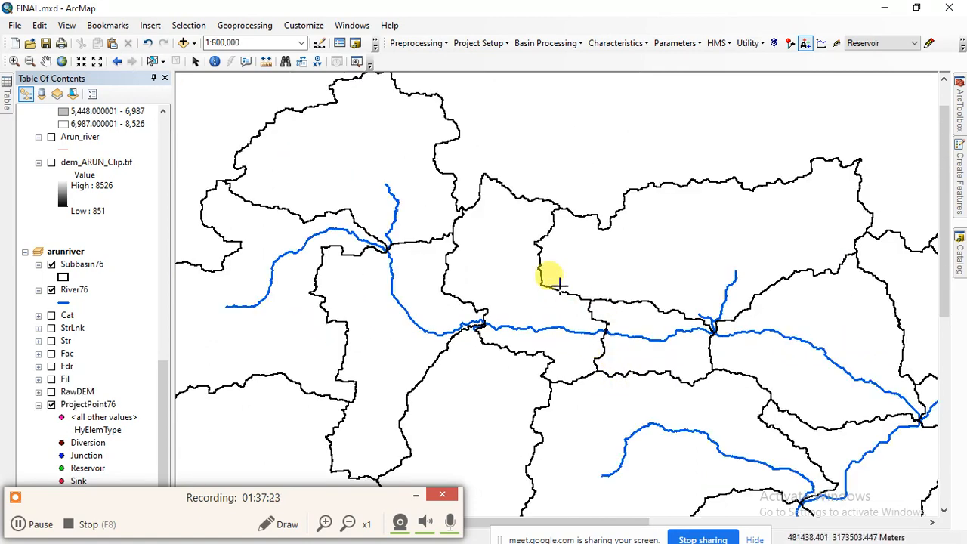
{"action": "scroll", "coordinate": [529, 298], "scroll_direction": "down", "scroll_amount": 1}
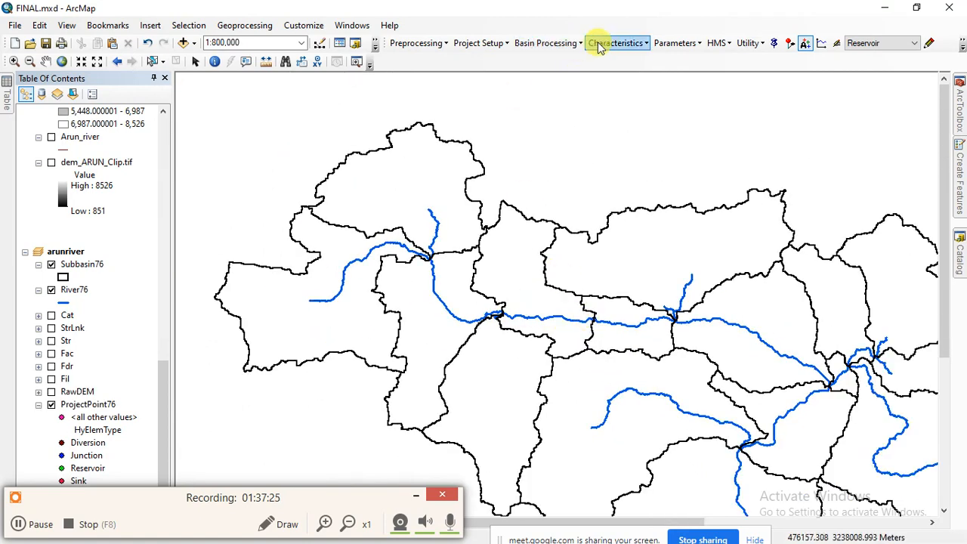
{"action": "left_click", "coordinate": [545, 43]}
{"action": "left_click", "coordinate": [564, 77]}
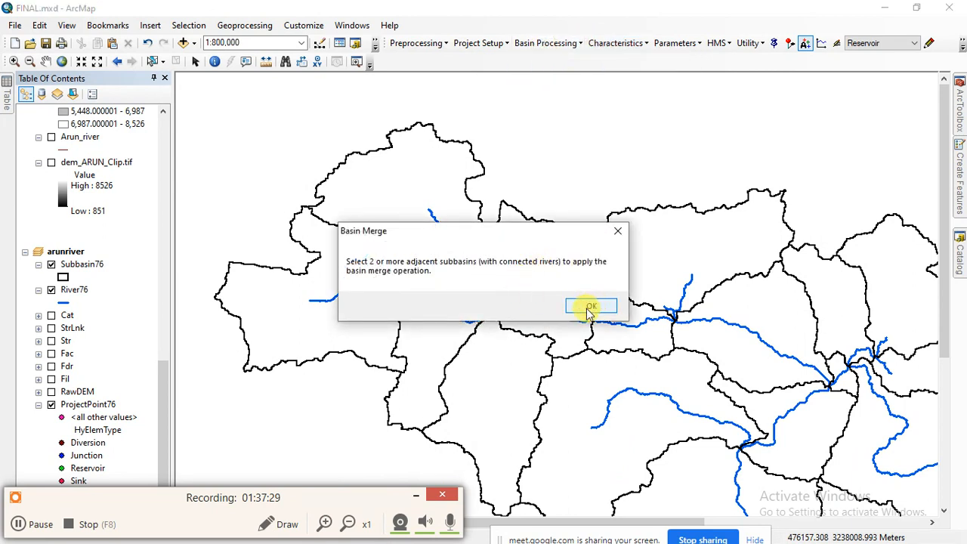
{"action": "left_click", "coordinate": [590, 307]}
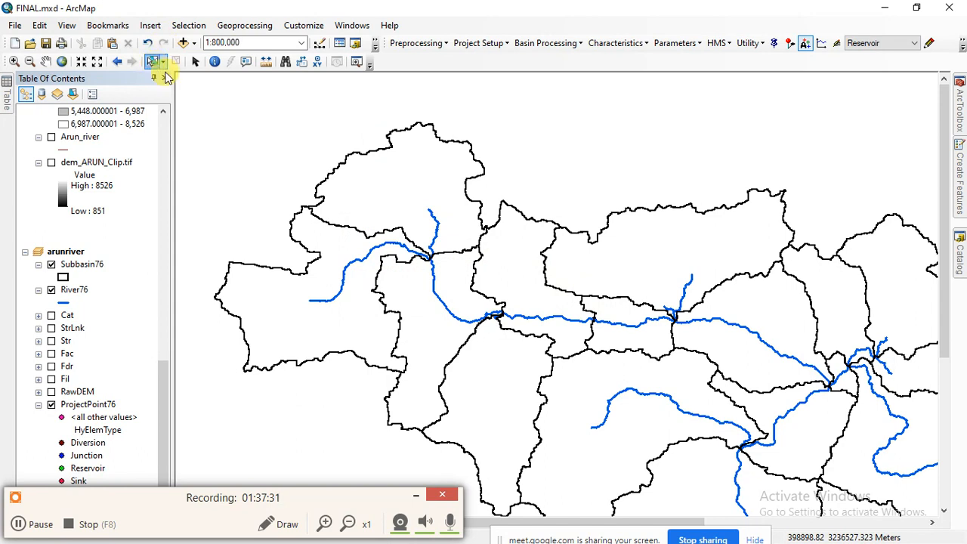
Select the divided subbasin's western and eastern parts along the main river and merge them back with Basin Merge
{"action": "left_click", "coordinate": [524, 257]}
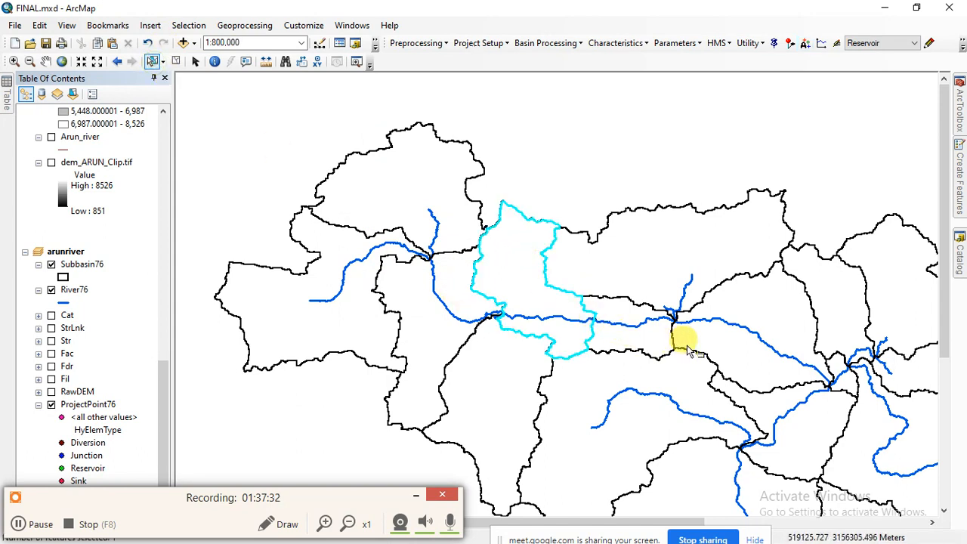
{"action": "left_click", "coordinate": [645, 325], "text": "shift"}
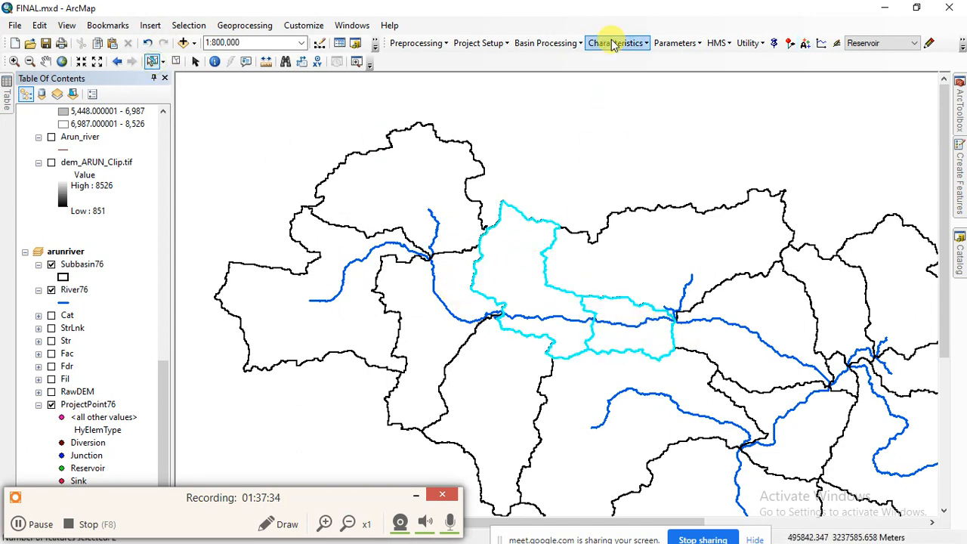
{"action": "left_click", "coordinate": [550, 43]}
{"action": "left_click", "coordinate": [548, 76]}
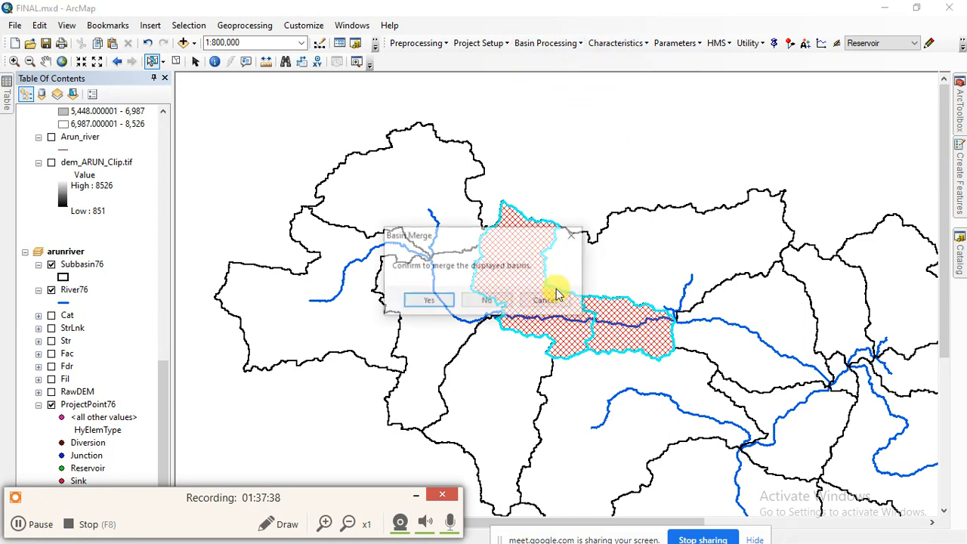
{"action": "left_click", "coordinate": [441, 302]}
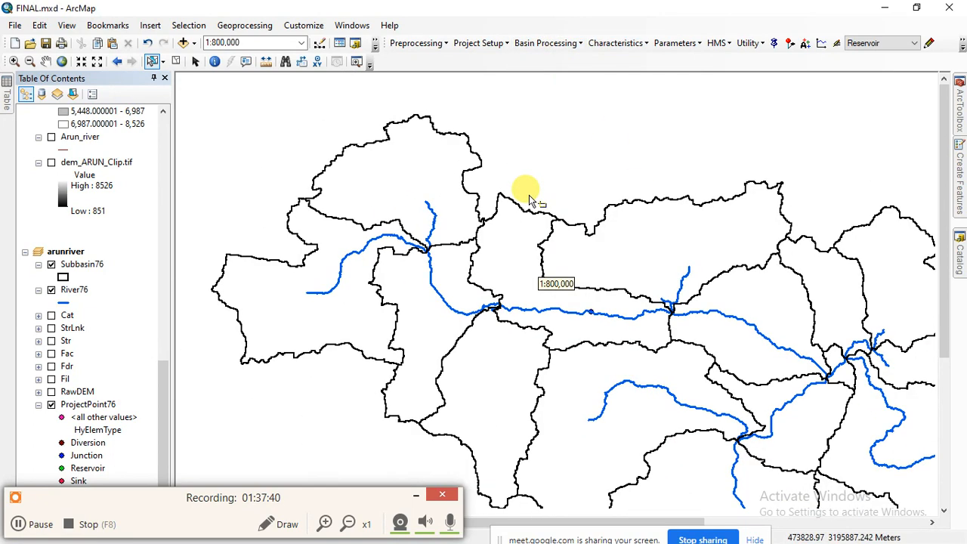
{"action": "scroll", "coordinate": [531, 201], "scroll_direction": "up", "scroll_amount": 4}
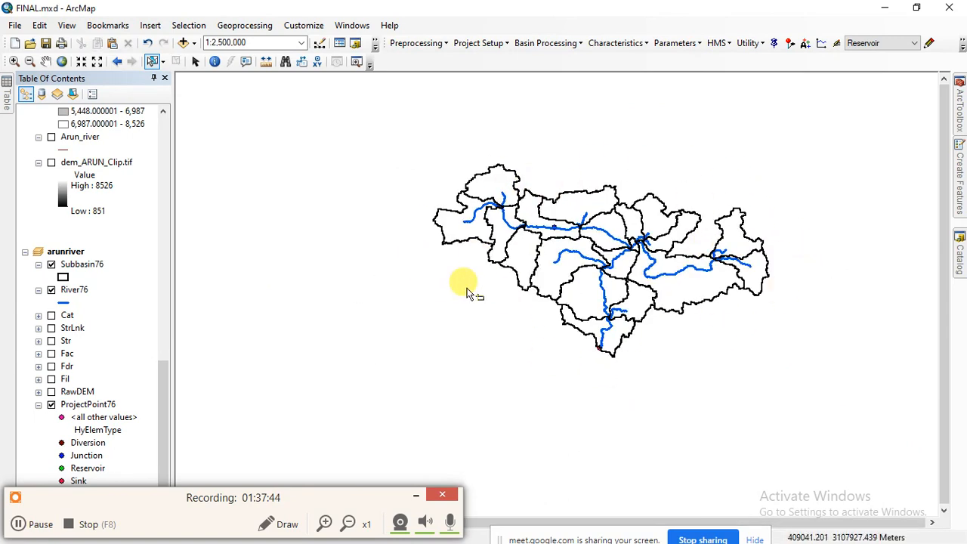
{"action": "scroll", "coordinate": [521, 261], "scroll_direction": "down", "scroll_amount": 2}
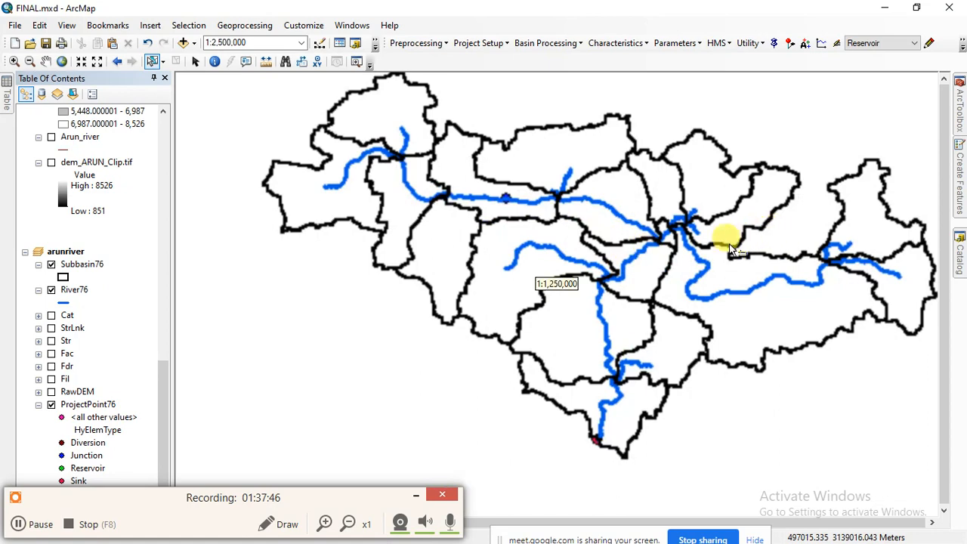
{"action": "scroll", "coordinate": [648, 268], "scroll_direction": "up", "scroll_amount": 1}
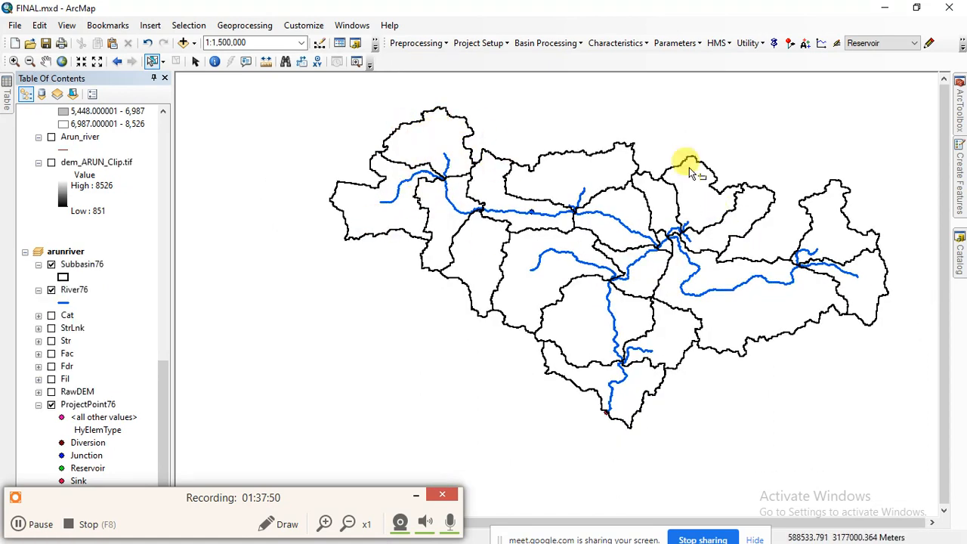
Open the attribute table of the Subbasin76 layer and bring its last fields into view
{"action": "right_click", "coordinate": [81, 270]}
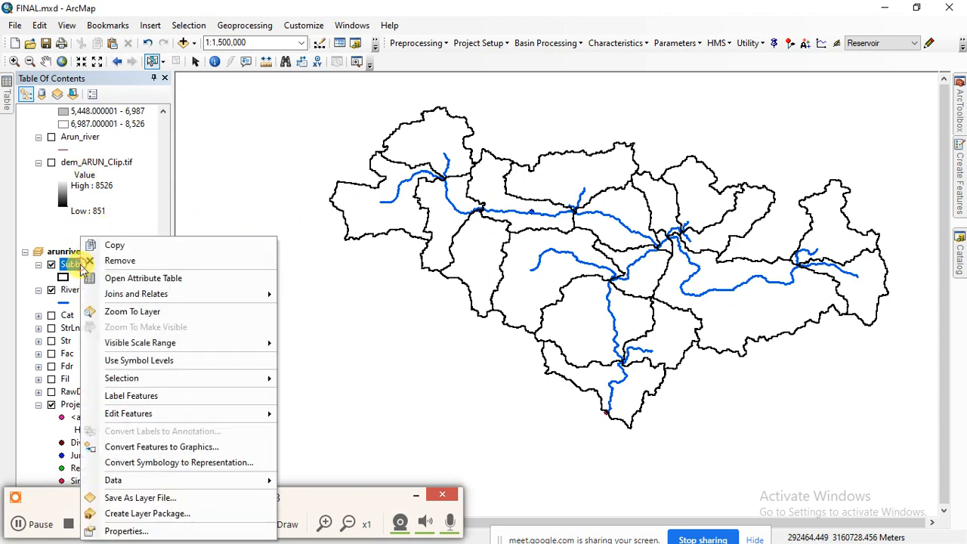
{"action": "left_click", "coordinate": [139, 284]}
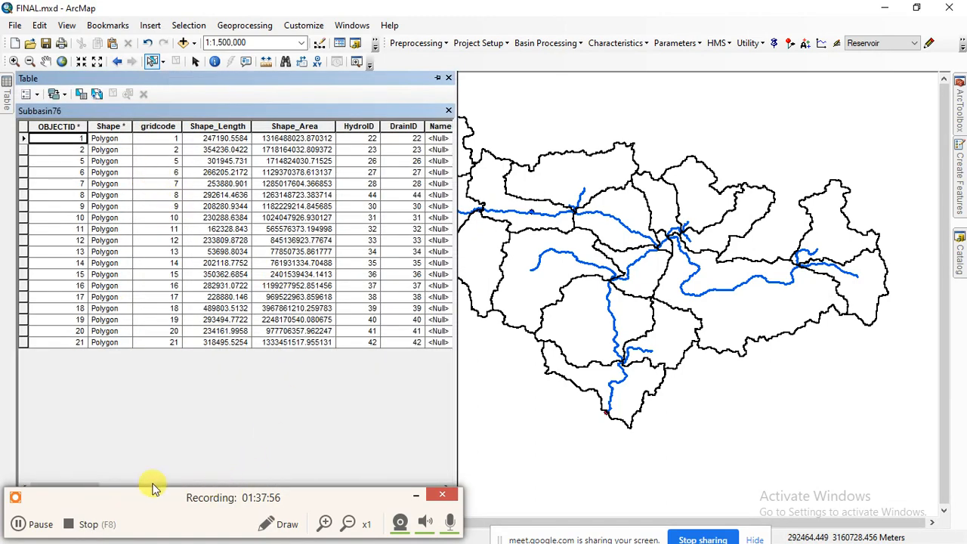
{"action": "left_click_drag", "start_coordinate": [168, 513], "coordinate": [746, 521]}
{"action": "left_click_drag", "start_coordinate": [76, 488], "coordinate": [5, 533]}
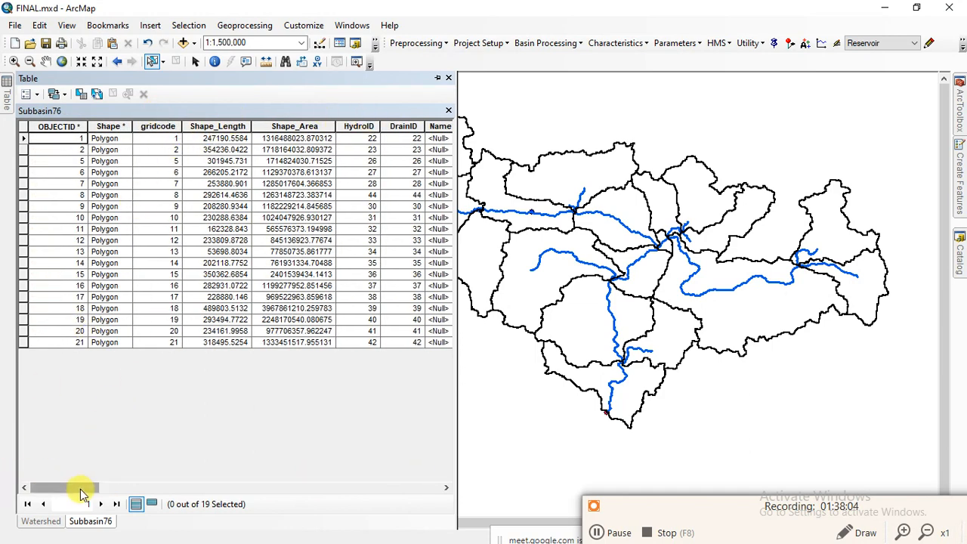
{"action": "left_click_drag", "start_coordinate": [78, 489], "coordinate": [423, 496]}
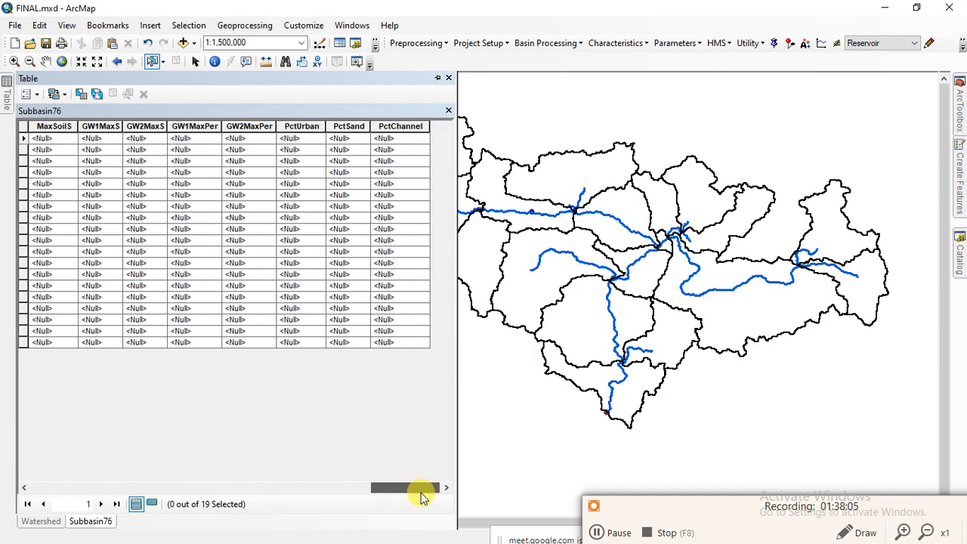
{"action": "left_click", "coordinate": [30, 94]}
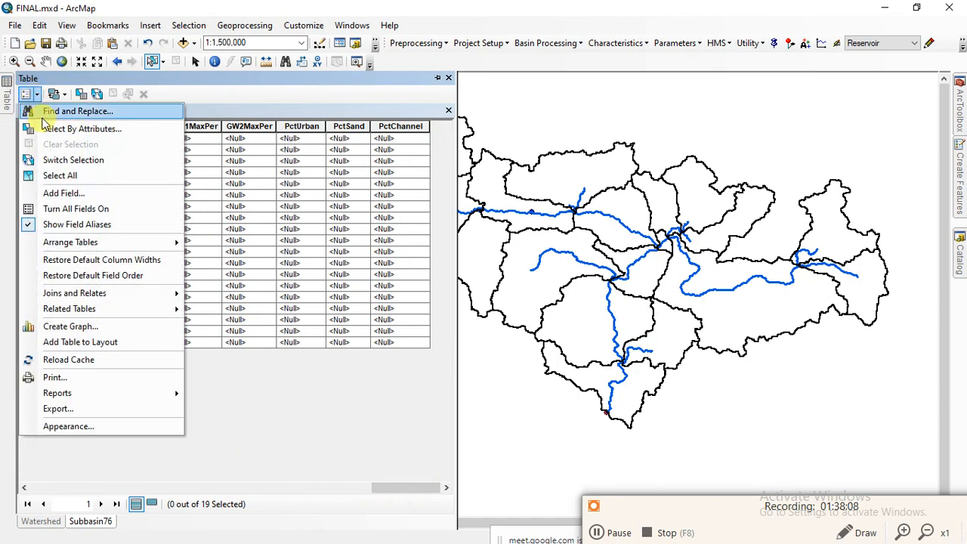
{"action": "left_click", "coordinate": [66, 176]}
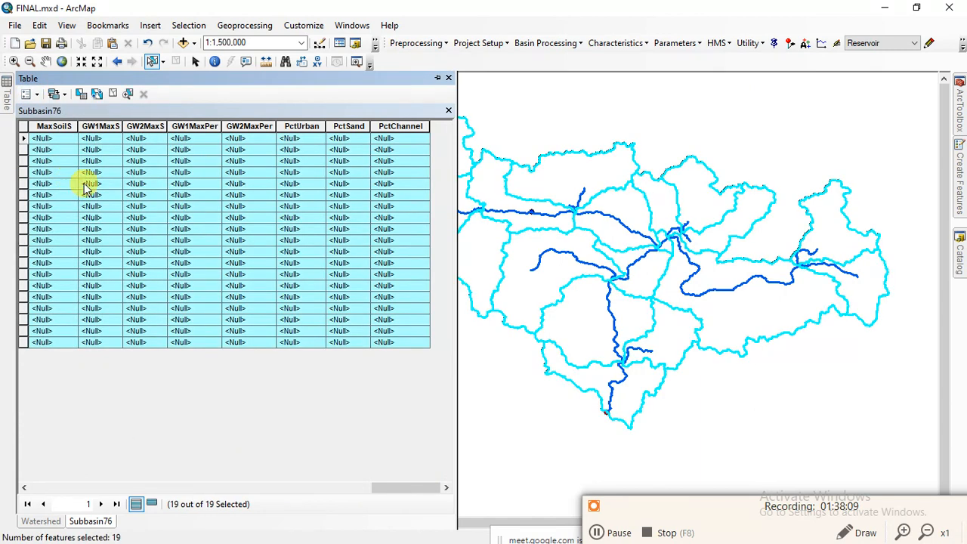
{"action": "left_click", "coordinate": [111, 95]}
Add a Short Integer field named Subbasin to the Subbasin76 attribute table
{"action": "left_click", "coordinate": [38, 96]}
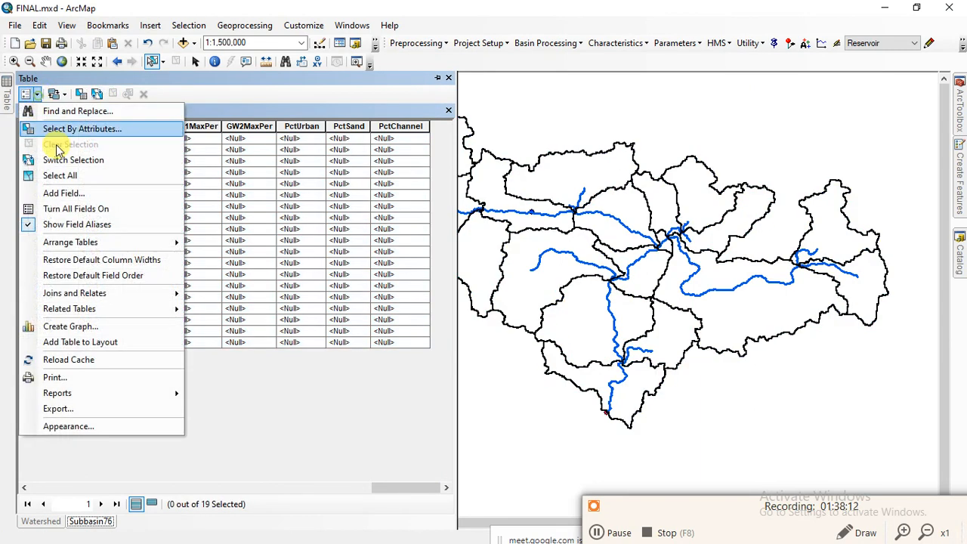
{"action": "left_click", "coordinate": [69, 191]}
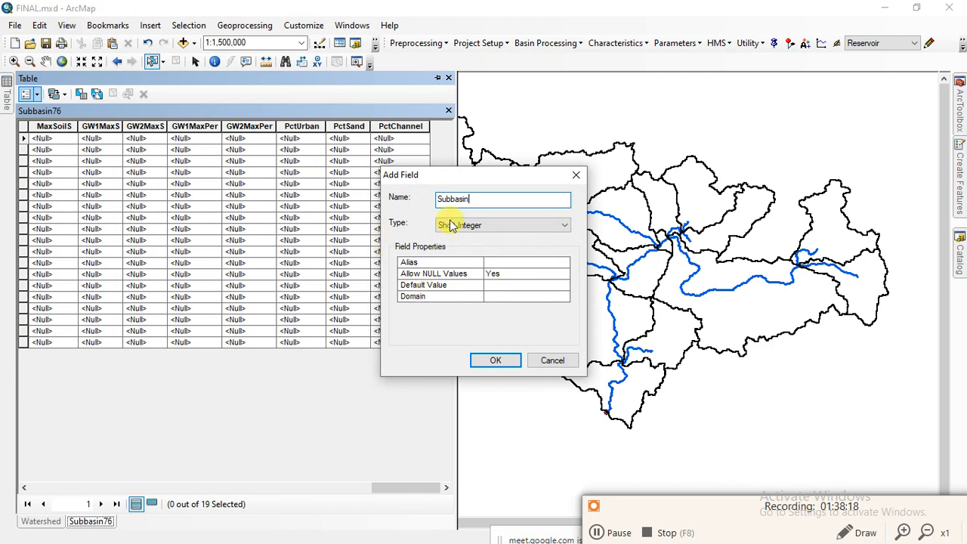
{"action": "left_click", "coordinate": [495, 360]}
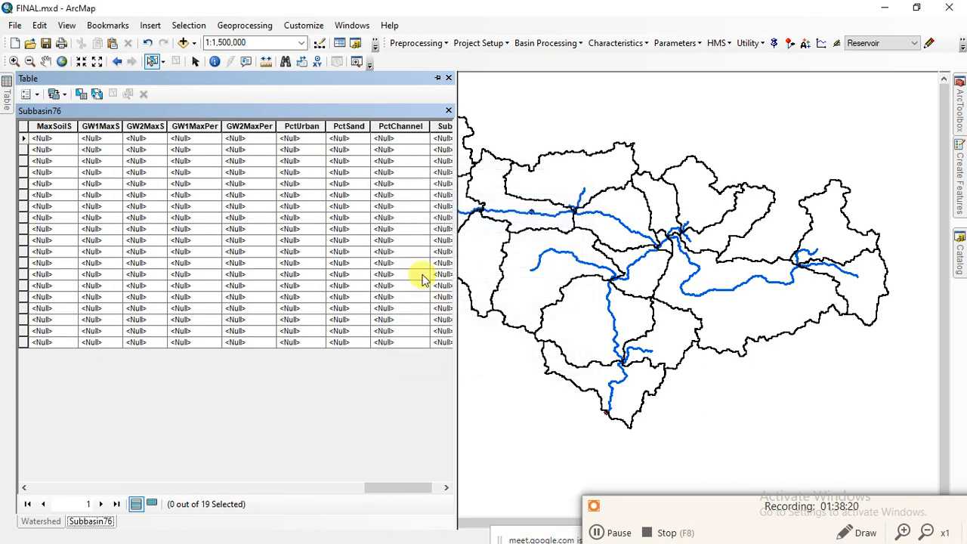
{"action": "left_click_drag", "start_coordinate": [374, 488], "coordinate": [401, 487]}
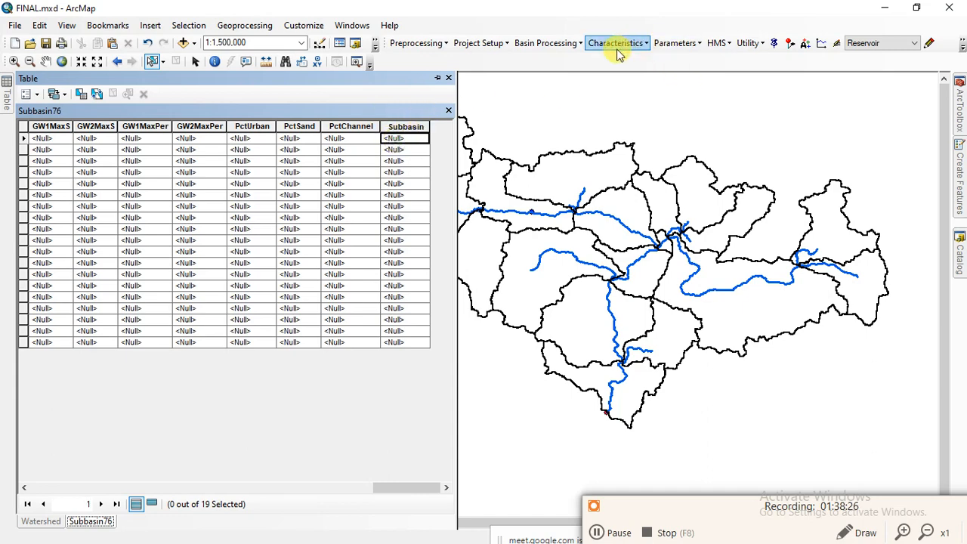
Enable the Editor toolbar and start an edit session on the Subbasin76 layer
{"action": "right_click", "coordinate": [576, 56]}
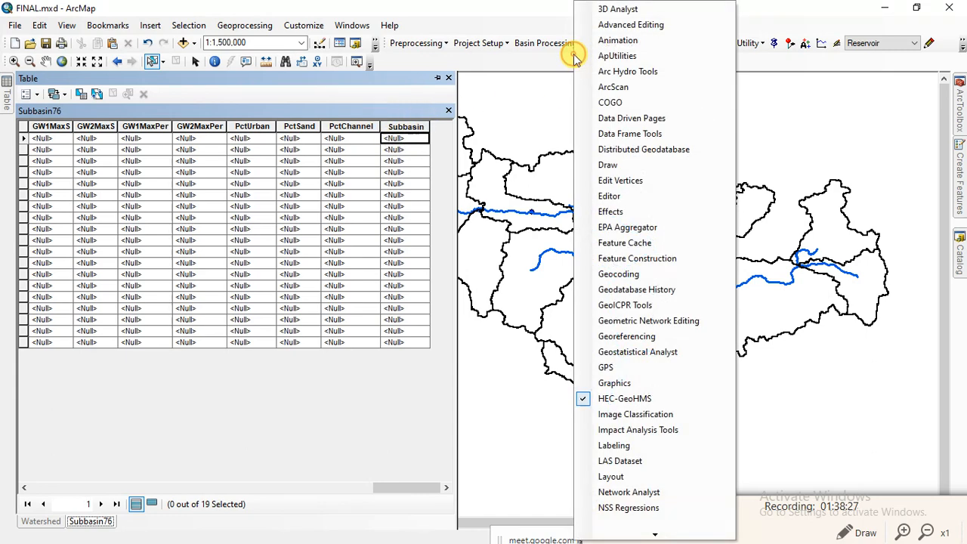
{"action": "left_click", "coordinate": [608, 196]}
{"action": "left_click", "coordinate": [774, 43]}
{"action": "left_click", "coordinate": [782, 61]}
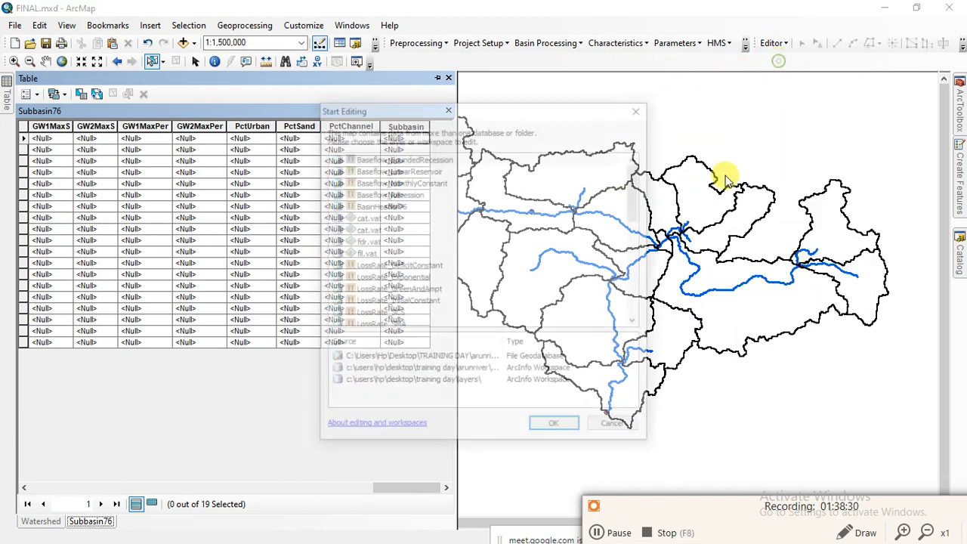
{"action": "left_click_drag", "start_coordinate": [539, 111], "coordinate": [644, 106]}
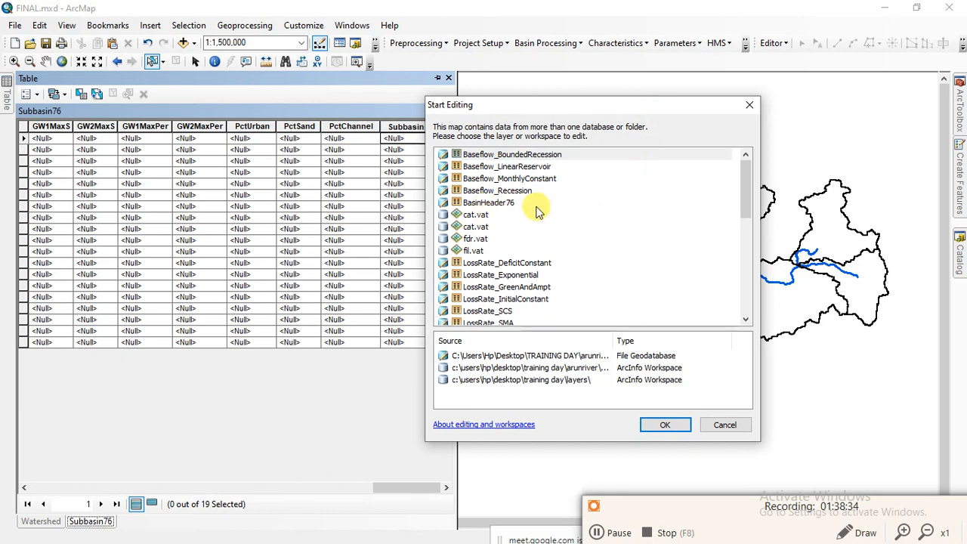
{"action": "scroll", "coordinate": [529, 219], "scroll_direction": "down", "scroll_amount": 3}
{"action": "scroll", "coordinate": [495, 243], "scroll_direction": "down", "scroll_amount": 2}
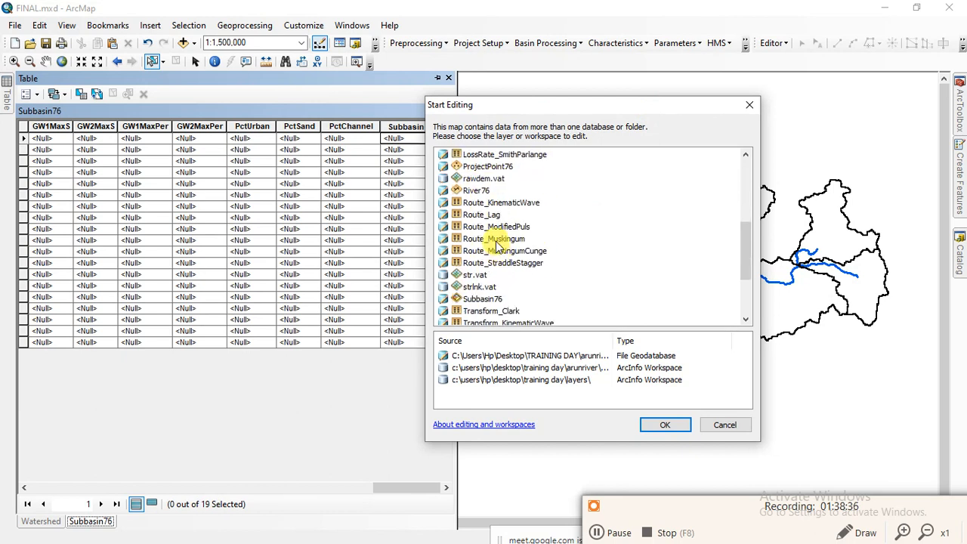
{"action": "scroll", "coordinate": [496, 243], "scroll_direction": "up", "scroll_amount": 1}
{"action": "scroll", "coordinate": [495, 248], "scroll_direction": "down", "scroll_amount": 2}
{"action": "scroll", "coordinate": [498, 249], "scroll_direction": "up", "scroll_amount": 1}
{"action": "scroll", "coordinate": [505, 265], "scroll_direction": "down", "scroll_amount": 2}
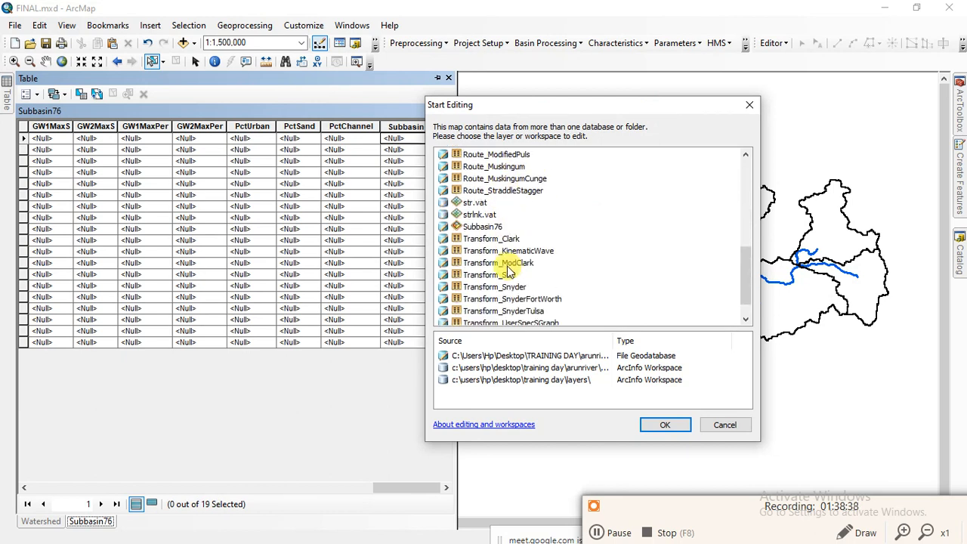
{"action": "left_click", "coordinate": [483, 227]}
{"action": "left_click", "coordinate": [665, 424]}
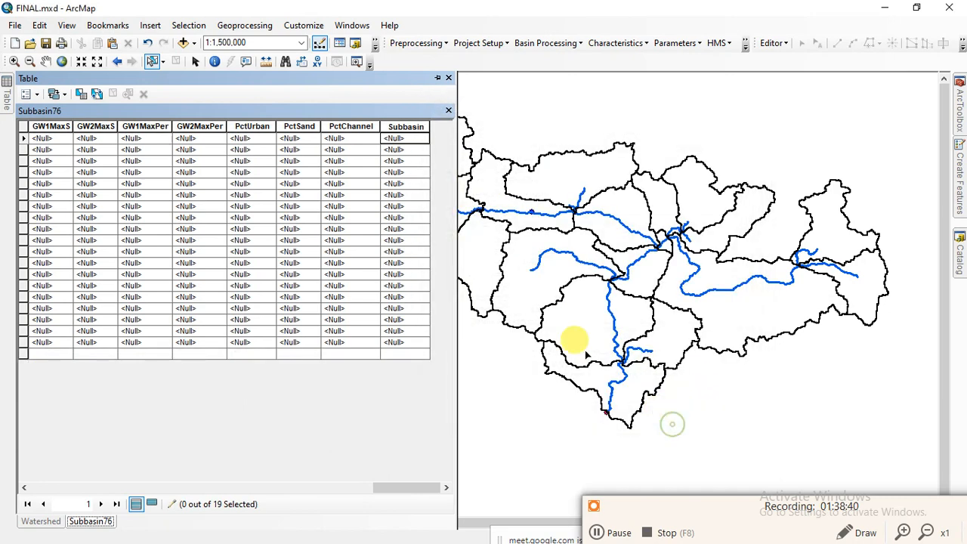
Number the Subbasin76 records in sequence from 1 to 19 in the Subbasin field
{"action": "left_click", "coordinate": [393, 138]}
{"action": "type", "text": "1"}
{"action": "key", "text": "Return"}
{"action": "type", "text": "2"}
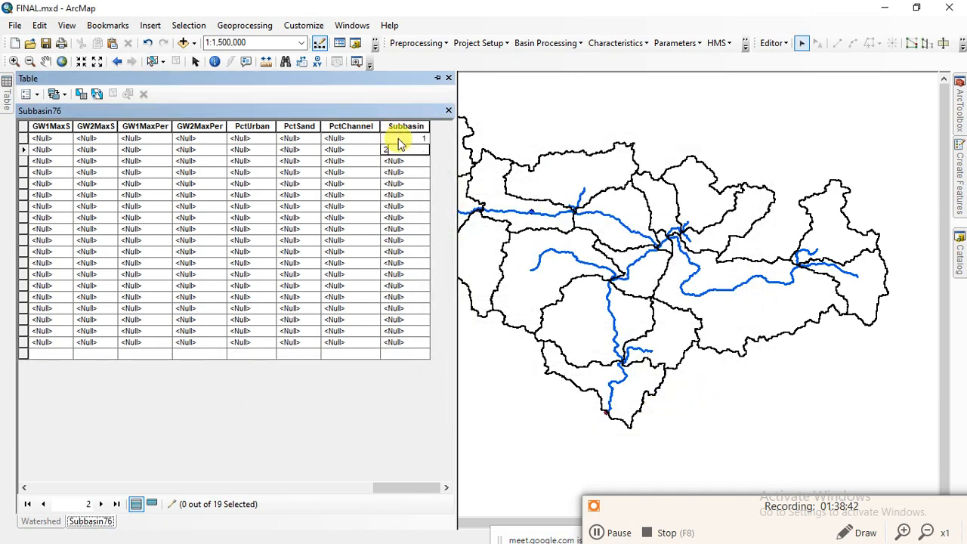
{"action": "type", "text": "4 5 6 7 8 9"}
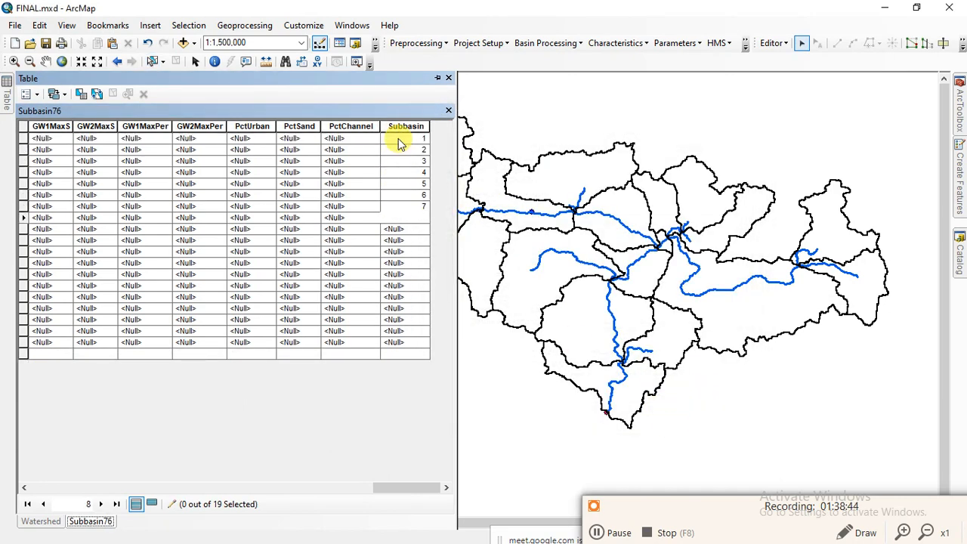
{"action": "key", "text": "Down"}
{"action": "type", "text": "0"}
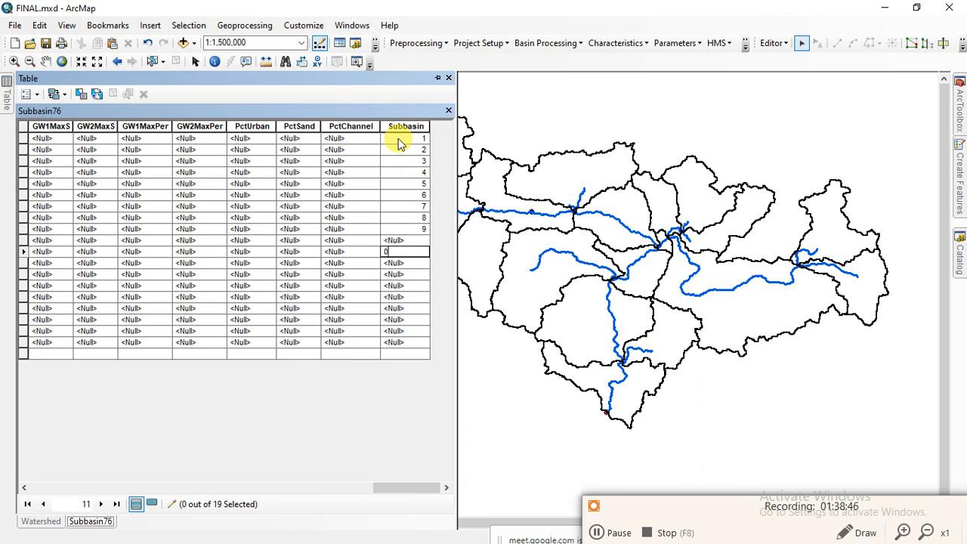
{"action": "key", "text": "Up"}
{"action": "type", "text": "10"}
{"action": "key", "text": "Return"}
{"action": "type", "text": "11"}
{"action": "key", "text": "Return"}
{"action": "type", "text": "12"}
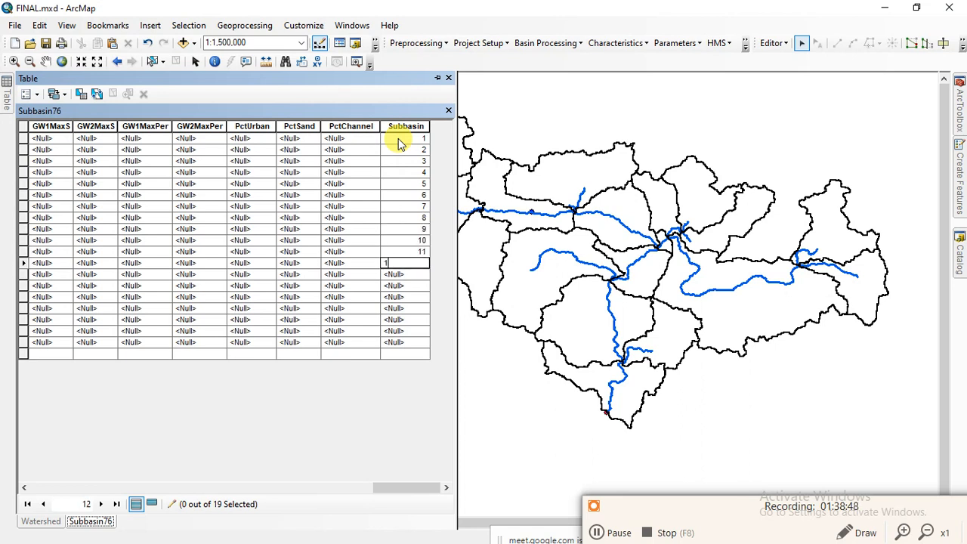
{"action": "key", "text": "Return"}
{"action": "type", "text": "13"}
{"action": "key", "text": "Return"}
{"action": "type", "text": "14"}
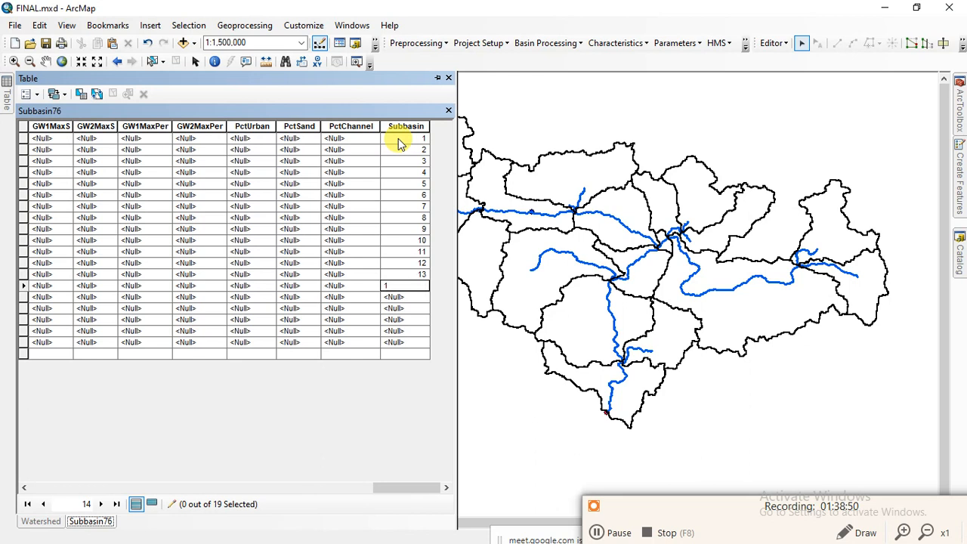
{"action": "key", "text": "Return"}
{"action": "type", "text": "15"}
{"action": "key", "text": "Return"}
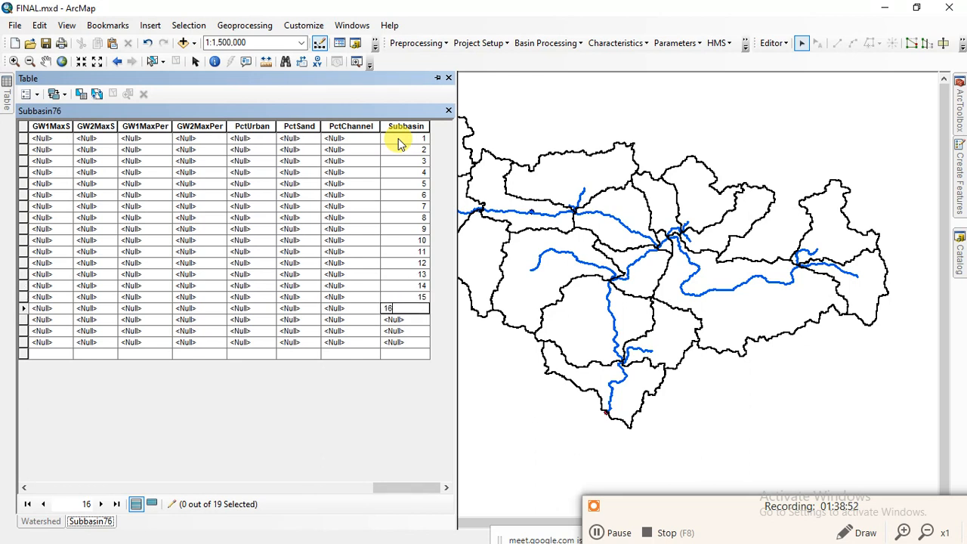
{"action": "type", "text": "1"}
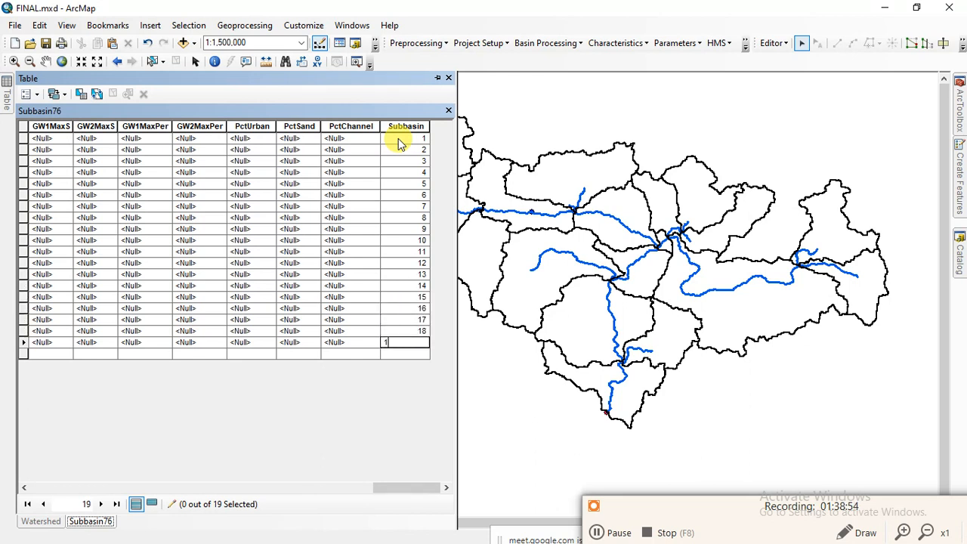
{"action": "type", "text": "9"}
{"action": "key", "text": "Return"}
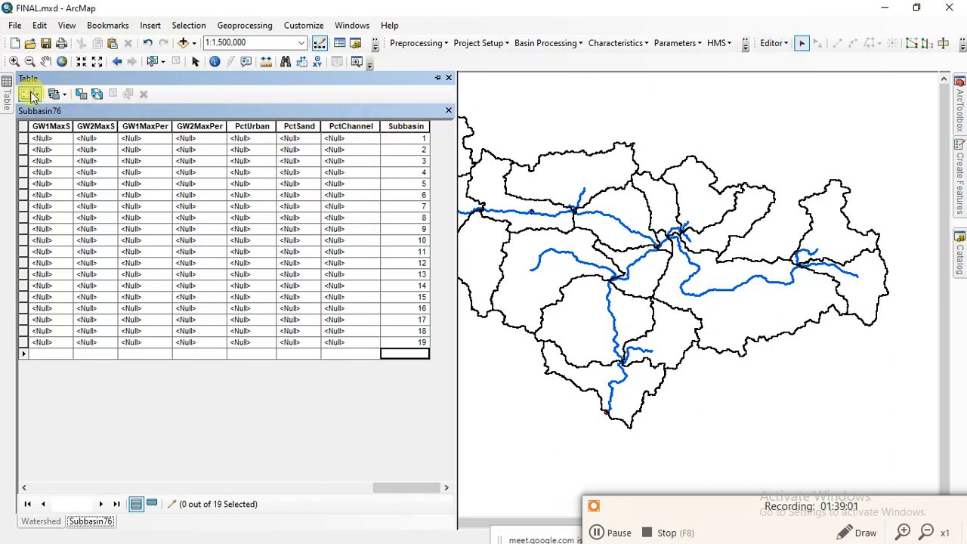
Stop the edit session, saving the edits, and close the Subbasin76 attribute table
{"action": "left_click", "coordinate": [771, 43]}
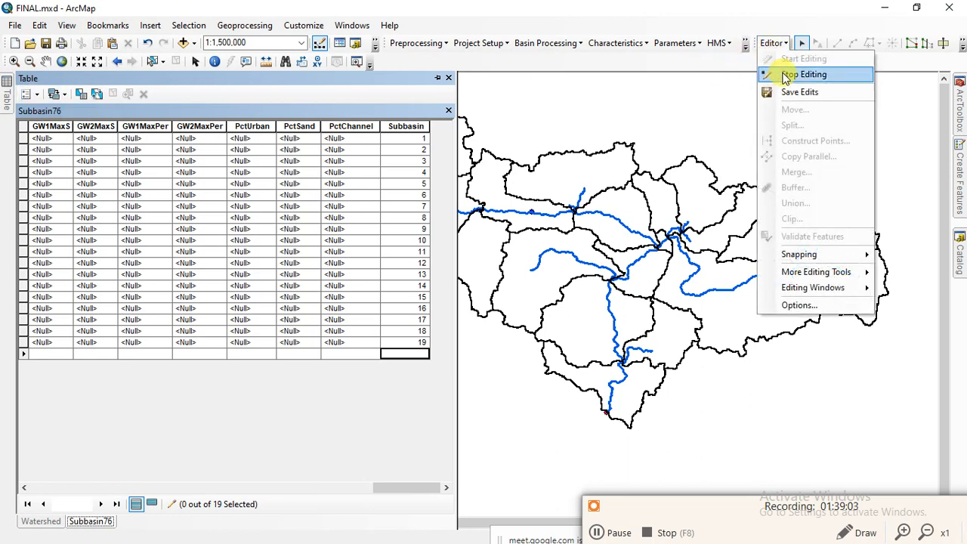
{"action": "left_click", "coordinate": [785, 76]}
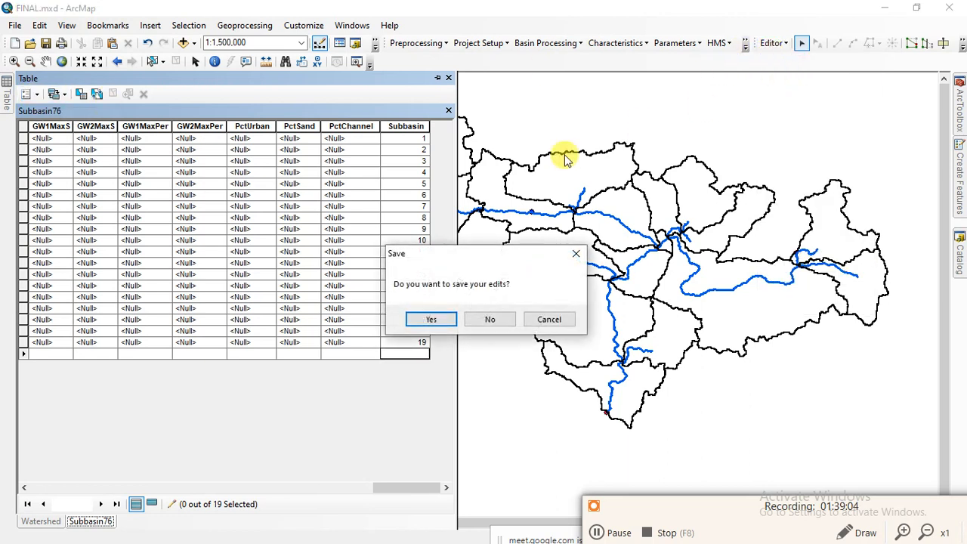
{"action": "left_click", "coordinate": [431, 320]}
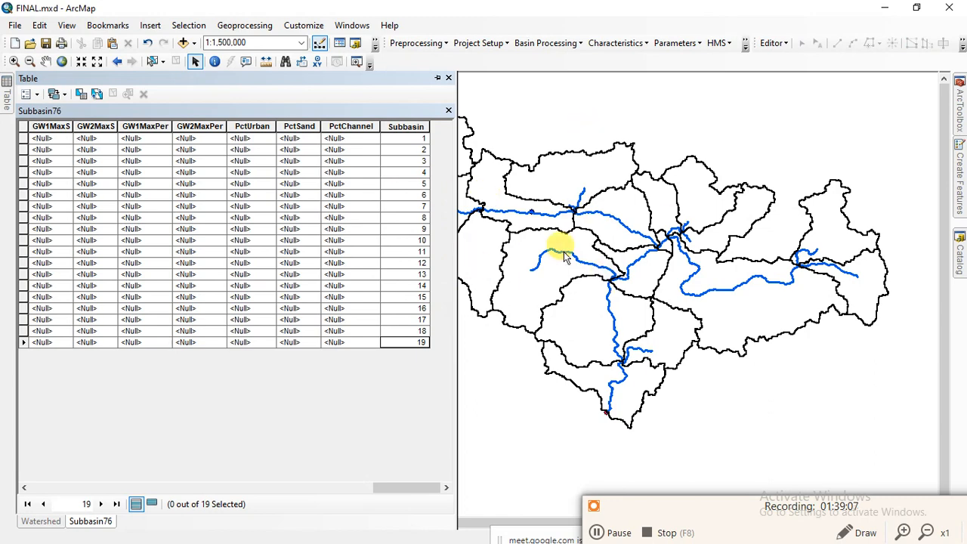
{"action": "left_click", "coordinate": [448, 78]}
Set the label field of the Subbasin76 layer to Subbasin in its layer properties
{"action": "left_click", "coordinate": [73, 268]}
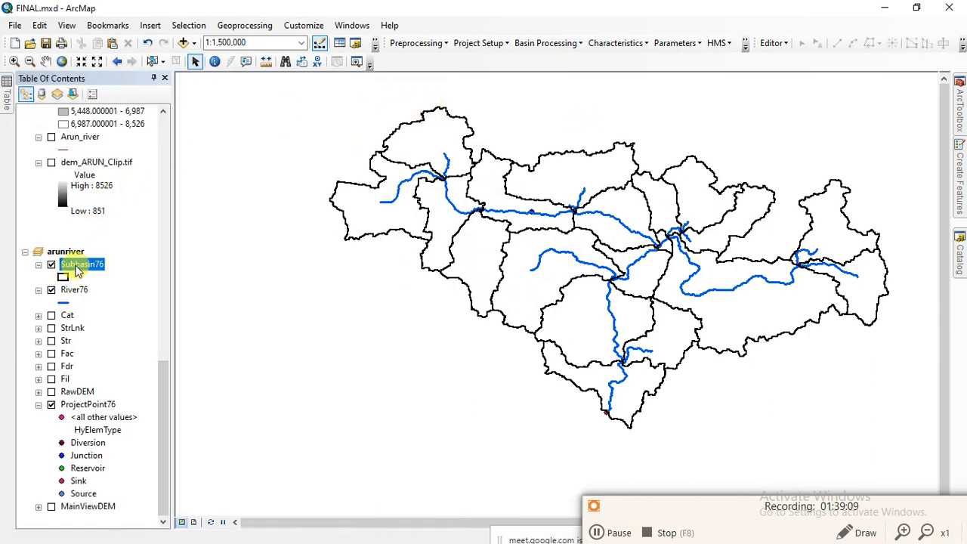
{"action": "right_click", "coordinate": [76, 270]}
{"action": "left_click", "coordinate": [132, 527]}
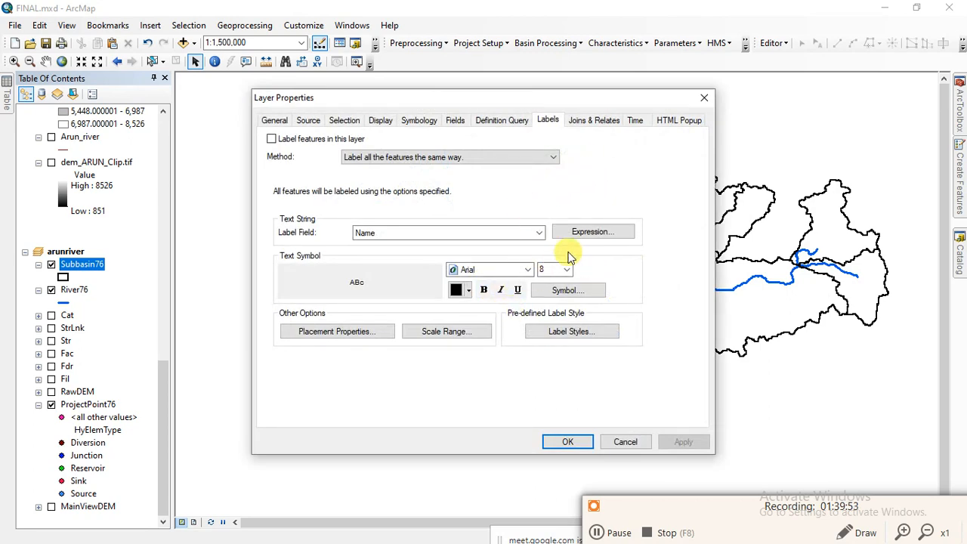
{"action": "left_click", "coordinate": [543, 235]}
{"action": "scroll", "coordinate": [457, 397], "scroll_direction": "down", "scroll_amount": 8}
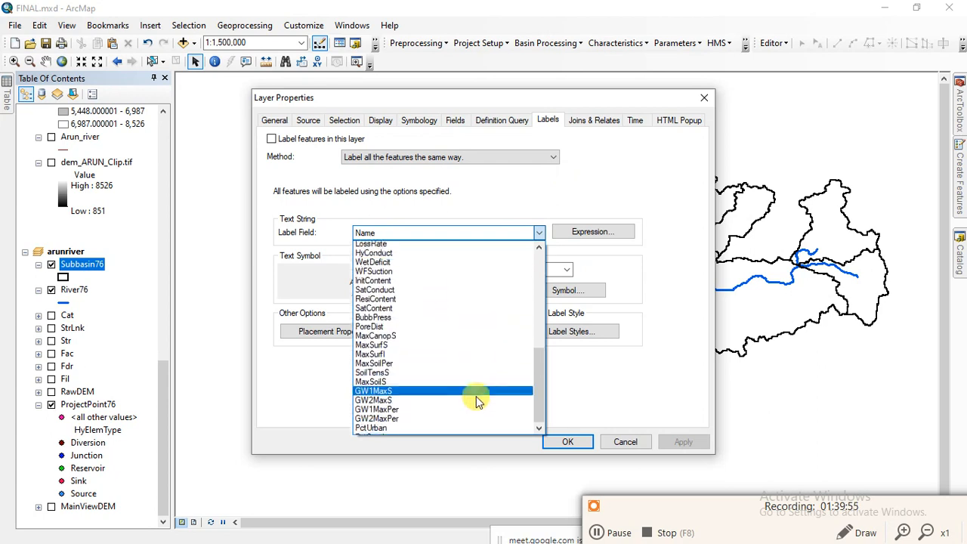
{"action": "left_click", "coordinate": [410, 430]}
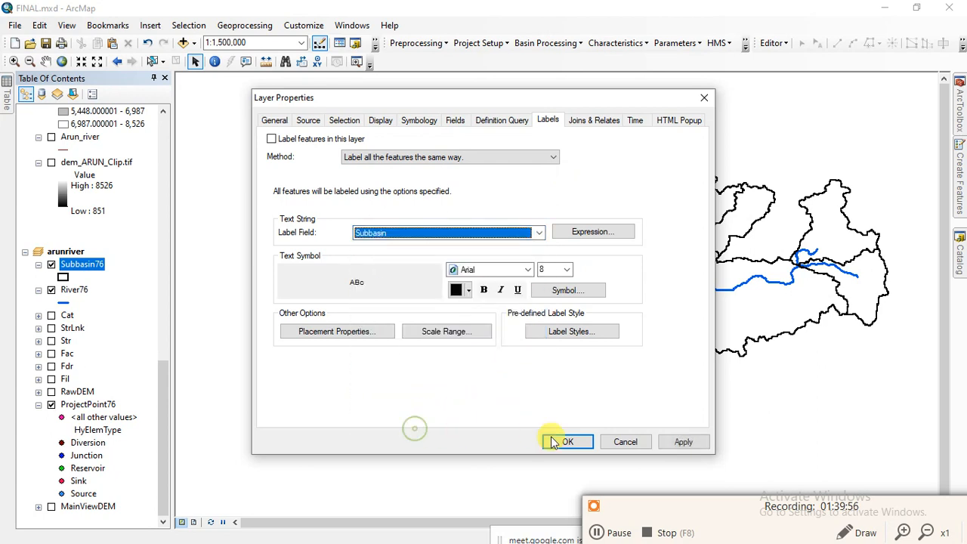
{"action": "left_click", "coordinate": [683, 443]}
{"action": "left_click", "coordinate": [568, 443]}
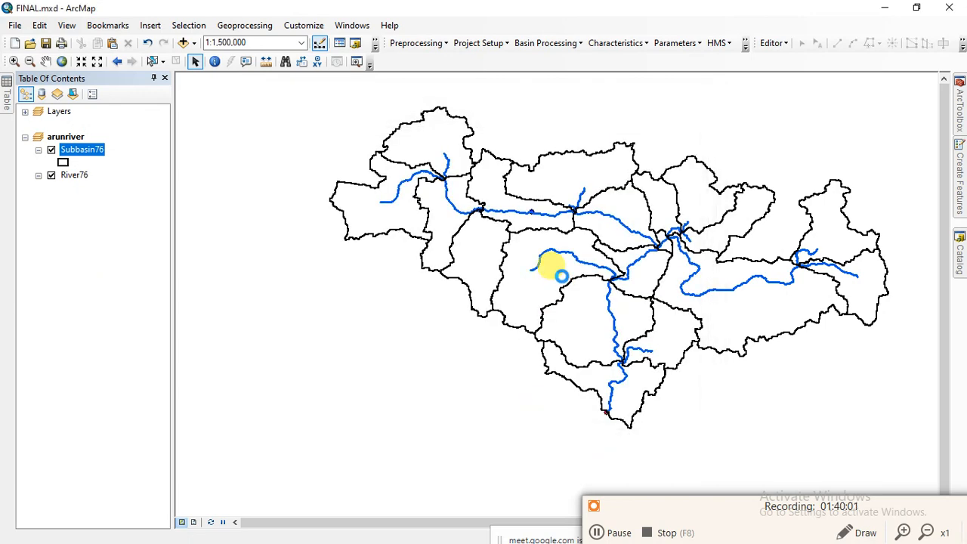
{"action": "scroll", "coordinate": [434, 123], "scroll_direction": "down", "scroll_amount": 3}
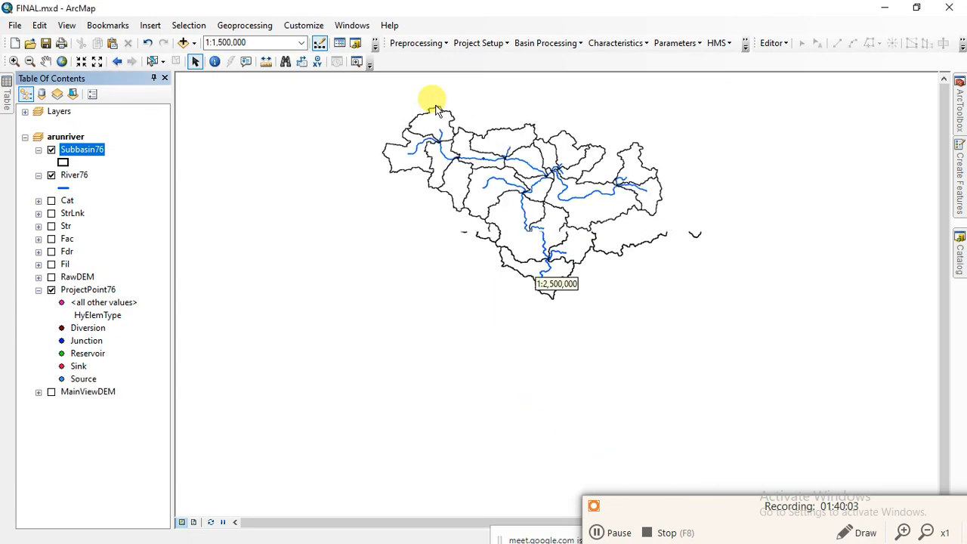
{"action": "scroll", "coordinate": [452, 176], "scroll_direction": "down", "scroll_amount": 2}
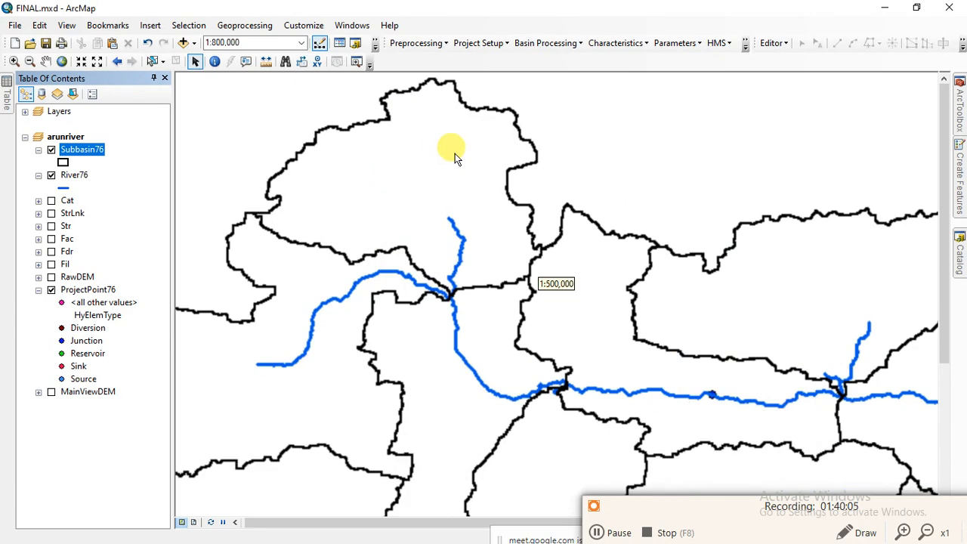
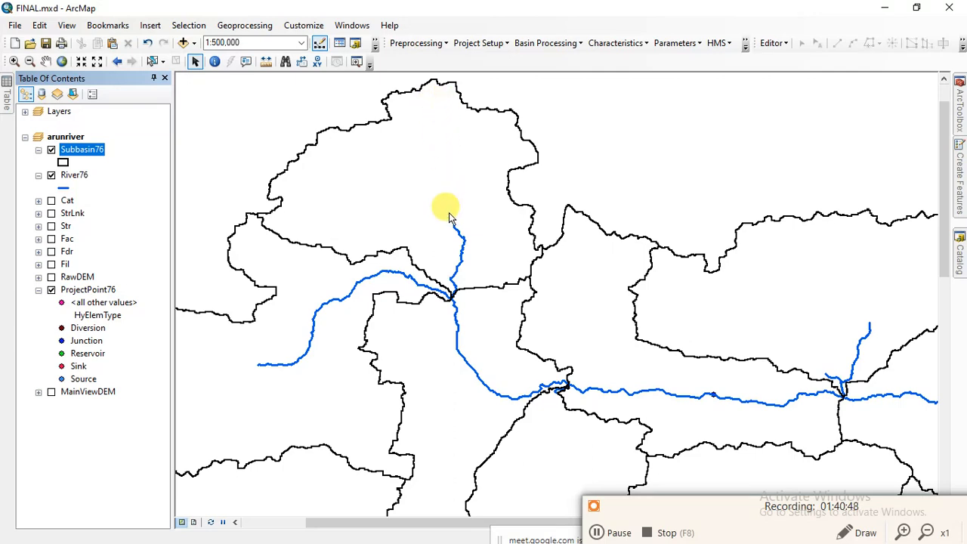
Turn on feature labels for the Subbasin76 layer so the subbasin numbers are drawn across the whole basin
{"action": "scroll", "coordinate": [449, 177], "scroll_direction": "up", "scroll_amount": 2}
{"action": "scroll", "coordinate": [446, 195], "scroll_direction": "down", "scroll_amount": 3}
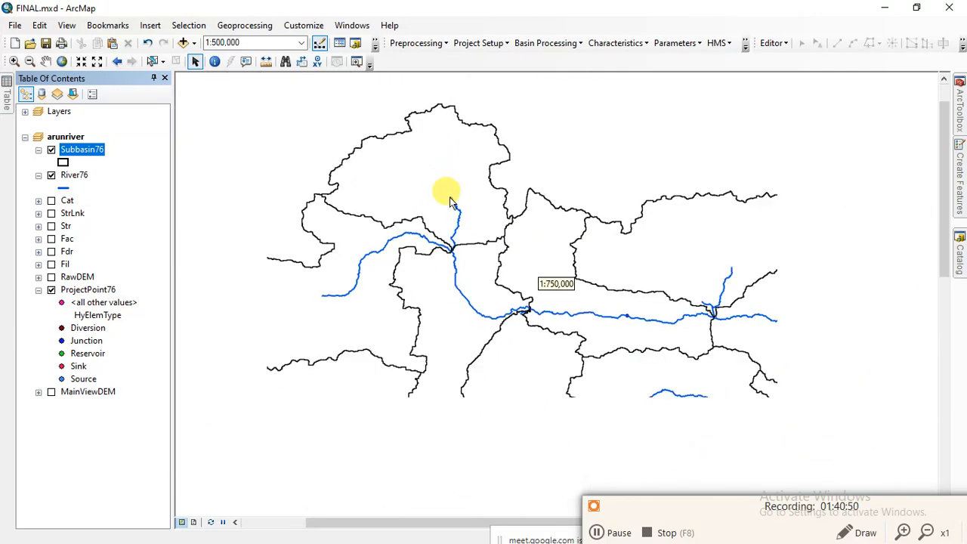
{"action": "scroll", "coordinate": [464, 211], "scroll_direction": "down", "scroll_amount": 2}
{"action": "scroll", "coordinate": [455, 189], "scroll_direction": "down", "scroll_amount": 2}
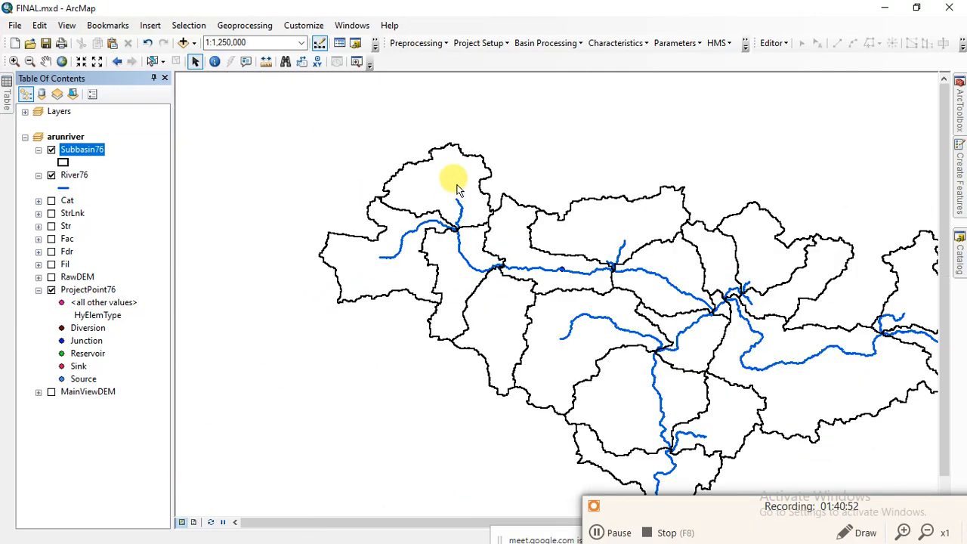
{"action": "right_click", "coordinate": [86, 149]}
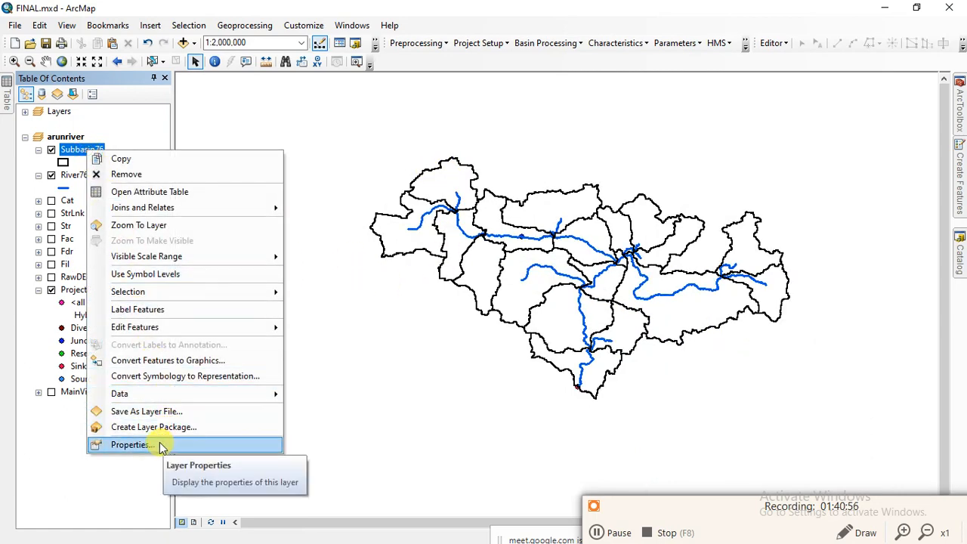
{"action": "left_click", "coordinate": [133, 309]}
{"action": "scroll", "coordinate": [679, 287], "scroll_direction": "up", "scroll_amount": 2}
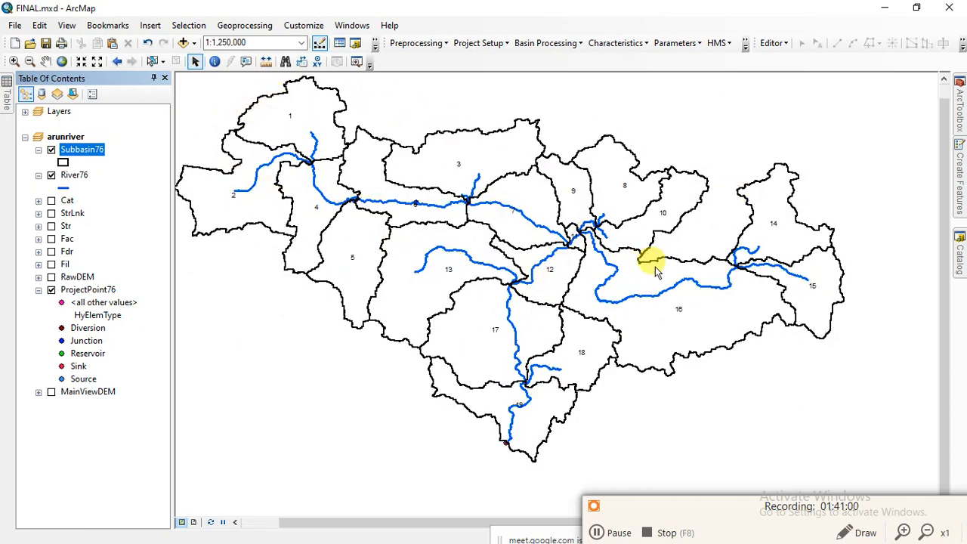
{"action": "scroll", "coordinate": [688, 271], "scroll_direction": "down", "scroll_amount": 1}
{"action": "scroll", "coordinate": [627, 272], "scroll_direction": "up", "scroll_amount": 1}
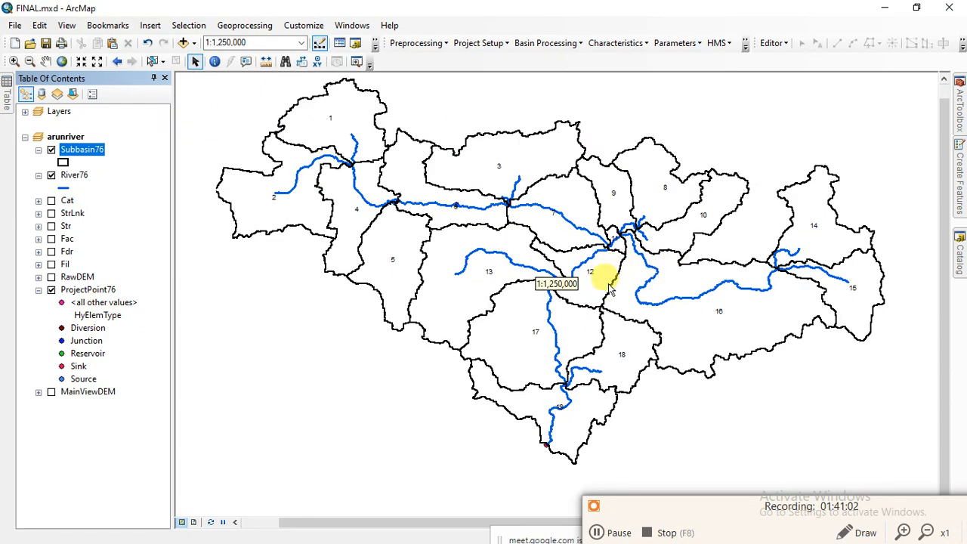
Add a Float field named AREA to the Subbasin76 attribute table
{"action": "right_click", "coordinate": [80, 151]}
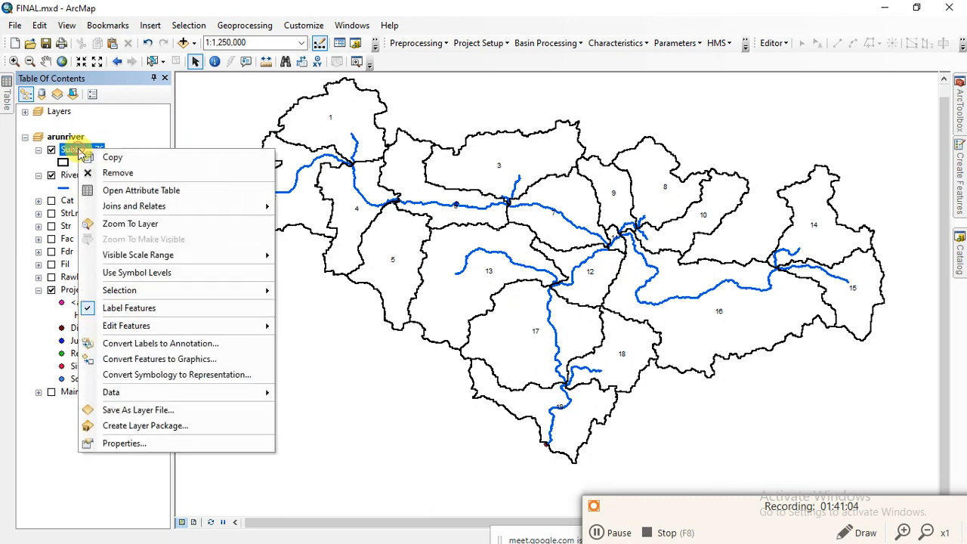
{"action": "left_click", "coordinate": [135, 188]}
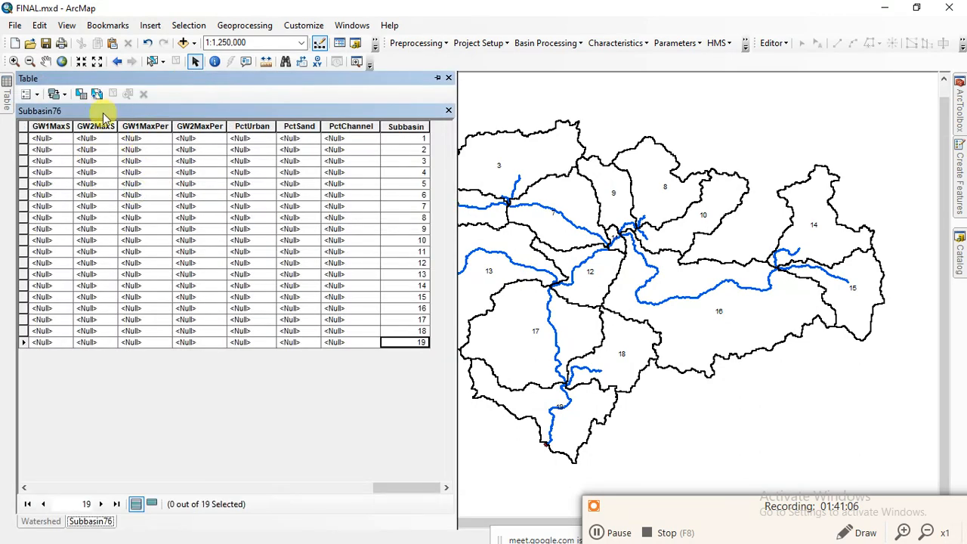
{"action": "left_click", "coordinate": [35, 94]}
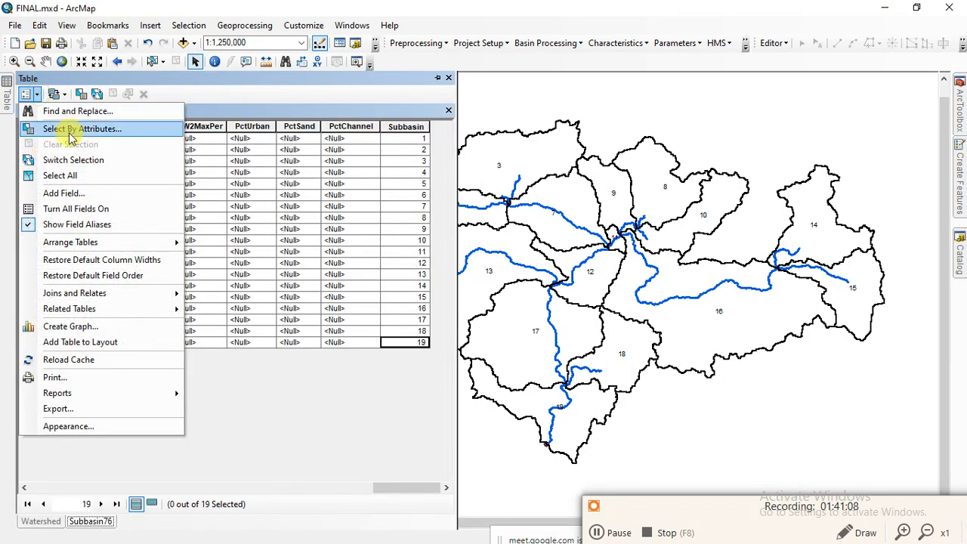
{"action": "left_click", "coordinate": [69, 193]}
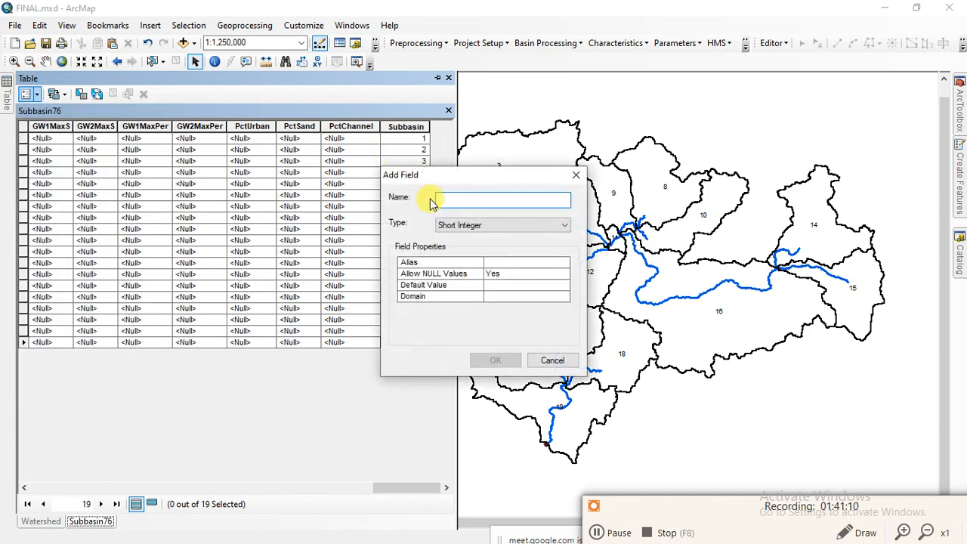
{"action": "type", "text": "AREA"}
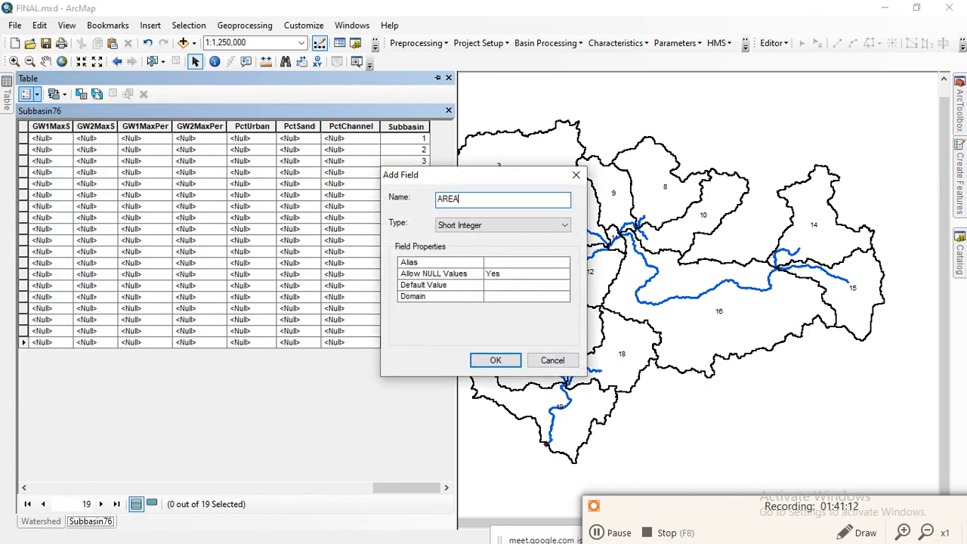
{"action": "left_click", "coordinate": [477, 227]}
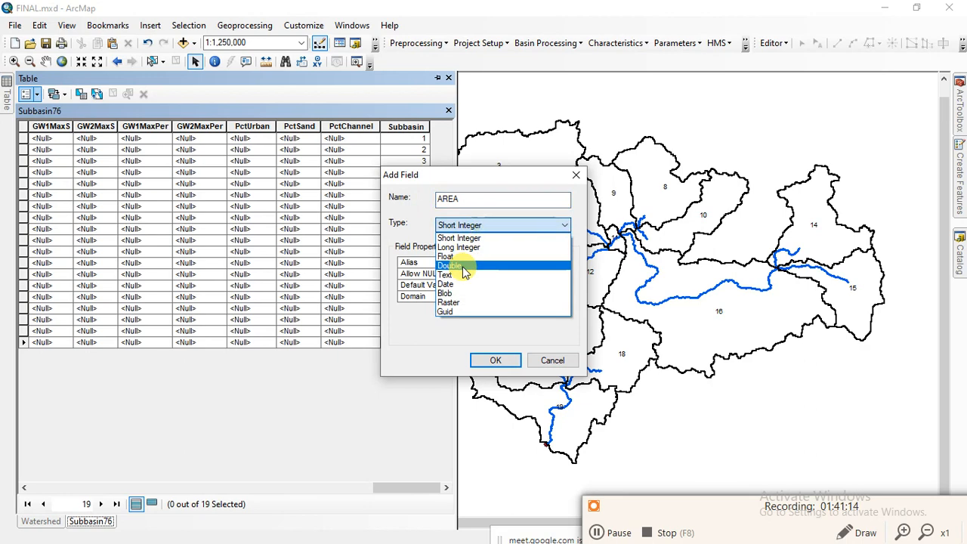
{"action": "left_click", "coordinate": [459, 259]}
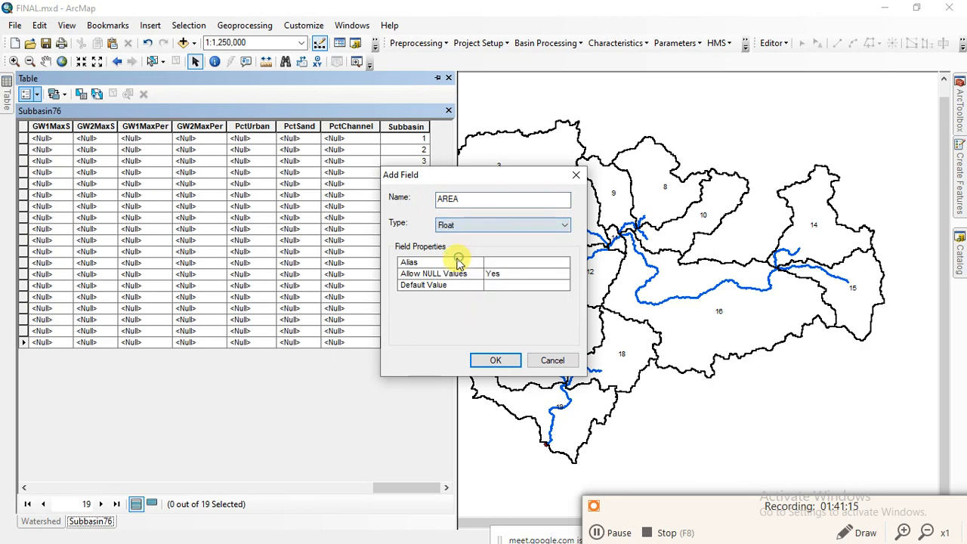
{"action": "left_click", "coordinate": [487, 360]}
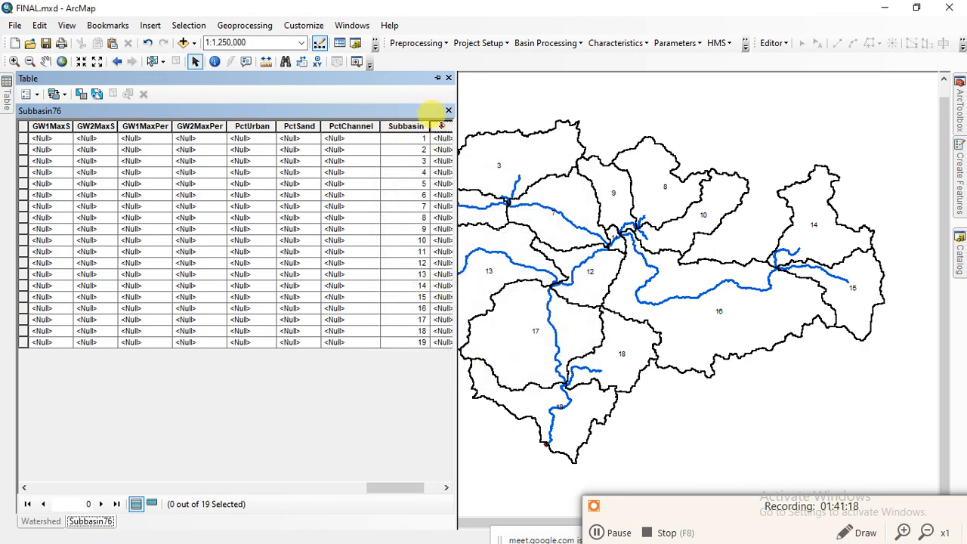
Calculate the AREA field of Subbasin76 as geometry area in square kilometers and close the attribute table
{"action": "right_click", "coordinate": [444, 130]}
{"action": "left_click", "coordinate": [469, 233]}
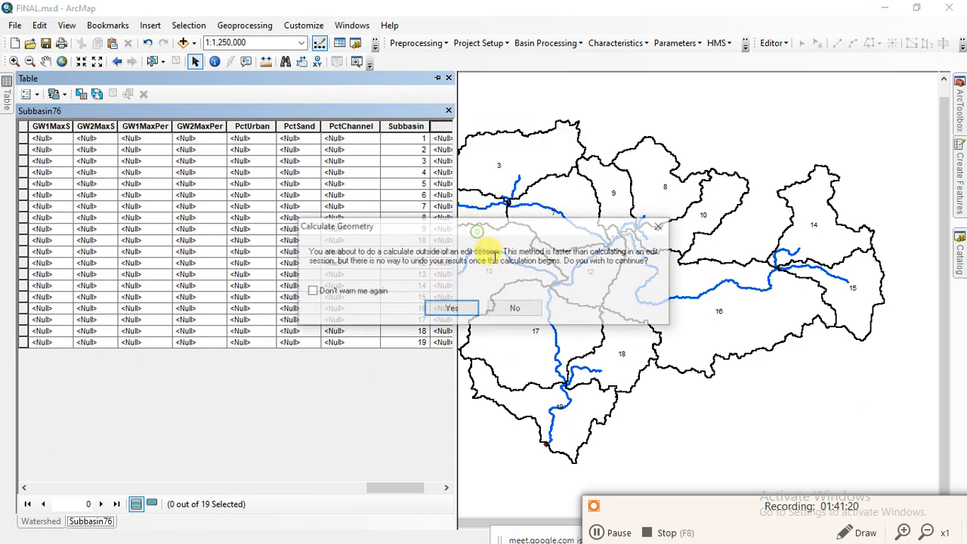
{"action": "left_click", "coordinate": [451, 309]}
{"action": "left_click", "coordinate": [484, 313]}
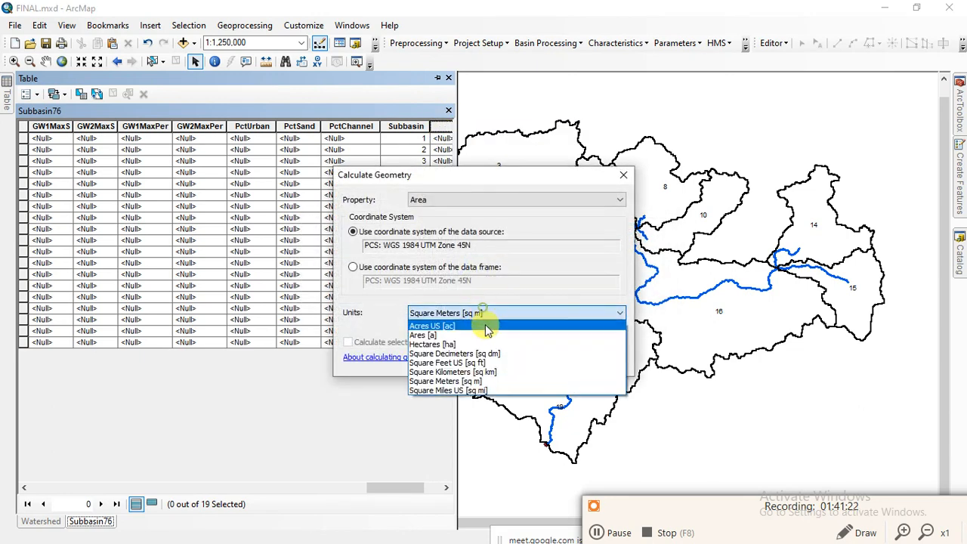
{"action": "left_click", "coordinate": [499, 372]}
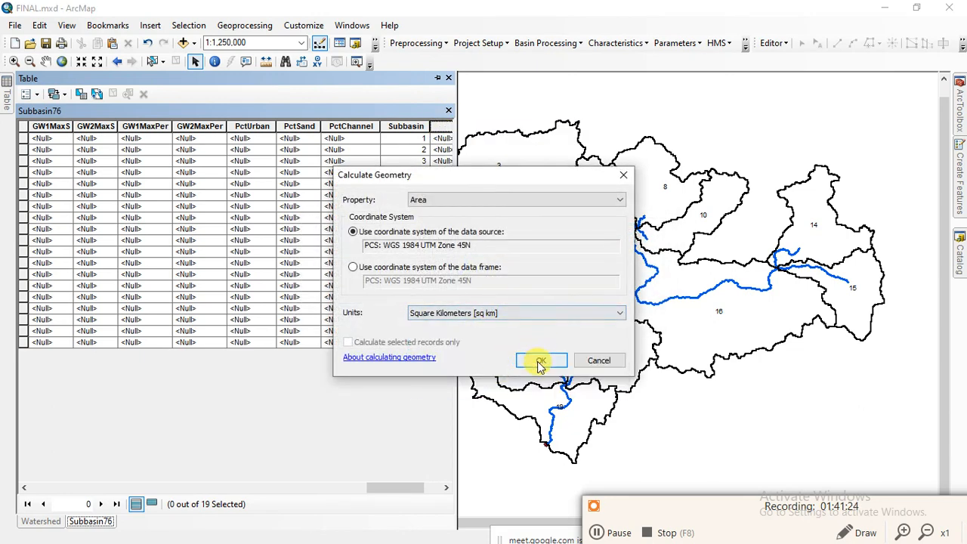
{"action": "left_click", "coordinate": [531, 361]}
{"action": "left_click", "coordinate": [451, 311]}
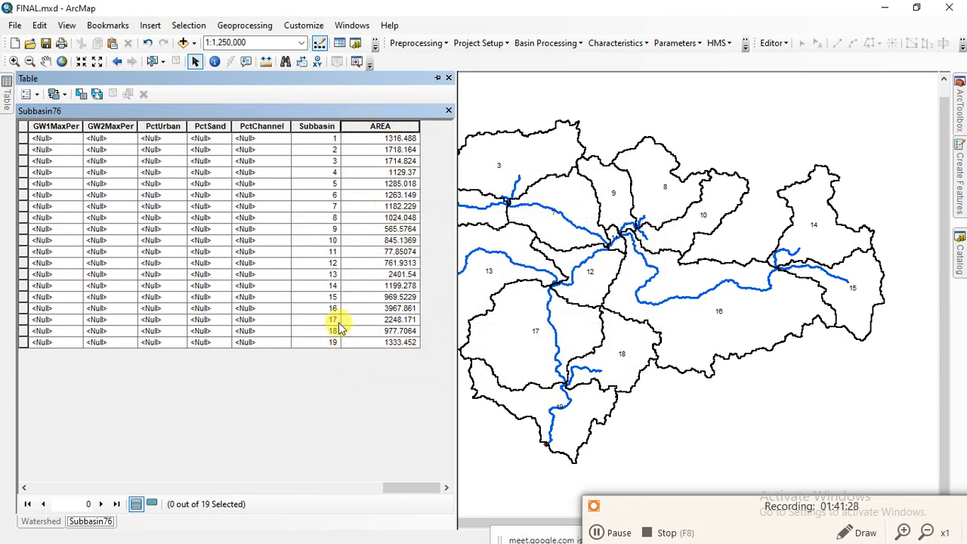
{"action": "left_click", "coordinate": [448, 78]}
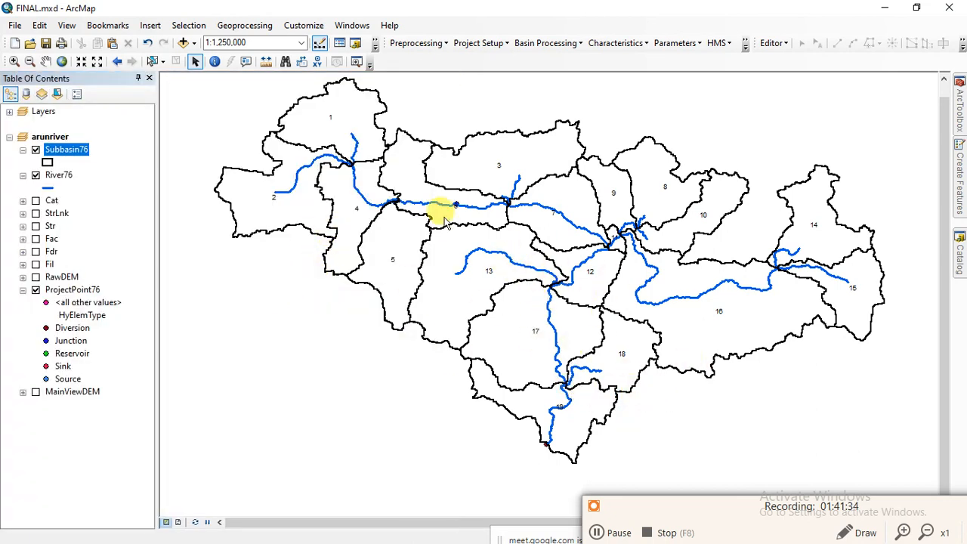
Run River Length on River76, review the layer's attribute table and hide it
{"action": "left_click", "coordinate": [615, 43]}
{"action": "mouse_move", "coordinate": [546, 42]}
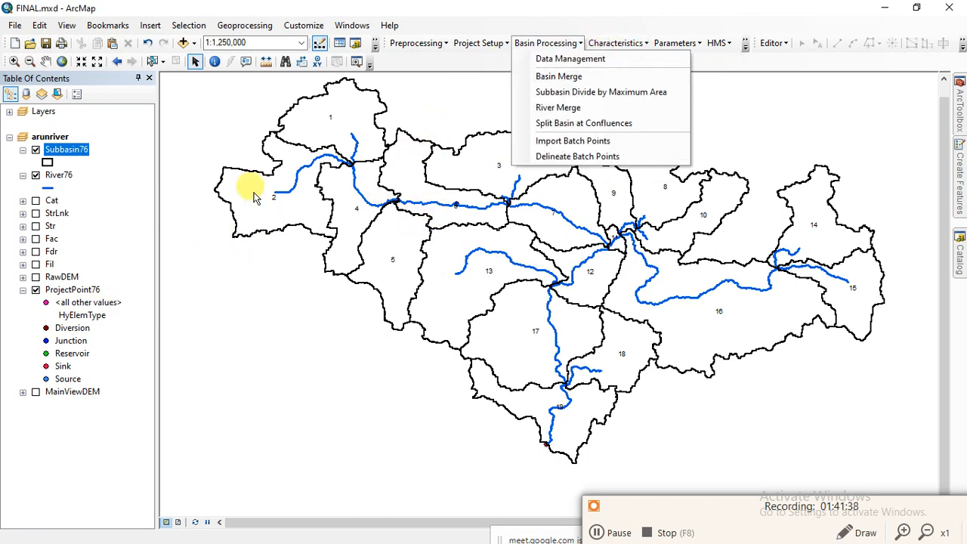
{"action": "mouse_move", "coordinate": [627, 43]}
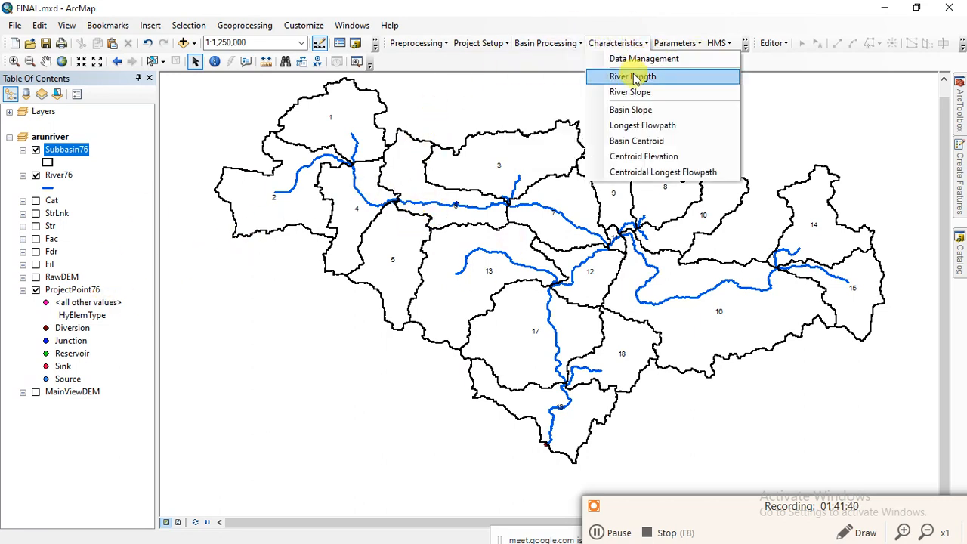
{"action": "left_click", "coordinate": [632, 75]}
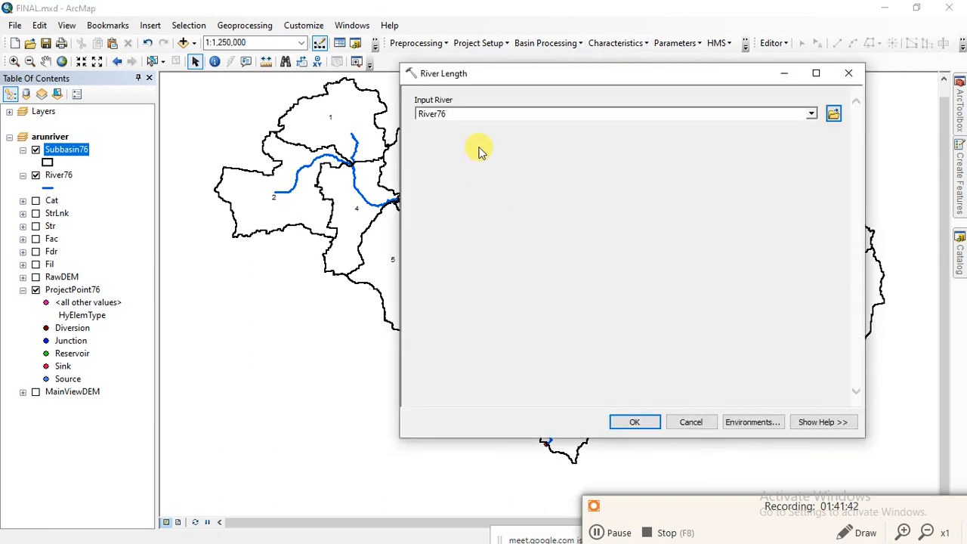
{"action": "left_click", "coordinate": [651, 423]}
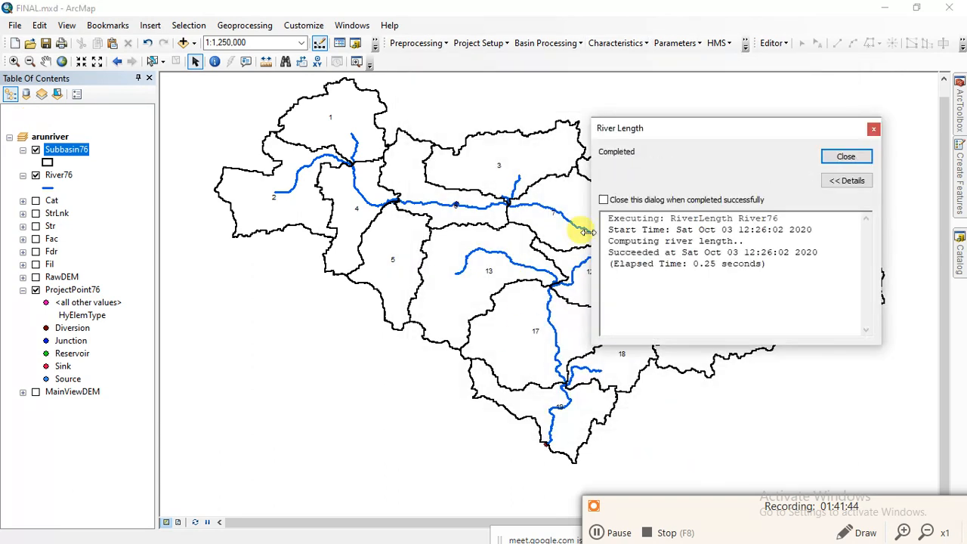
{"action": "key", "text": "Return"}
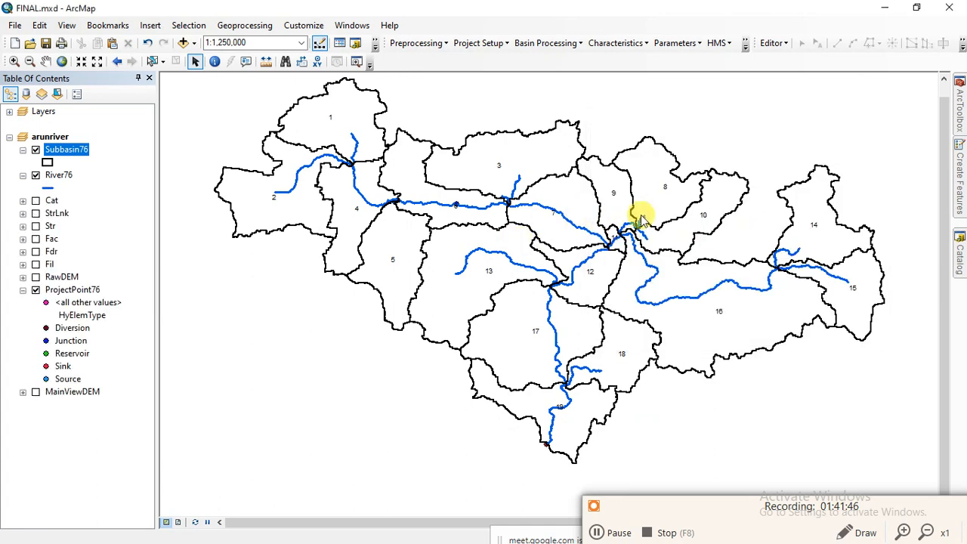
{"action": "left_click", "coordinate": [61, 176]}
{"action": "right_click", "coordinate": [62, 178]}
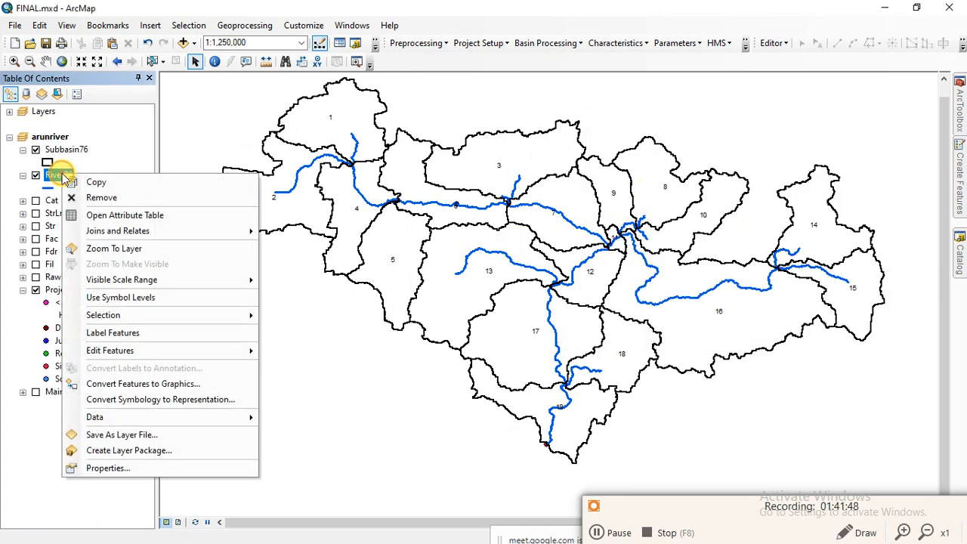
{"action": "left_click", "coordinate": [98, 214]}
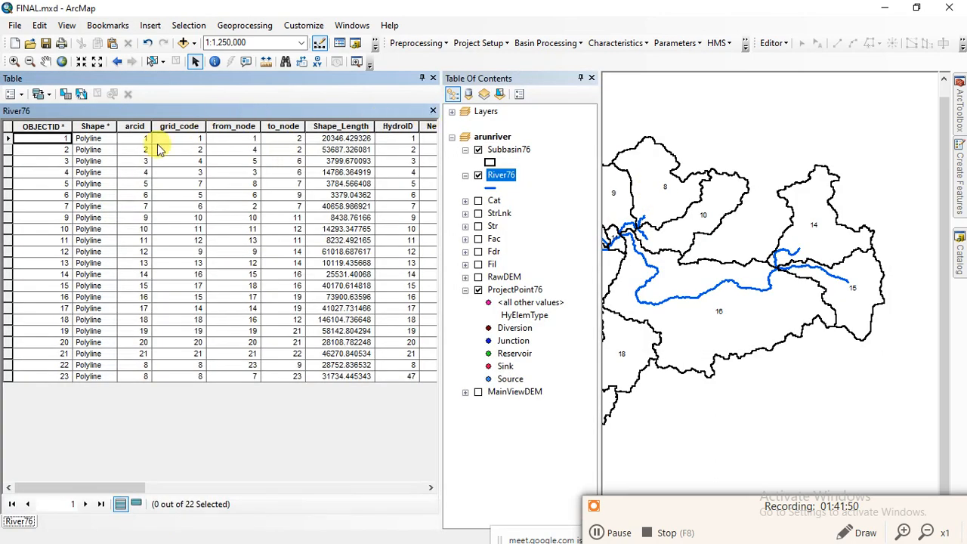
{"action": "left_click_drag", "start_coordinate": [104, 486], "coordinate": [71, 467]}
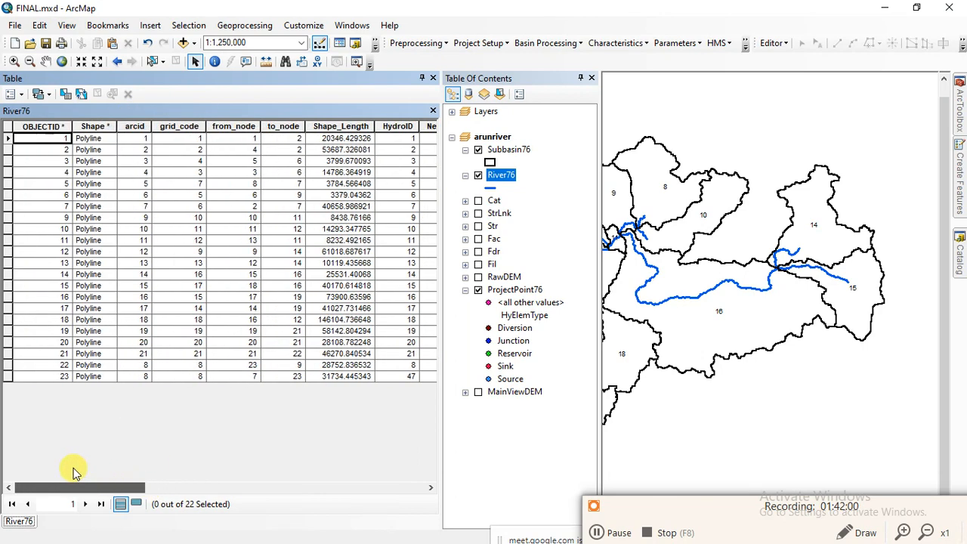
{"action": "left_click", "coordinate": [420, 79]}
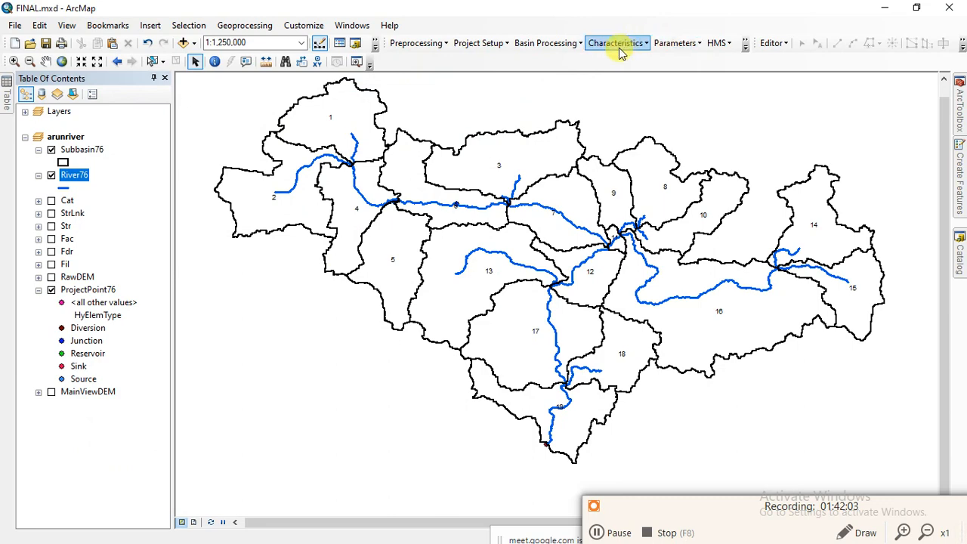
Run River Slope with RawDEM as the raw DEM and River76 as the river layer
{"action": "left_click", "coordinate": [619, 46]}
{"action": "left_click", "coordinate": [627, 91]}
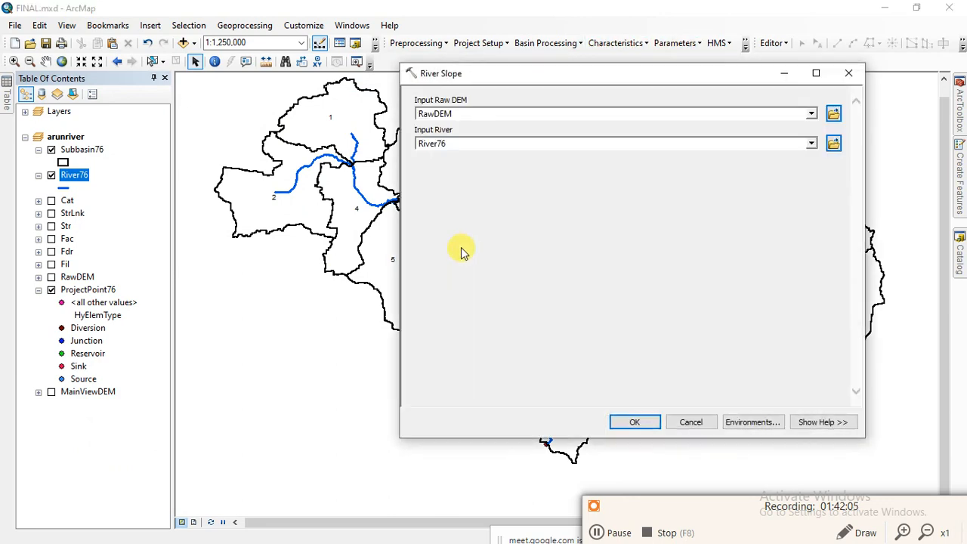
{"action": "left_click", "coordinate": [634, 423]}
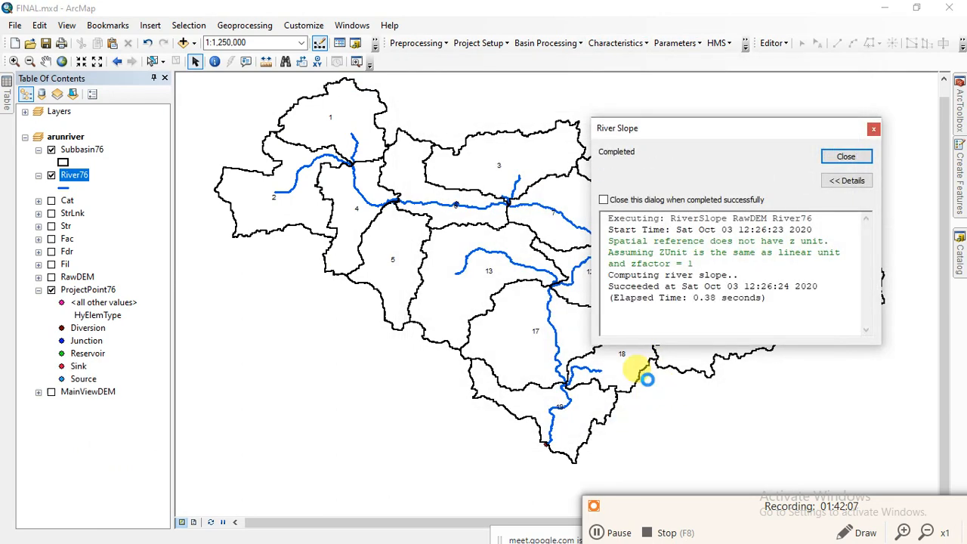
{"action": "left_click", "coordinate": [844, 157]}
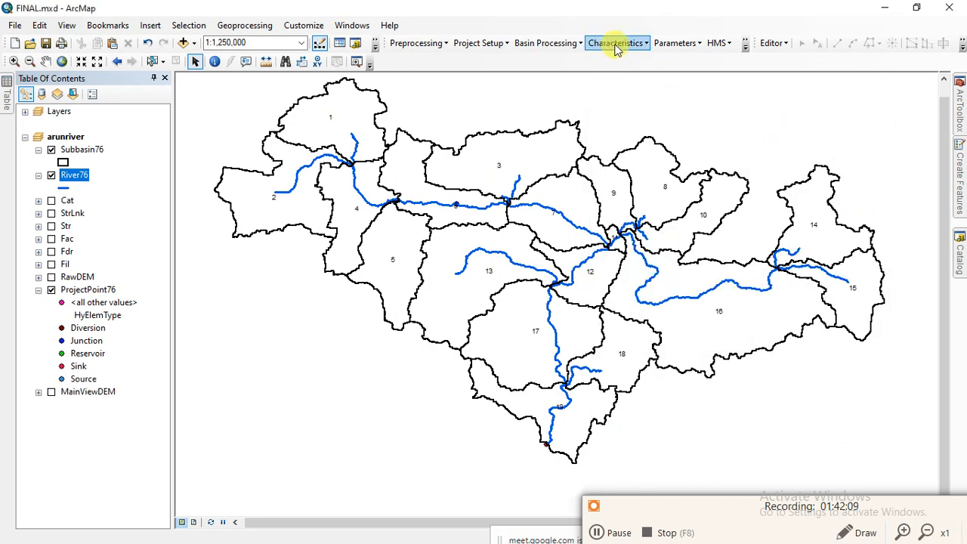
Run Basin Slope on Subbasin76 with RawDEM as the input slope grid
{"action": "left_click", "coordinate": [615, 43]}
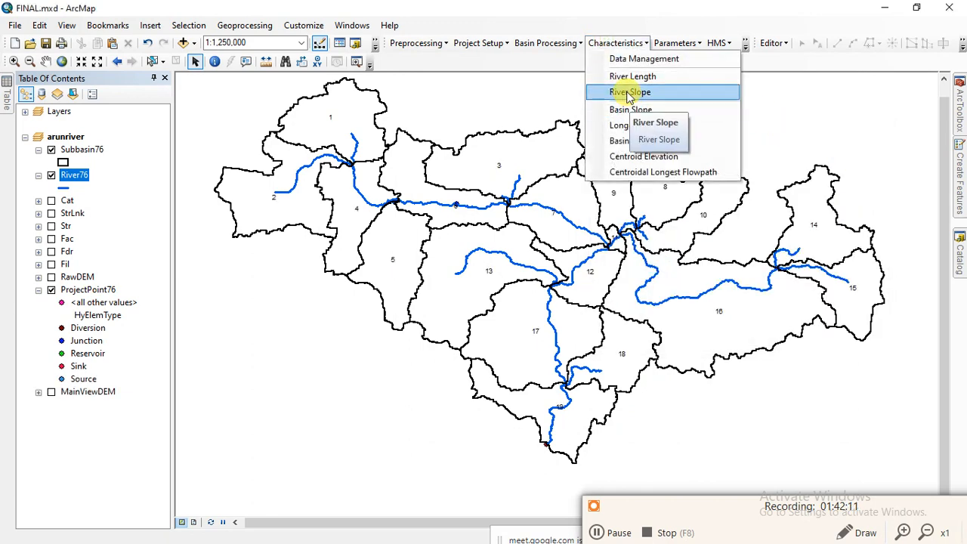
{"action": "left_click", "coordinate": [631, 110]}
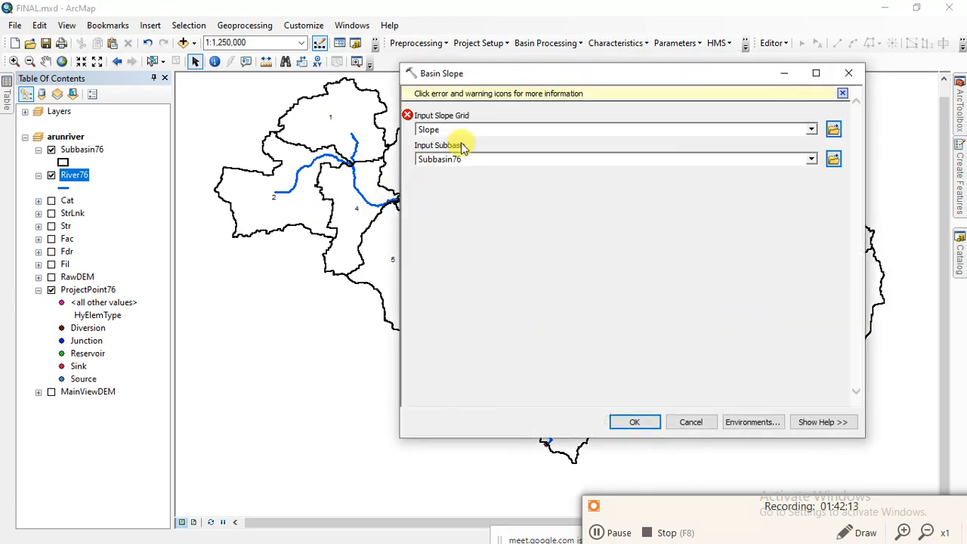
{"action": "left_click", "coordinate": [811, 130]}
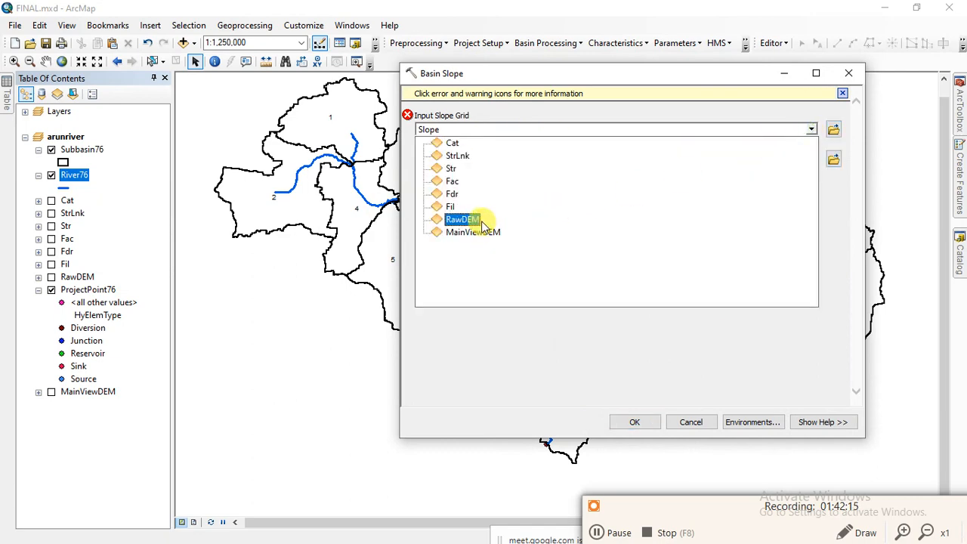
{"action": "left_click", "coordinate": [472, 220]}
{"action": "left_click", "coordinate": [633, 423]}
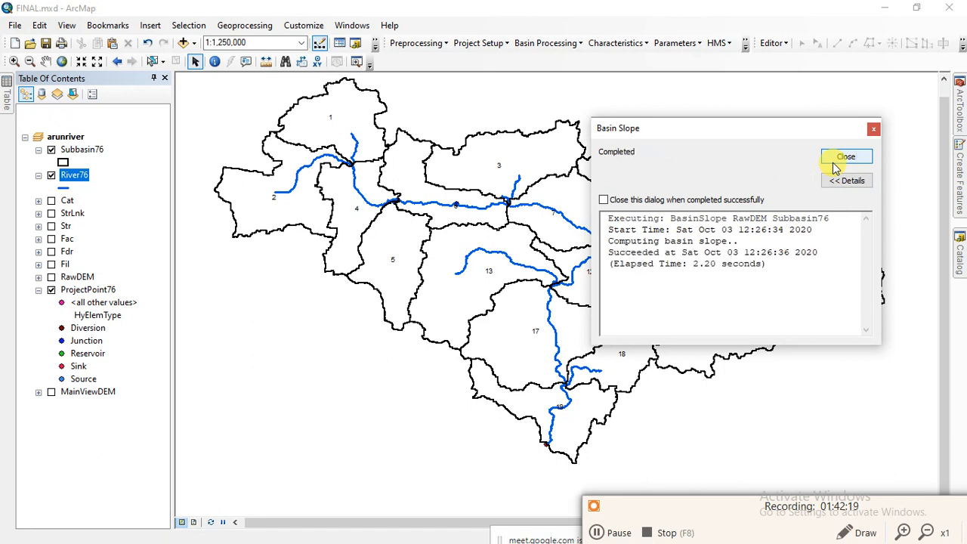
{"action": "left_click", "coordinate": [842, 159]}
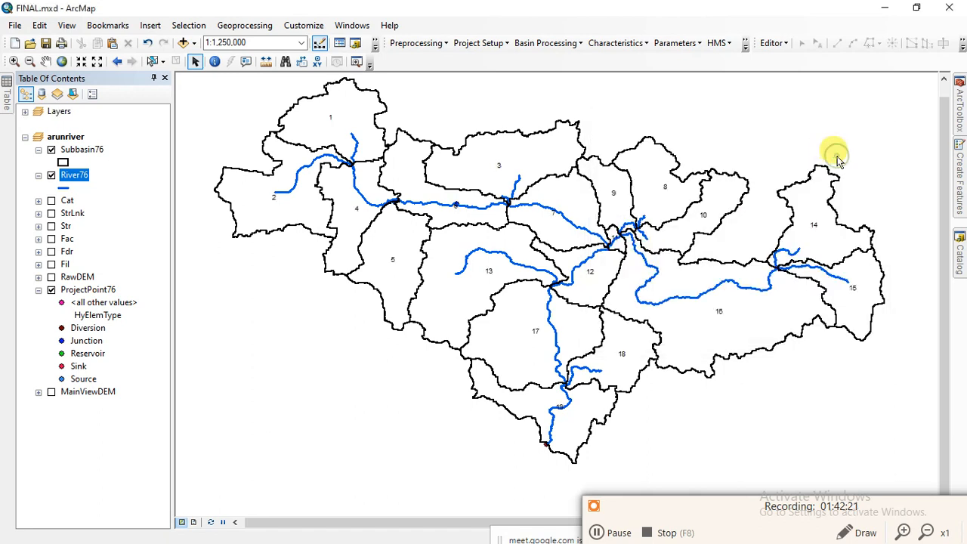
Run Longest Flowpath on Subbasin76 with RawDEM and the Fdr flow direction grid, outputting LongestFlowPath76
{"action": "left_click", "coordinate": [672, 46]}
{"action": "mouse_move", "coordinate": [619, 46]}
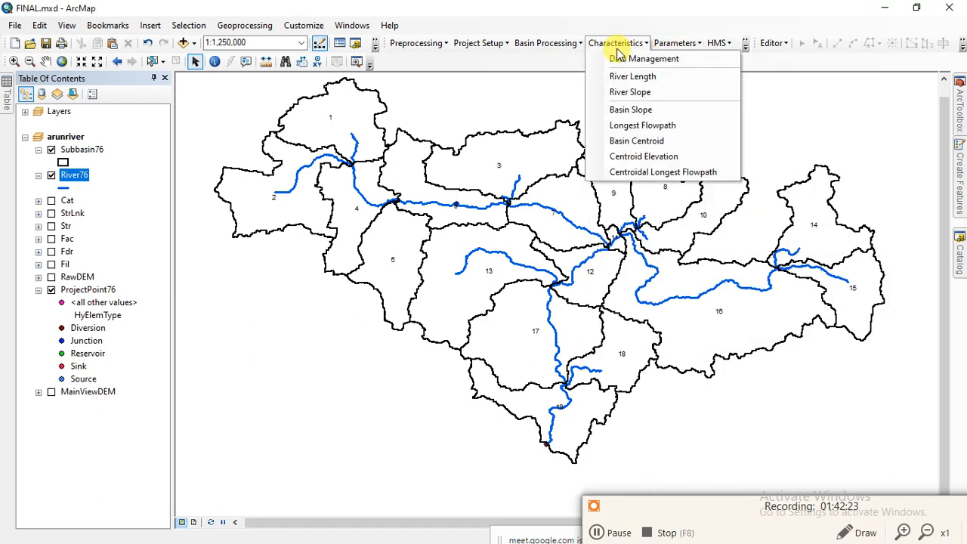
{"action": "left_click", "coordinate": [627, 126]}
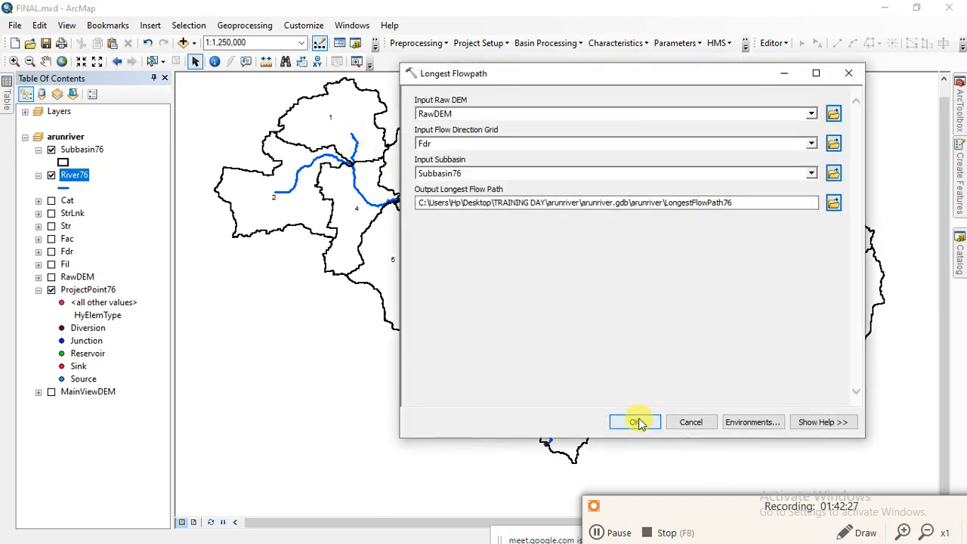
{"action": "left_click", "coordinate": [639, 421]}
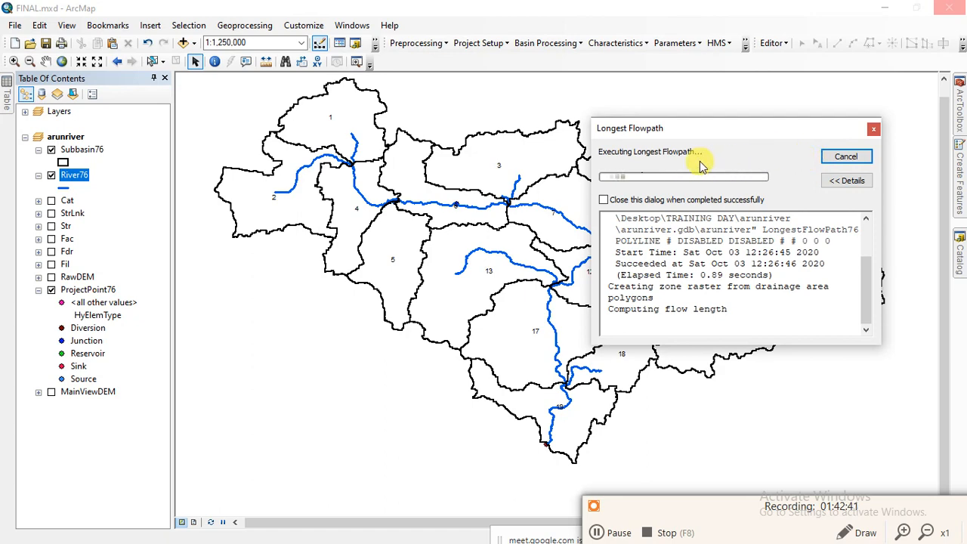
{"action": "left_click_drag", "start_coordinate": [729, 136], "coordinate": [710, 223]}
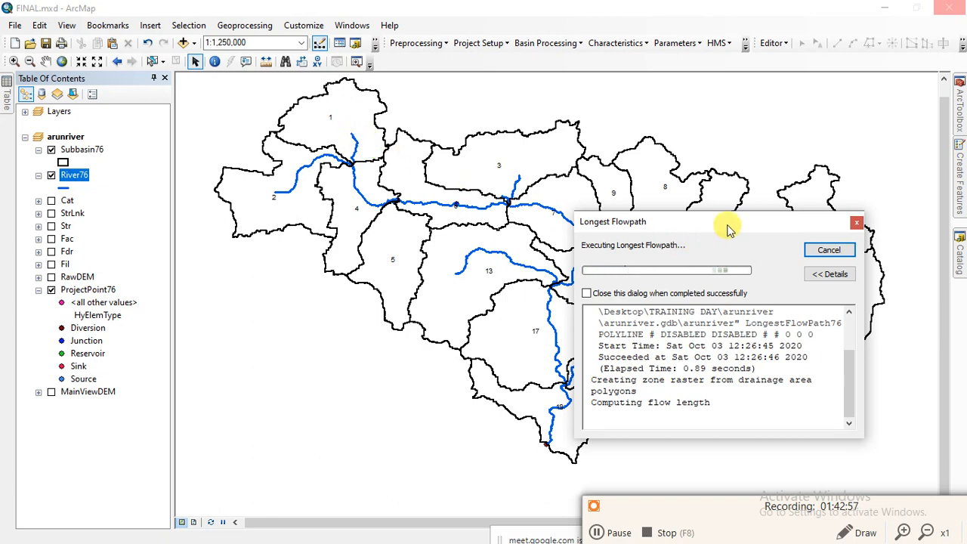
{"action": "left_click_drag", "start_coordinate": [729, 229], "coordinate": [603, 102]}
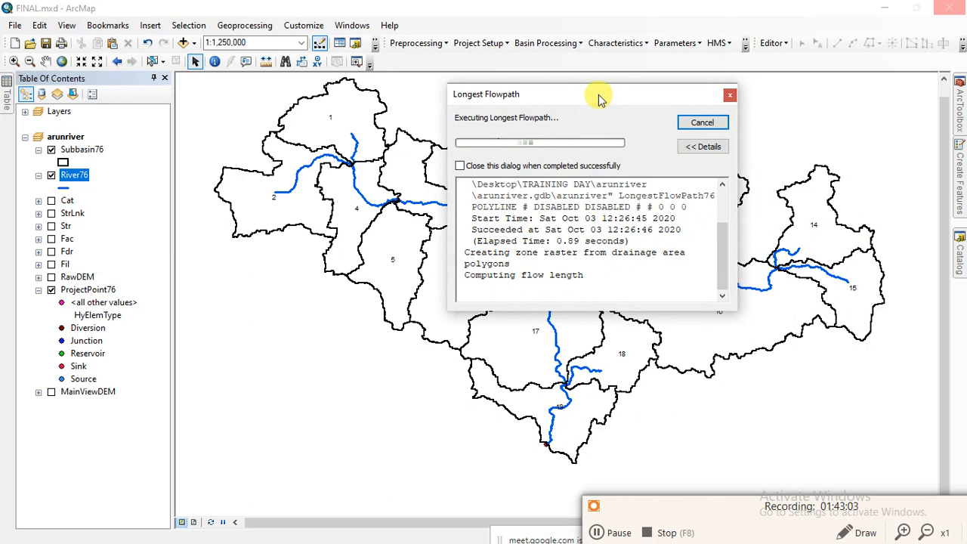
{"action": "left_click_drag", "start_coordinate": [599, 95], "coordinate": [401, 281]}
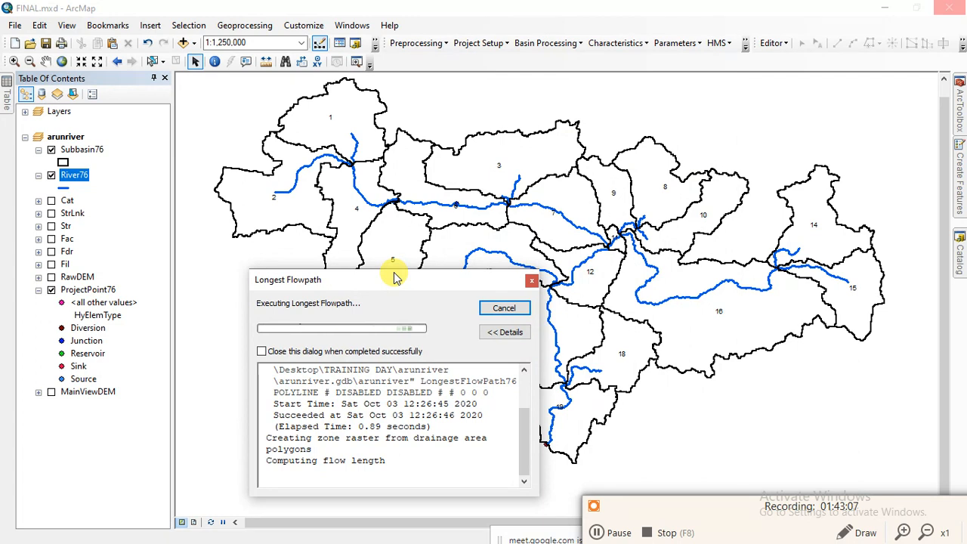
{"action": "left_click", "coordinate": [391, 251]}
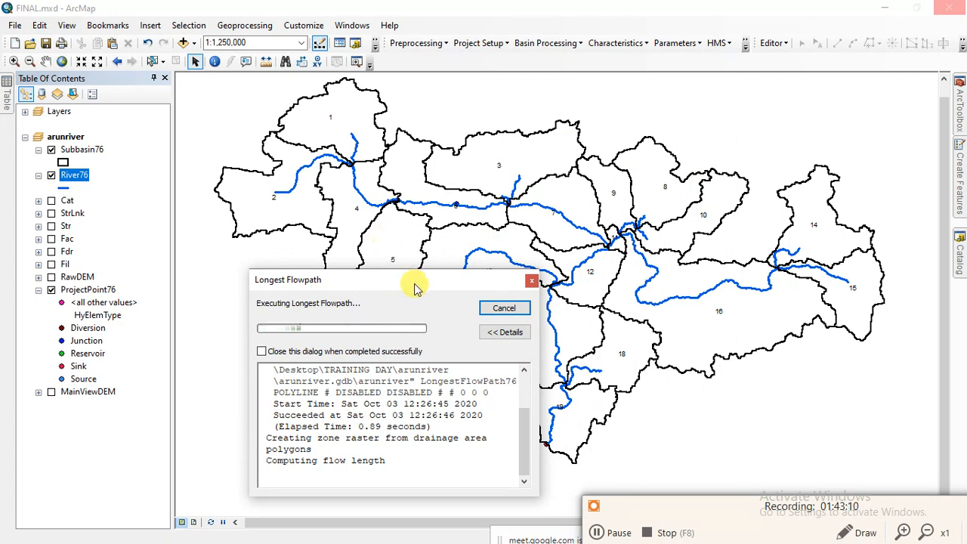
{"action": "left_click_drag", "start_coordinate": [414, 287], "coordinate": [773, 257]}
{"action": "left_click", "coordinate": [570, 243]}
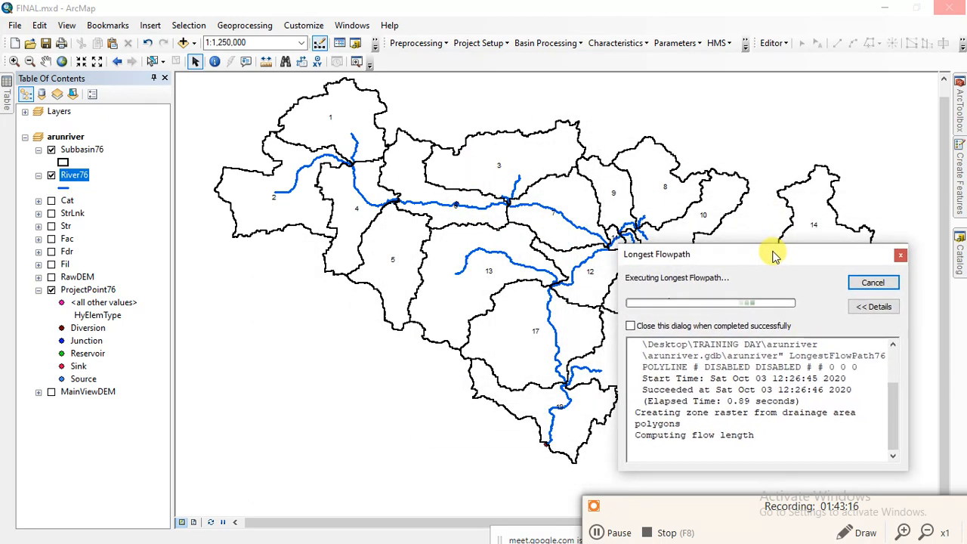
{"action": "left_click", "coordinate": [720, 196]}
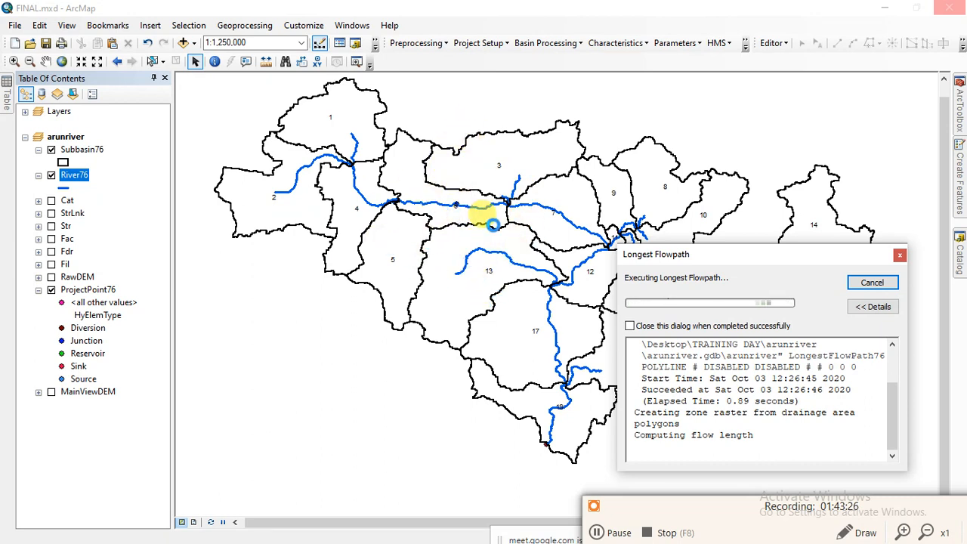
{"action": "left_click_drag", "start_coordinate": [783, 257], "coordinate": [352, 287]}
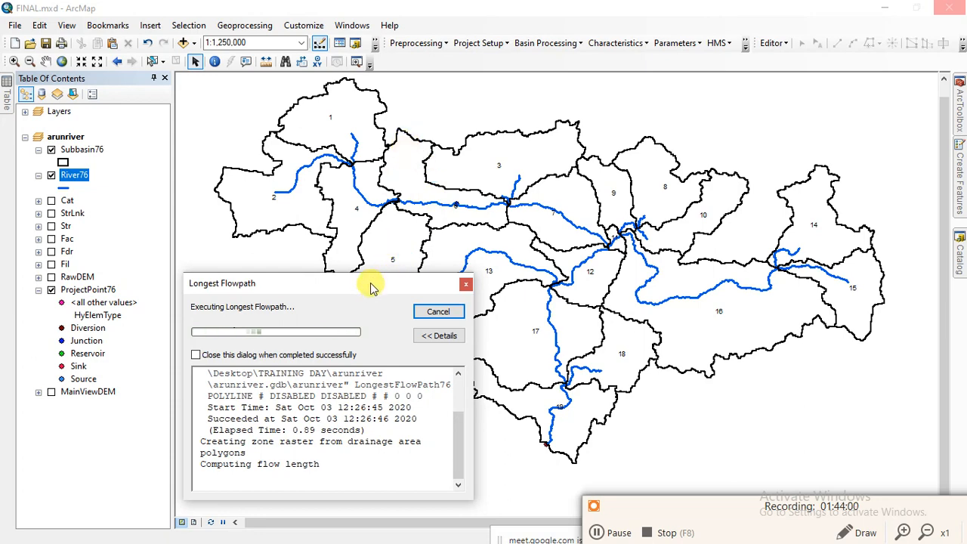
{"action": "left_click_drag", "start_coordinate": [370, 289], "coordinate": [439, 269]}
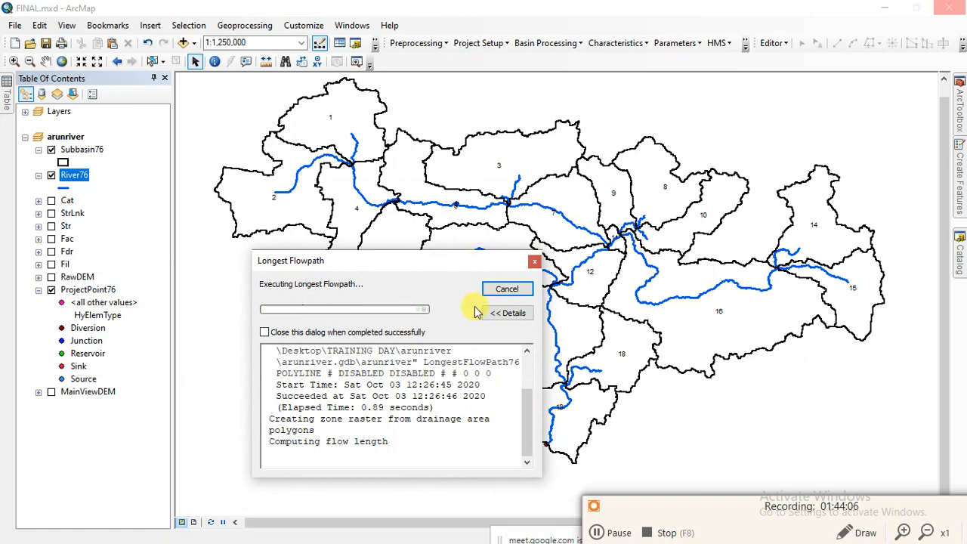
{"action": "mouse_move", "coordinate": [385, 273]}
{"action": "left_mouse_down"}
{"action": "mouse_move", "coordinate": [544, 199]}
{"action": "mouse_move", "coordinate": [393, 272]}
{"action": "left_mouse_up"}
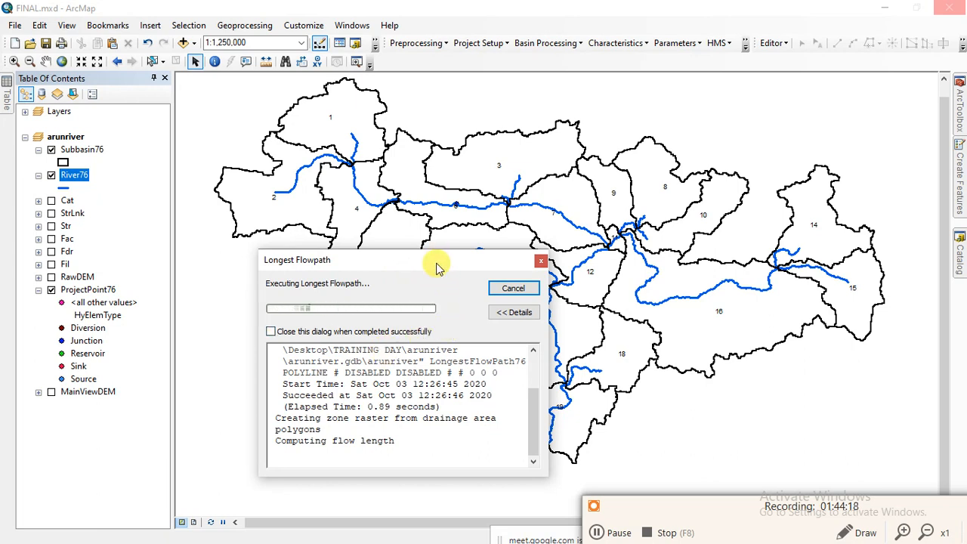
{"action": "left_click_drag", "start_coordinate": [436, 266], "coordinate": [400, 226]}
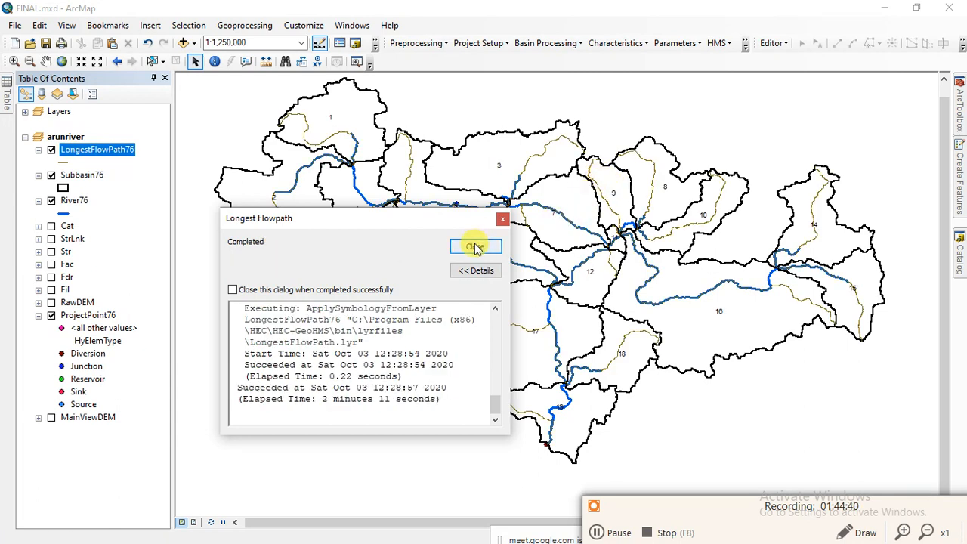
Dismiss the Longest Flowpath report and run Basin Centroid on Subbasin76 with the Center of gravity method, outputting Centroid76
{"action": "left_click", "coordinate": [474, 247]}
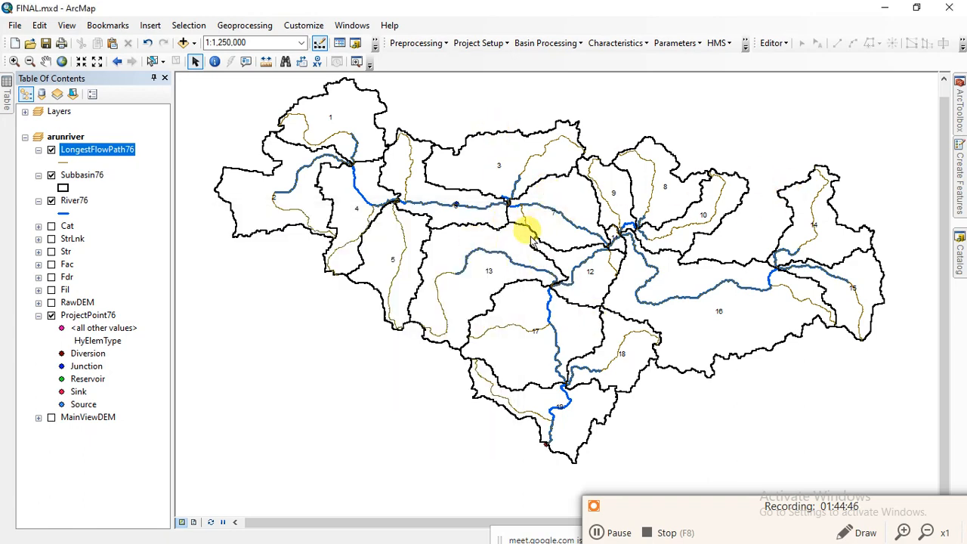
{"action": "scroll", "coordinate": [530, 236], "scroll_direction": "down", "scroll_amount": 1}
{"action": "scroll", "coordinate": [530, 237], "scroll_direction": "up", "scroll_amount": 1}
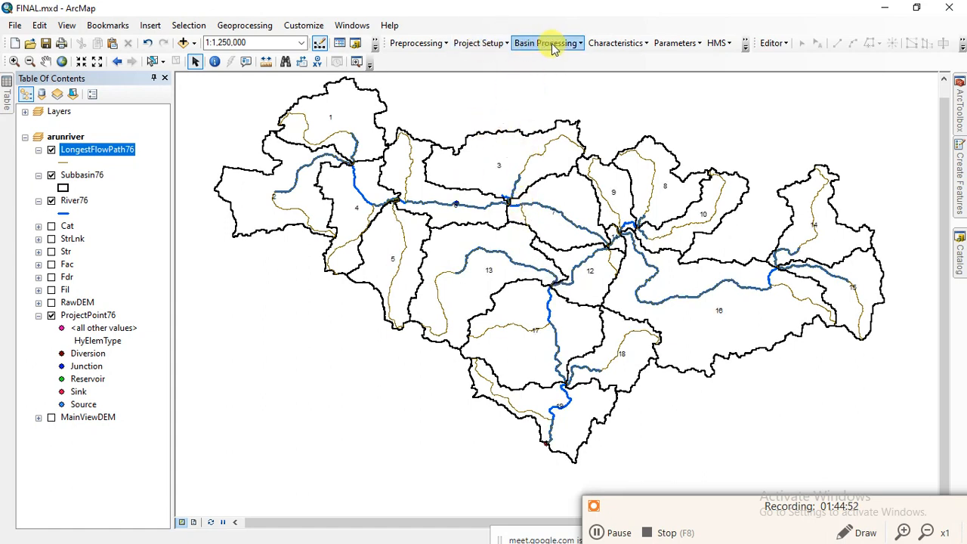
{"action": "left_click", "coordinate": [597, 44]}
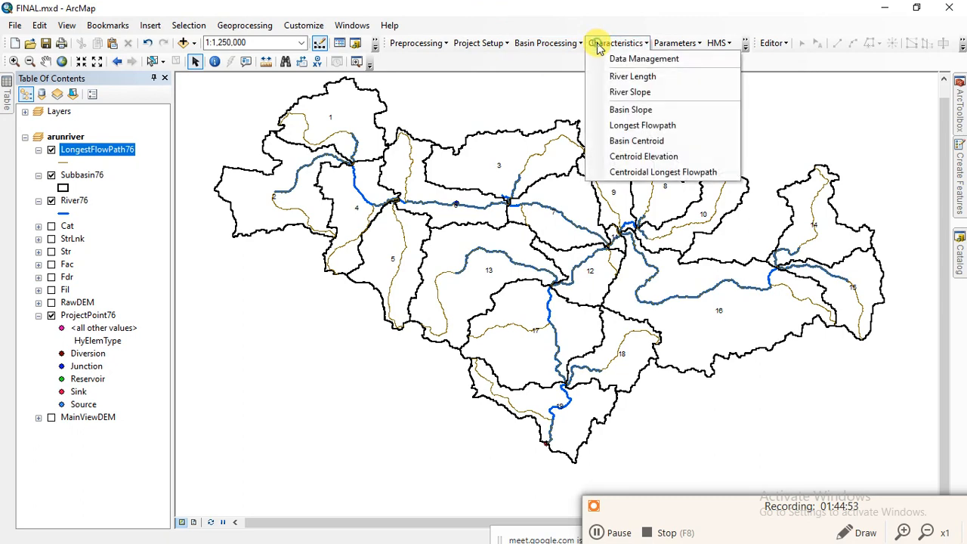
{"action": "left_click", "coordinate": [633, 141]}
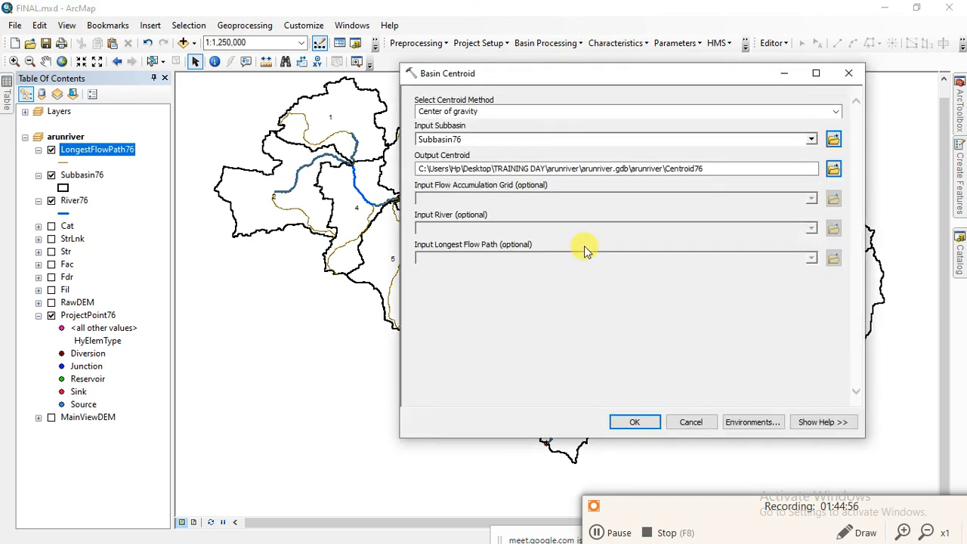
{"action": "left_click", "coordinate": [633, 420]}
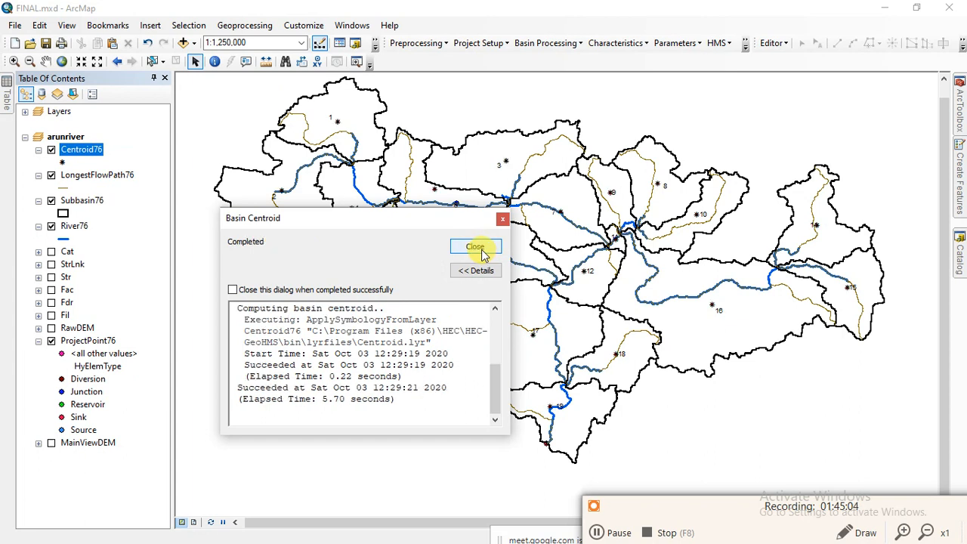
{"action": "left_click", "coordinate": [476, 248]}
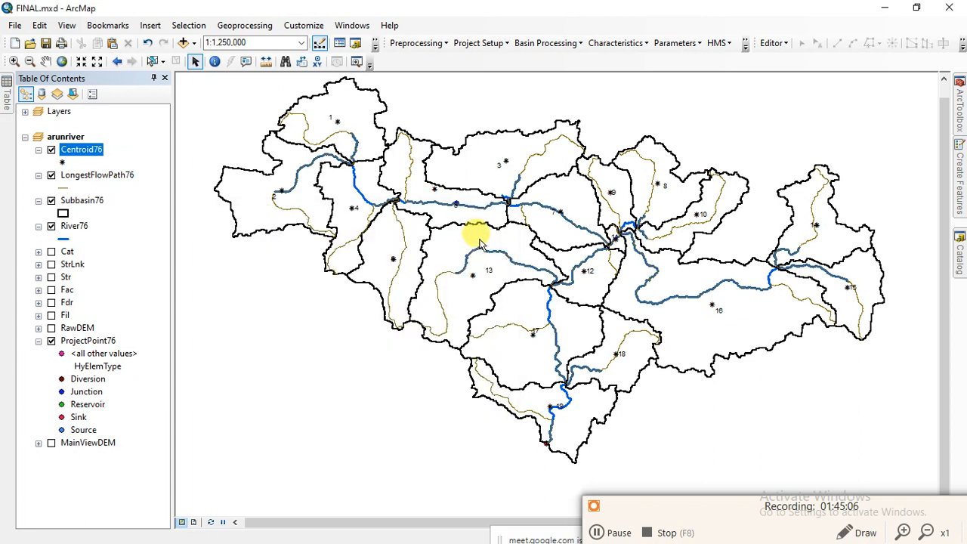
Run Centroid Elevation with RawDEM as the raw DEM and Centroid76 as the centroid layer
{"action": "left_click", "coordinate": [624, 43]}
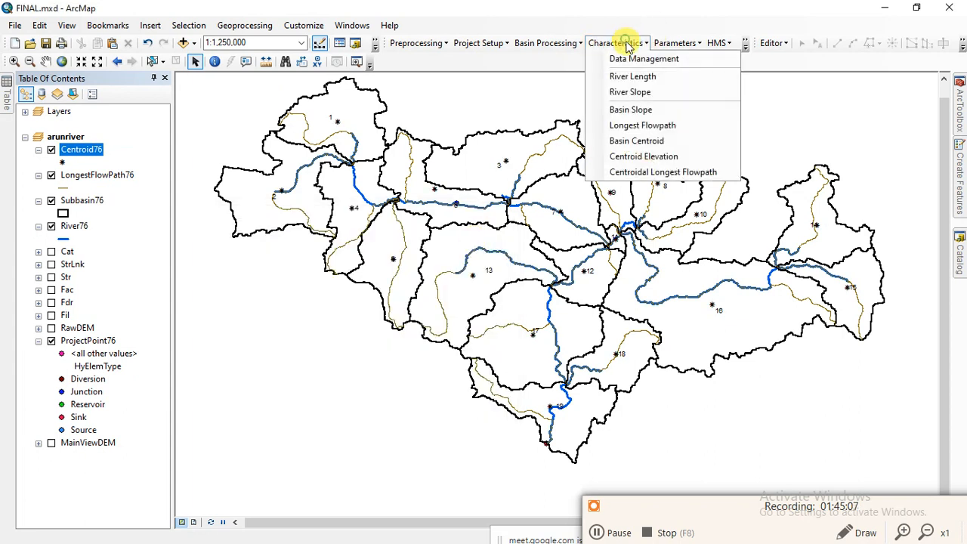
{"action": "left_click", "coordinate": [640, 158]}
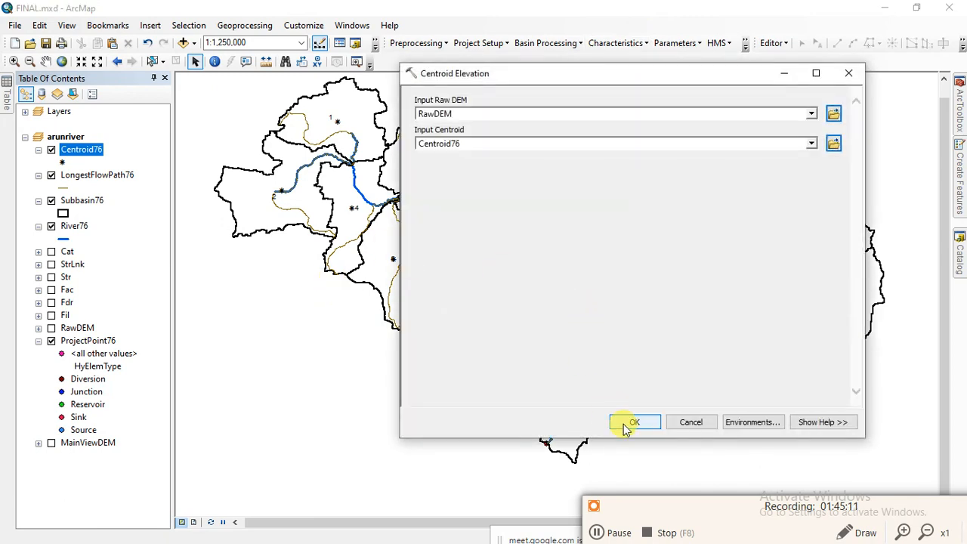
{"action": "left_click", "coordinate": [635, 422]}
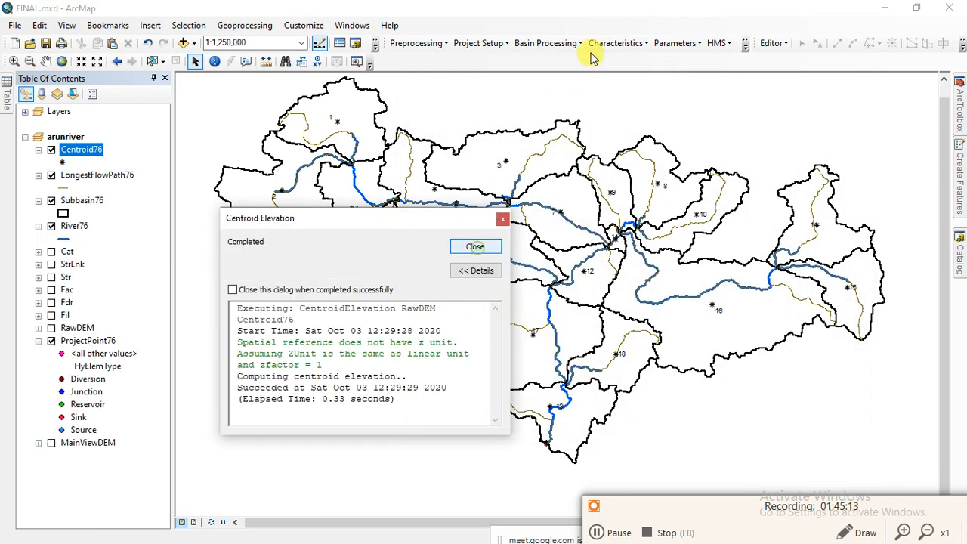
Run Centroidal Longest Flowpath with Subbasin76, Centroid76 and LongestFlowPath76 as inputs, outputting CentroidalLongestFlowPath76
{"action": "left_click", "coordinate": [616, 43]}
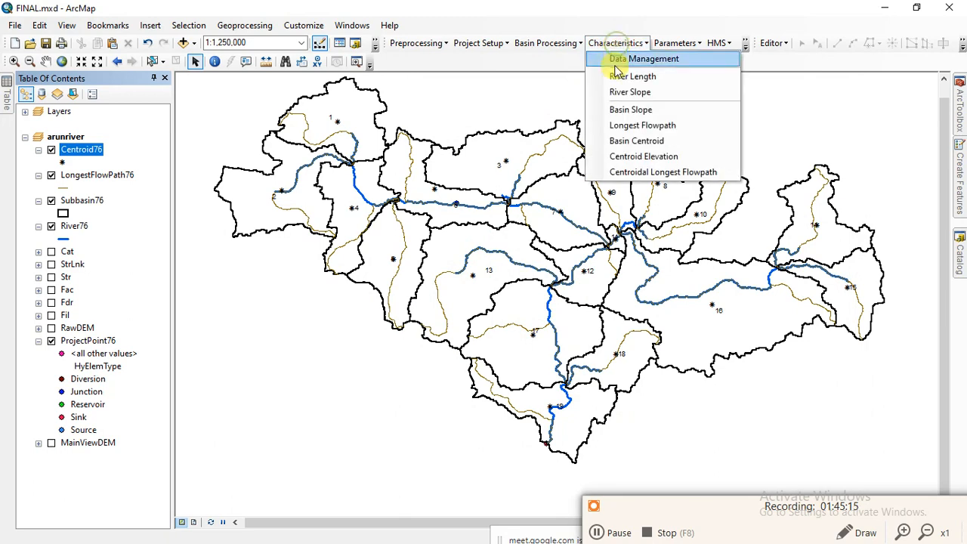
{"action": "left_click", "coordinate": [639, 173]}
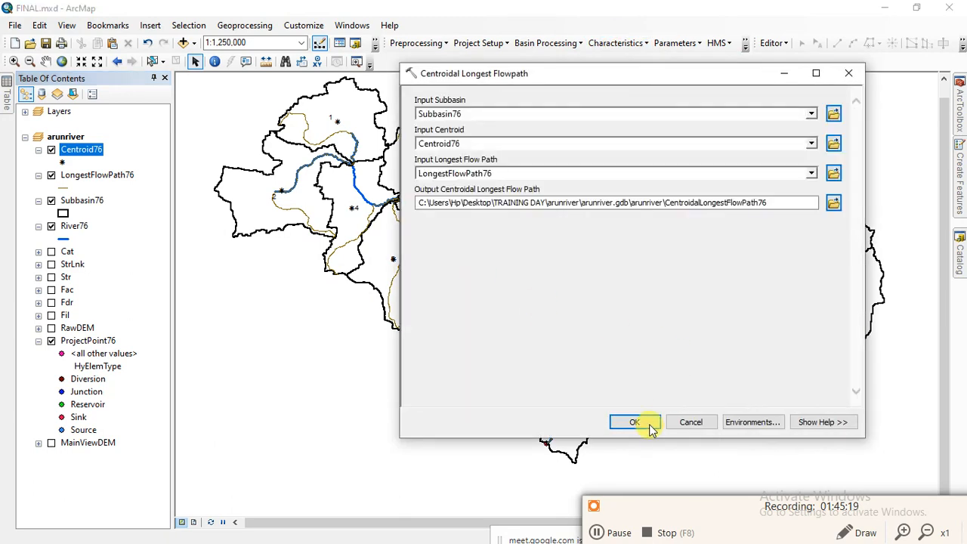
{"action": "left_click", "coordinate": [634, 422]}
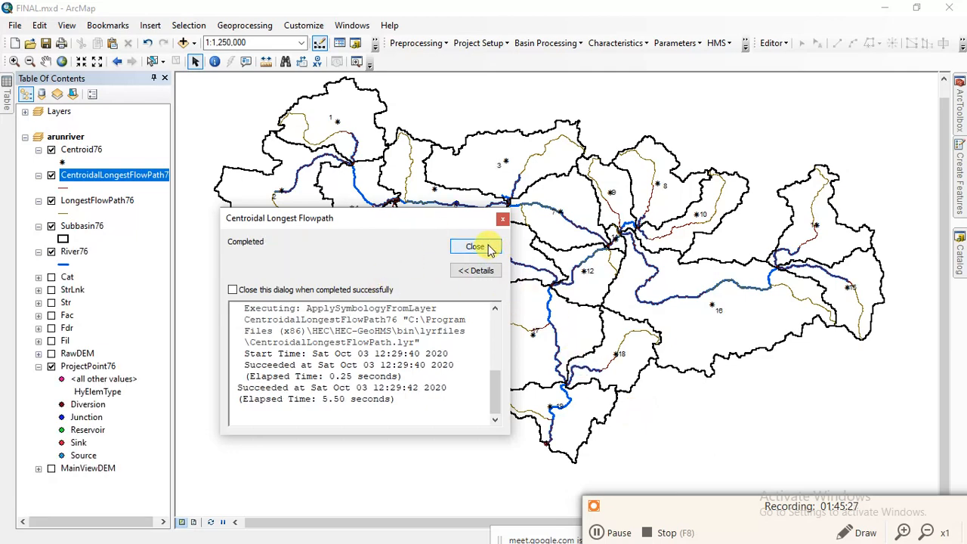
{"action": "left_click", "coordinate": [475, 247]}
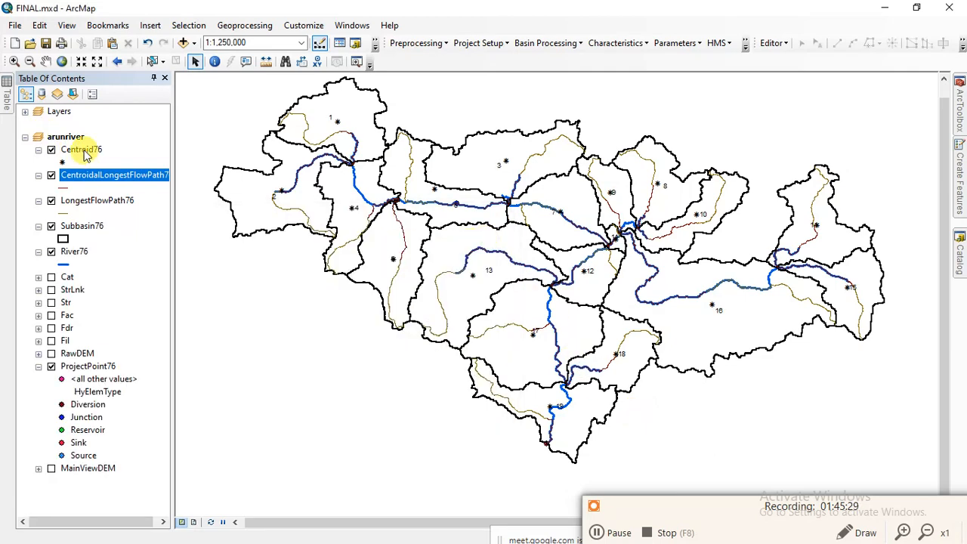
Review the centroid elevations in the Centroid76 attribute table and close it
{"action": "right_click", "coordinate": [82, 150]}
{"action": "left_click", "coordinate": [136, 189]}
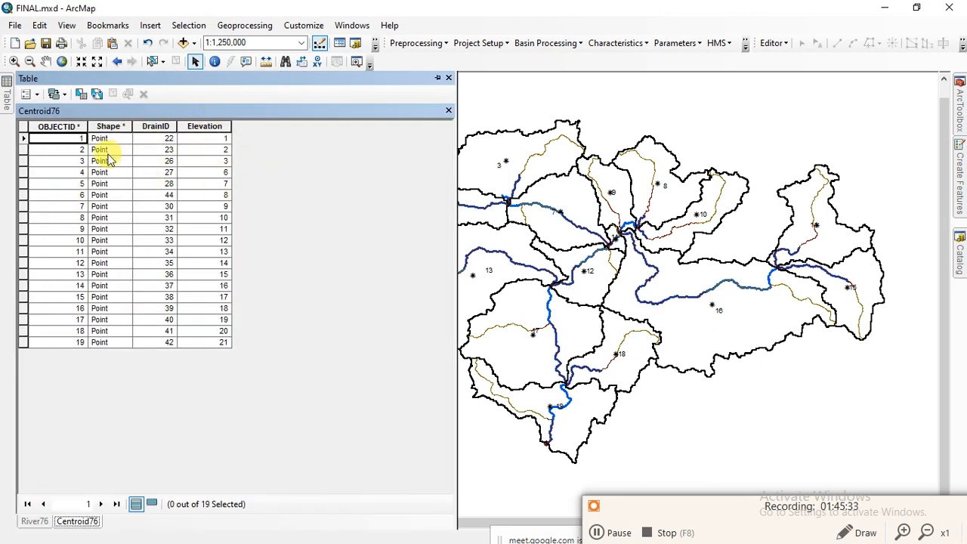
{"action": "left_click", "coordinate": [439, 76]}
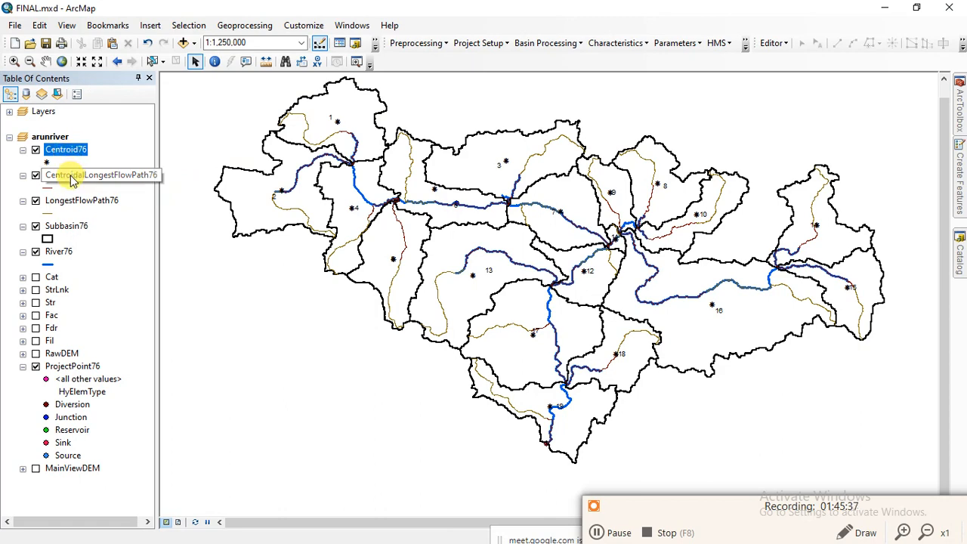
Examine the elevation, slope and flow length fields in the LongestFlowPath76 attribute table and close it
{"action": "left_click", "coordinate": [65, 200]}
{"action": "right_click", "coordinate": [66, 201]}
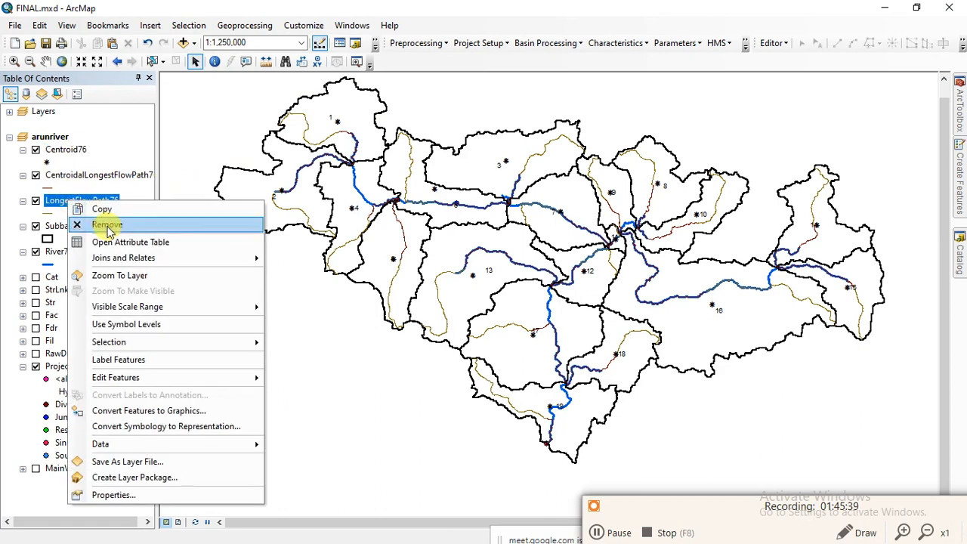
{"action": "left_click", "coordinate": [119, 243]}
{"action": "scroll", "coordinate": [278, 214], "scroll_direction": "right", "scroll_amount": 10}
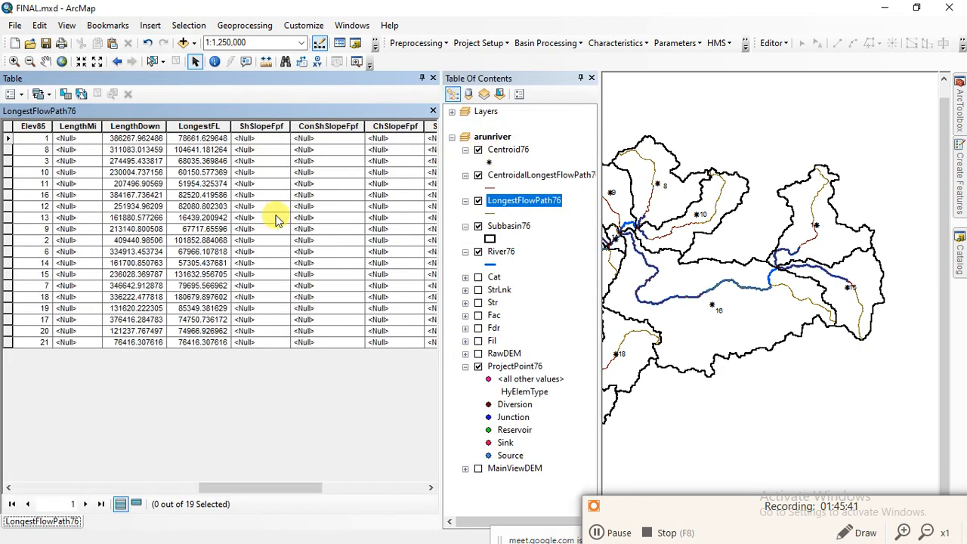
{"action": "scroll", "coordinate": [278, 214], "scroll_direction": "left", "scroll_amount": 10}
{"action": "scroll", "coordinate": [279, 206], "scroll_direction": "right", "scroll_amount": 15}
{"action": "scroll", "coordinate": [276, 193], "scroll_direction": "left", "scroll_amount": 8}
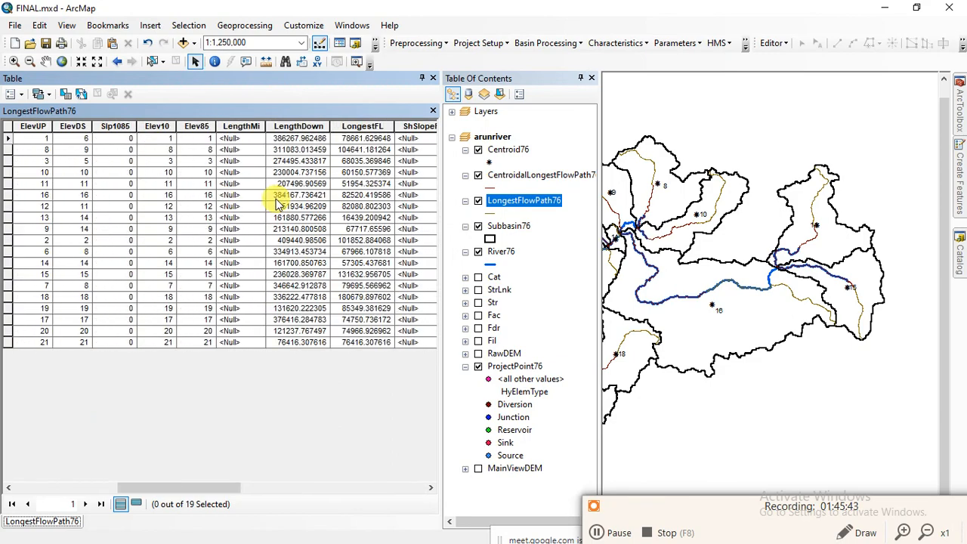
{"action": "scroll", "coordinate": [276, 196], "scroll_direction": "left", "scroll_amount": 1}
{"action": "left_click", "coordinate": [433, 78]}
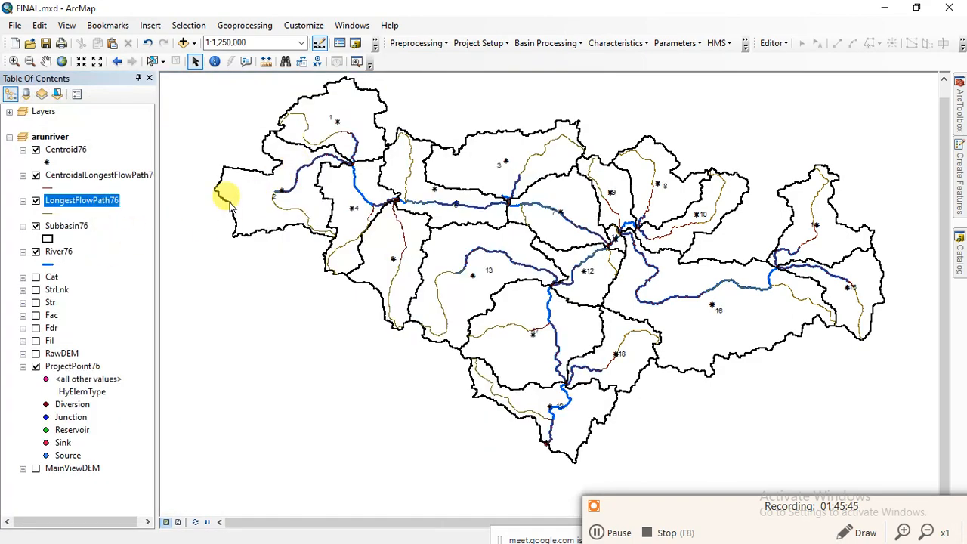
{"action": "left_click", "coordinate": [627, 43]}
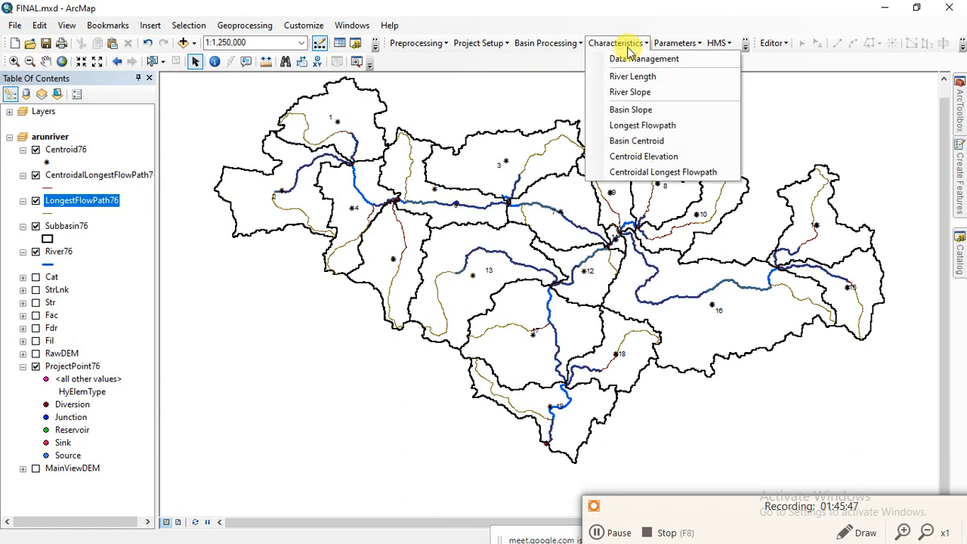
{"action": "left_click", "coordinate": [627, 43]}
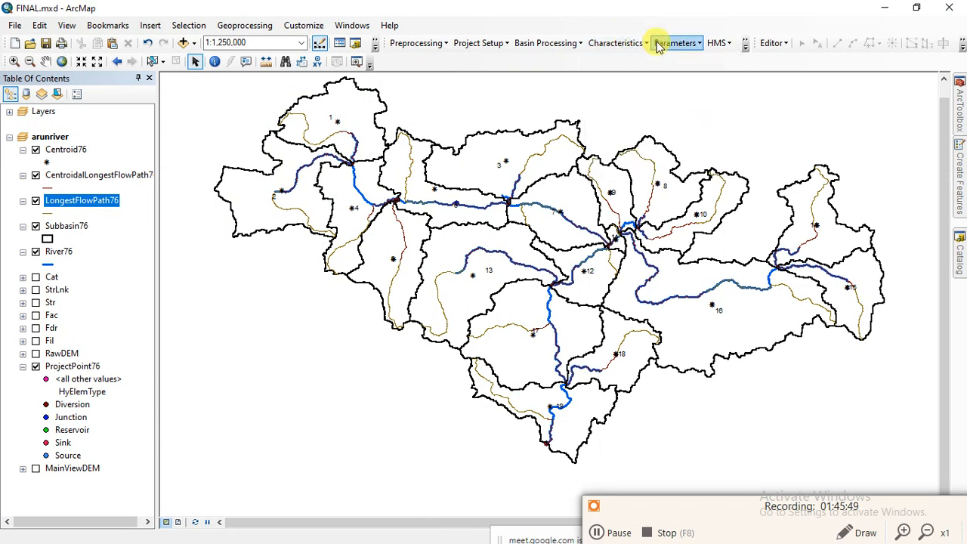
{"action": "left_click", "coordinate": [629, 44]}
{"action": "left_click", "coordinate": [629, 44]}
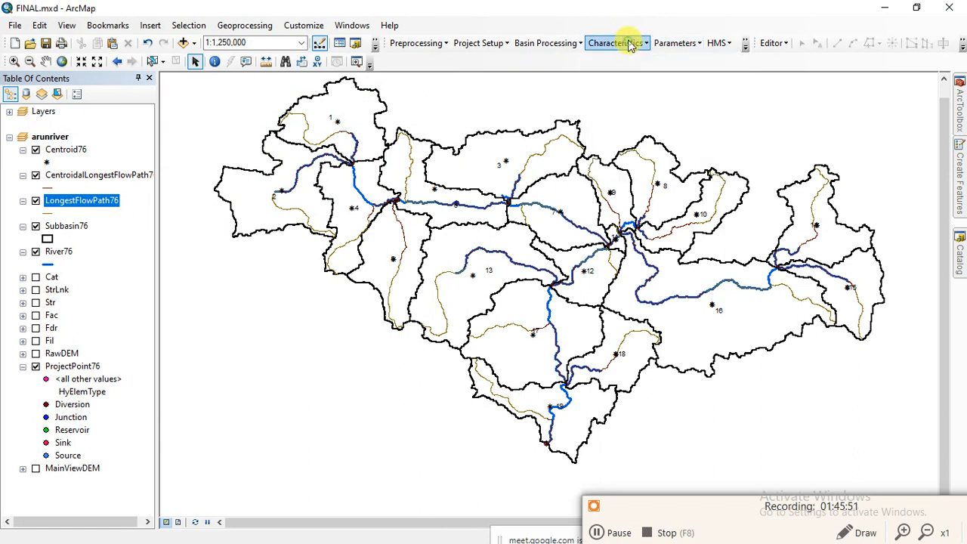
{"action": "left_click", "coordinate": [629, 44]}
{"action": "left_click", "coordinate": [629, 44]}
{"action": "left_click", "coordinate": [630, 44]}
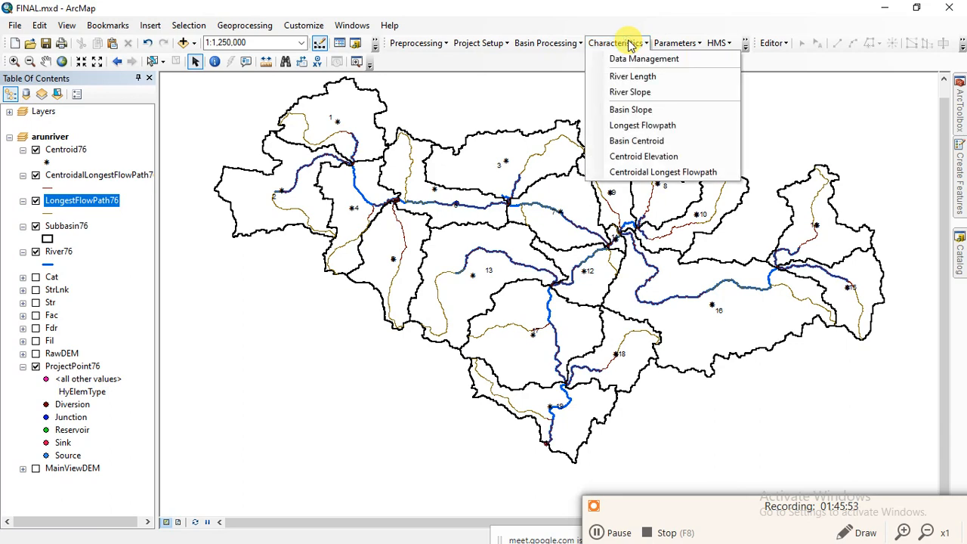
{"action": "left_click", "coordinate": [629, 43]}
{"action": "left_click", "coordinate": [668, 44]}
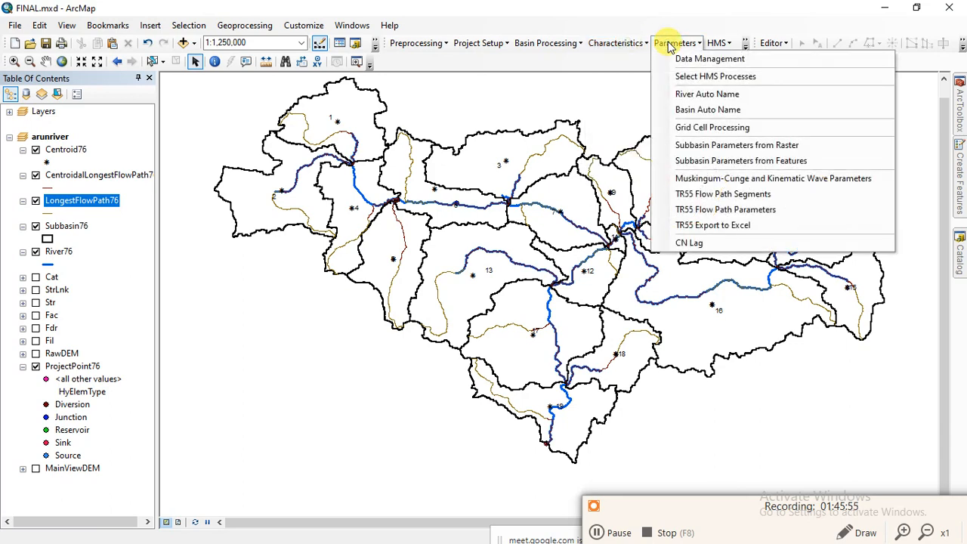
{"action": "left_click", "coordinate": [668, 45]}
{"action": "left_click", "coordinate": [665, 45]}
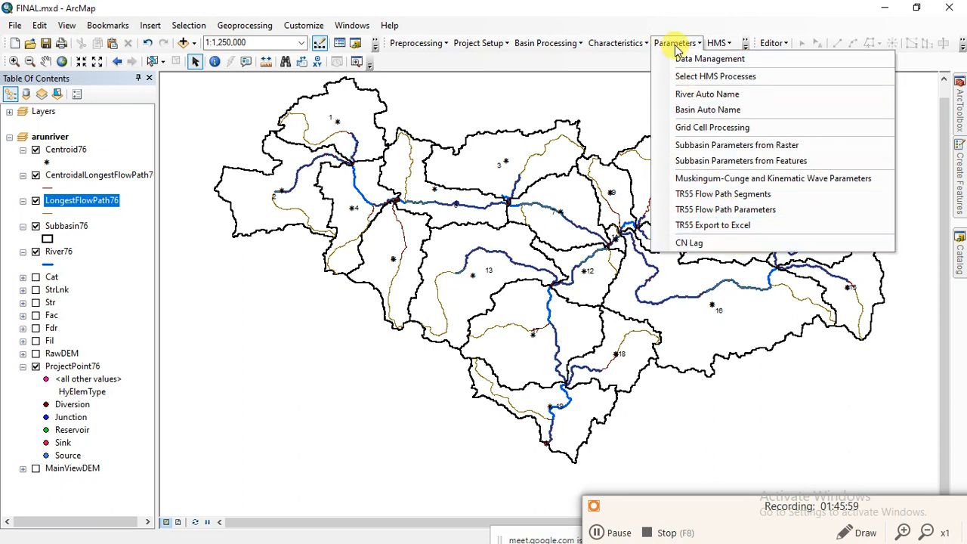
{"action": "left_click", "coordinate": [675, 46]}
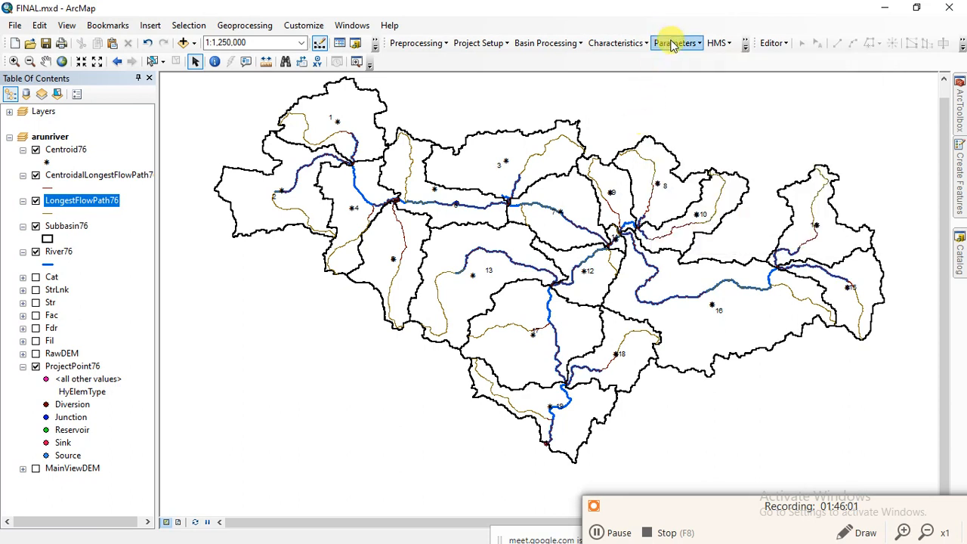
{"action": "left_click", "coordinate": [674, 47]}
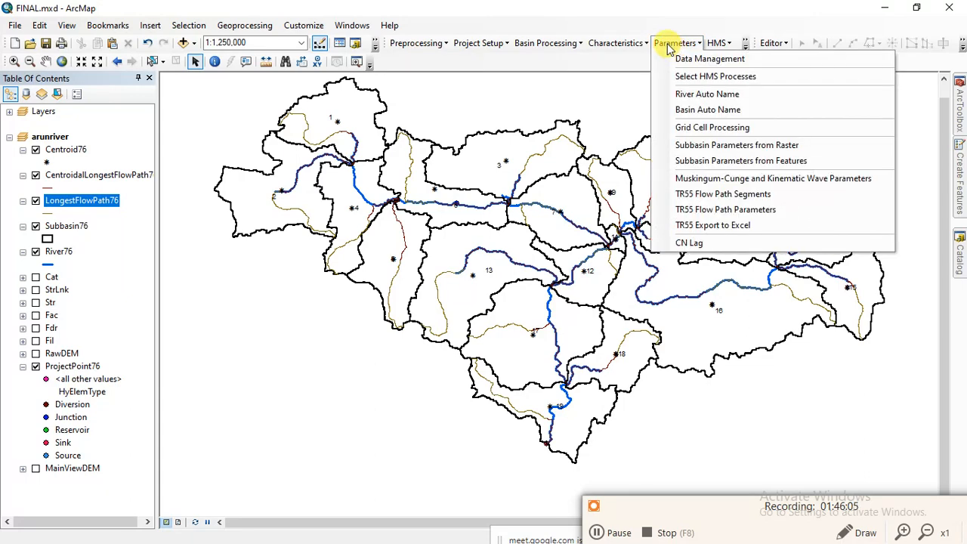
{"action": "left_click", "coordinate": [669, 49]}
{"action": "left_click", "coordinate": [668, 47]}
{"action": "left_click", "coordinate": [668, 47]}
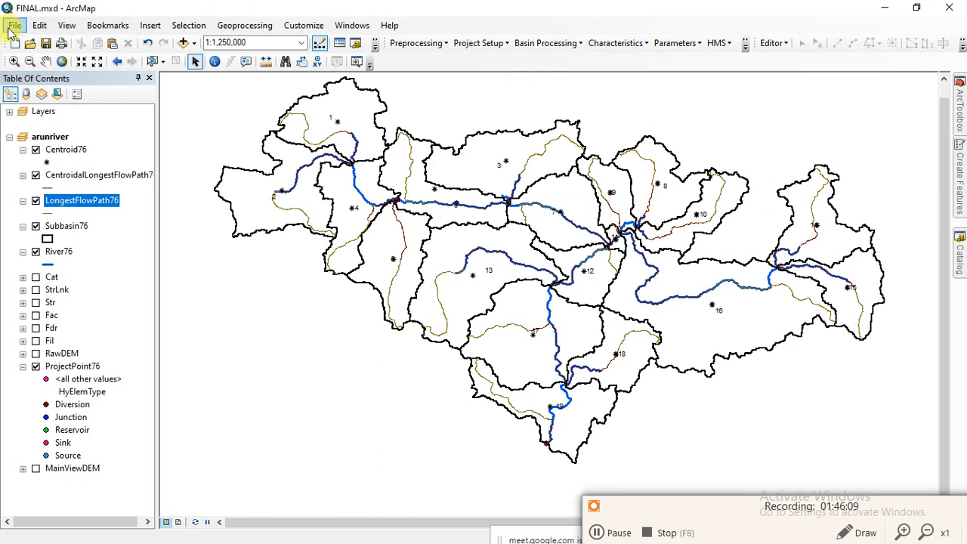
Save the FINAL.mxd map document and minimize its window to reach the desktop
{"action": "left_click", "coordinate": [15, 25]}
{"action": "left_click", "coordinate": [36, 75]}
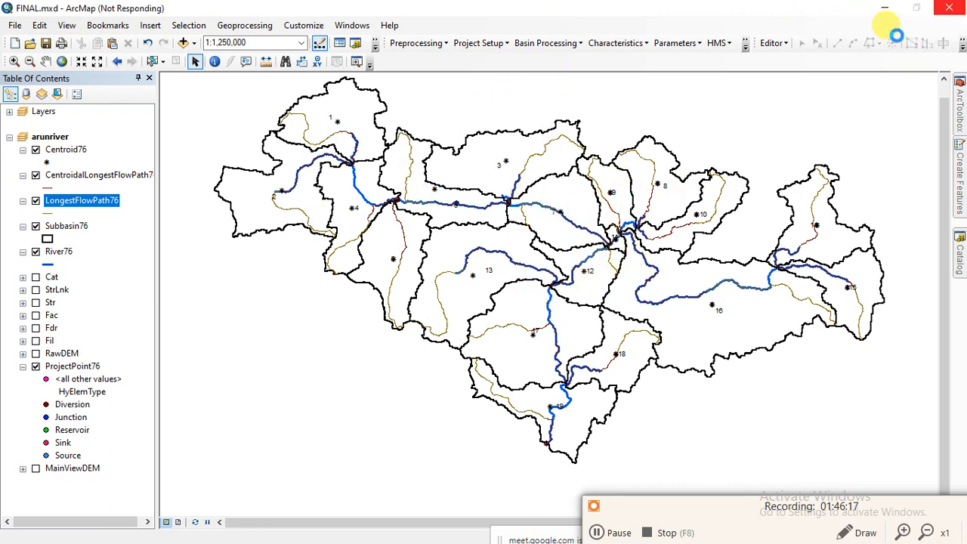
{"action": "left_click", "coordinate": [889, 13]}
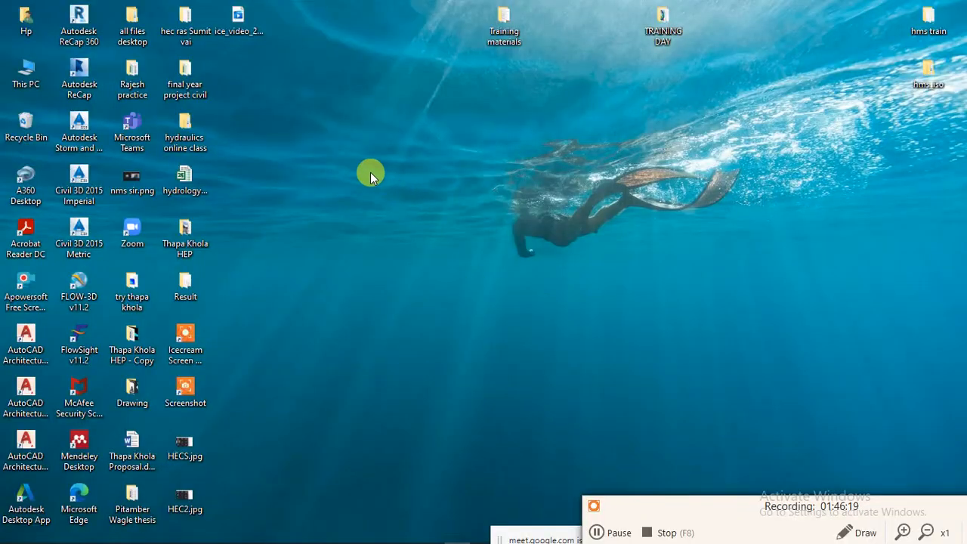
{"action": "right_click", "coordinate": [331, 131]}
{"action": "left_click", "coordinate": [355, 190]}
{"action": "right_click", "coordinate": [337, 115]}
{"action": "left_click", "coordinate": [370, 183]}
Switch to HEC-HMS 4.2.1 and move the screen recorder panel aside
{"action": "mouse_move", "coordinate": [395, 534]}
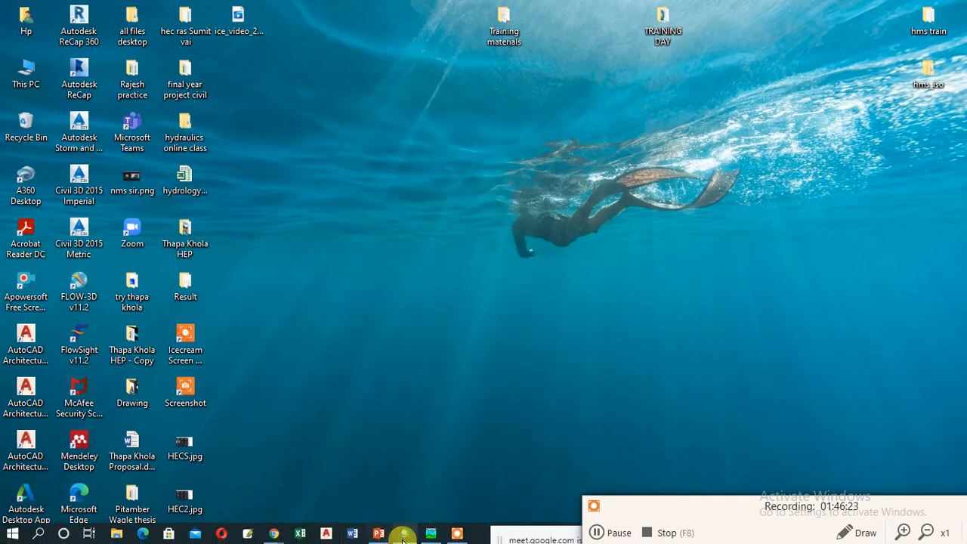
{"action": "left_click", "coordinate": [430, 534]}
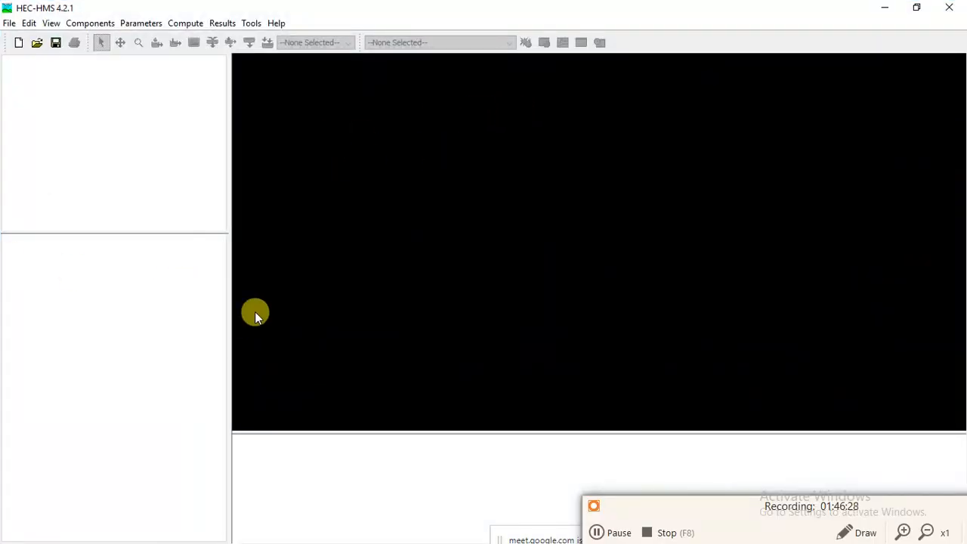
{"action": "left_click_drag", "start_coordinate": [697, 511], "coordinate": [605, 462]}
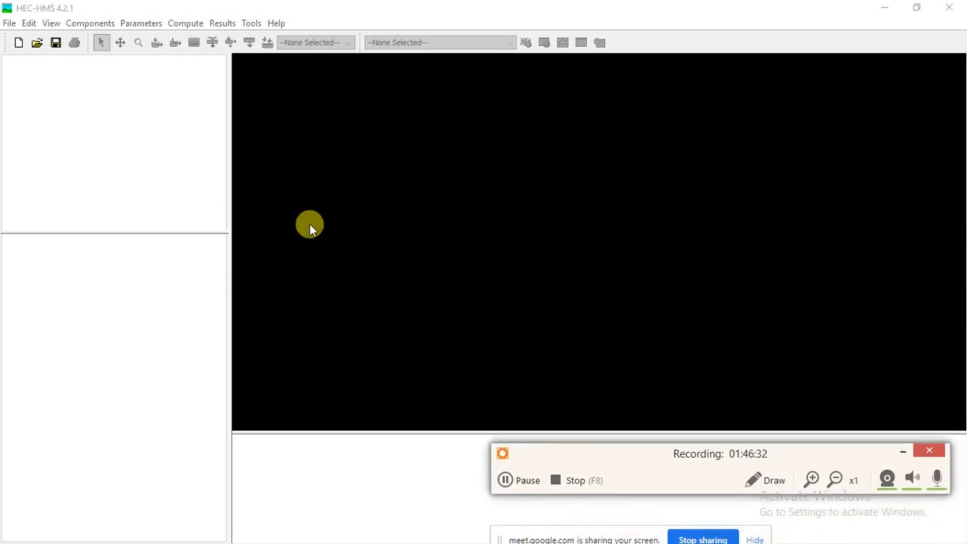